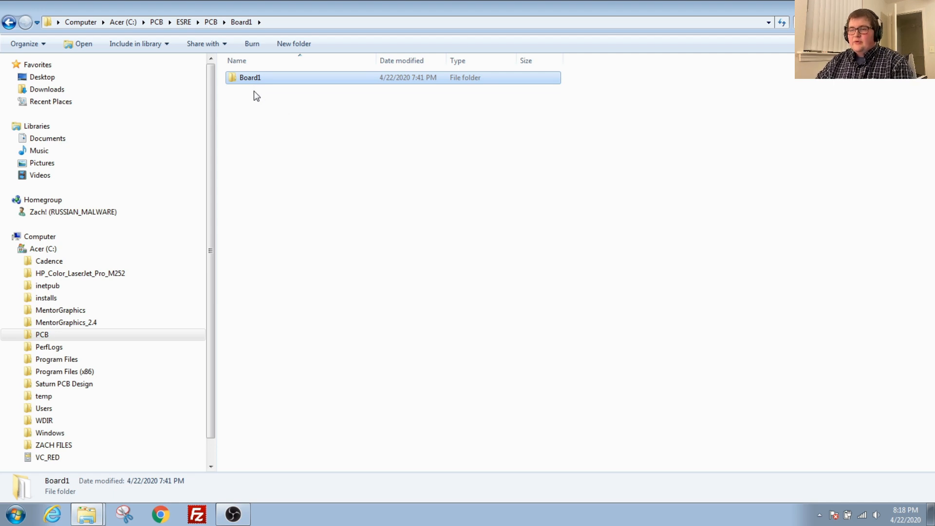
Open the Board1 layout file from the project's PCB folder with the Xpedition Layout 301 license, declining the batch DRC run.
{"action": "double_click", "coordinate": [277, 80]}
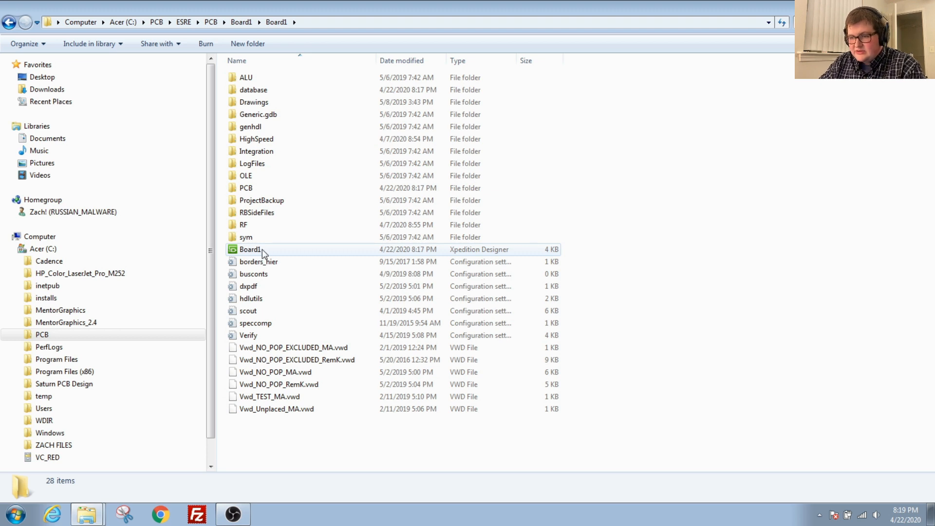
{"action": "double_click", "coordinate": [258, 190]}
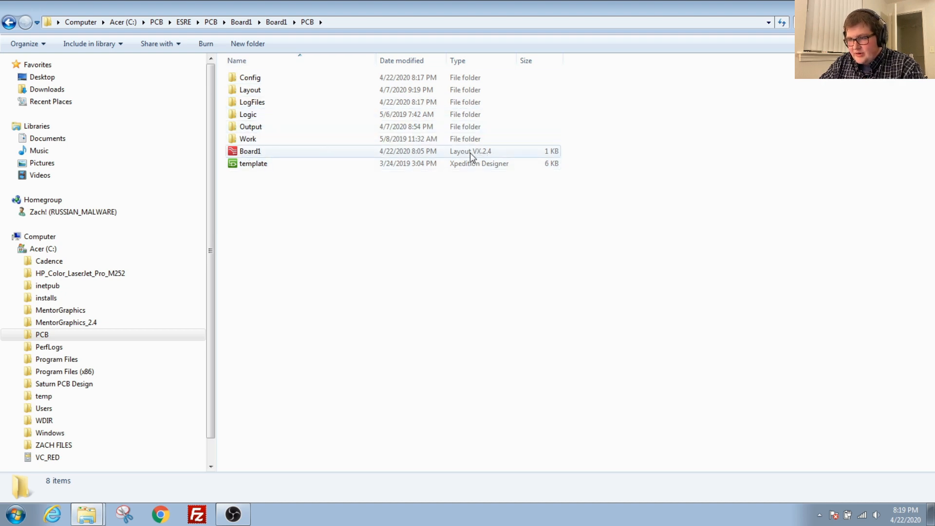
{"action": "double_click", "coordinate": [263, 152]}
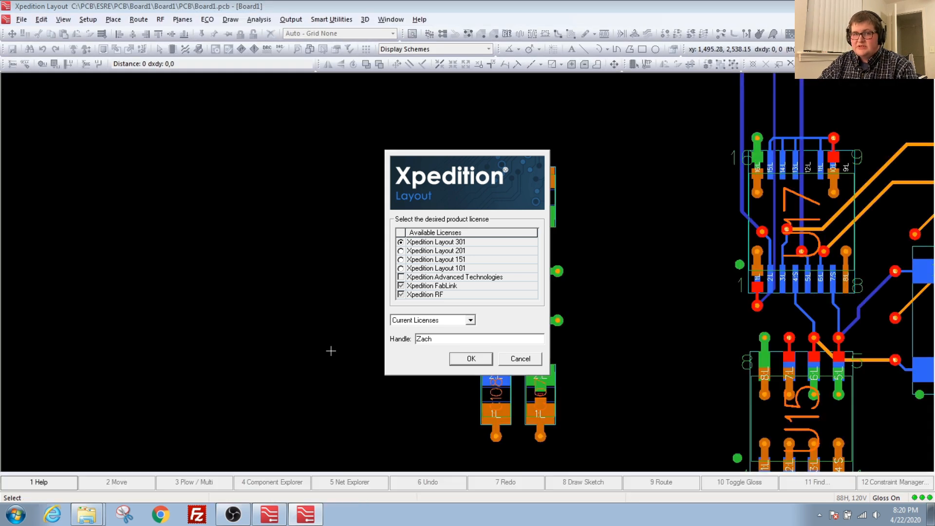
{"action": "key", "text": "Return"}
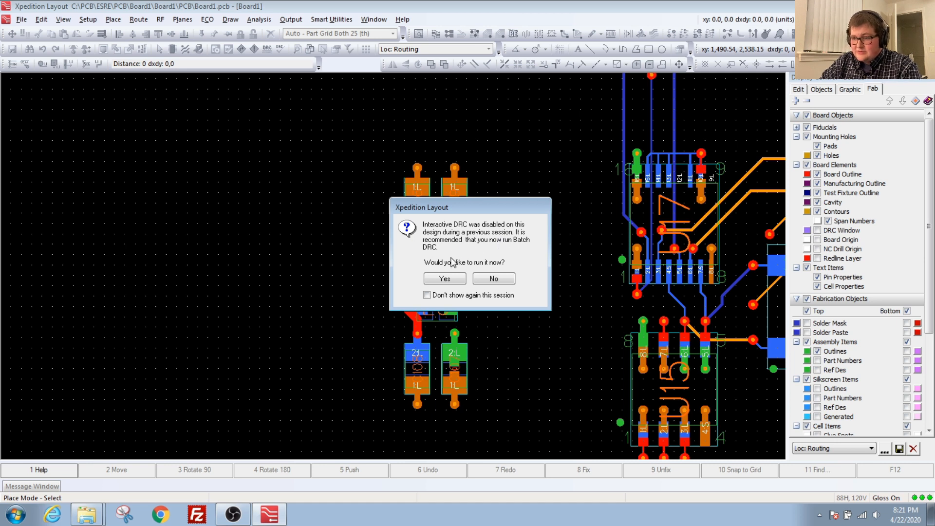
{"action": "left_click", "coordinate": [494, 282]}
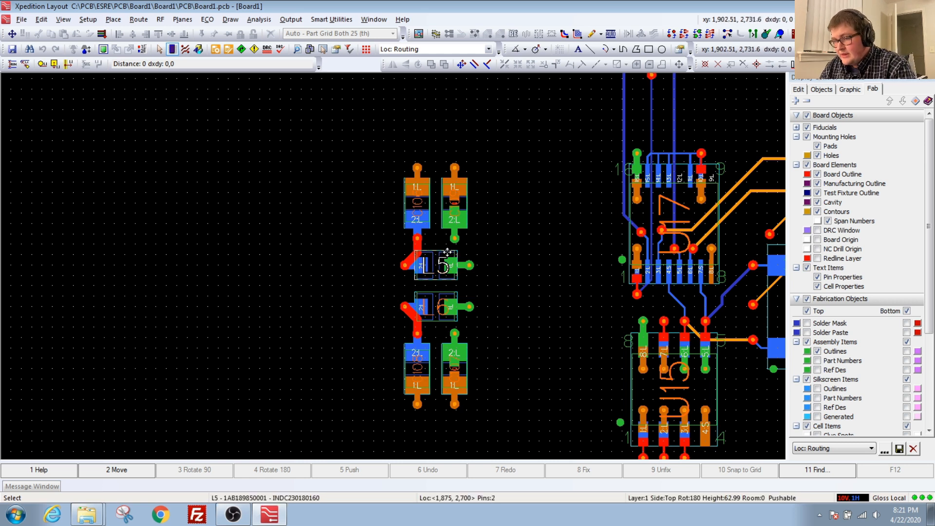
Examine the Board1 layout, from the overall board outline to the BGA and connector areas.
{"action": "scroll", "coordinate": [451, 244], "scroll_direction": "down", "scroll_amount": 5}
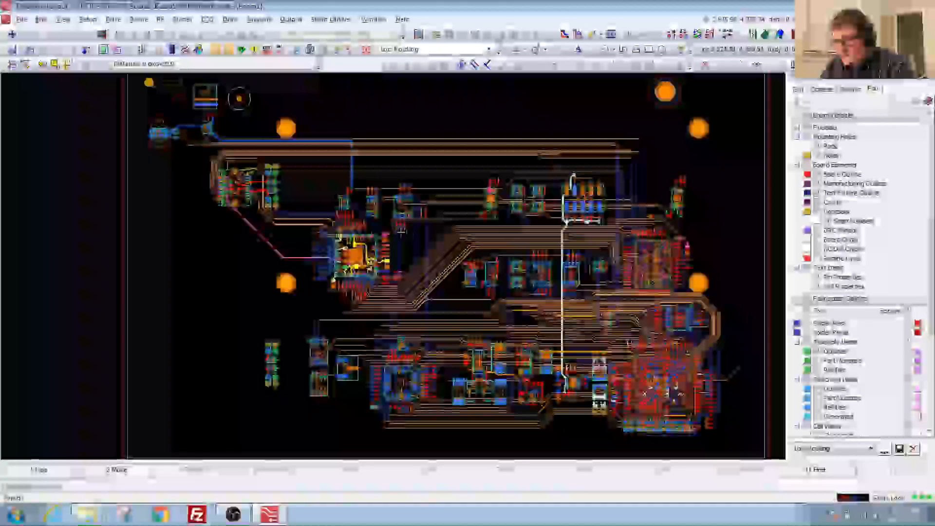
{"action": "scroll", "coordinate": [397, 239], "scroll_direction": "down", "scroll_amount": 2}
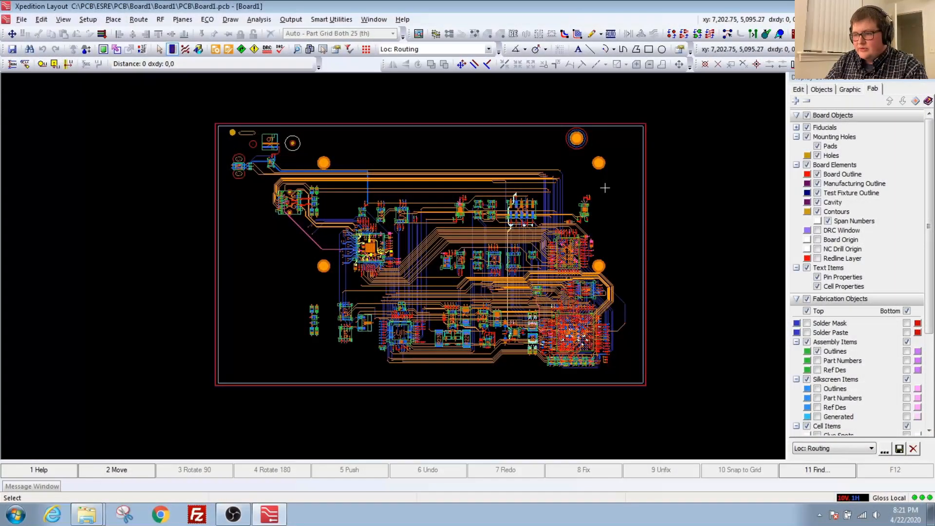
{"action": "scroll", "coordinate": [560, 316], "scroll_direction": "up", "scroll_amount": 4}
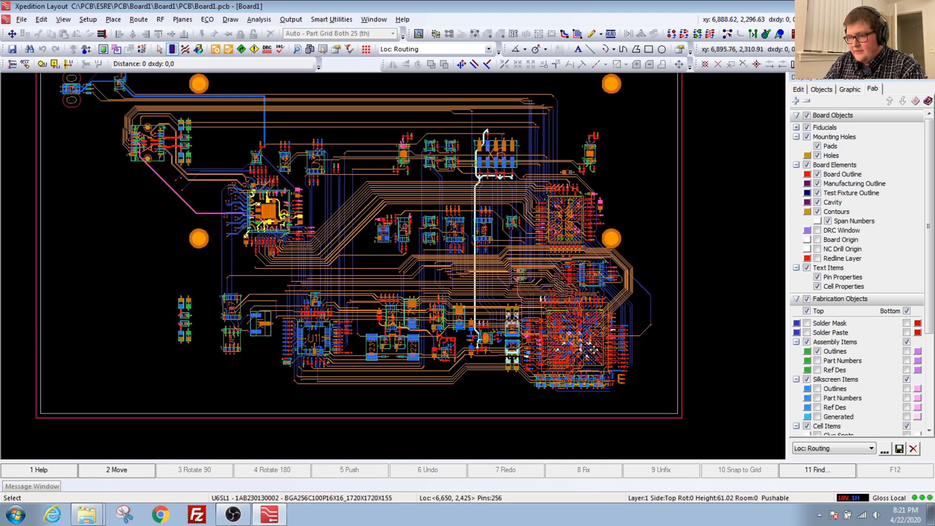
{"action": "scroll", "coordinate": [573, 319], "scroll_direction": "down", "scroll_amount": 3}
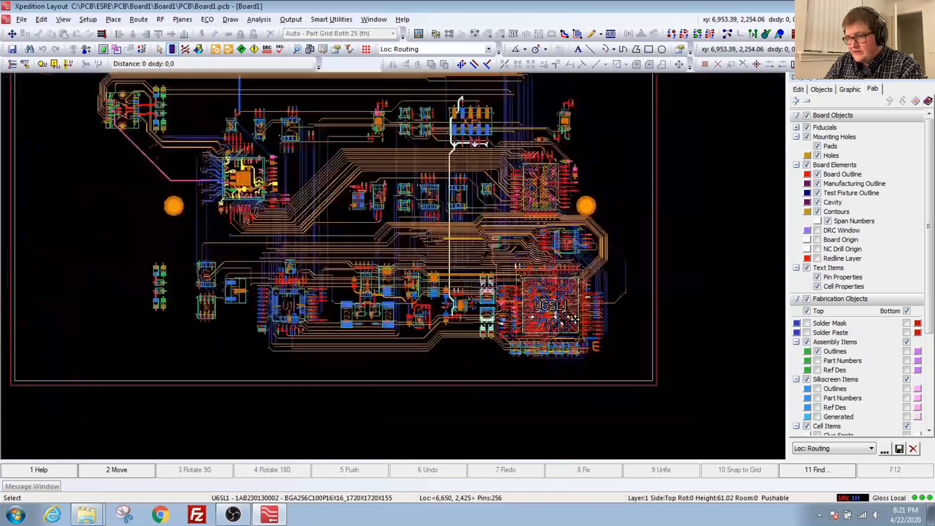
{"action": "middle_click_drag", "start_coordinate": [338, 129], "coordinate": [433, 270]}
{"action": "scroll", "coordinate": [444, 269], "scroll_direction": "down", "scroll_amount": 1}
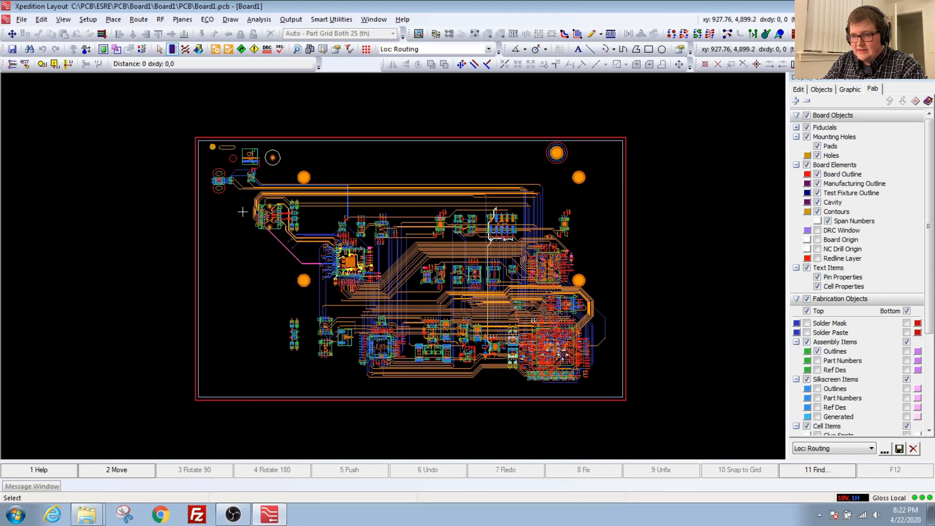
{"action": "scroll", "coordinate": [274, 222], "scroll_direction": "up", "scroll_amount": 2}
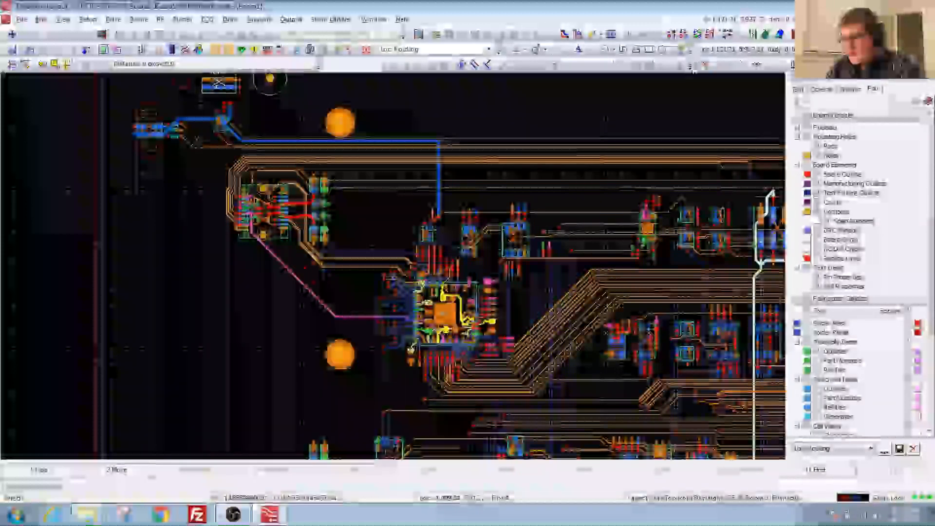
Review the list of available toolbars and undock the Standard toolbar so it floats over the design.
{"action": "left_click", "coordinate": [64, 19]}
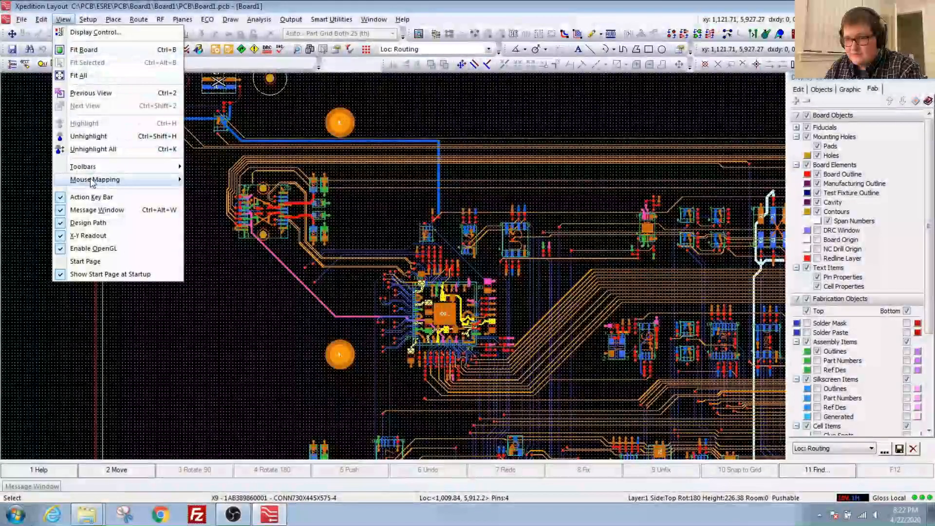
{"action": "mouse_move", "coordinate": [111, 168]}
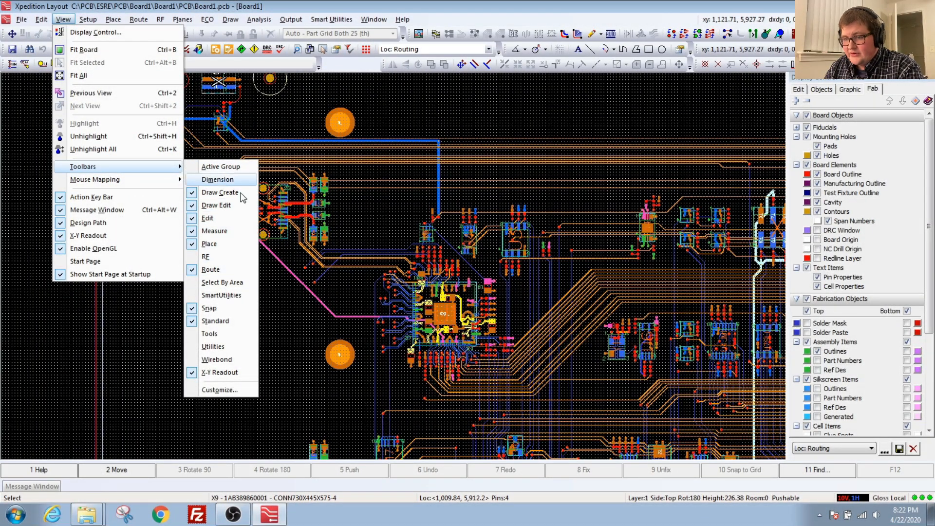
{"action": "left_click", "coordinate": [262, 99]}
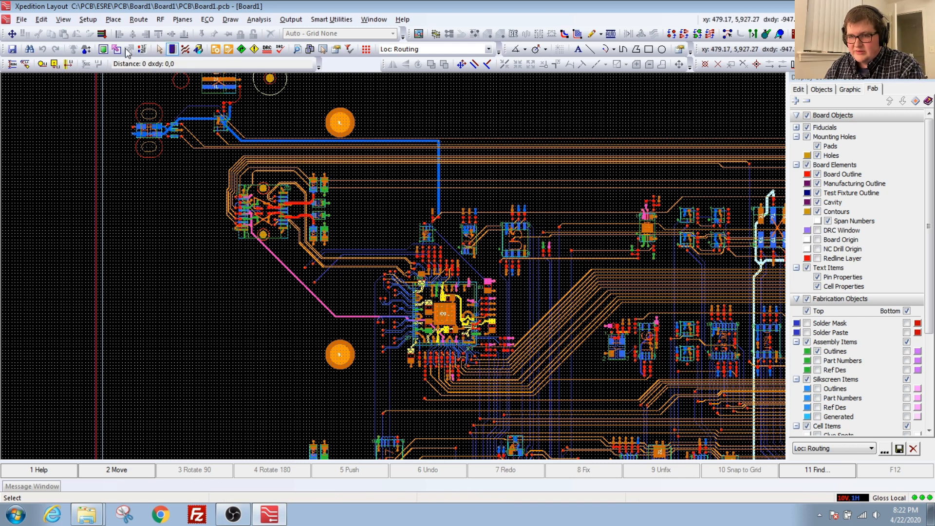
{"action": "left_click_drag", "start_coordinate": [1, 49], "coordinate": [420, 145]}
{"action": "left_click_drag", "start_coordinate": [349, 127], "coordinate": [367, 129]}
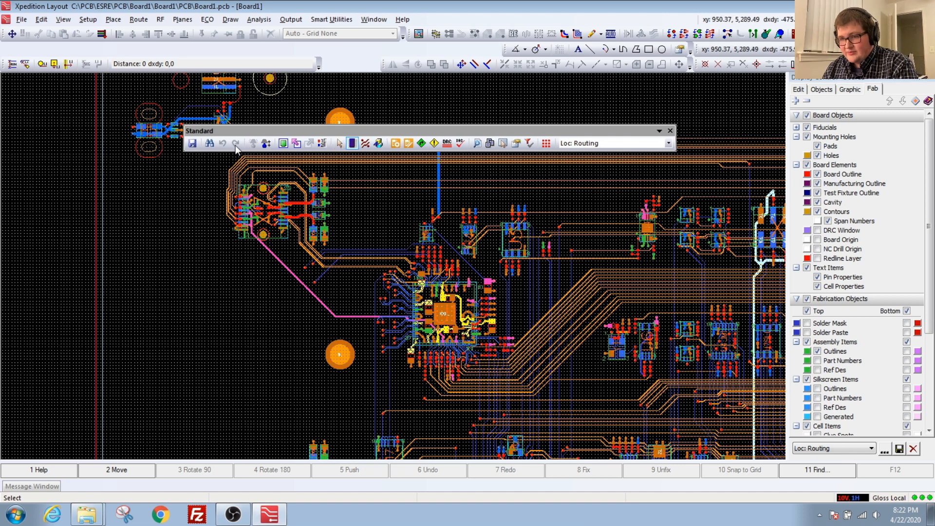
Fit the whole board in view, and return to the previous view.
{"action": "left_click", "coordinate": [283, 143]}
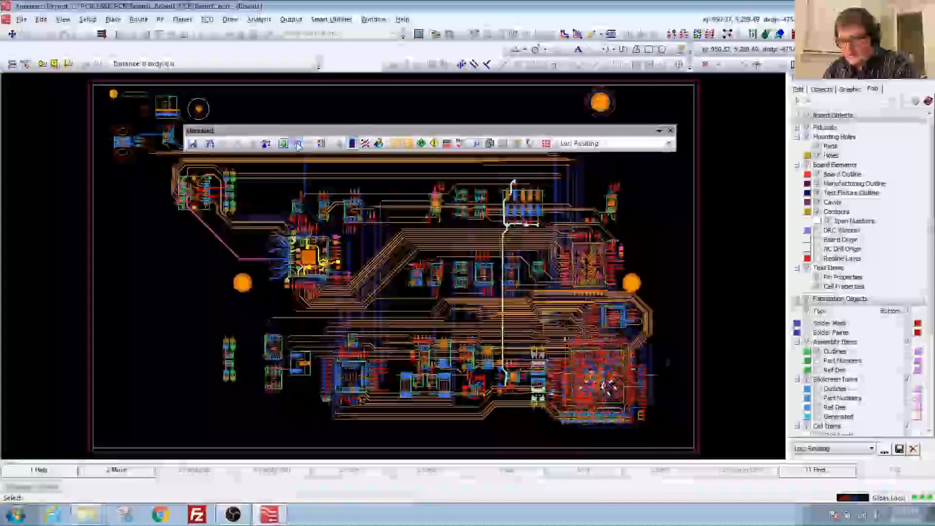
{"action": "left_click", "coordinate": [296, 143]}
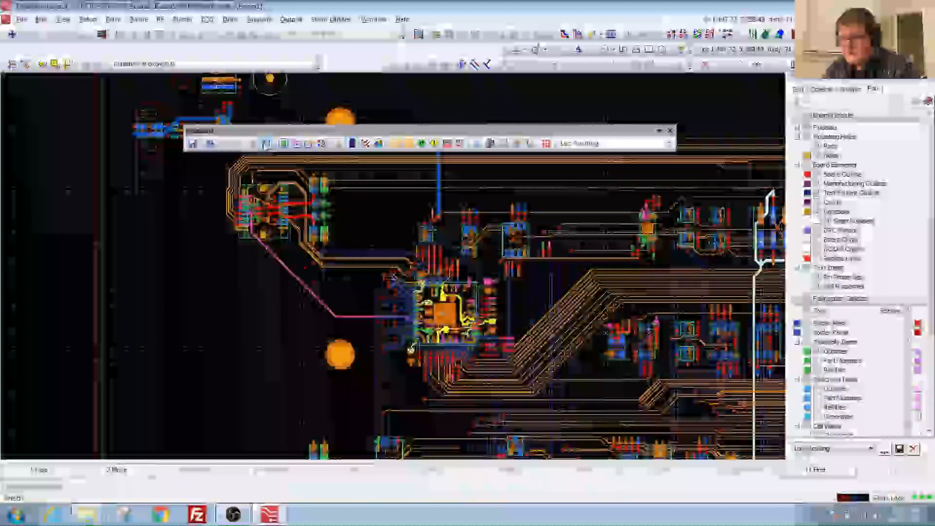
Area-select the 20-pin connector and its neighbouring parts and traces in Route mode, and switch to Place mode to compare the selection.
{"action": "scroll", "coordinate": [257, 234], "scroll_direction": "up", "scroll_amount": 3}
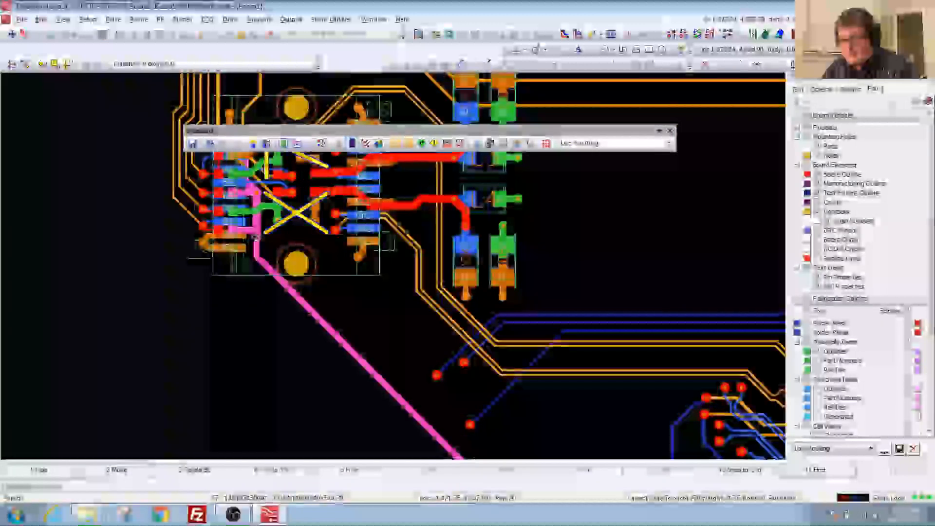
{"action": "scroll", "coordinate": [257, 236], "scroll_direction": "up", "scroll_amount": 1}
{"action": "scroll", "coordinate": [257, 237], "scroll_direction": "up", "scroll_amount": 1}
{"action": "scroll", "coordinate": [271, 258], "scroll_direction": "down", "scroll_amount": 1}
{"action": "left_click", "coordinate": [312, 314]}
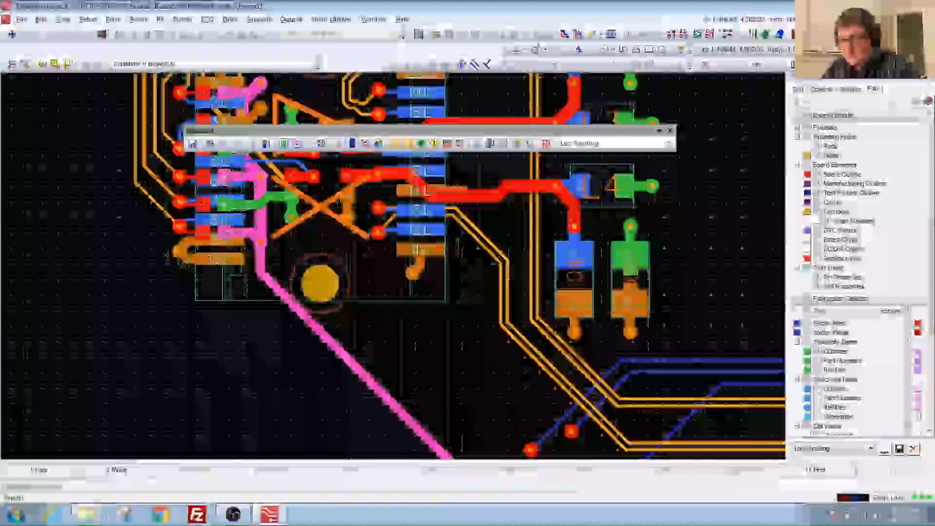
{"action": "scroll", "coordinate": [191, 156], "scroll_direction": "down", "scroll_amount": 1}
{"action": "middle_click_drag", "start_coordinate": [226, 213], "coordinate": [264, 368]}
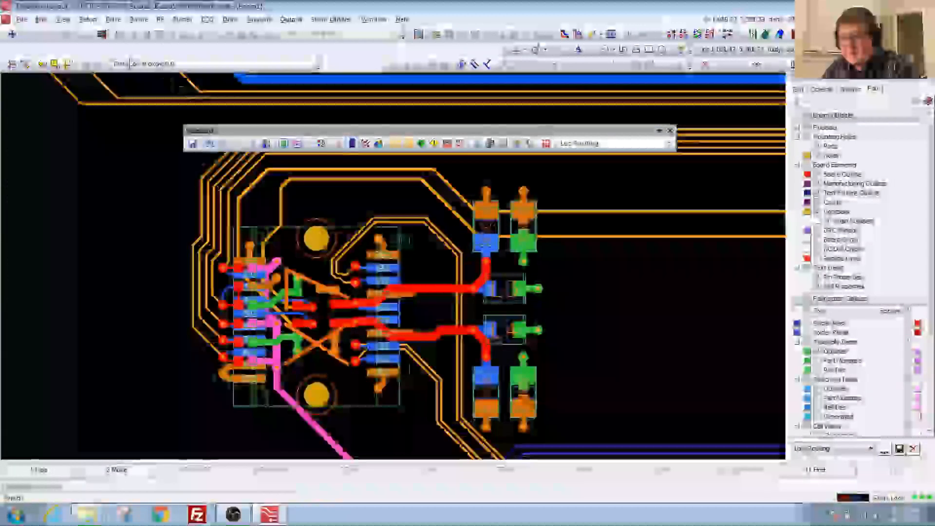
{"action": "left_click", "coordinate": [365, 144]}
{"action": "mouse_move", "coordinate": [176, 411]}
{"action": "left_mouse_down"}
{"action": "mouse_move", "coordinate": [563, 193]}
{"action": "mouse_move", "coordinate": [572, 177]}
{"action": "left_mouse_up"}
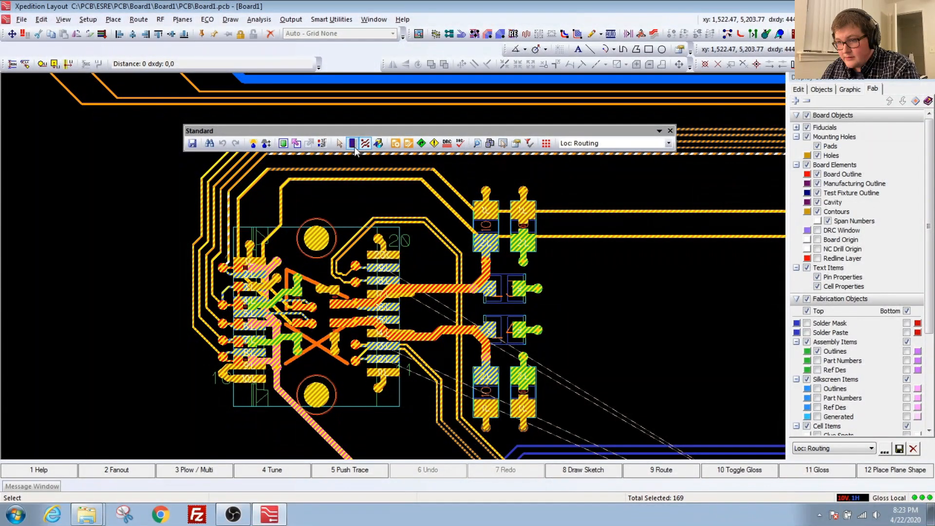
{"action": "left_click", "coordinate": [339, 142]}
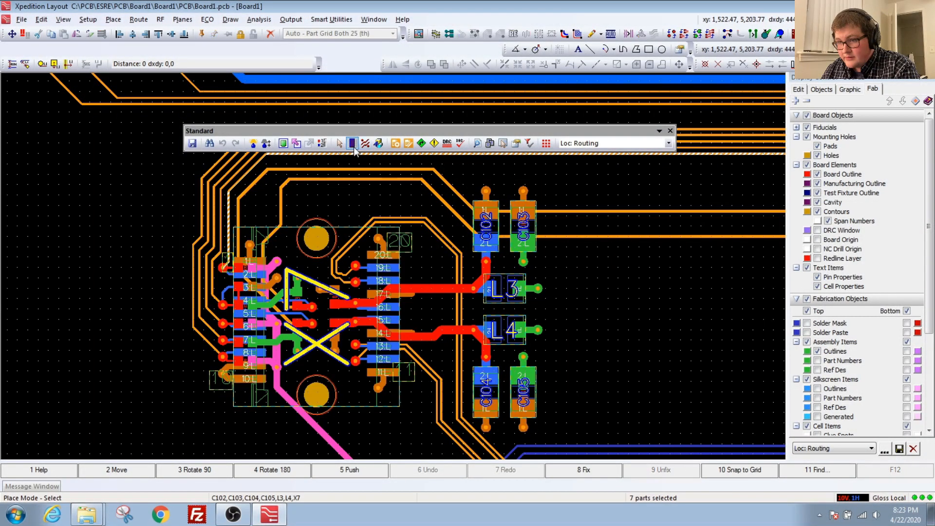
{"action": "scroll", "coordinate": [323, 192], "scroll_direction": "up", "scroll_amount": 2}
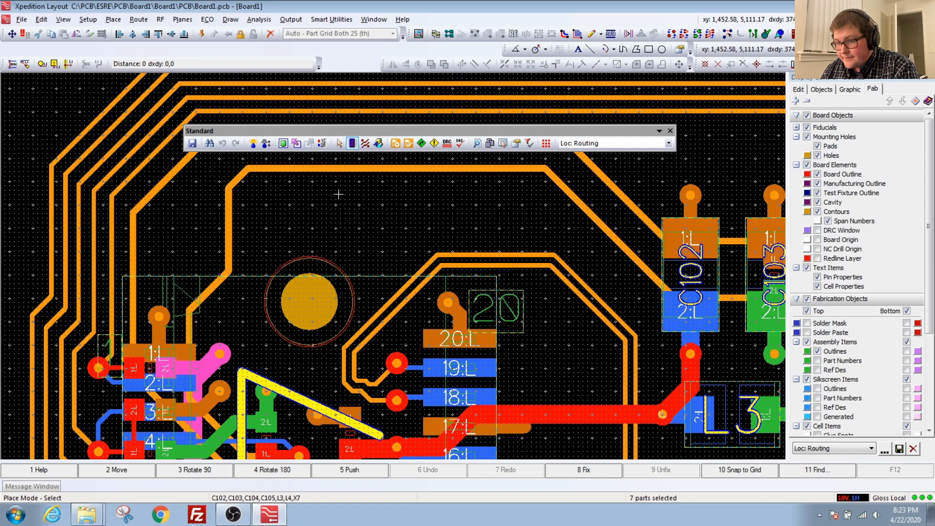
{"action": "scroll", "coordinate": [338, 194], "scroll_direction": "down", "scroll_amount": 3}
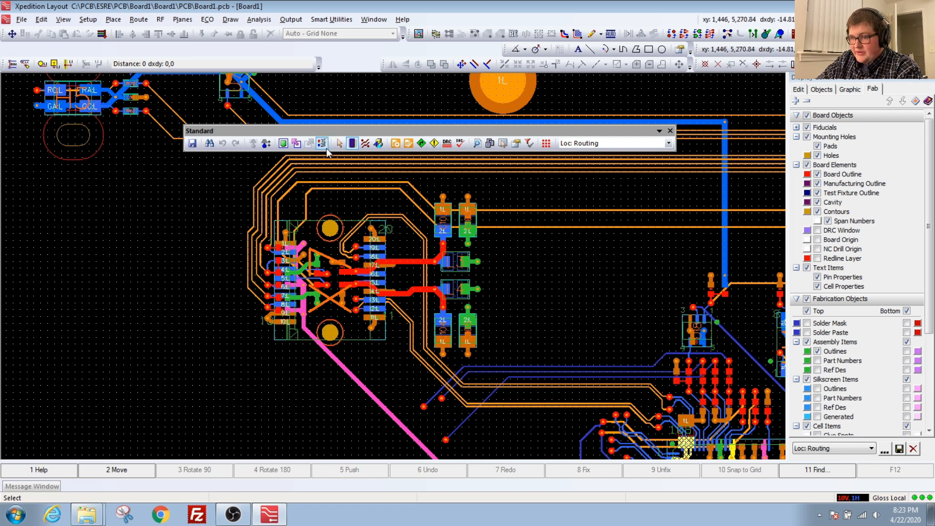
Close the Display Control and show it again.
{"action": "left_click", "coordinate": [929, 77]}
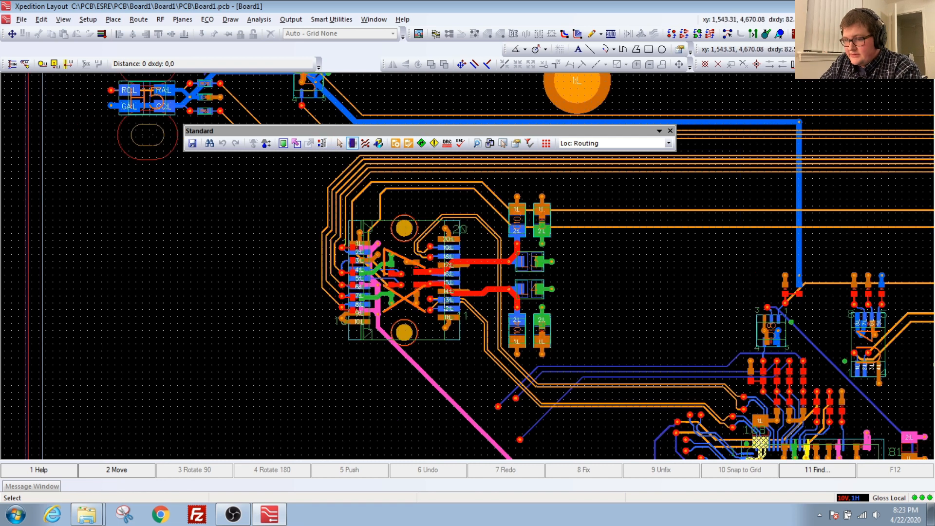
{"action": "mouse_move", "coordinate": [302, 301]}
{"action": "right_mouse_down"}
{"action": "mouse_move", "coordinate": [213, 301]}
{"action": "mouse_move", "coordinate": [215, 201]}
{"action": "mouse_move", "coordinate": [239, 285]}
{"action": "mouse_move", "coordinate": [297, 284]}
{"action": "right_mouse_up"}
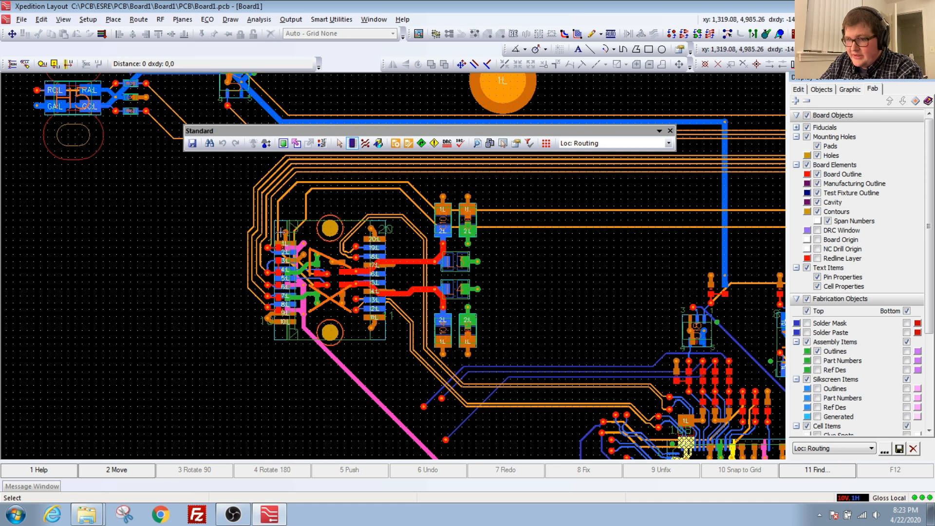
{"action": "mouse_move", "coordinate": [122, 188]}
{"action": "right_mouse_down"}
{"action": "mouse_move", "coordinate": [120, 254]}
{"action": "mouse_move", "coordinate": [232, 274]}
{"action": "right_mouse_up"}
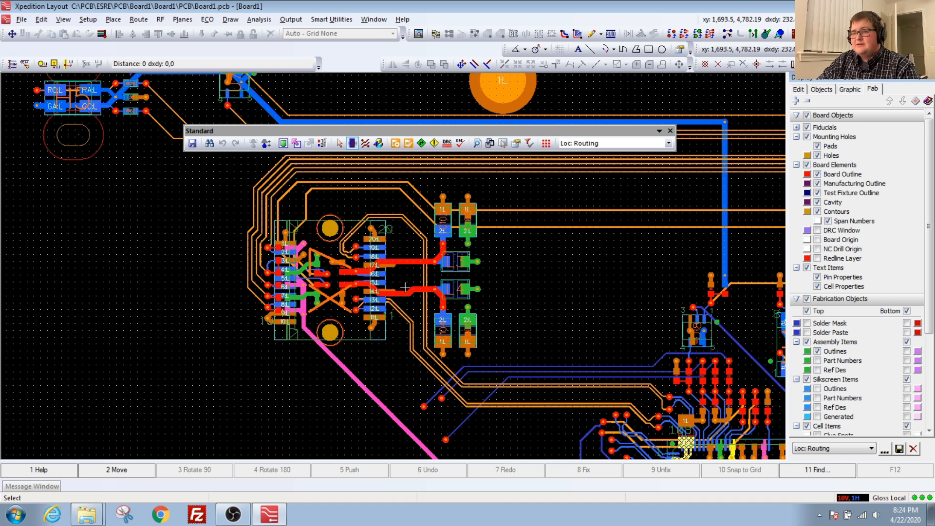
Turn off the display of the top-side Assembly Items.
{"action": "left_click", "coordinate": [368, 273]}
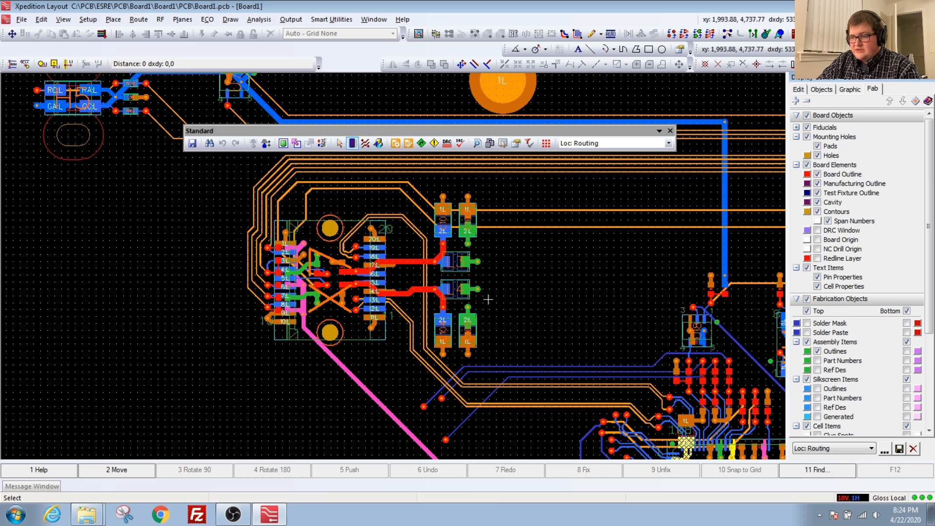
{"action": "left_click", "coordinate": [807, 342]}
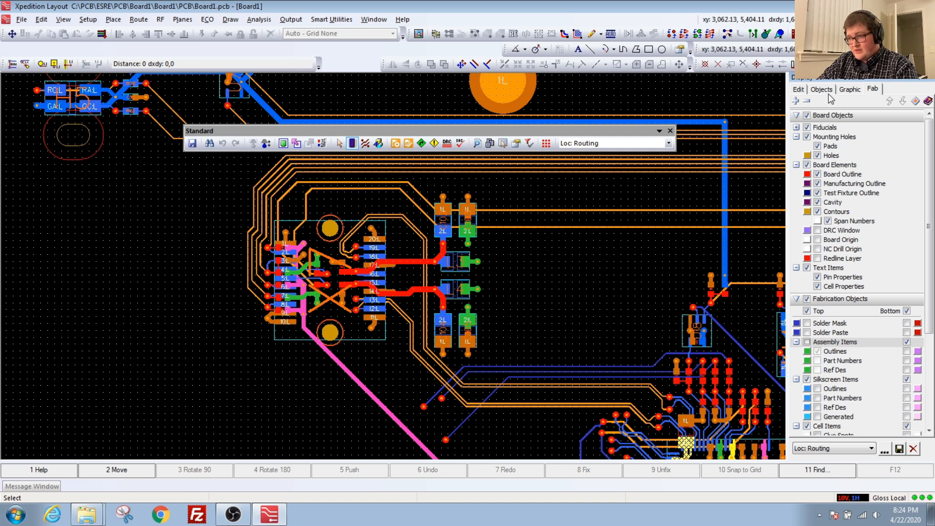
Show the Edit settings in Display Control, undock it over the board and enlarge it.
{"action": "left_click", "coordinate": [799, 89]}
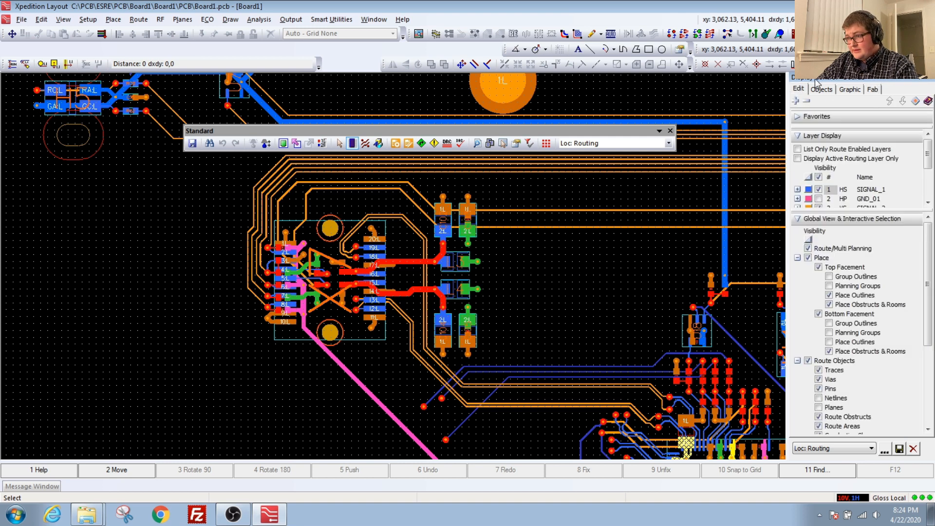
{"action": "left_click_drag", "start_coordinate": [811, 78], "coordinate": [664, 106]}
{"action": "left_click_drag", "start_coordinate": [469, 133], "coordinate": [370, 96]}
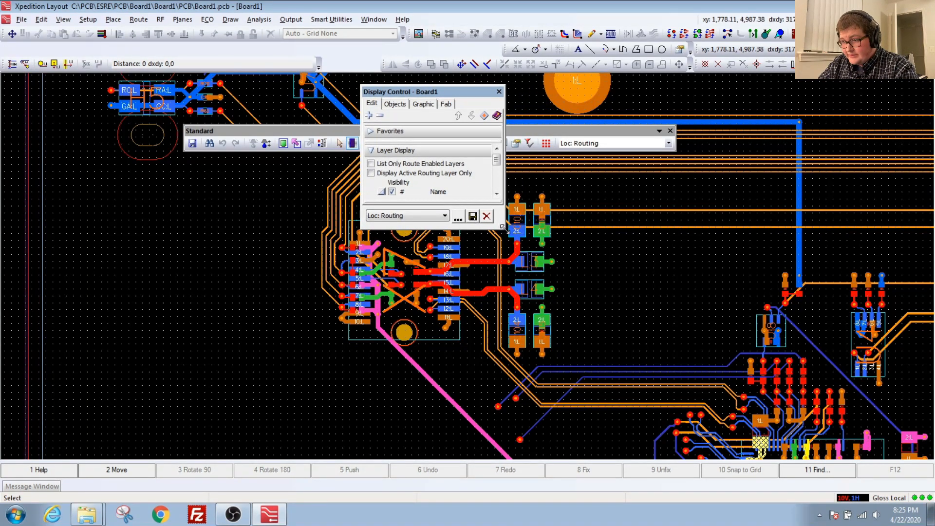
{"action": "left_click_drag", "start_coordinate": [504, 232], "coordinate": [631, 452]}
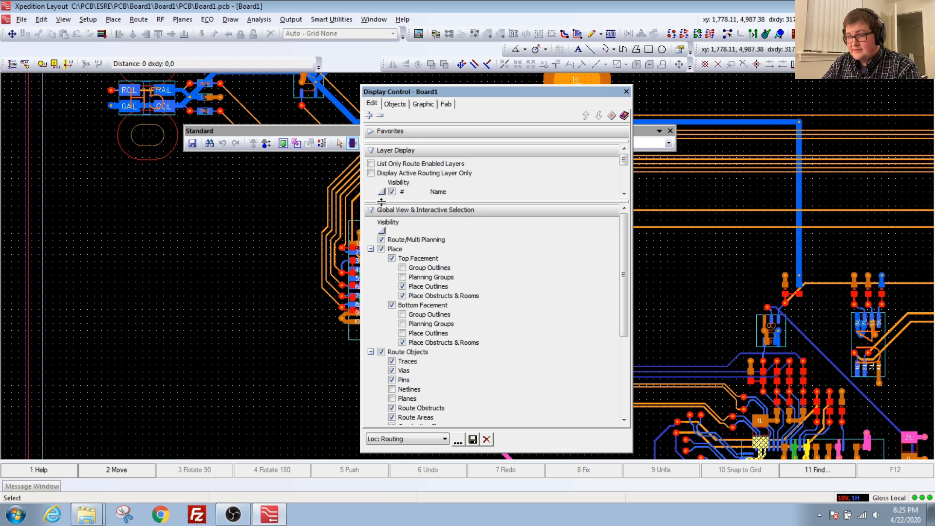
Enlarge the floating Display Control further and extend its Layer Display section to list all layers, SIGNAL_1 through SIGNAL_4.
{"action": "left_click_drag", "start_coordinate": [382, 201], "coordinate": [389, 263]}
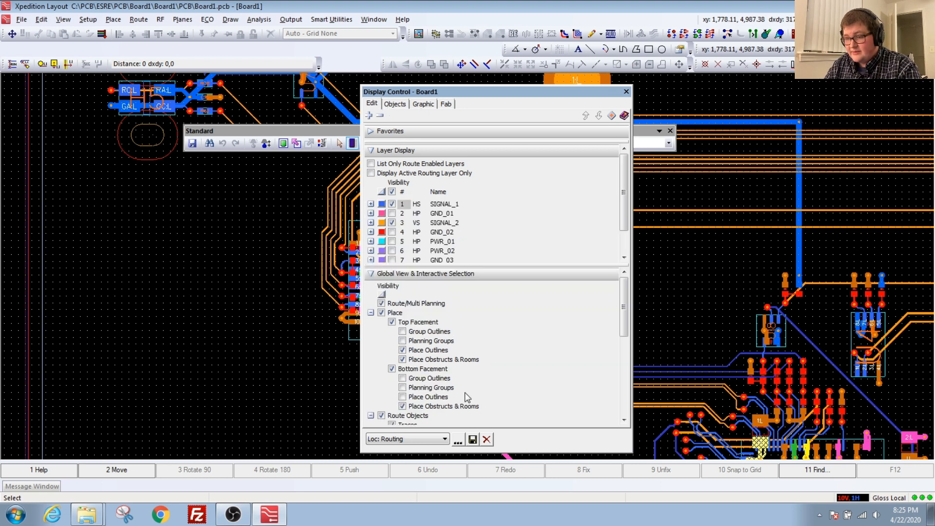
{"action": "left_click_drag", "start_coordinate": [470, 452], "coordinate": [473, 500]}
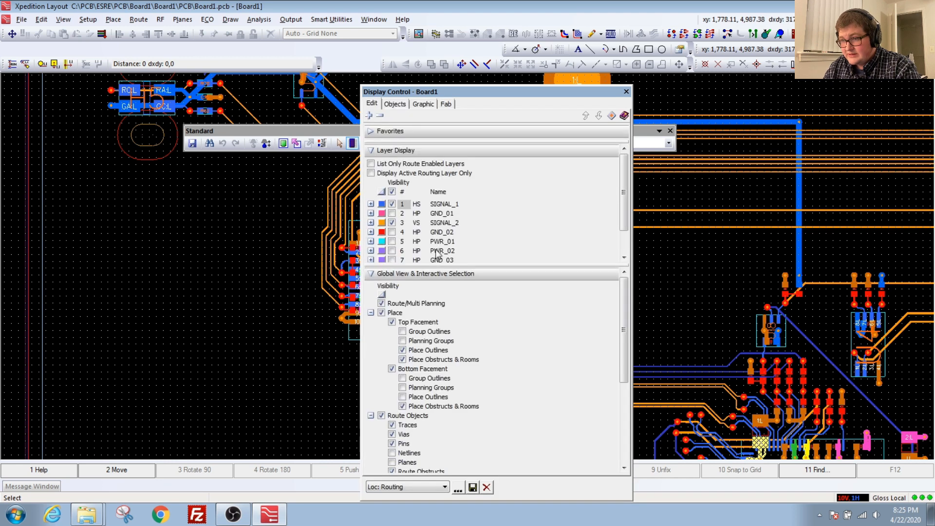
{"action": "left_click_drag", "start_coordinate": [359, 86], "coordinate": [335, 6]}
{"action": "left_click_drag", "start_coordinate": [379, 184], "coordinate": [398, 234]}
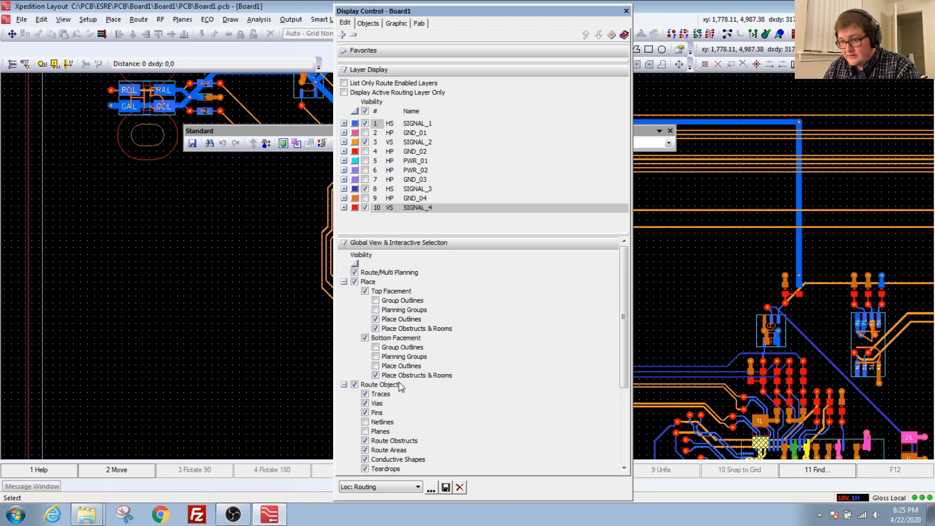
Look through the Objects, Graphic and Fab settings in Display Control, and return to the Edit settings.
{"action": "left_click", "coordinate": [368, 24]}
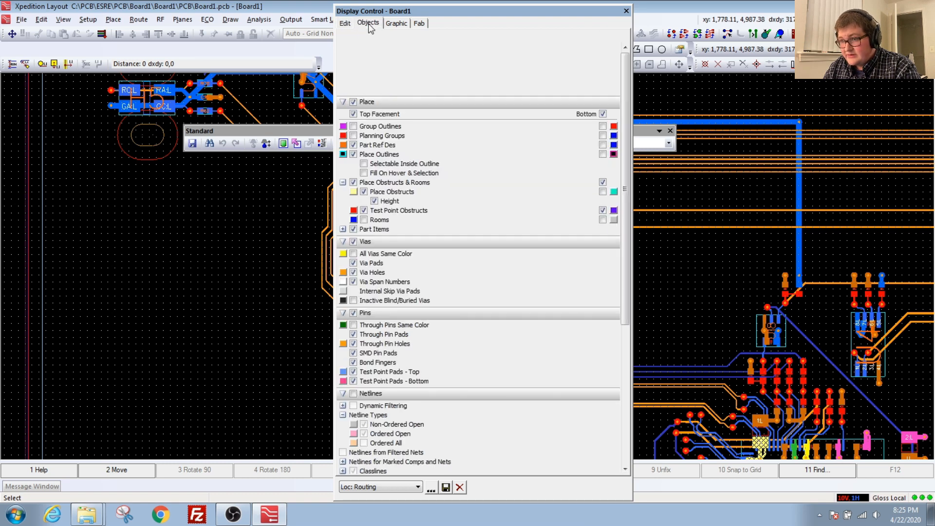
{"action": "left_click_drag", "start_coordinate": [627, 95], "coordinate": [625, 255]}
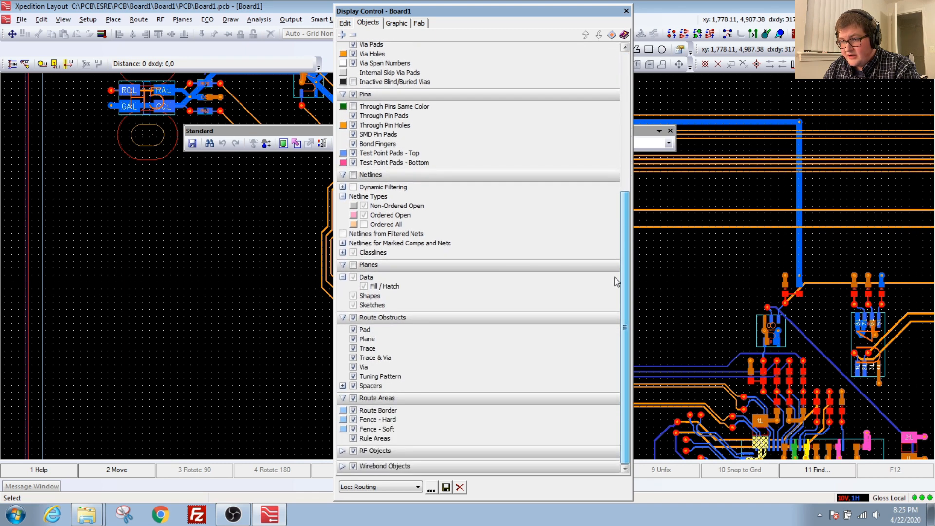
{"action": "scroll", "coordinate": [616, 281], "scroll_direction": "up", "scroll_amount": 8}
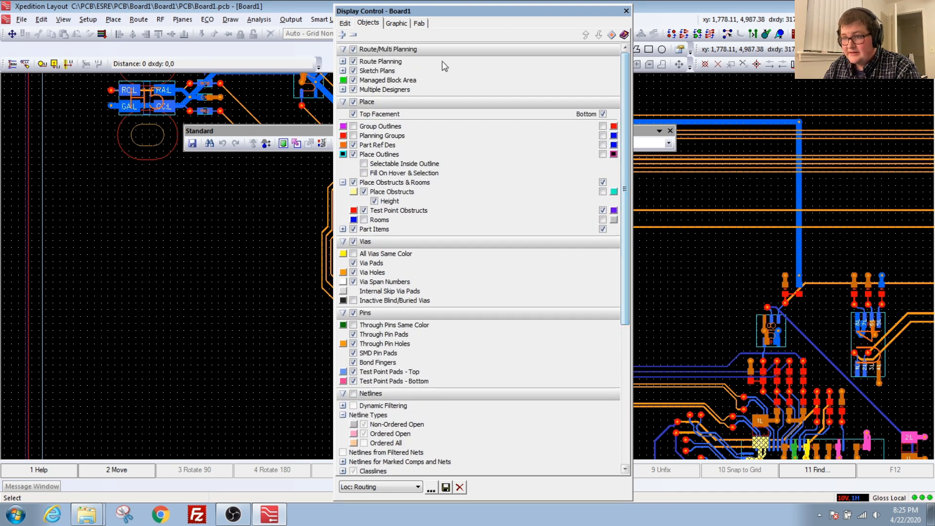
{"action": "left_click", "coordinate": [396, 23]}
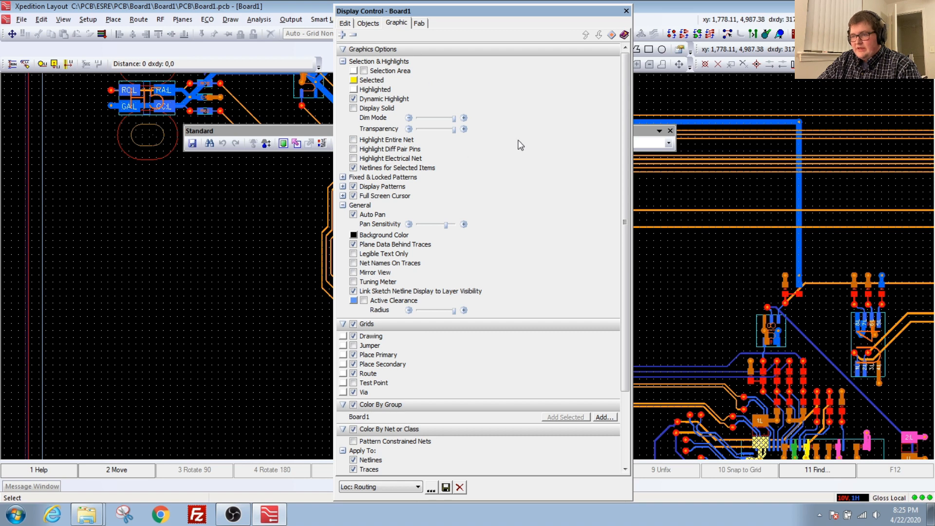
{"action": "left_click_drag", "start_coordinate": [626, 105], "coordinate": [622, 123]}
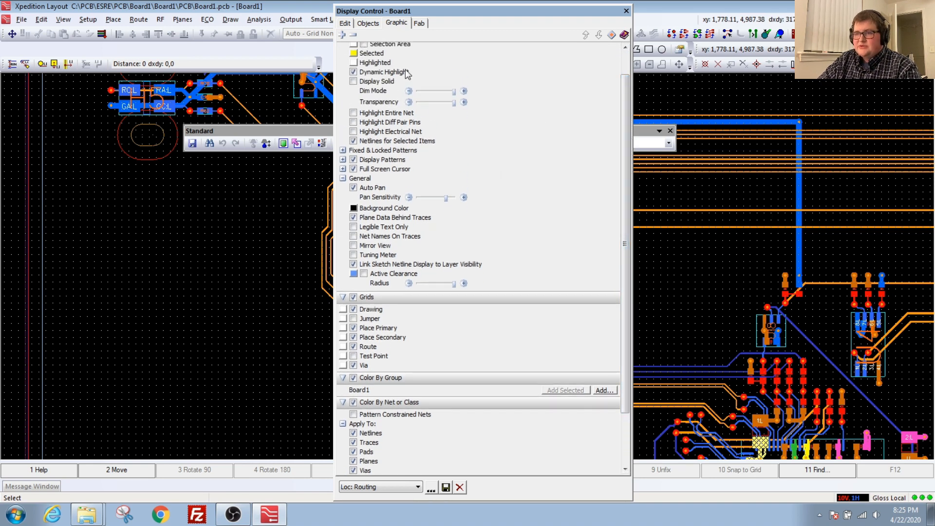
{"action": "left_click", "coordinate": [420, 24]}
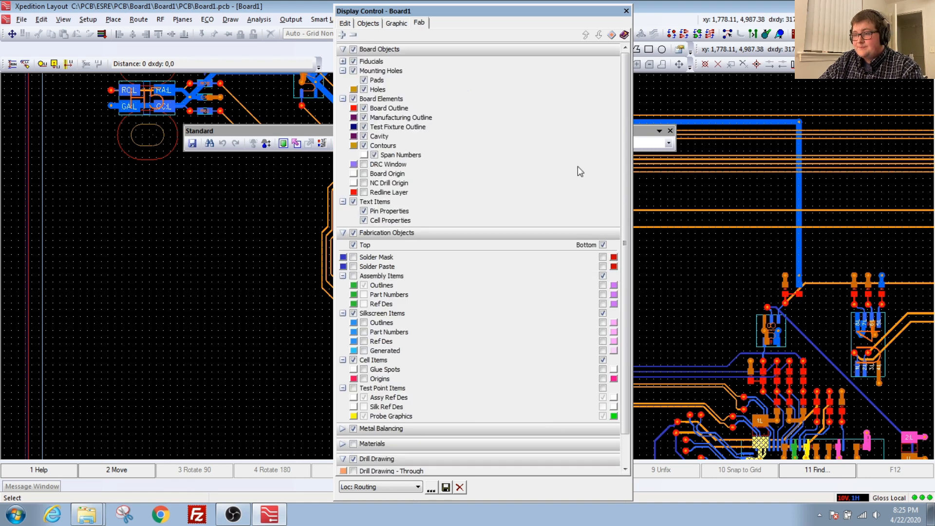
{"action": "left_click", "coordinate": [345, 24]}
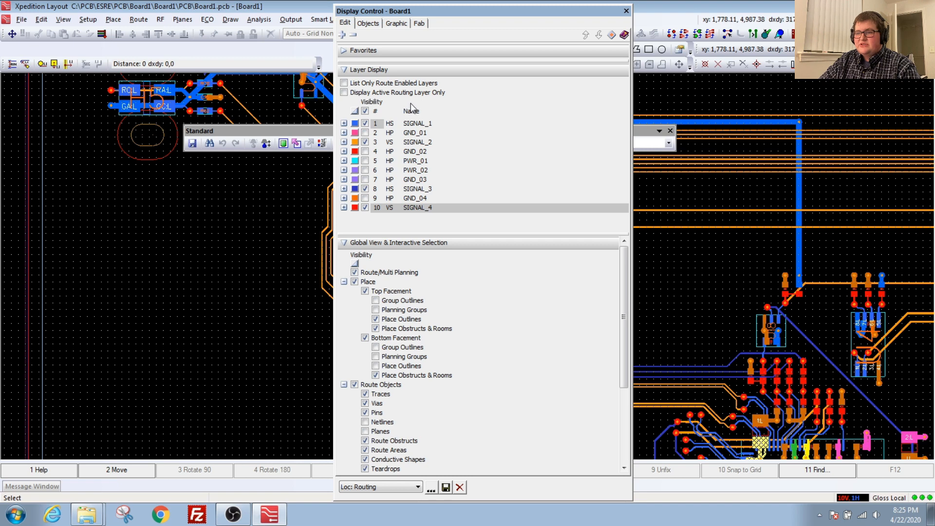
Make SIGNAL_1 the active layer, switch to SIGNAL_2, and return to SIGNAL_1.
{"action": "left_click", "coordinate": [427, 124]}
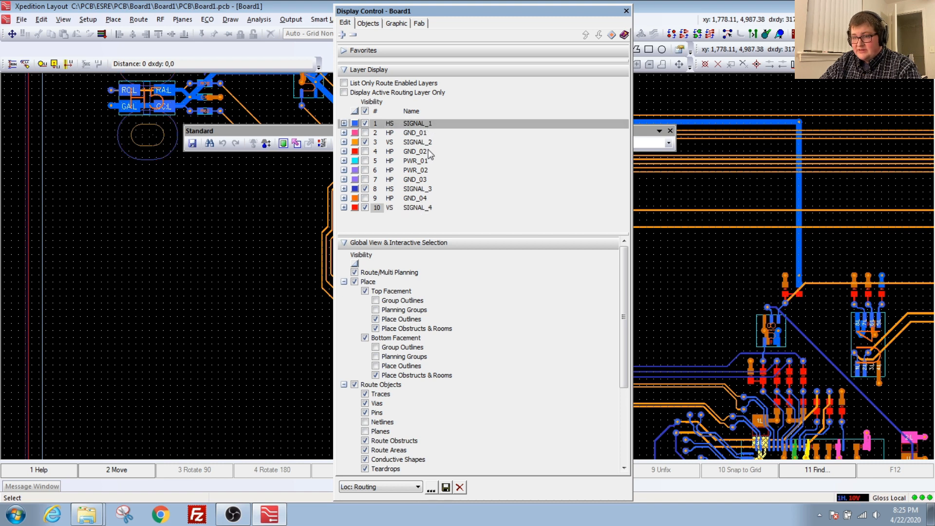
{"action": "left_click", "coordinate": [434, 143]}
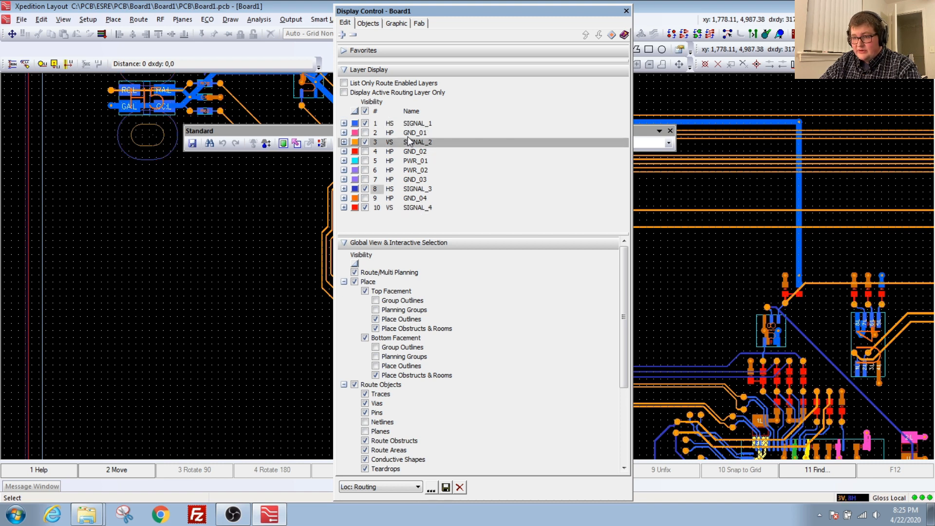
{"action": "left_click", "coordinate": [404, 125]}
Move the floating Display Control aside to uncover the board, and dock the Standard toolbar among the other toolbars.
{"action": "left_click_drag", "start_coordinate": [414, 11], "coordinate": [618, 97]}
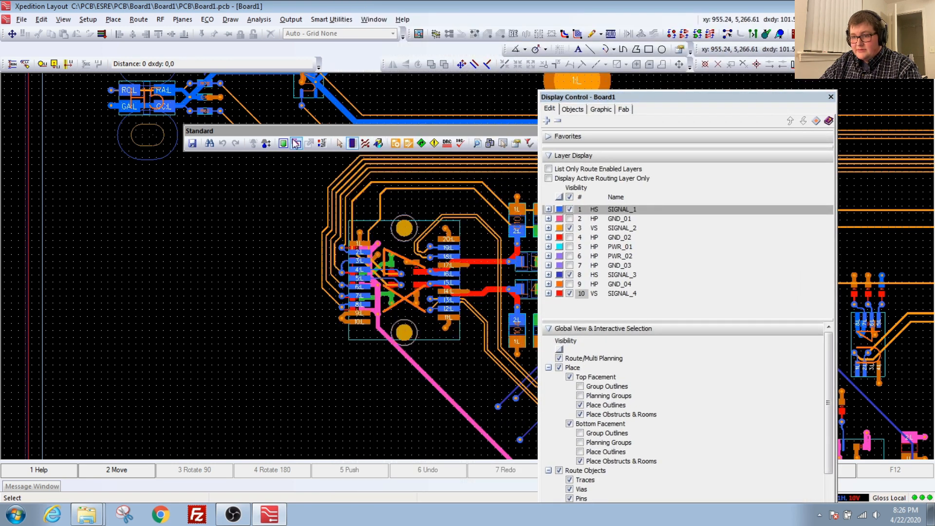
{"action": "left_click_drag", "start_coordinate": [299, 131], "coordinate": [241, 49]}
Around R138, C16 and R162, make SIGNAL_2, PWR_02, SIGNAL_3 and finally SIGNAL_4 the active layer, turning on PWR_02's visibility.
{"action": "scroll", "coordinate": [278, 222], "scroll_direction": "up", "scroll_amount": 2}
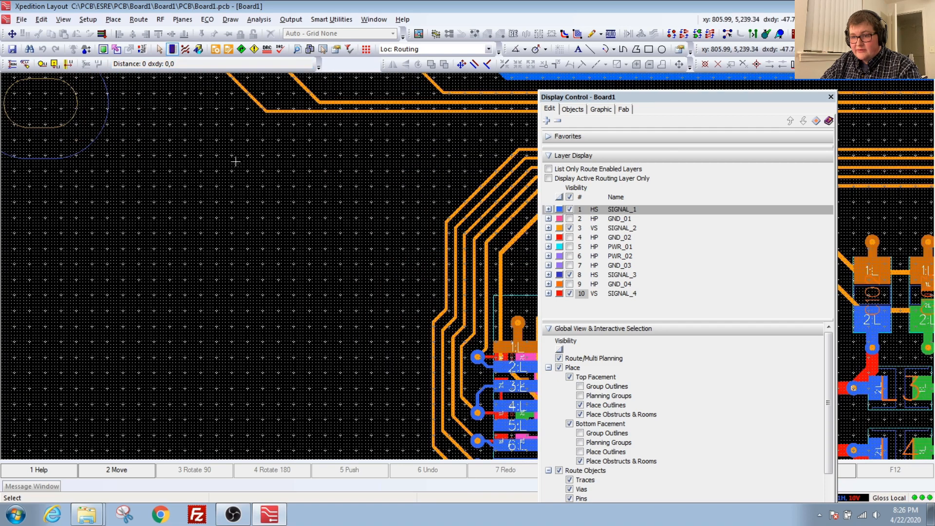
{"action": "middle_click_drag", "start_coordinate": [278, 222], "coordinate": [275, 205]}
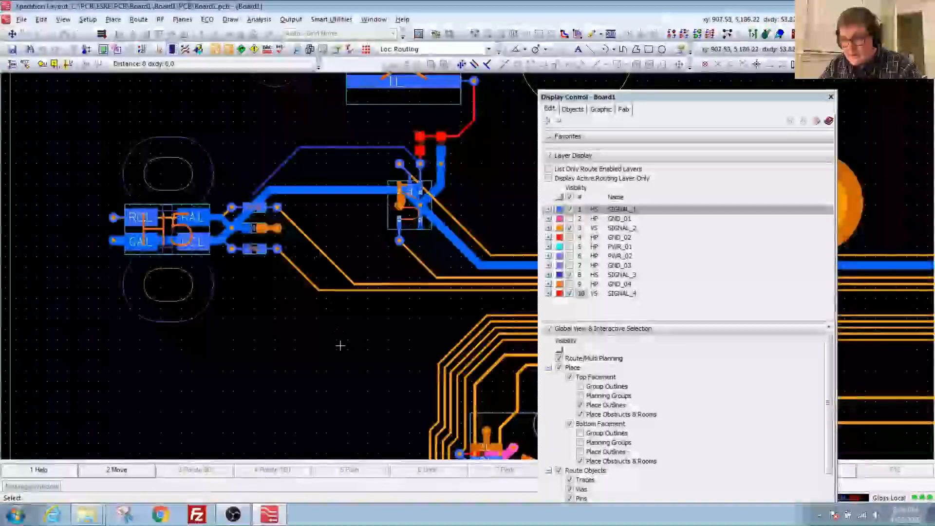
{"action": "middle_click_drag", "start_coordinate": [341, 344], "coordinate": [318, 283]}
{"action": "scroll", "coordinate": [319, 283], "scroll_direction": "up", "scroll_amount": 3}
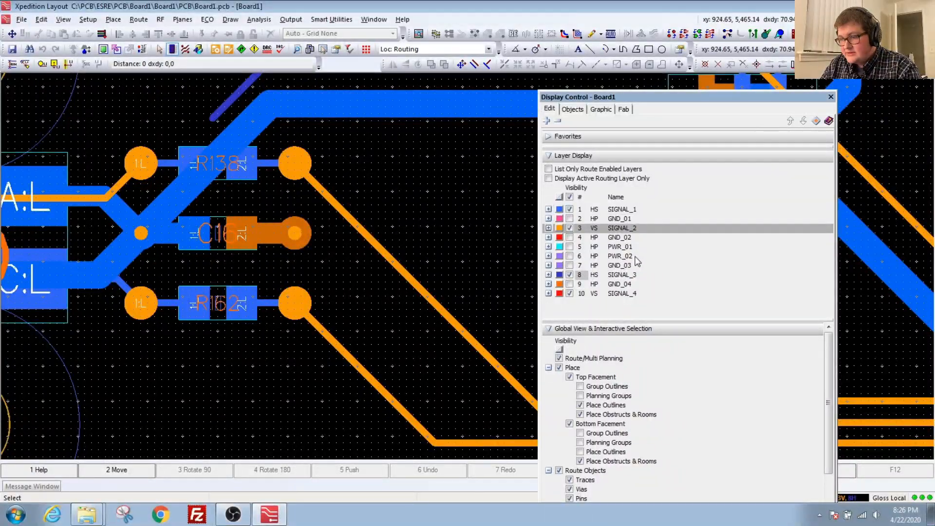
{"action": "left_click", "coordinate": [569, 256]}
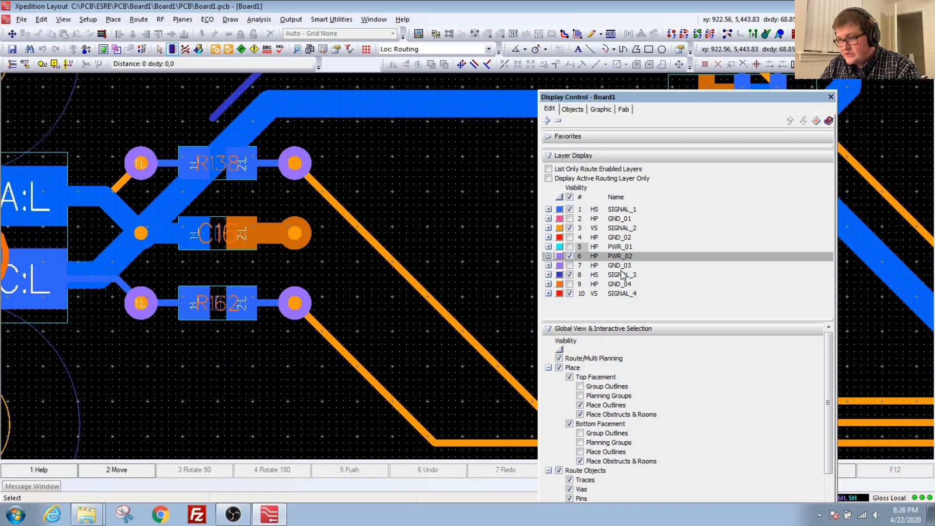
{"action": "left_click", "coordinate": [586, 275]}
{"action": "left_click", "coordinate": [609, 293]}
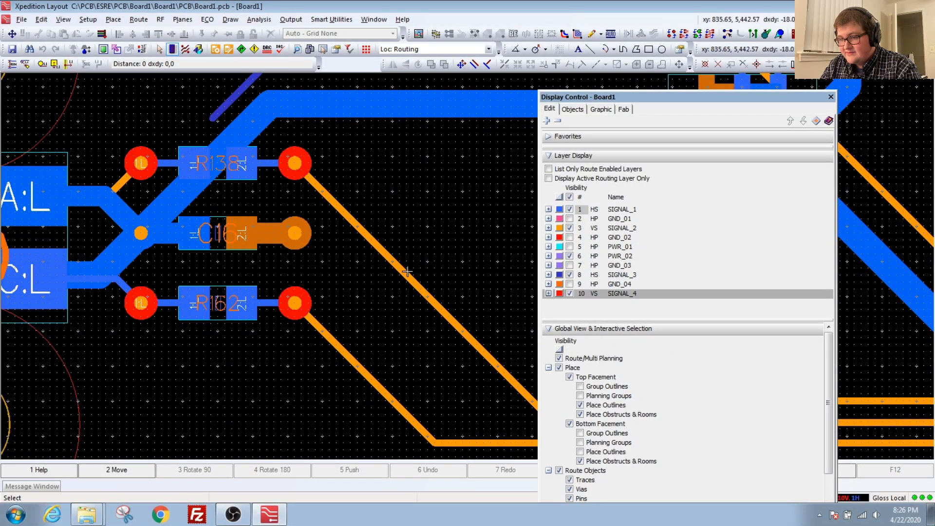
Display the active routing layer only, and make GND_04, GND_03, GND_02 and GND_01 the active layer in turn.
{"action": "left_click", "coordinate": [549, 178]}
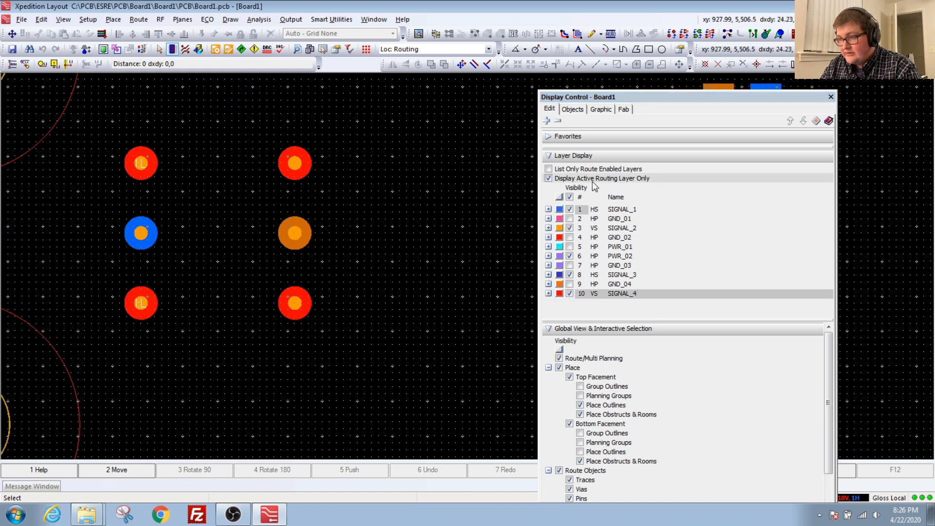
{"action": "left_click", "coordinate": [625, 286]}
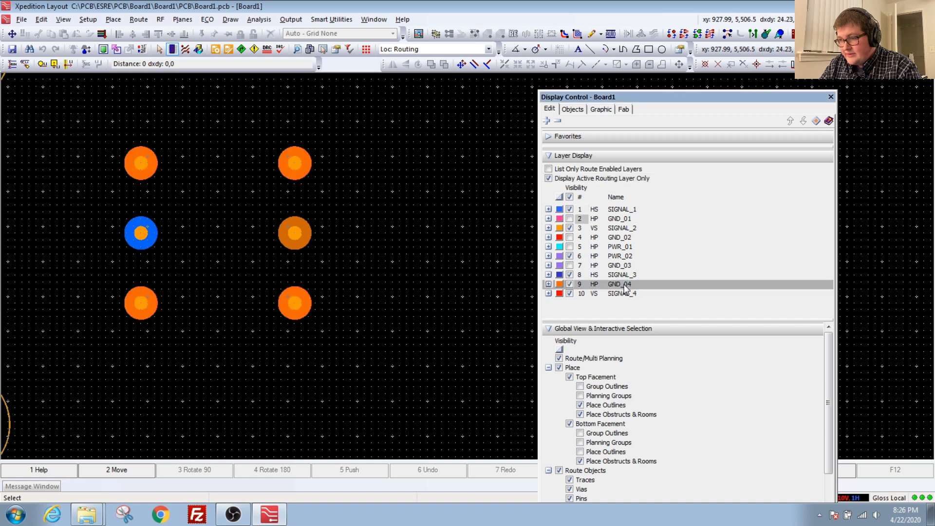
{"action": "left_click", "coordinate": [626, 266]}
{"action": "left_click", "coordinate": [623, 238]}
{"action": "left_click", "coordinate": [627, 219]}
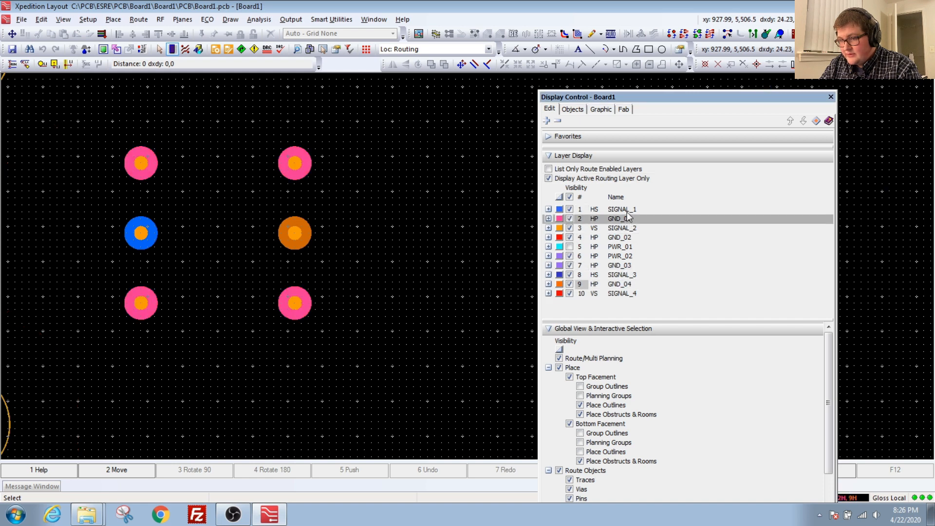
Make SIGNAL_1 and then SIGNAL_4 the active layer, and inspect the SIGNAL_4 routing around the densely routed IC.
{"action": "left_click", "coordinate": [622, 210]}
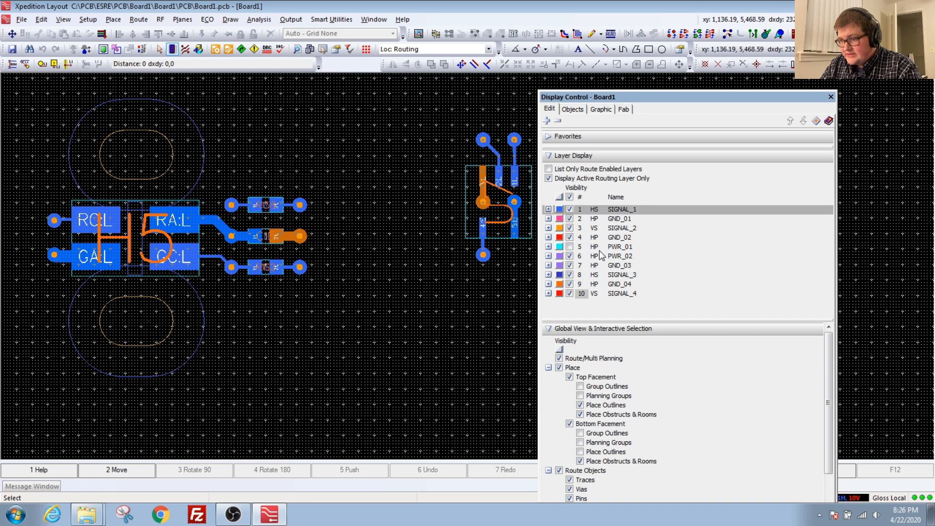
{"action": "left_click", "coordinate": [633, 294]}
{"action": "scroll", "coordinate": [351, 248], "scroll_direction": "down", "scroll_amount": 3}
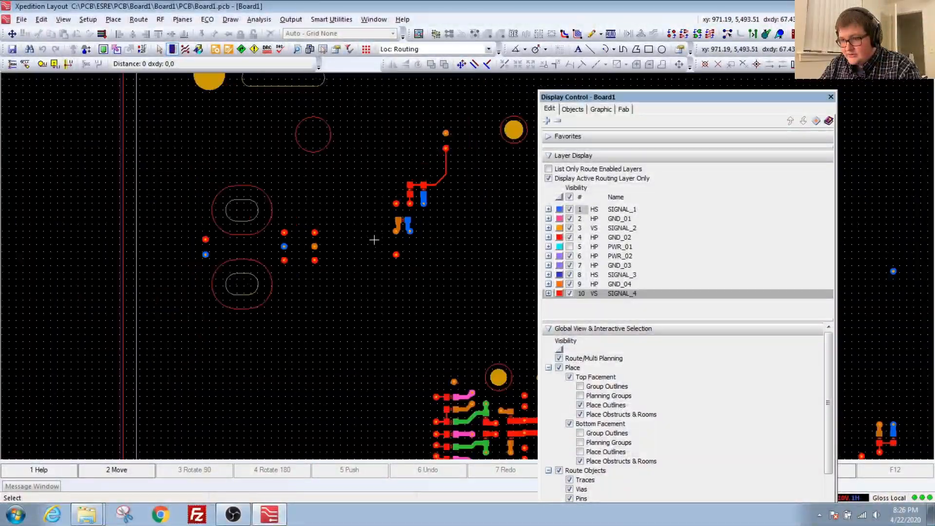
{"action": "middle_click_drag", "start_coordinate": [376, 243], "coordinate": [360, 263]}
{"action": "scroll", "coordinate": [361, 260], "scroll_direction": "up", "scroll_amount": 2}
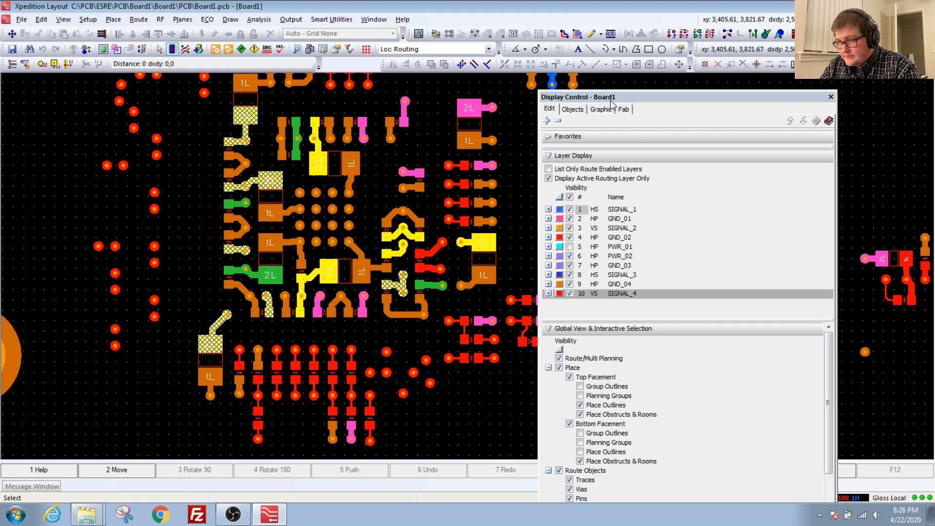
Reposition the Display Control beside the IC and shrink its Layer Display section to reveal the full Global View & Interactive Selection list.
{"action": "left_click_drag", "start_coordinate": [611, 103], "coordinate": [441, 30]}
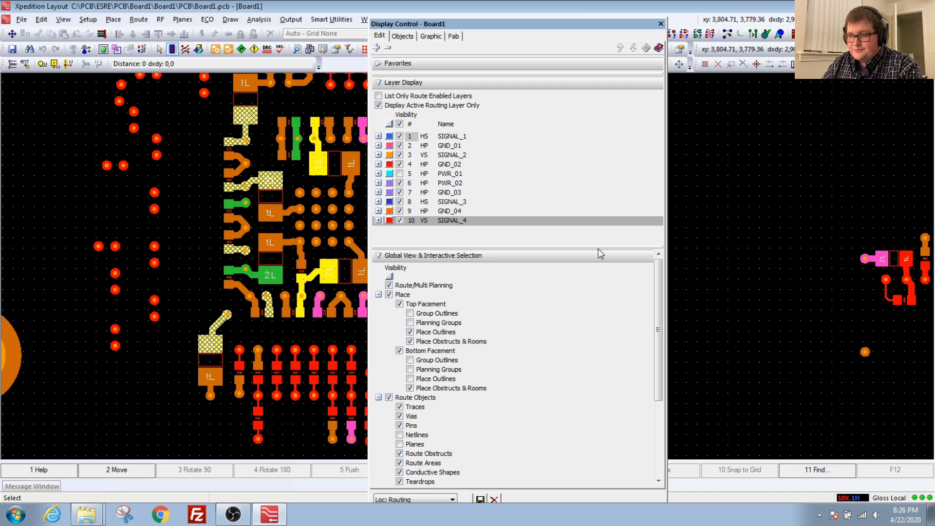
{"action": "left_click_drag", "start_coordinate": [469, 25], "coordinate": [597, 28]}
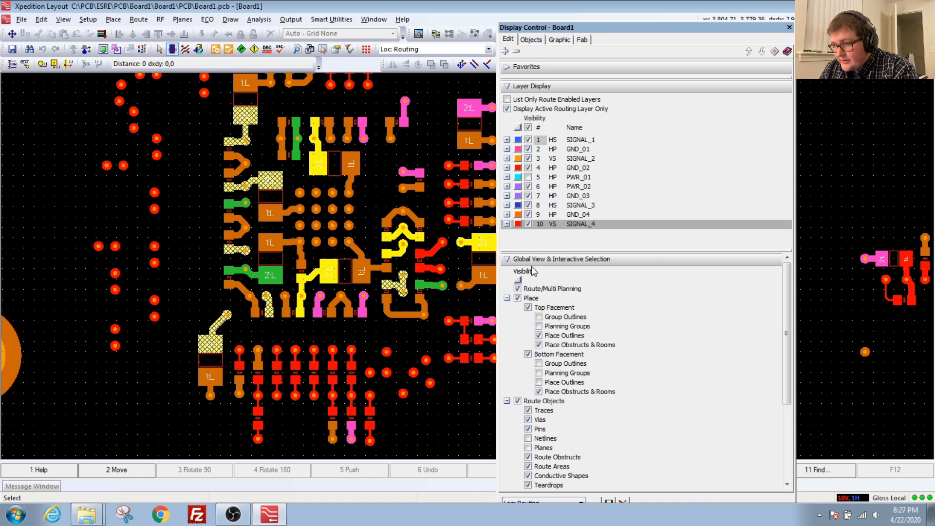
{"action": "left_click_drag", "start_coordinate": [555, 253], "coordinate": [554, 223]}
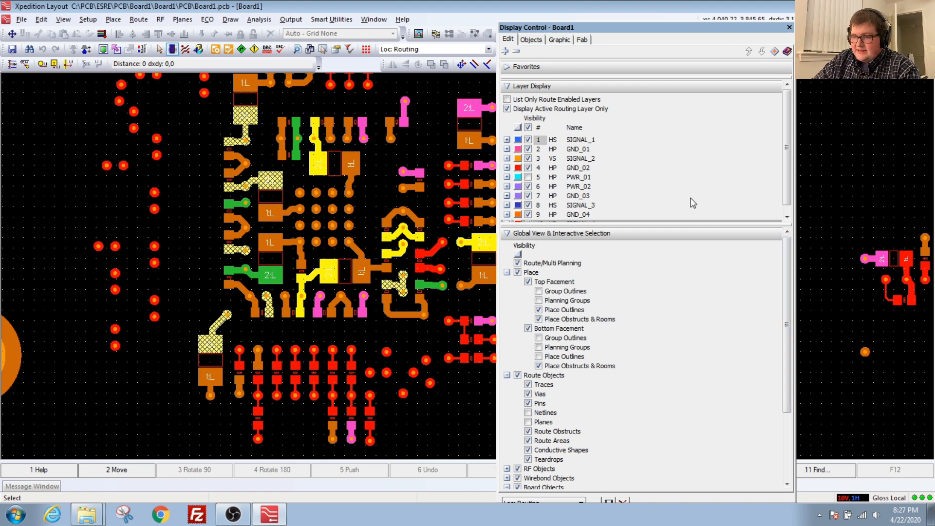
{"action": "left_click_drag", "start_coordinate": [640, 224], "coordinate": [650, 133]}
{"action": "scroll", "coordinate": [788, 204], "scroll_direction": "down", "scroll_amount": 1}
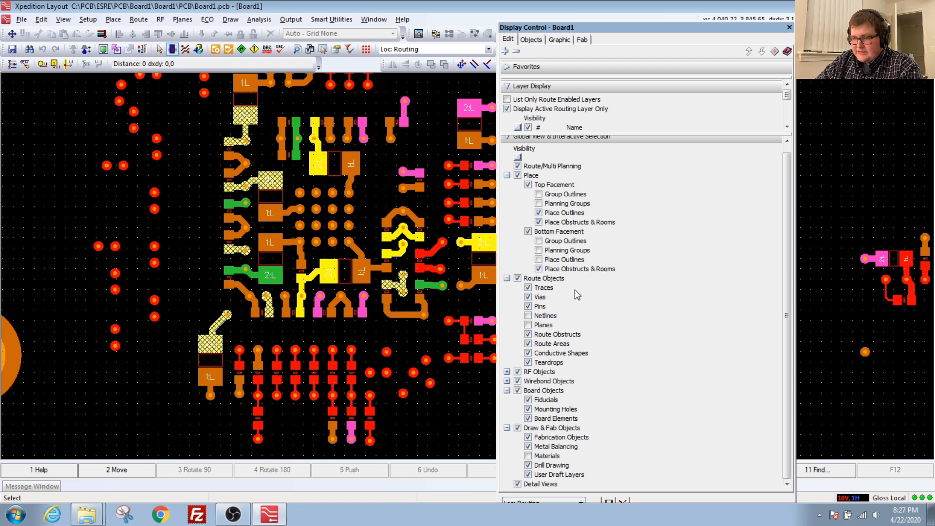
Toggle the display of Planes under Route Objects on and off while viewing a larger area of the board.
{"action": "left_click", "coordinate": [528, 325]}
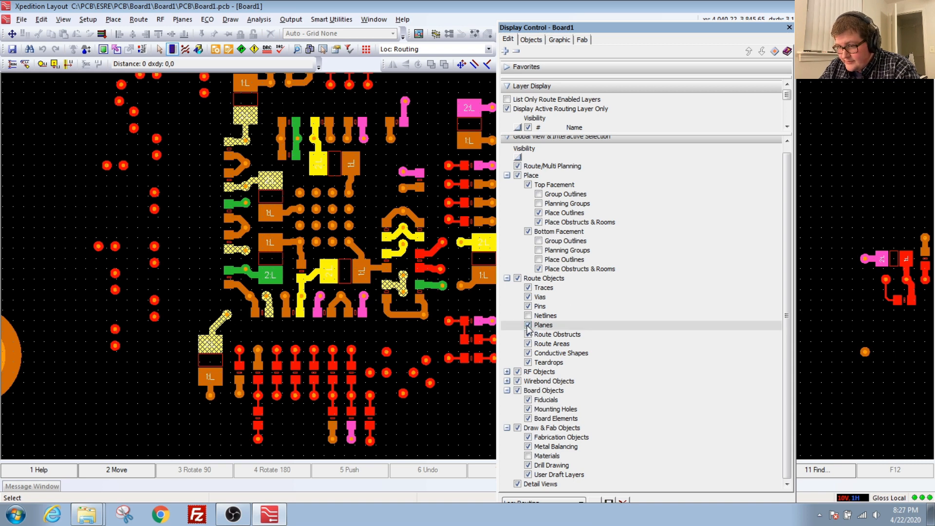
{"action": "scroll", "coordinate": [368, 283], "scroll_direction": "down", "scroll_amount": 5}
{"action": "scroll", "coordinate": [369, 284], "scroll_direction": "down", "scroll_amount": 2}
{"action": "mouse_move", "coordinate": [388, 293]}
{"action": "middle_mouse_down"}
{"action": "mouse_move", "coordinate": [418, 314]}
{"action": "mouse_move", "coordinate": [371, 261]}
{"action": "mouse_move", "coordinate": [396, 304]}
{"action": "middle_mouse_up"}
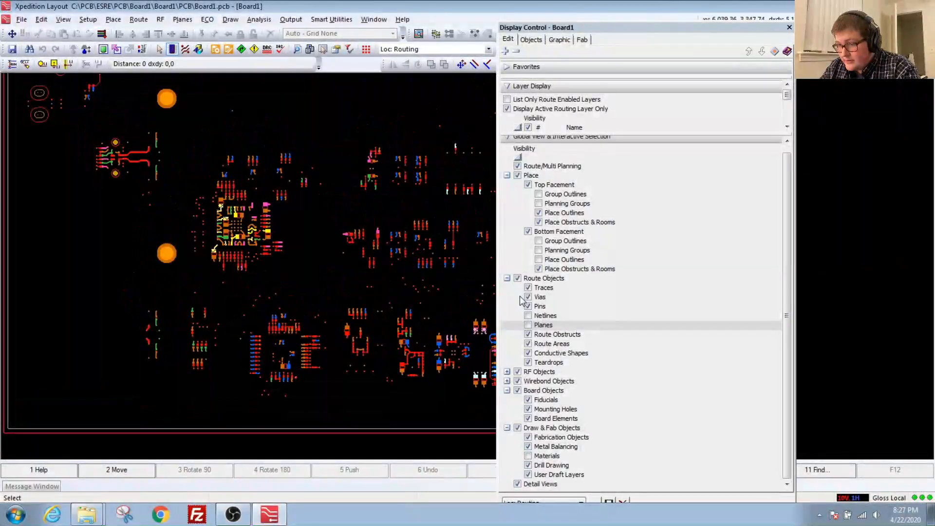
{"action": "left_click", "coordinate": [528, 325]}
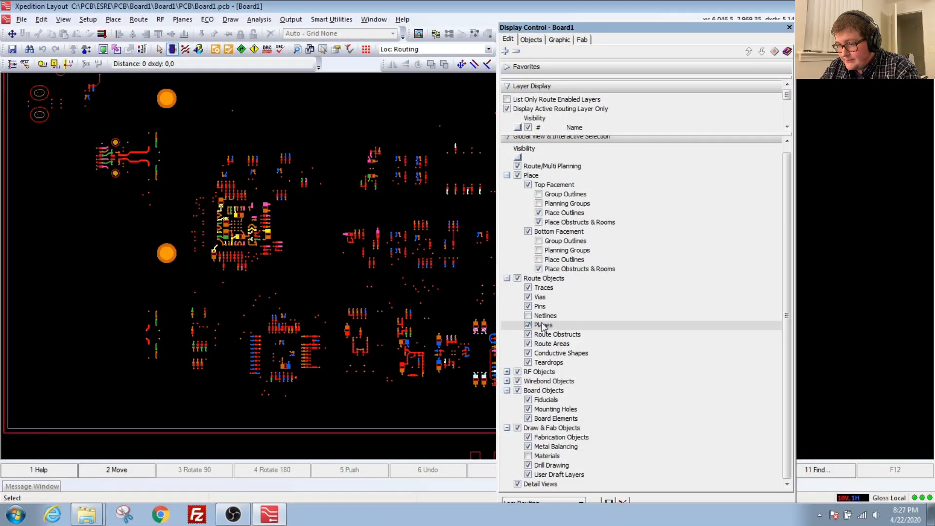
{"action": "left_click", "coordinate": [528, 324]}
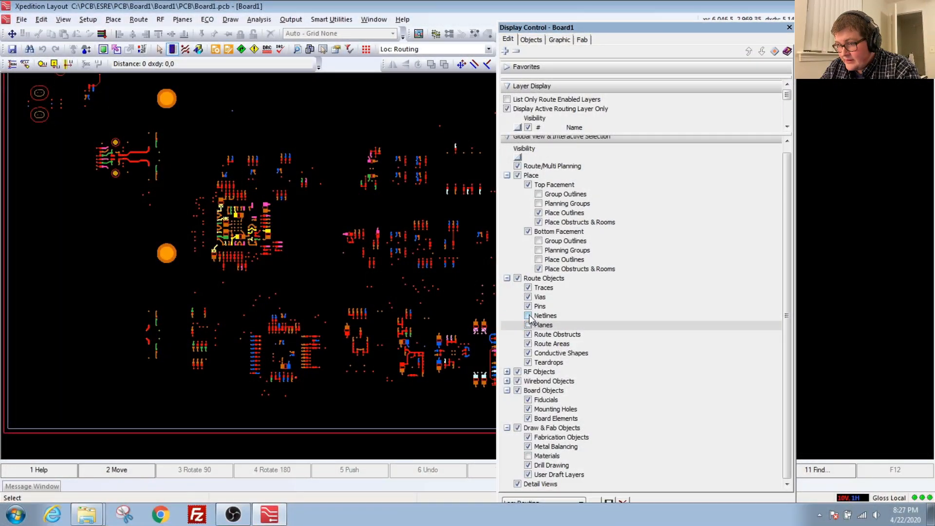
Turn off the active-routing-layer-only display, and toggle the display of Traces off and on, leaving Traces shown.
{"action": "left_click", "coordinate": [527, 288]}
{"action": "left_click", "coordinate": [507, 109]}
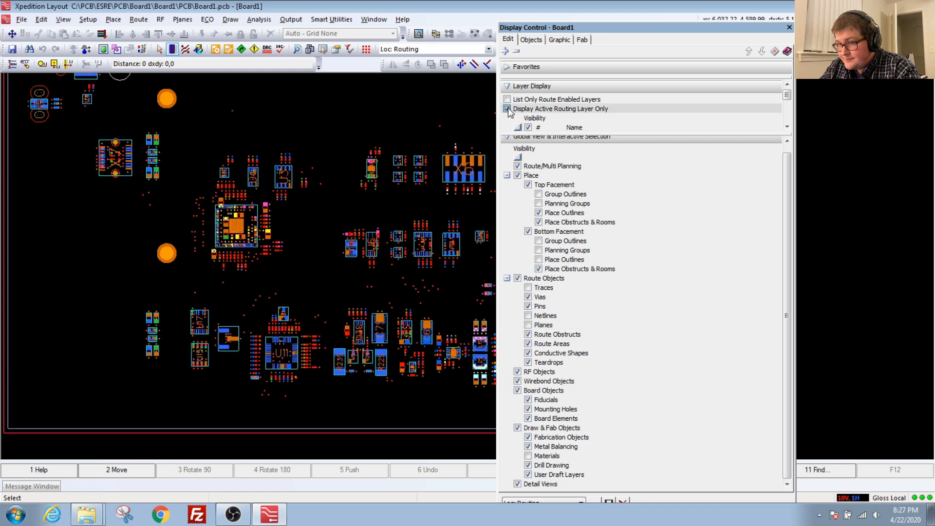
{"action": "left_click", "coordinate": [507, 110]}
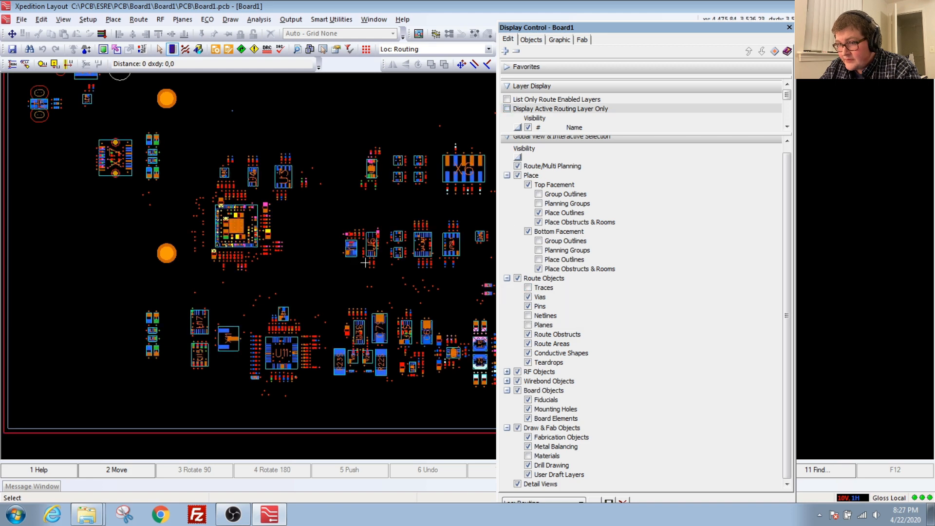
{"action": "left_click", "coordinate": [528, 287]}
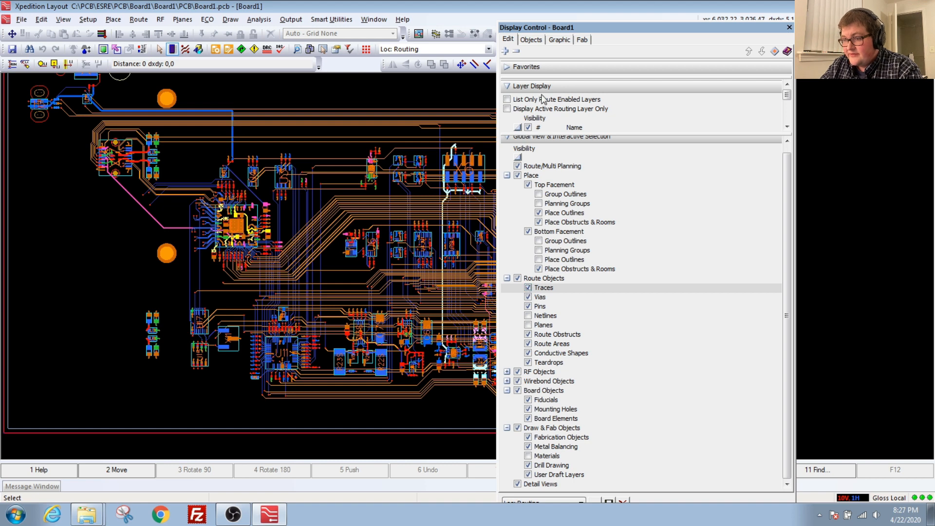
{"action": "left_click", "coordinate": [529, 288]}
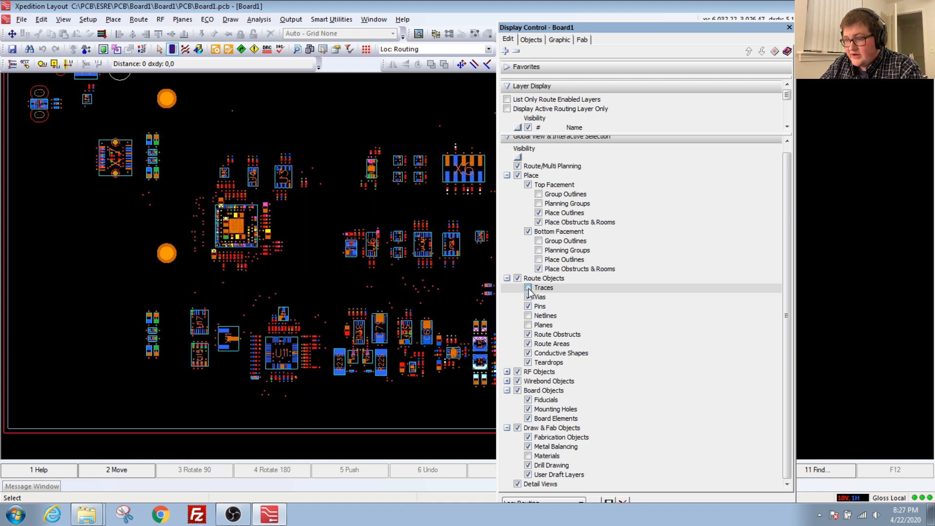
{"action": "left_click", "coordinate": [528, 288]}
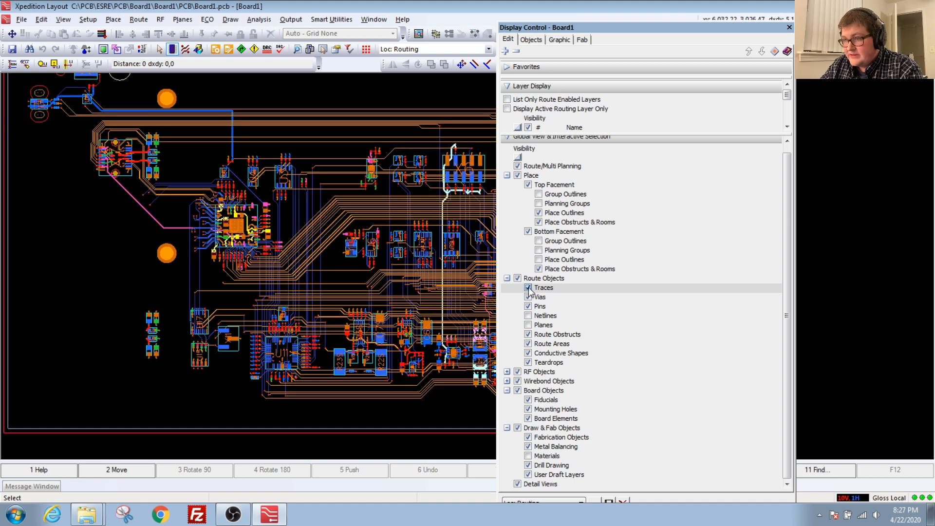
Toggle the display of Trace under Route Obstructs off and on in the detailed object settings.
{"action": "left_click", "coordinate": [530, 40]}
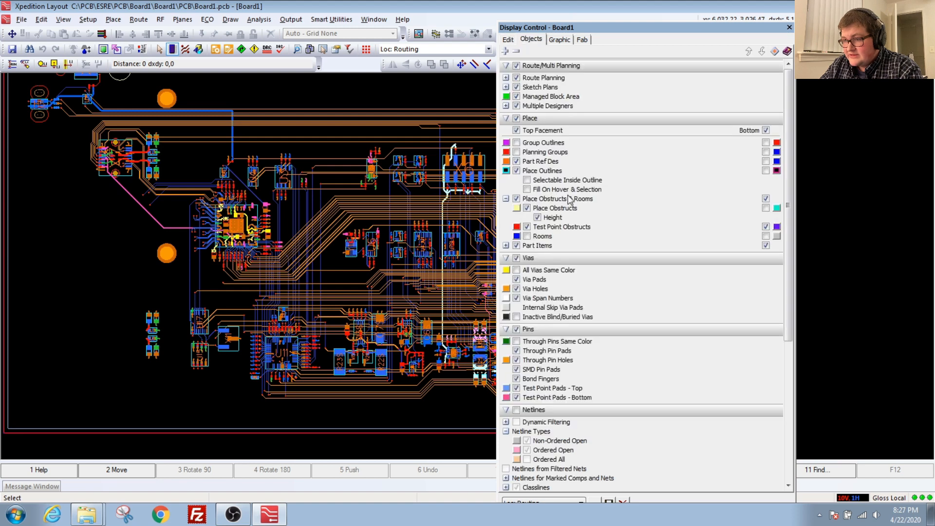
{"action": "left_click_drag", "start_coordinate": [788, 176], "coordinate": [799, 319]}
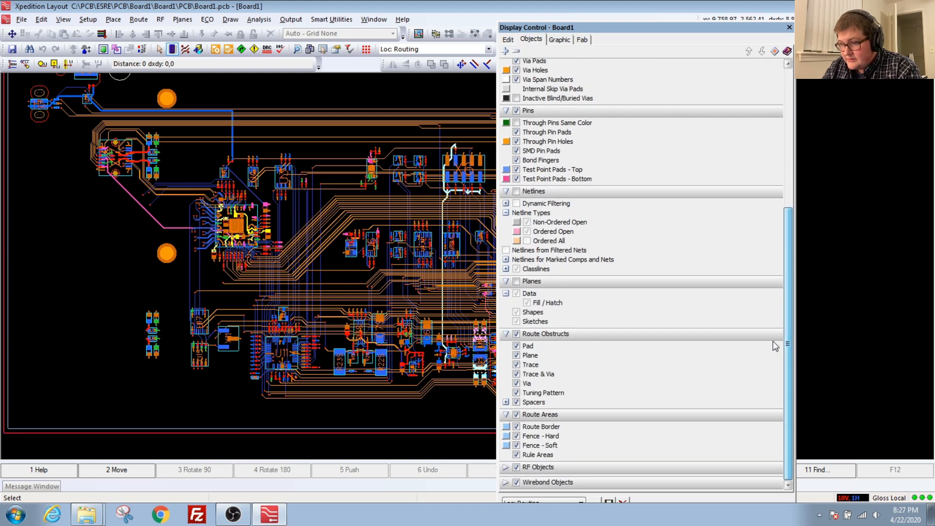
{"action": "left_click", "coordinate": [517, 365]}
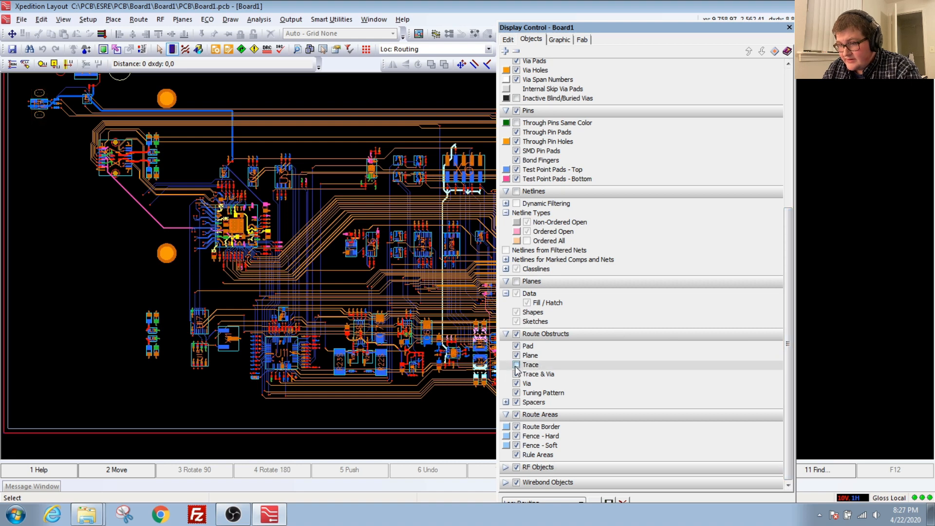
{"action": "left_click", "coordinate": [516, 365]}
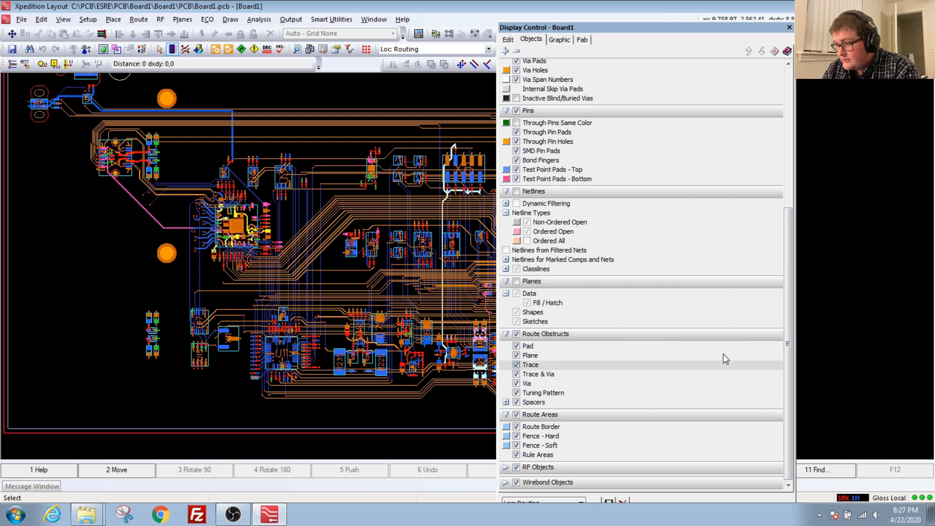
{"action": "left_click_drag", "start_coordinate": [788, 345], "coordinate": [795, 204]}
Hide Vias and Pins under Route Objects, and restore both through the Pins and Vias groups of the detailed object settings.
{"action": "left_click", "coordinate": [508, 39]}
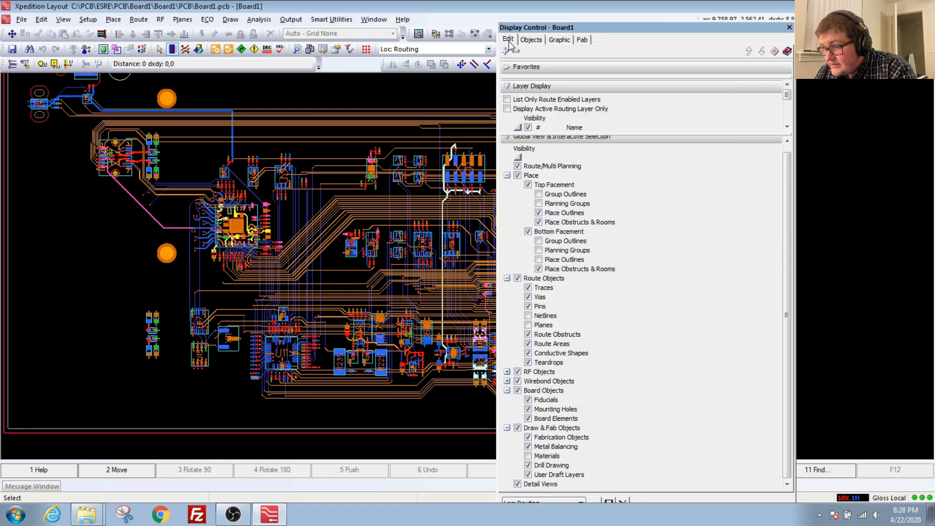
{"action": "left_click", "coordinate": [528, 296]}
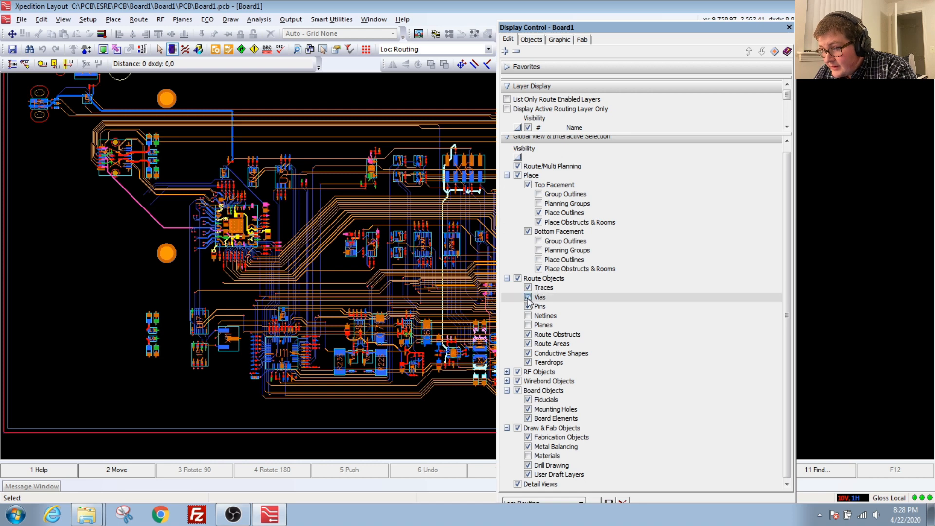
{"action": "left_click", "coordinate": [527, 306]}
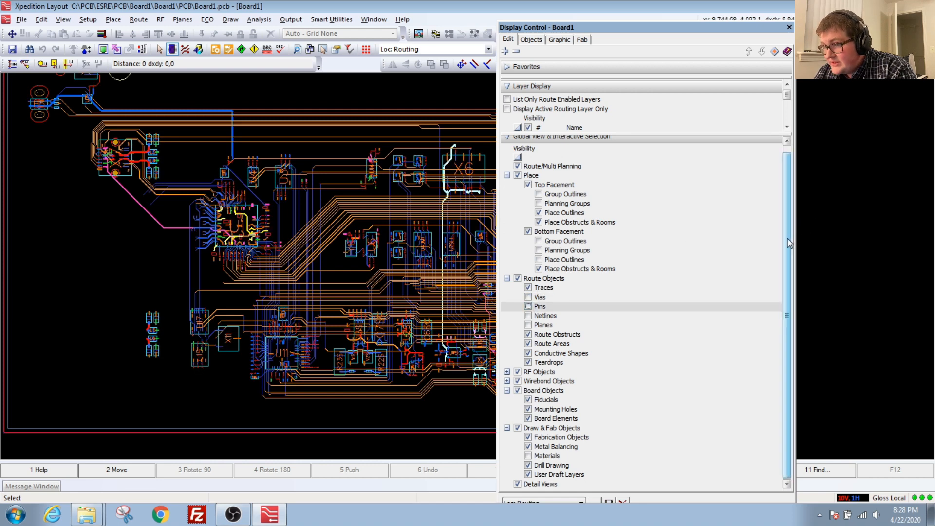
{"action": "left_click", "coordinate": [530, 40]}
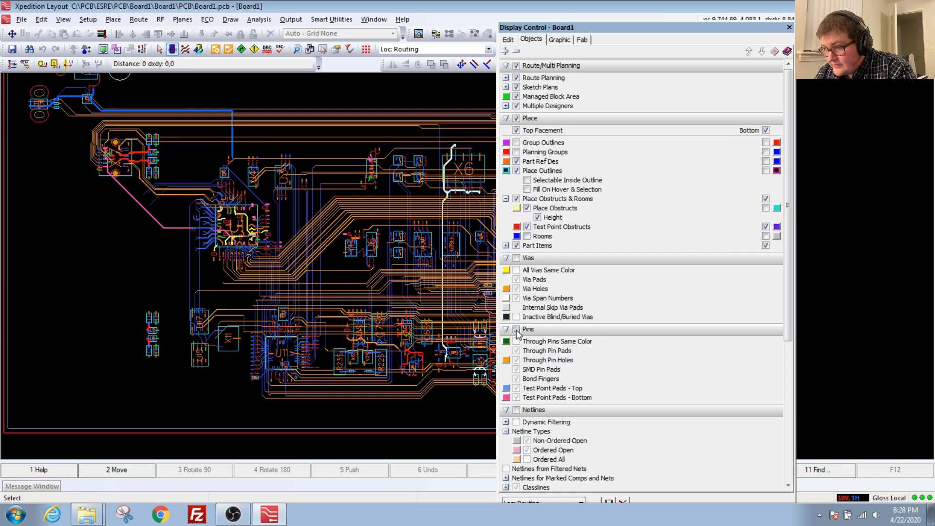
{"action": "left_click", "coordinate": [516, 330]}
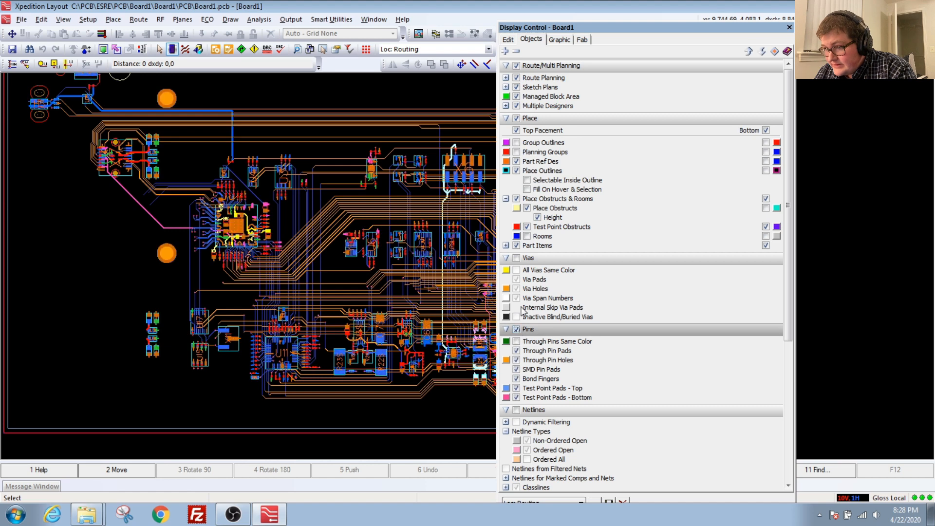
{"action": "left_click", "coordinate": [517, 257]}
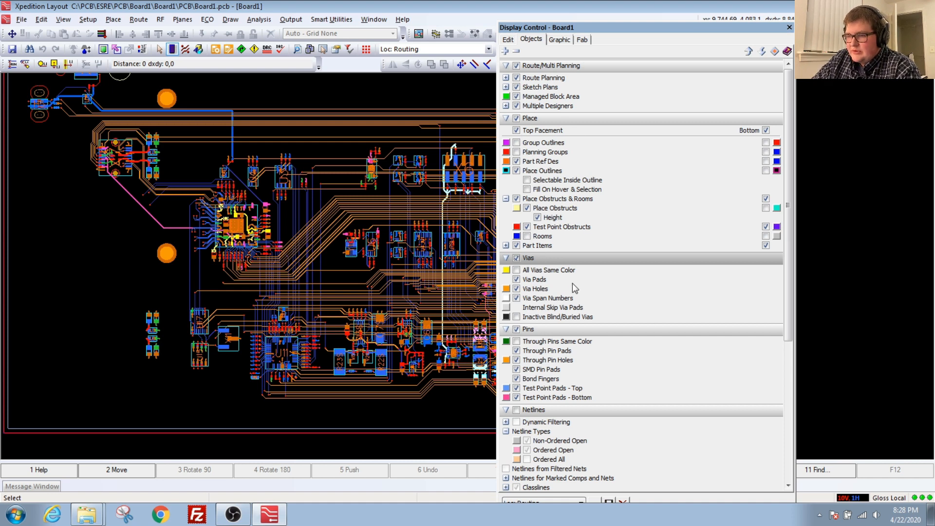
Compare the Global View & Interactive Selection list with the detailed object settings in Display Control.
{"action": "left_click_drag", "start_coordinate": [789, 209], "coordinate": [803, 191]}
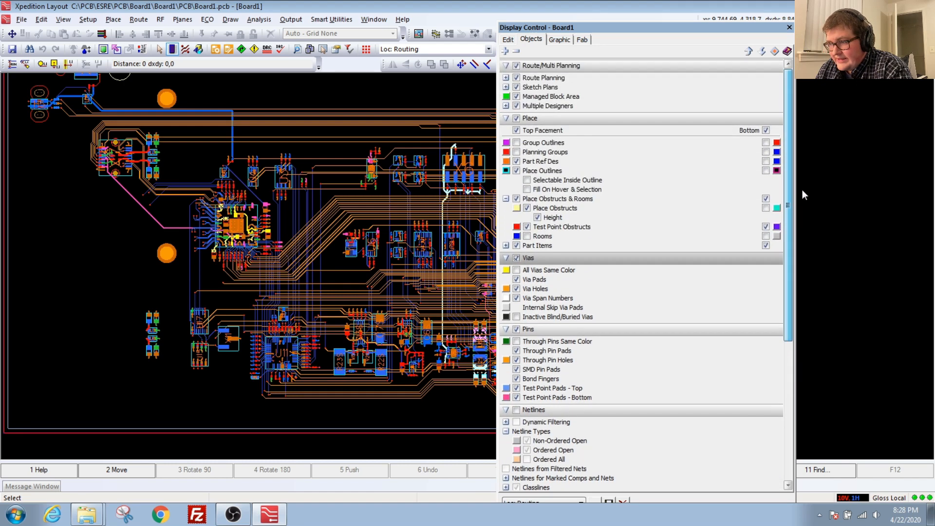
{"action": "left_click", "coordinate": [509, 40]}
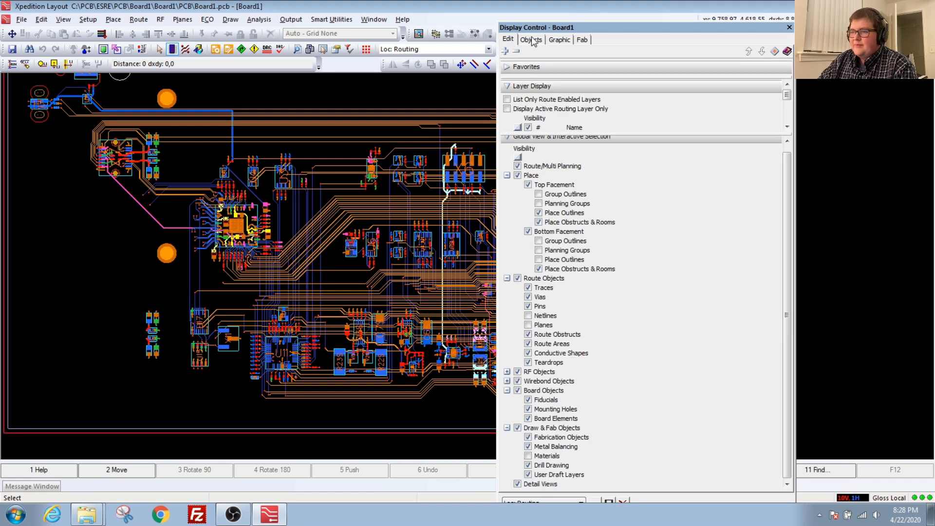
{"action": "left_click", "coordinate": [532, 39]}
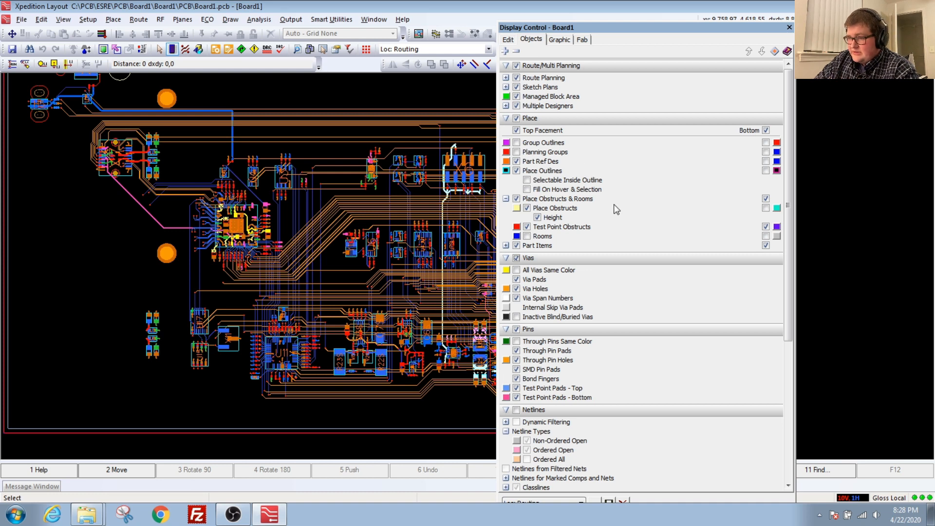
{"action": "left_click", "coordinate": [508, 39]}
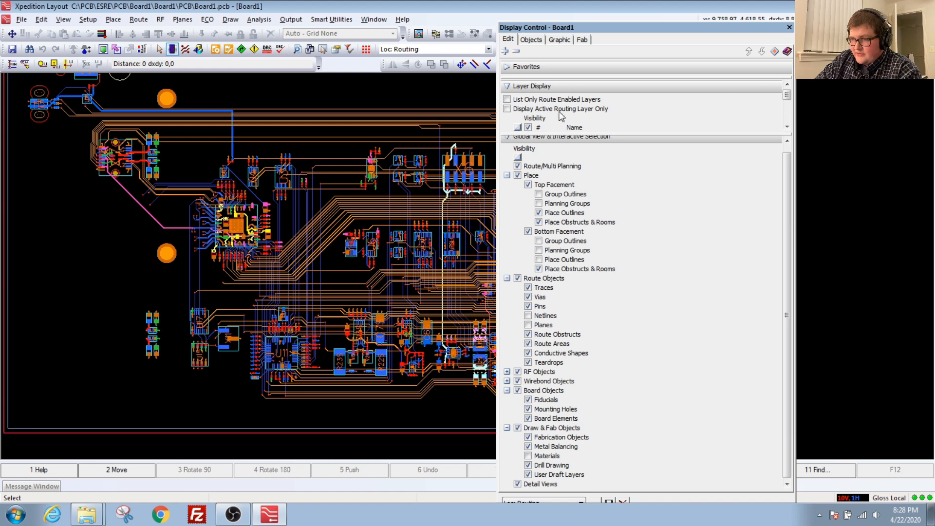
{"action": "left_click", "coordinate": [531, 39]}
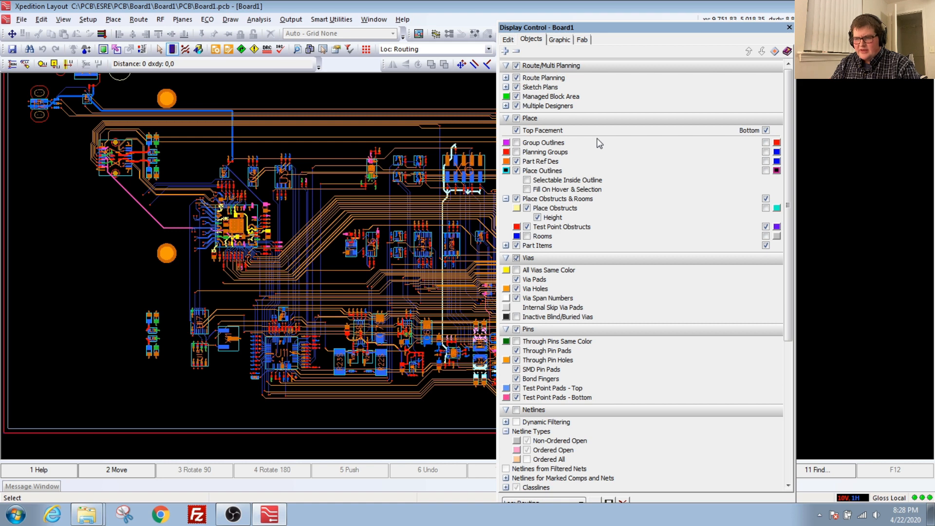
Turn on the Netlines display and move Display Control aside to uncover more of the board.
{"action": "left_click_drag", "start_coordinate": [787, 137], "coordinate": [794, 205]}
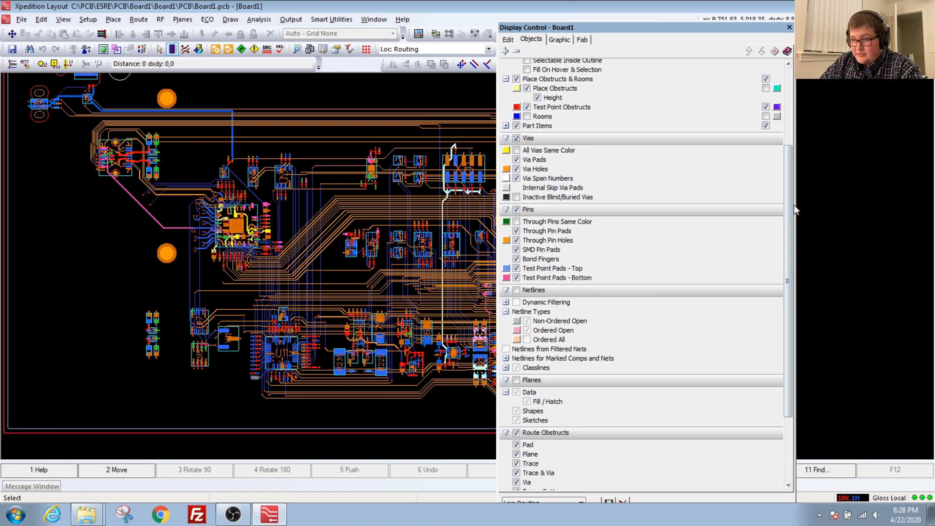
{"action": "left_click", "coordinate": [517, 291]}
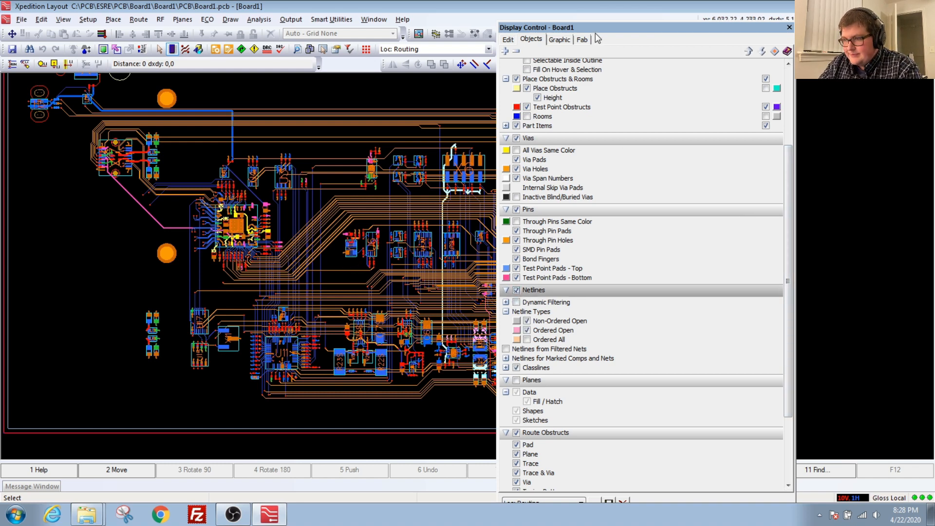
{"action": "left_click_drag", "start_coordinate": [594, 29], "coordinate": [724, 40]}
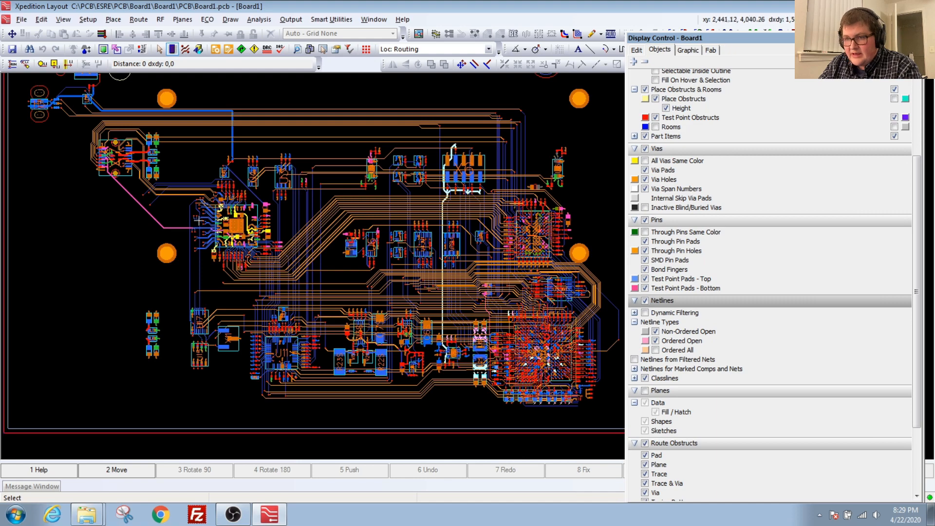
Switch to route mode and delete the trace segments crossing the area between the IC and the parallel trace bus.
{"action": "left_click", "coordinate": [185, 49]}
{"action": "scroll", "coordinate": [291, 219], "scroll_direction": "up", "scroll_amount": 5}
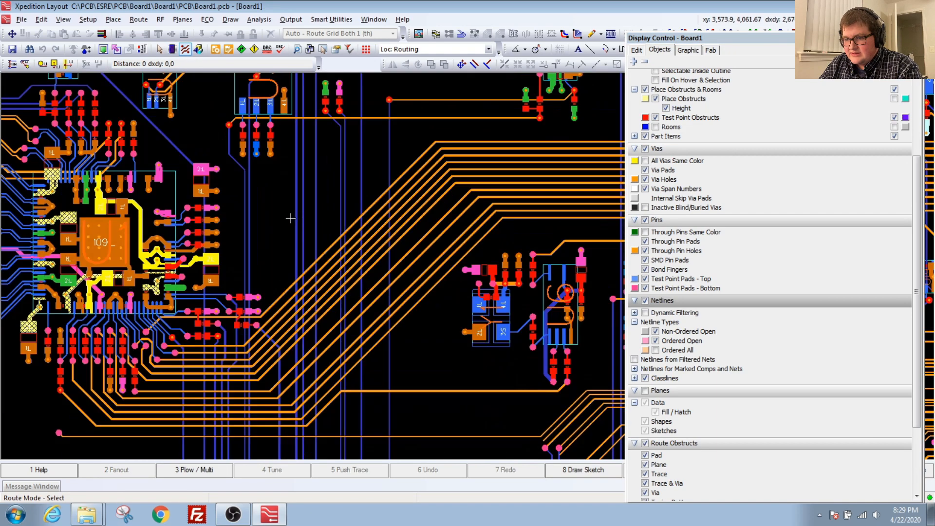
{"action": "left_click_drag", "start_coordinate": [228, 170], "coordinate": [440, 337]}
{"action": "key", "text": "Delete"}
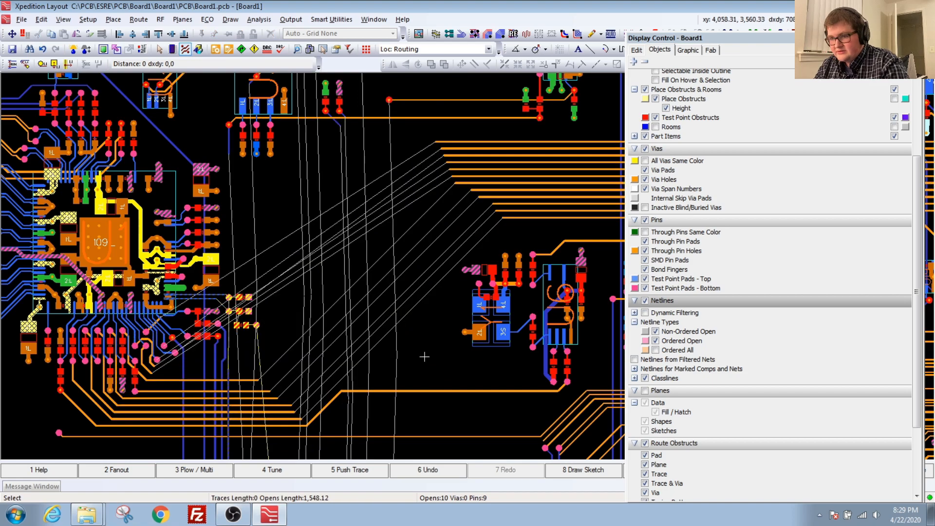
Reroute two of the deleted traces with Multi-Plow from their cut ends near the IC to the matching bus traces.
{"action": "scroll", "coordinate": [263, 379], "scroll_direction": "up", "scroll_amount": 3}
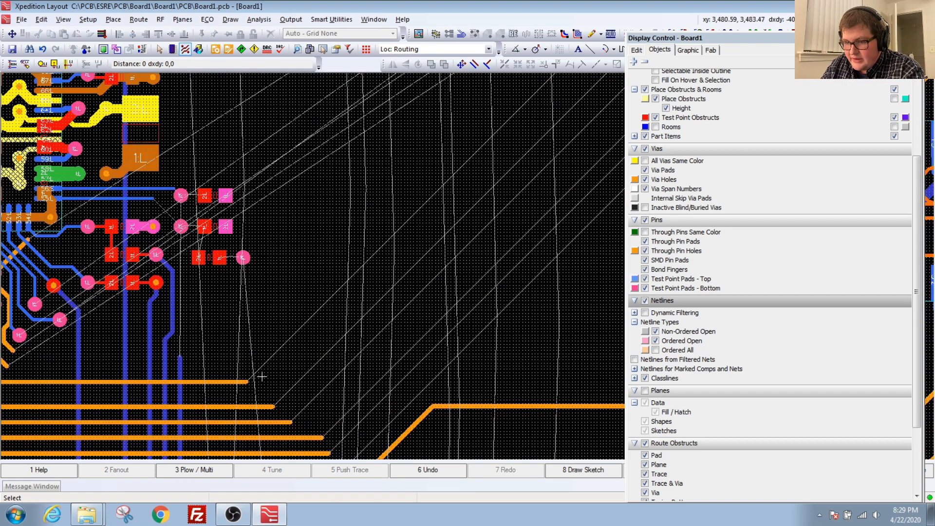
{"action": "left_click", "coordinate": [248, 381]}
{"action": "scroll", "coordinate": [250, 381], "scroll_direction": "down", "scroll_amount": 3}
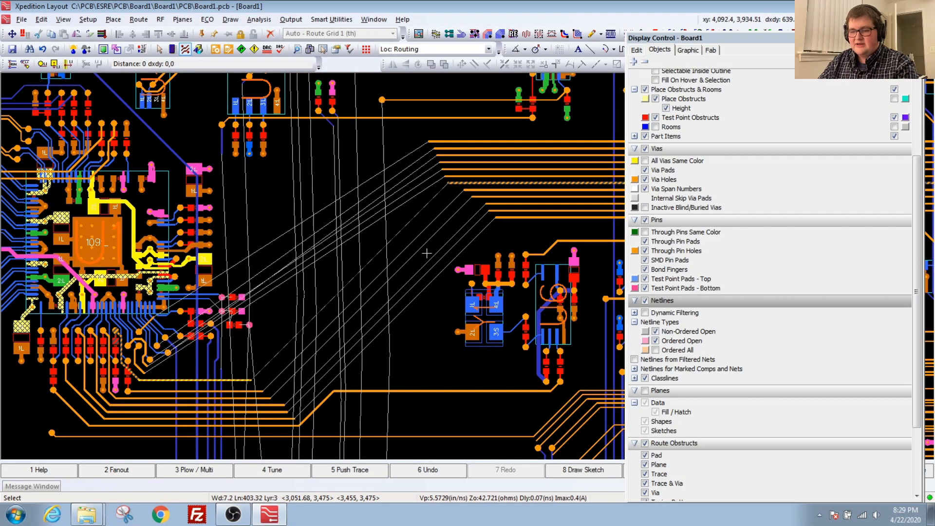
{"action": "key", "text": "F3"}
{"action": "scroll", "coordinate": [270, 364], "scroll_direction": "up", "scroll_amount": 3}
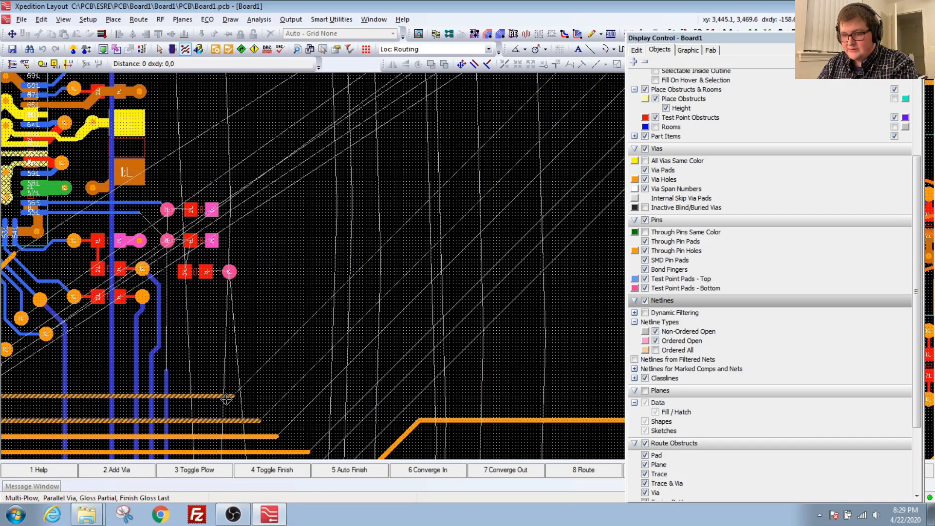
{"action": "left_click", "coordinate": [233, 396]}
{"action": "left_click", "coordinate": [341, 341]}
{"action": "scroll", "coordinate": [339, 336], "scroll_direction": "down", "scroll_amount": 1}
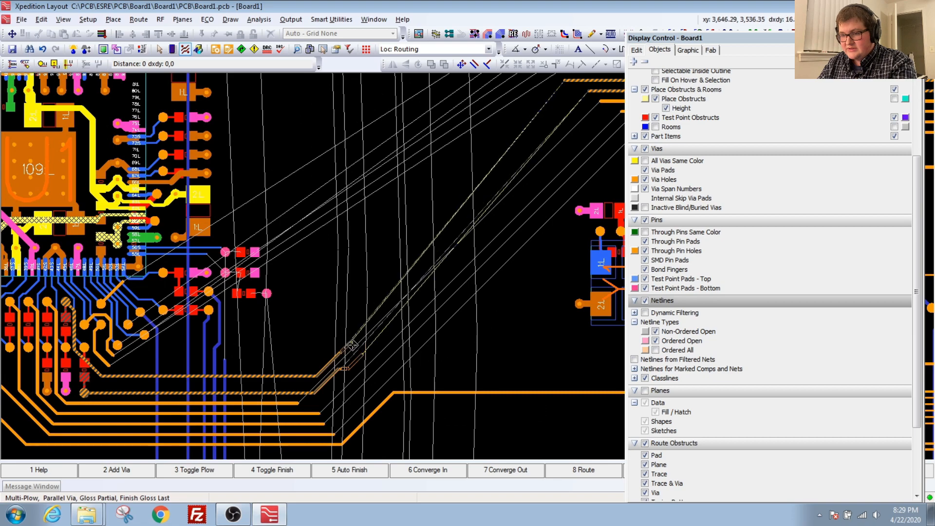
{"action": "middle_click_drag", "start_coordinate": [388, 288], "coordinate": [389, 287]}
{"action": "left_click", "coordinate": [423, 238]}
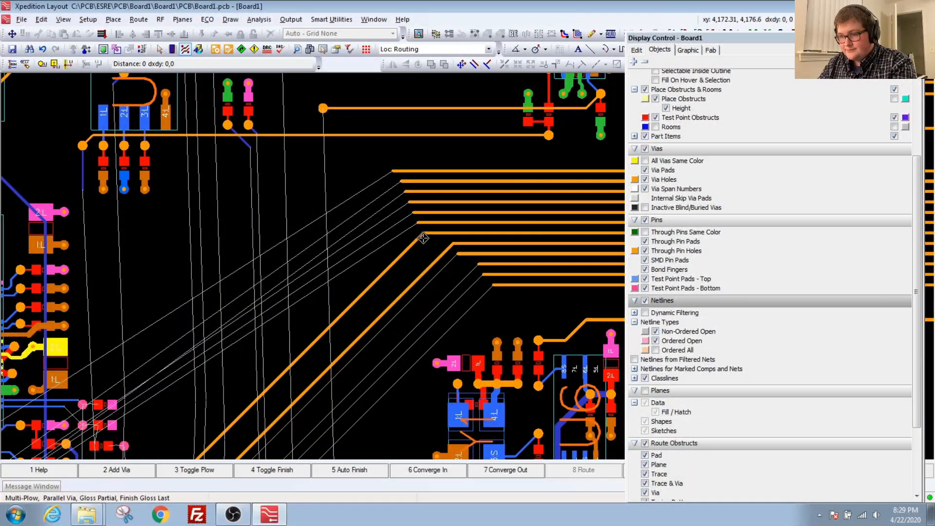
{"action": "scroll", "coordinate": [351, 271], "scroll_direction": "down", "scroll_amount": 3}
{"action": "key", "text": "Escape"}
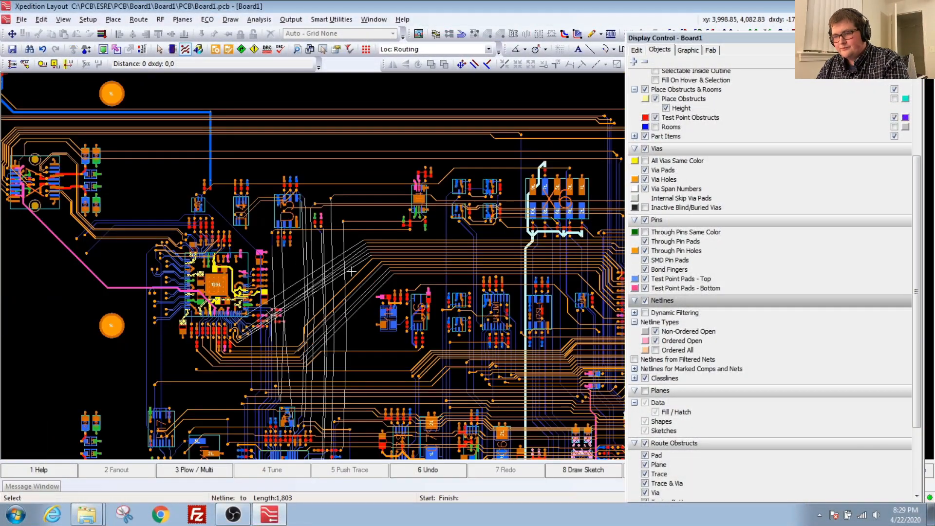
Undo the rerouting of the two traces and the deletion of the trace segments.
{"action": "key", "text": "ctrl+z"}
{"action": "key", "text": "ctrl+z"}
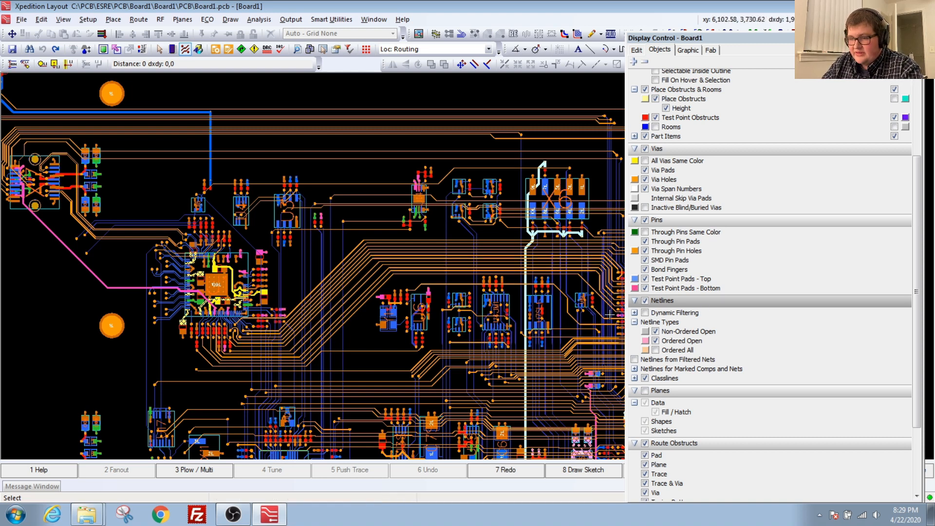
Turn off the Netlines display and frame the board outline beside Display Control.
{"action": "middle_click_drag", "start_coordinate": [321, 282], "coordinate": [300, 284]}
{"action": "mouse_move", "coordinate": [452, 231]}
{"action": "middle_mouse_down"}
{"action": "mouse_move", "coordinate": [322, 220]}
{"action": "mouse_move", "coordinate": [369, 354]}
{"action": "mouse_move", "coordinate": [441, 291]}
{"action": "mouse_move", "coordinate": [360, 285]}
{"action": "middle_mouse_up"}
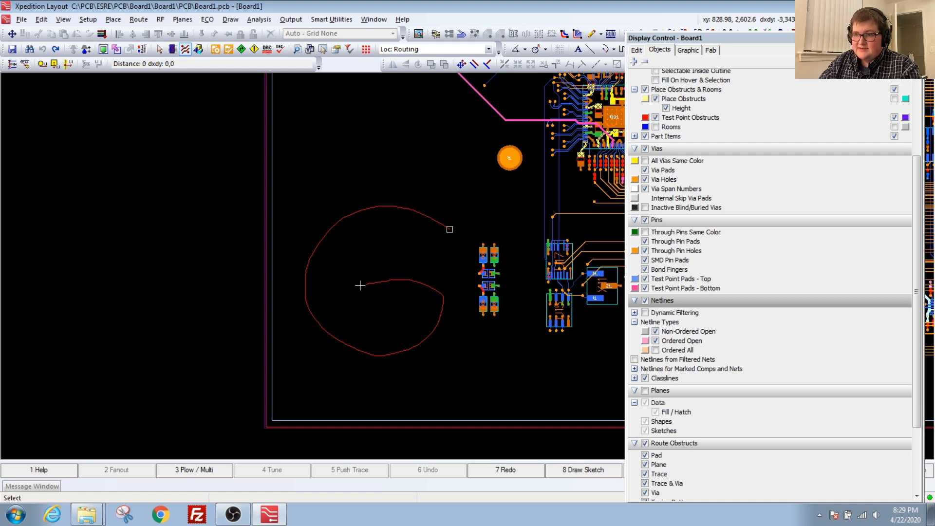
{"action": "middle_click_drag", "start_coordinate": [360, 285], "coordinate": [363, 283]}
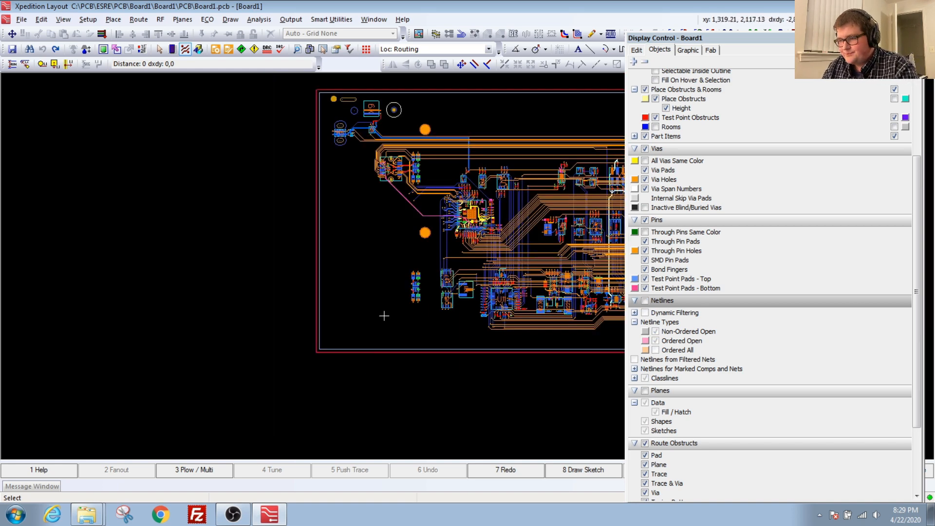
{"action": "middle_click_drag", "start_coordinate": [477, 278], "coordinate": [347, 329]}
{"action": "scroll", "coordinate": [689, 234], "scroll_direction": "down", "scroll_amount": 1}
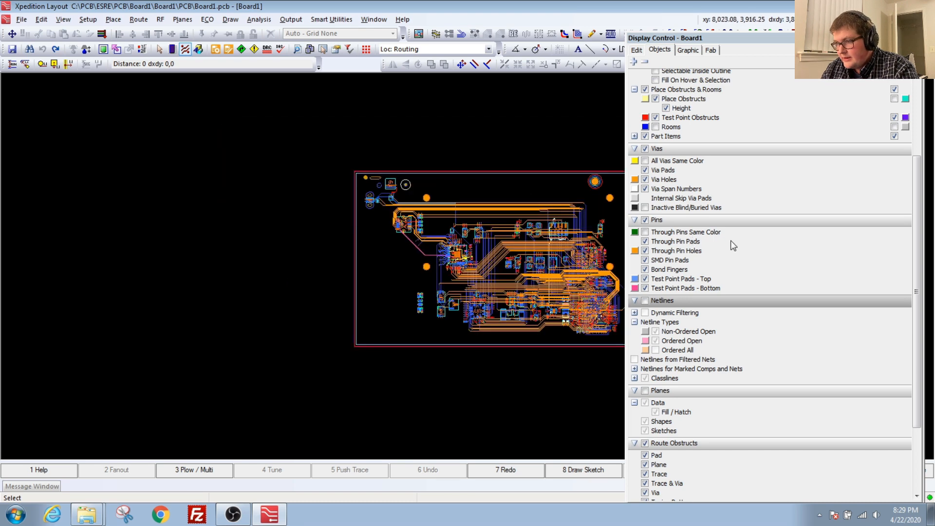
{"action": "scroll", "coordinate": [616, 296], "scroll_direction": "up", "scroll_amount": 1}
Review the detailed object settings from Route/Multi Planning down to Wirebond Objects, including the Netlines options.
{"action": "scroll", "coordinate": [889, 291], "scroll_direction": "up", "scroll_amount": 5}
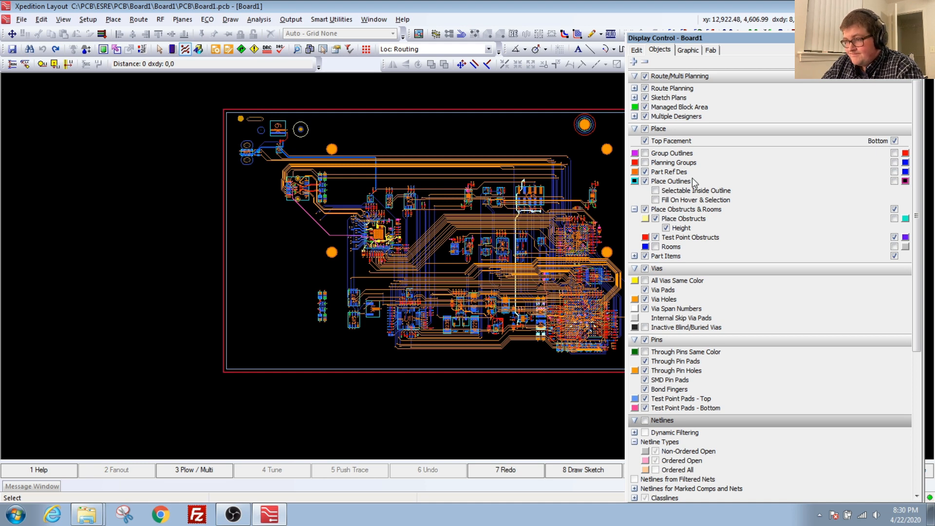
{"action": "scroll", "coordinate": [920, 184], "scroll_direction": "down", "scroll_amount": 1}
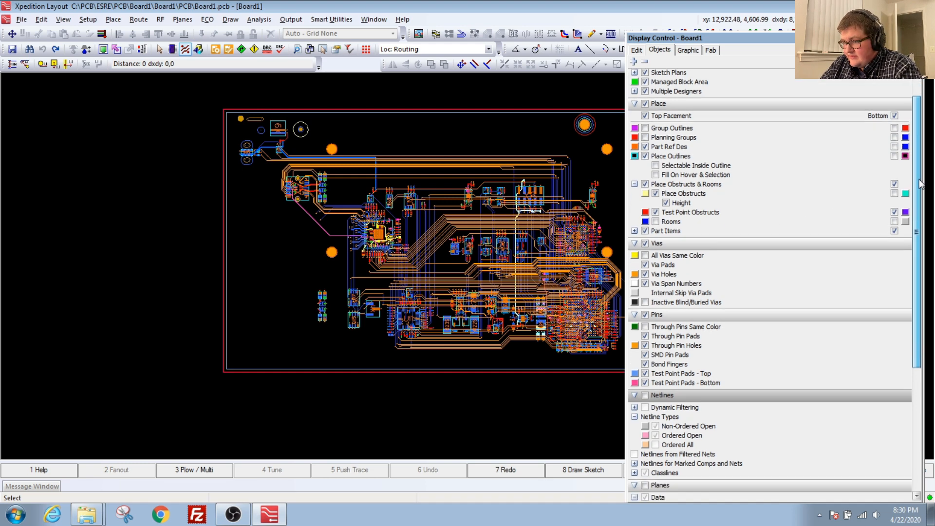
{"action": "scroll", "coordinate": [920, 184], "scroll_direction": "down", "scroll_amount": 3}
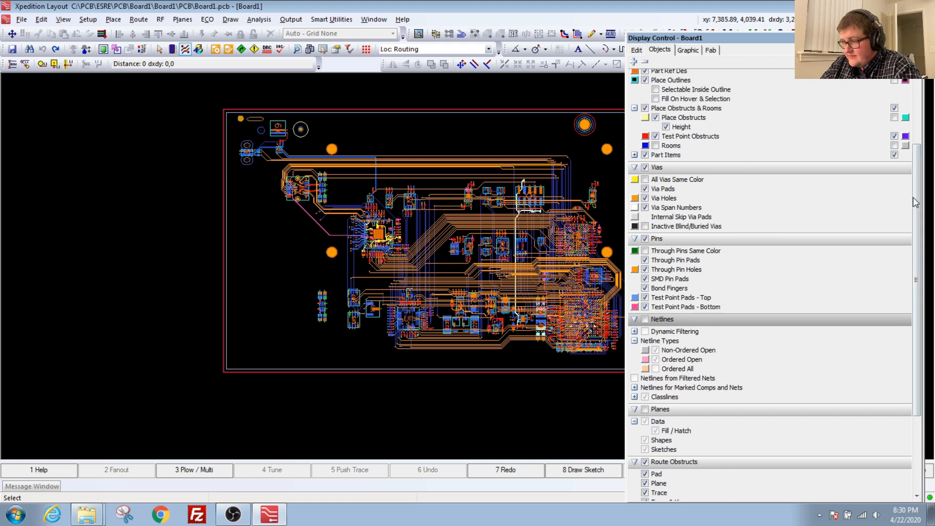
{"action": "left_click_drag", "start_coordinate": [916, 197], "coordinate": [920, 246]}
{"action": "left_click_drag", "start_coordinate": [924, 214], "coordinate": [919, 249]}
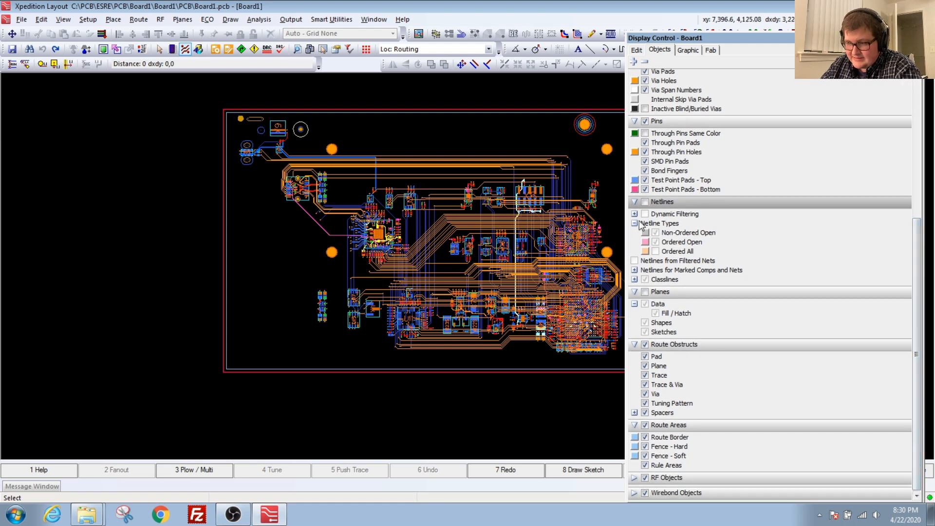
{"action": "mouse_move", "coordinate": [274, 251]}
{"action": "right_mouse_down"}
{"action": "mouse_move", "coordinate": [301, 307]}
{"action": "mouse_move", "coordinate": [248, 302]}
{"action": "right_mouse_up"}
{"action": "mouse_move", "coordinate": [334, 259]}
{"action": "right_mouse_down"}
{"action": "mouse_move", "coordinate": [244, 276]}
{"action": "mouse_move", "coordinate": [297, 287]}
{"action": "right_mouse_up"}
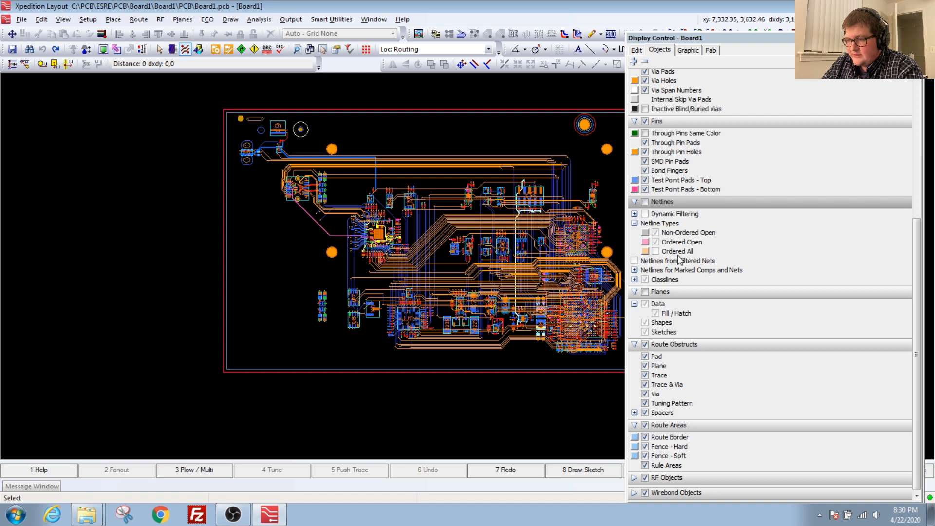
Turn on the Netlines and Planes displays in the object visibility settings.
{"action": "left_click", "coordinate": [660, 203]}
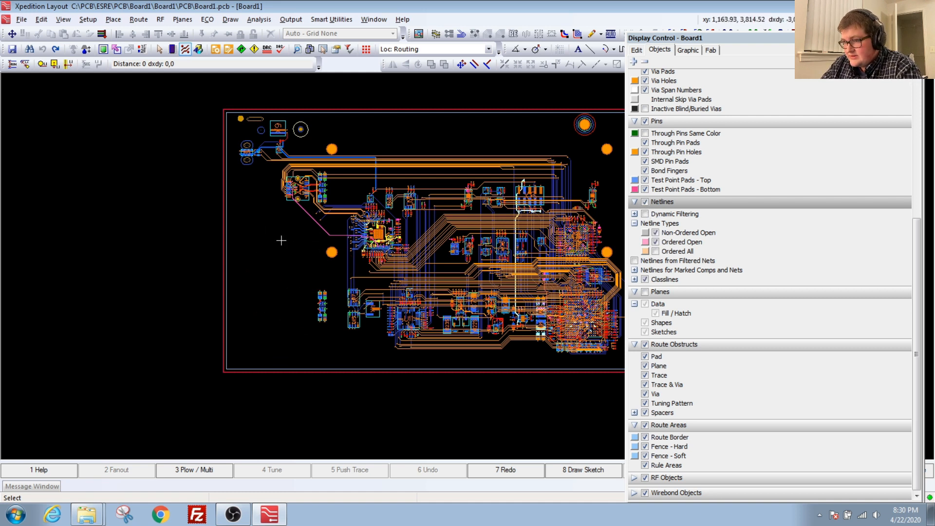
{"action": "mouse_move", "coordinate": [312, 226]}
{"action": "right_mouse_down"}
{"action": "mouse_move", "coordinate": [244, 249]}
{"action": "mouse_move", "coordinate": [286, 247]}
{"action": "mouse_move", "coordinate": [270, 248]}
{"action": "right_mouse_up"}
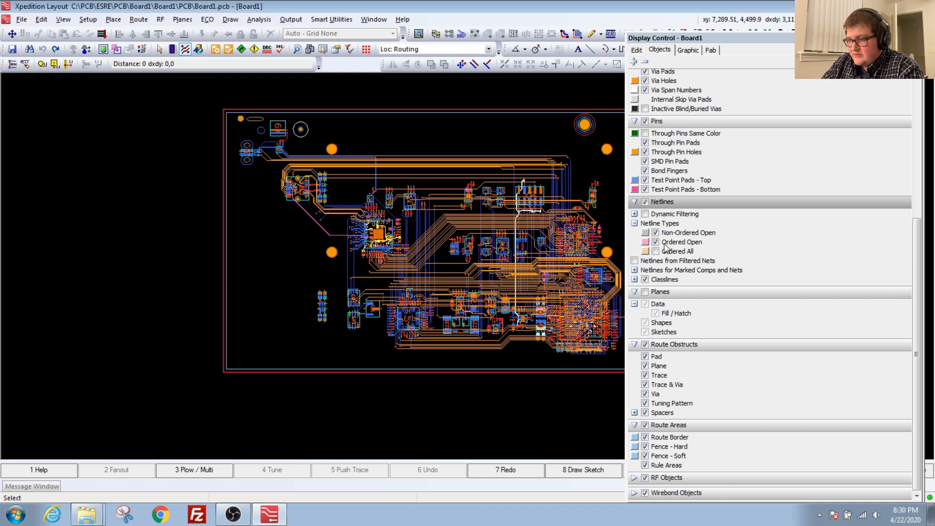
{"action": "left_click", "coordinate": [645, 292]}
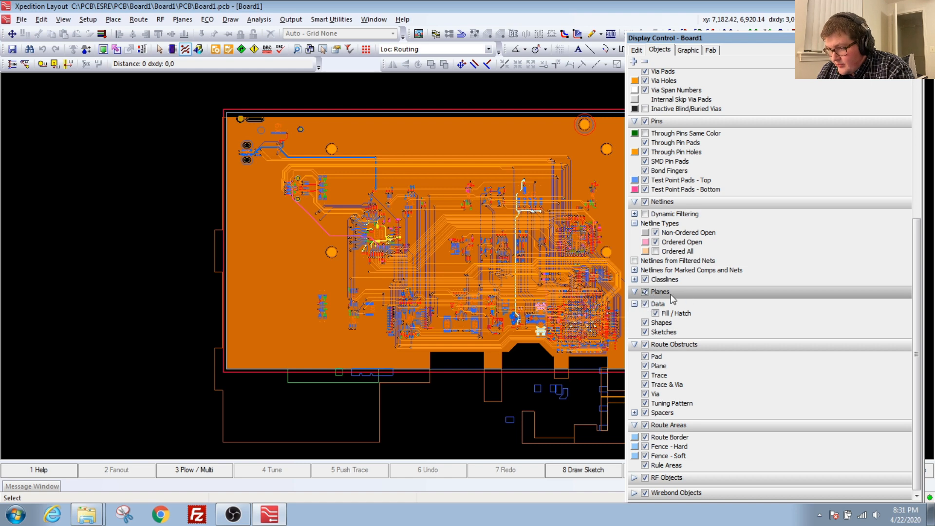
Toggle the Planes visibility off and back on in the global view settings and return to the detailed object settings.
{"action": "left_click", "coordinate": [635, 50]}
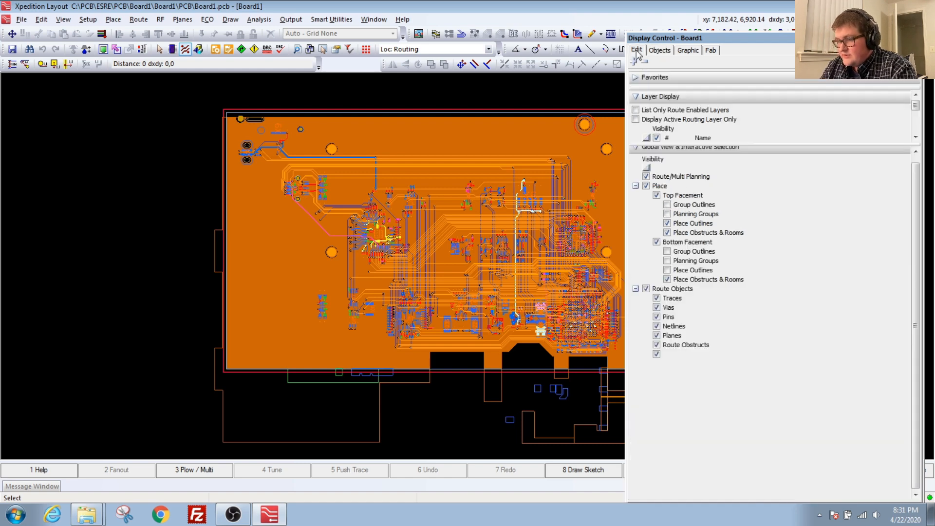
{"action": "left_click", "coordinate": [656, 335]}
{"action": "left_click", "coordinate": [657, 336]}
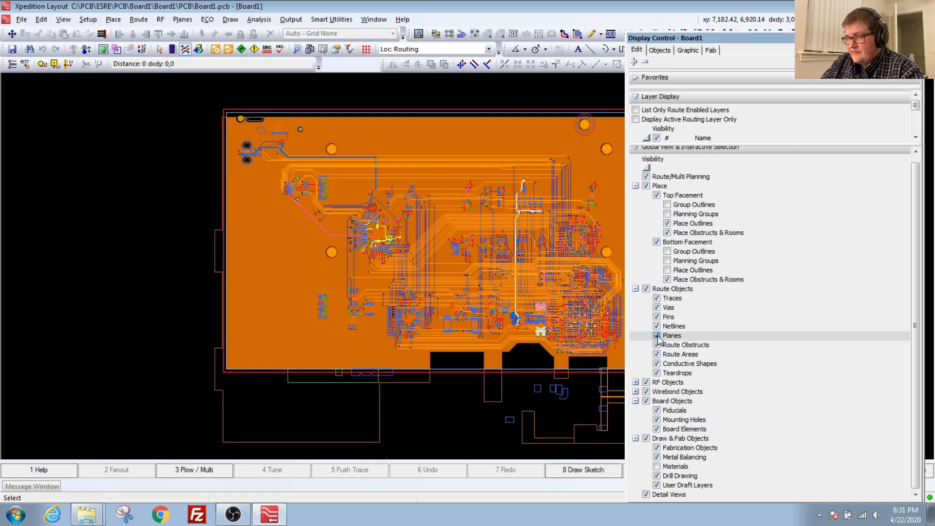
{"action": "left_click", "coordinate": [659, 51]}
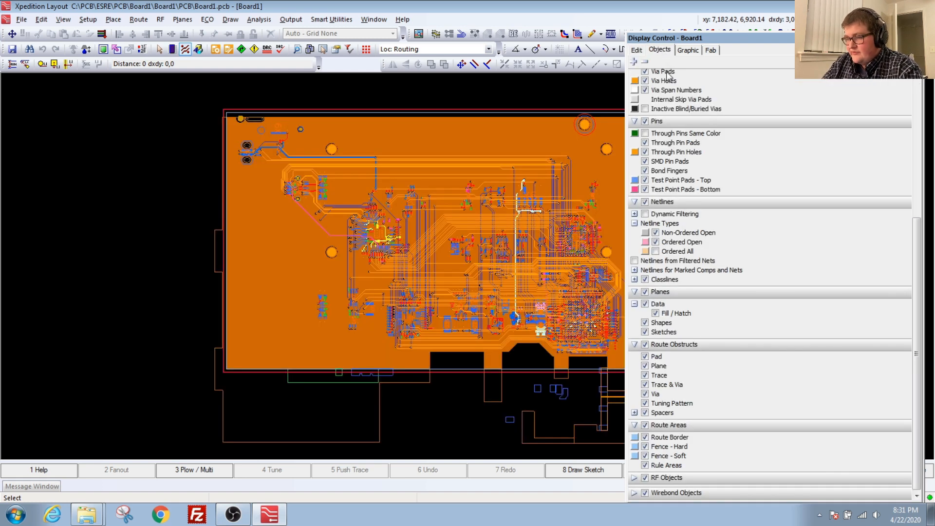
Hide the plane Fill / Hatch and inspect the plane outlines across the board.
{"action": "left_click", "coordinate": [655, 313]}
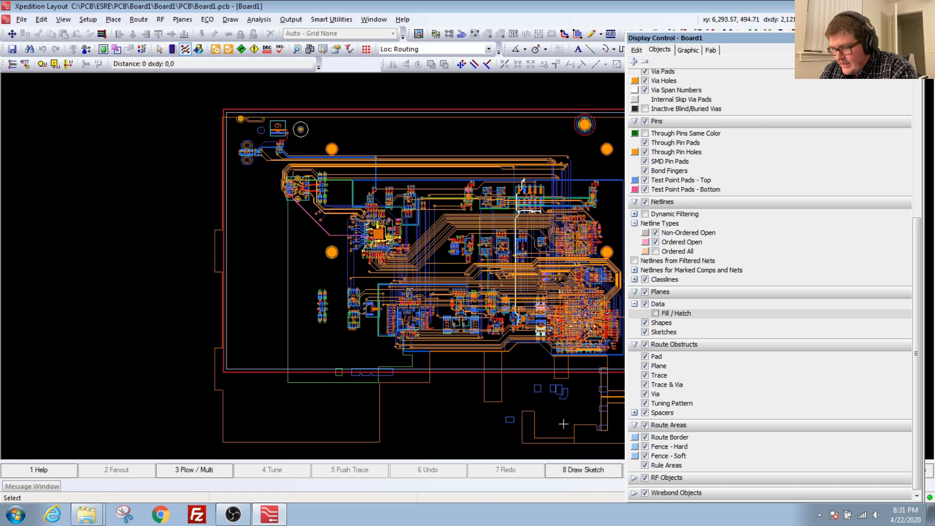
{"action": "scroll", "coordinate": [409, 267], "scroll_direction": "up", "scroll_amount": 4}
{"action": "scroll", "coordinate": [370, 258], "scroll_direction": "down", "scroll_amount": 3}
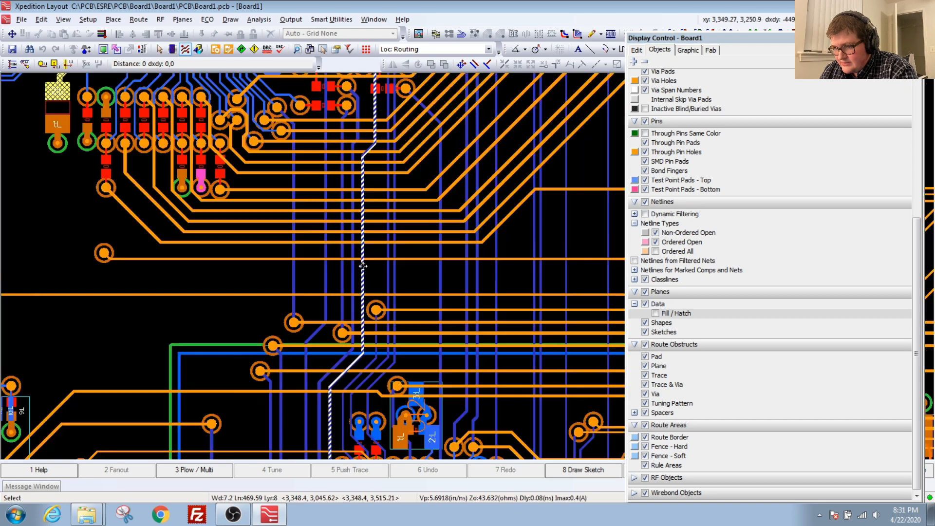
{"action": "scroll", "coordinate": [359, 254], "scroll_direction": "down", "scroll_amount": 3}
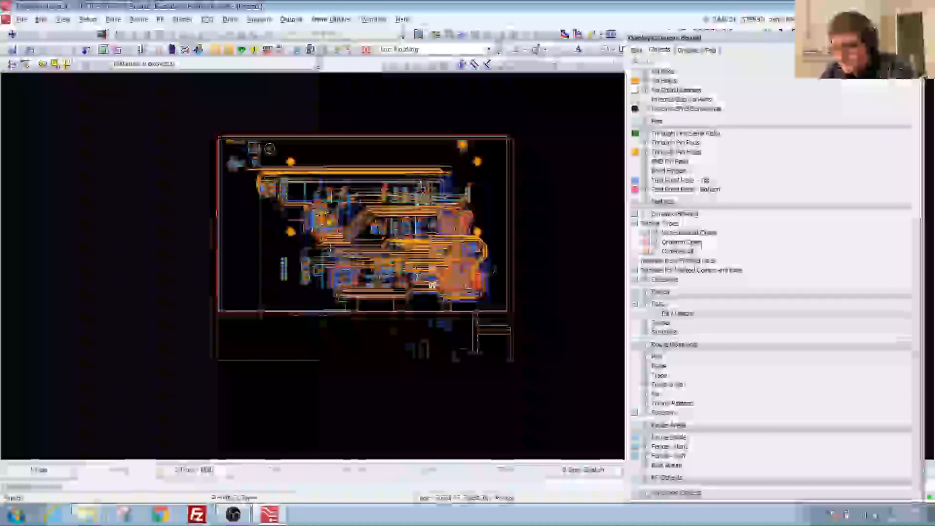
{"action": "scroll", "coordinate": [321, 253], "scroll_direction": "up", "scroll_amount": 4}
{"action": "scroll", "coordinate": [370, 263], "scroll_direction": "down", "scroll_amount": 2}
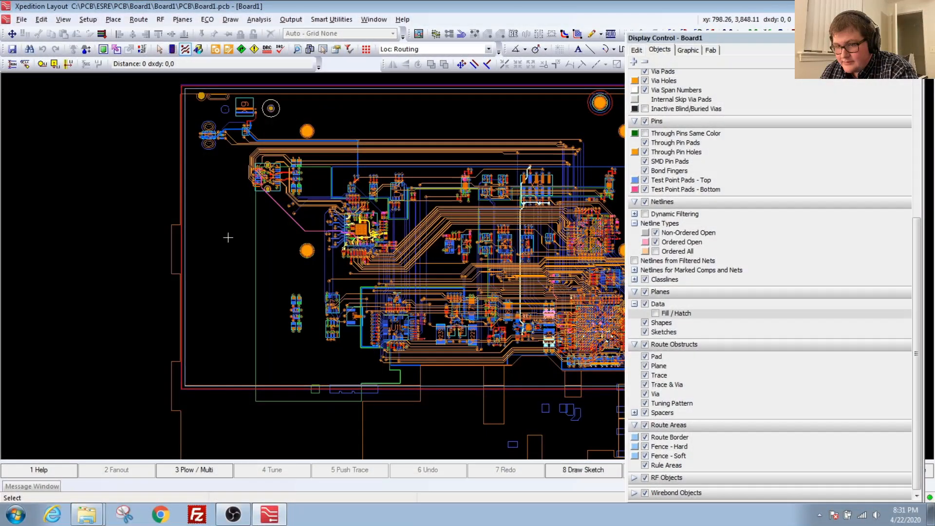
{"action": "scroll", "coordinate": [239, 223], "scroll_direction": "up", "scroll_amount": 3}
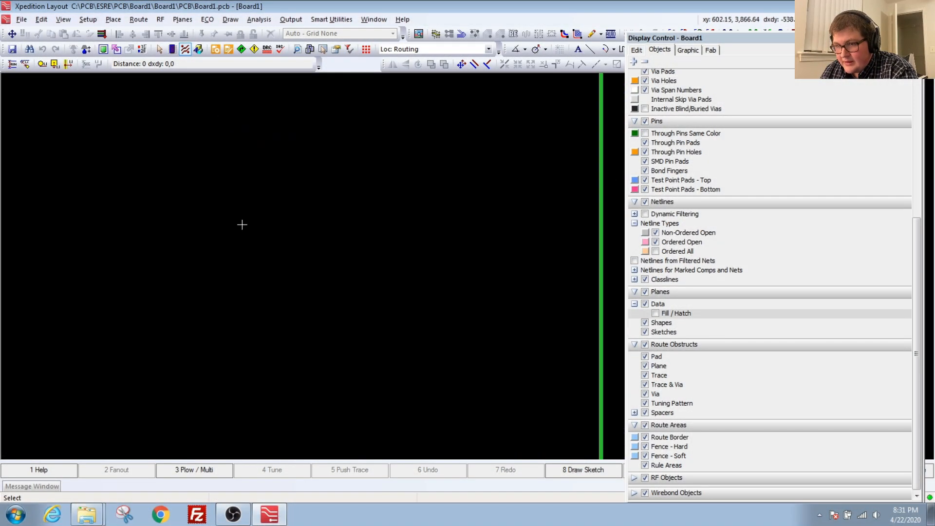
Unhighlight everything on the board and turn the plane Fill / Hatch display back on.
{"action": "left_click", "coordinate": [63, 19]}
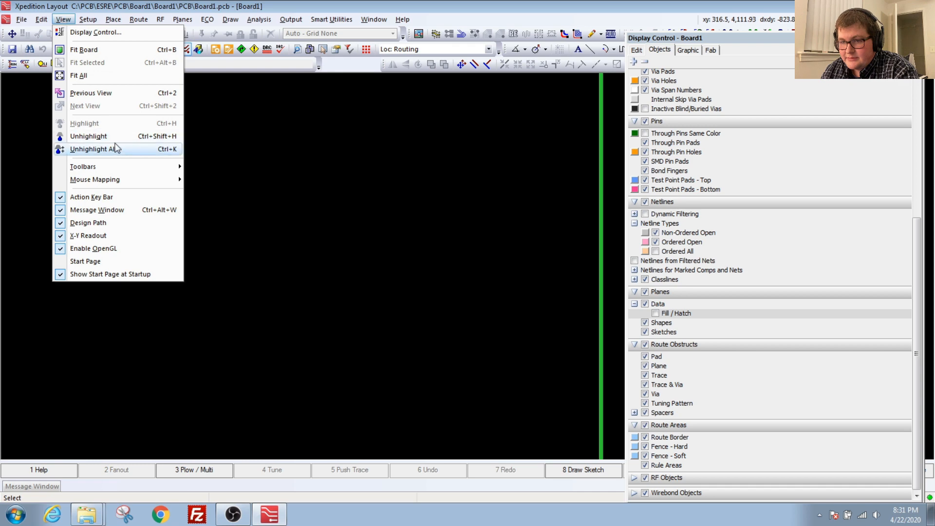
{"action": "left_click", "coordinate": [97, 149]}
{"action": "scroll", "coordinate": [177, 155], "scroll_direction": "down", "scroll_amount": 4}
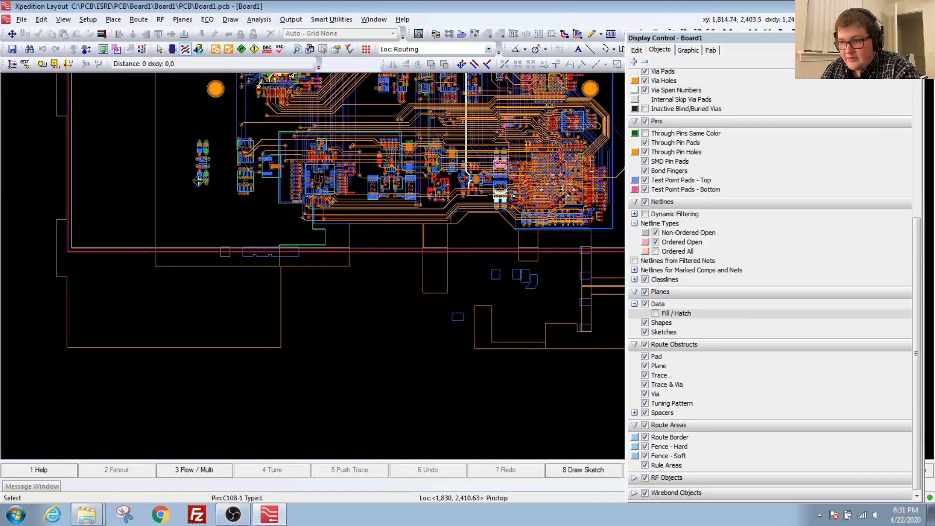
{"action": "scroll", "coordinate": [292, 252], "scroll_direction": "up", "scroll_amount": 4}
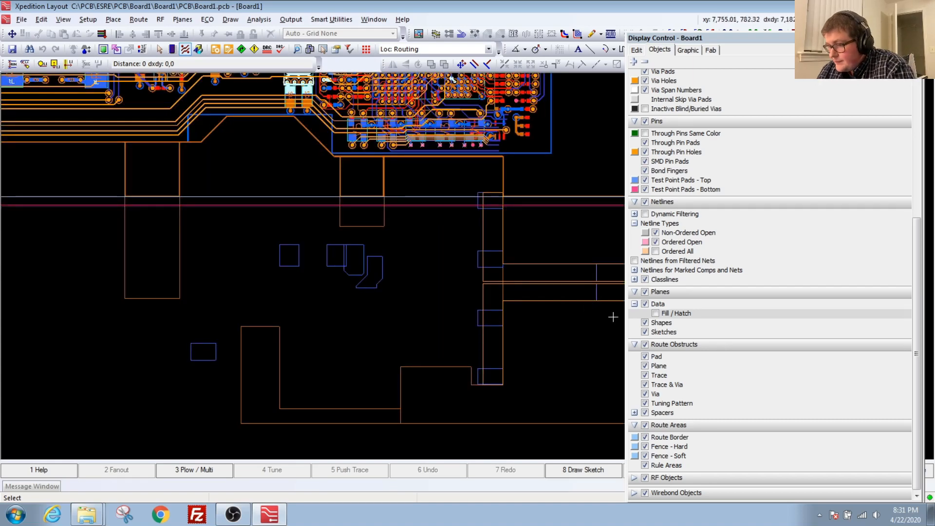
{"action": "left_click", "coordinate": [655, 314]}
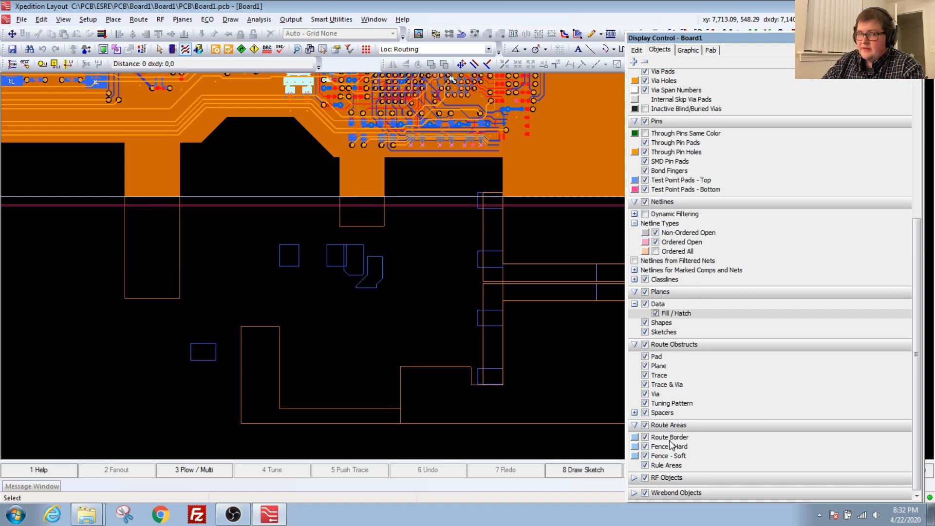
Try white as the Background Color in the graphics options and set it back to black.
{"action": "left_click", "coordinate": [687, 51]}
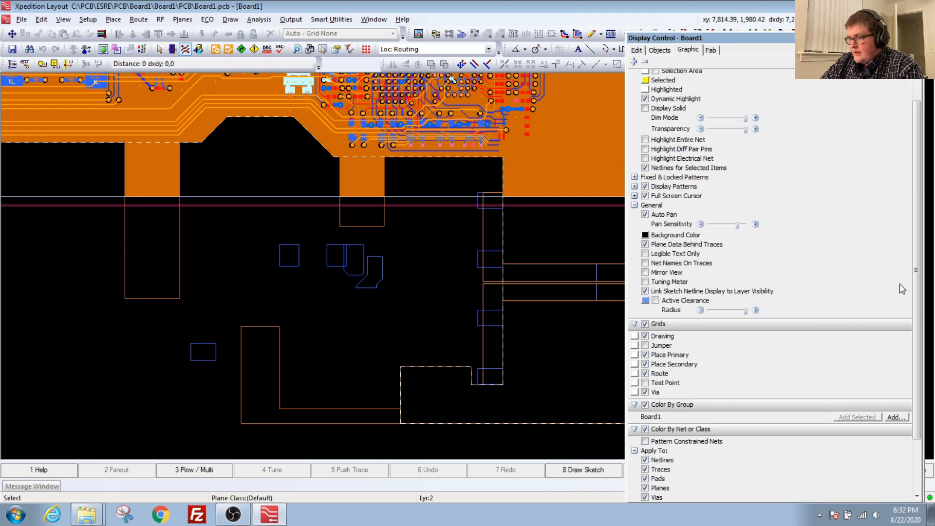
{"action": "scroll", "coordinate": [911, 277], "scroll_direction": "up", "scroll_amount": 1}
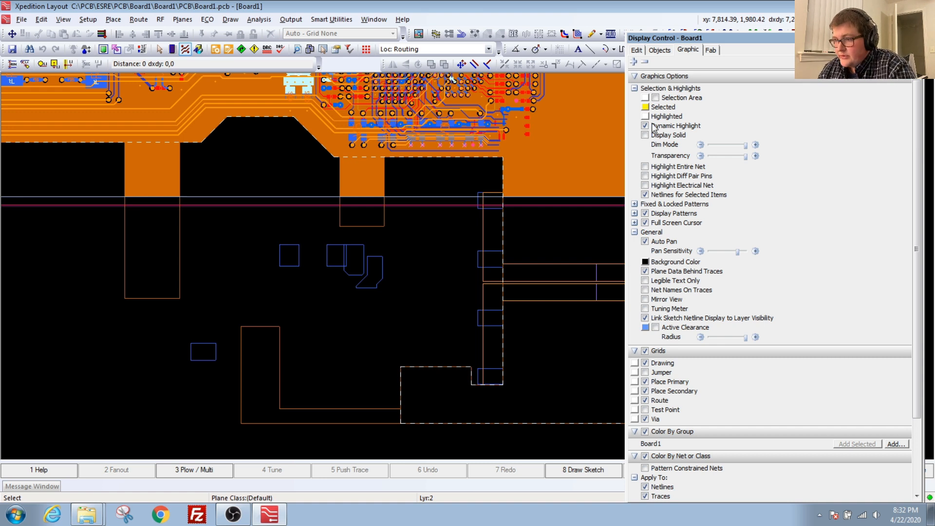
{"action": "left_click", "coordinate": [639, 262]}
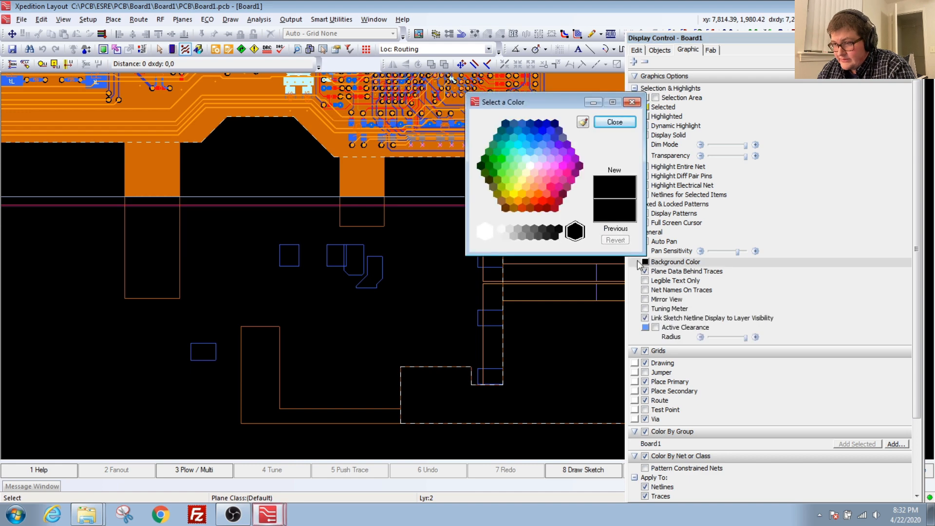
{"action": "left_click", "coordinate": [530, 166]}
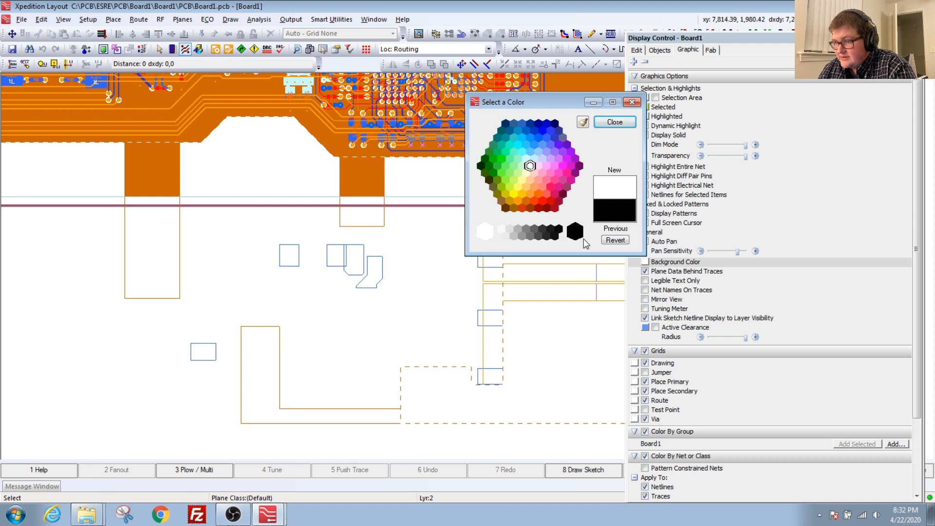
{"action": "left_click", "coordinate": [575, 233]}
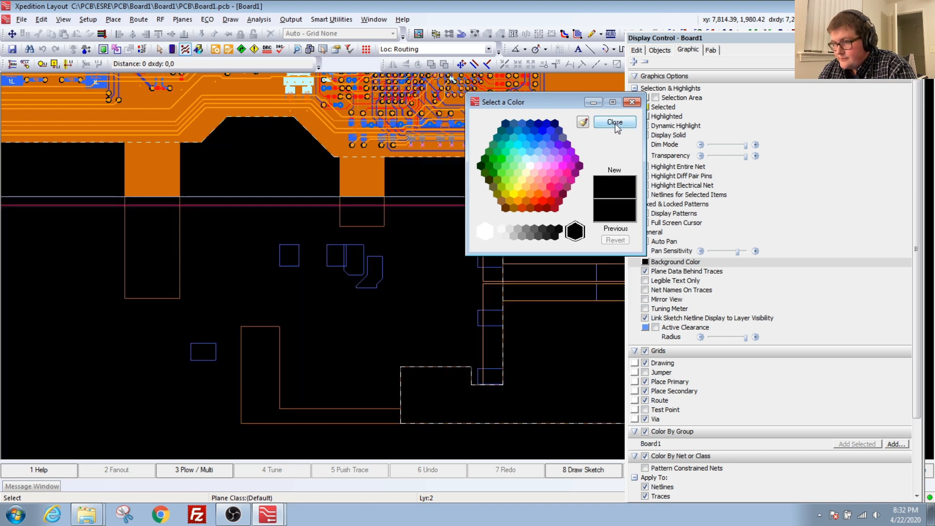
Try dark grey and blue shades as the Background Color, restore black and close the color selection.
{"action": "left_click", "coordinate": [552, 229]}
{"action": "left_click", "coordinate": [543, 229]}
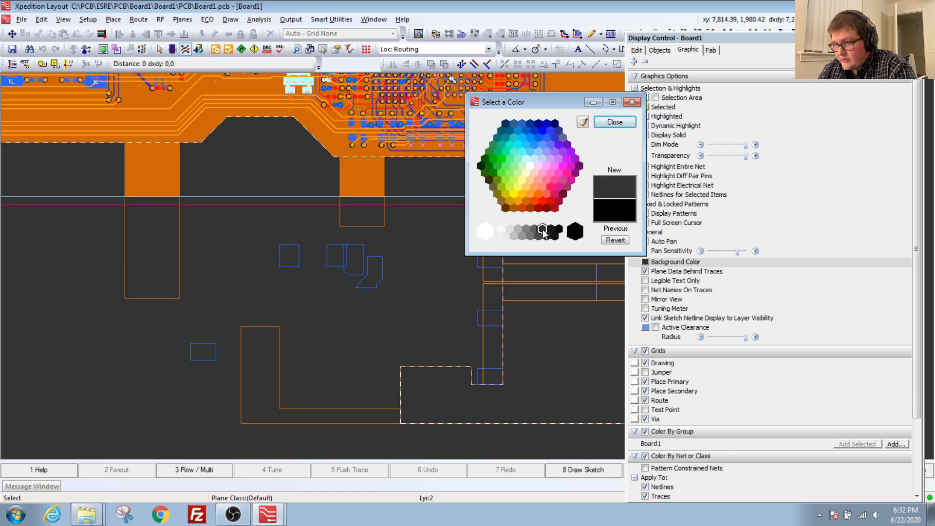
{"action": "left_click", "coordinate": [544, 237]}
{"action": "left_click", "coordinate": [555, 139]}
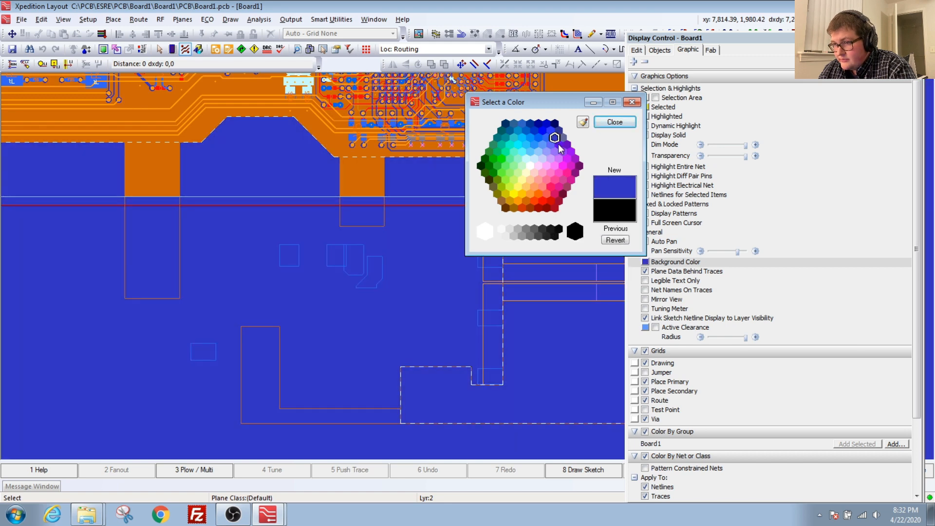
{"action": "left_click", "coordinate": [559, 144]}
{"action": "left_click", "coordinate": [570, 232]}
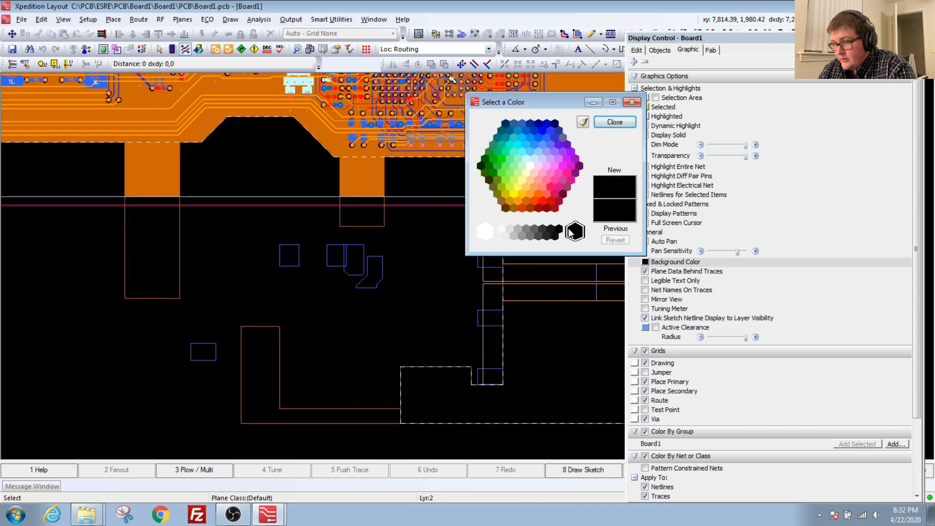
{"action": "left_click", "coordinate": [614, 123]}
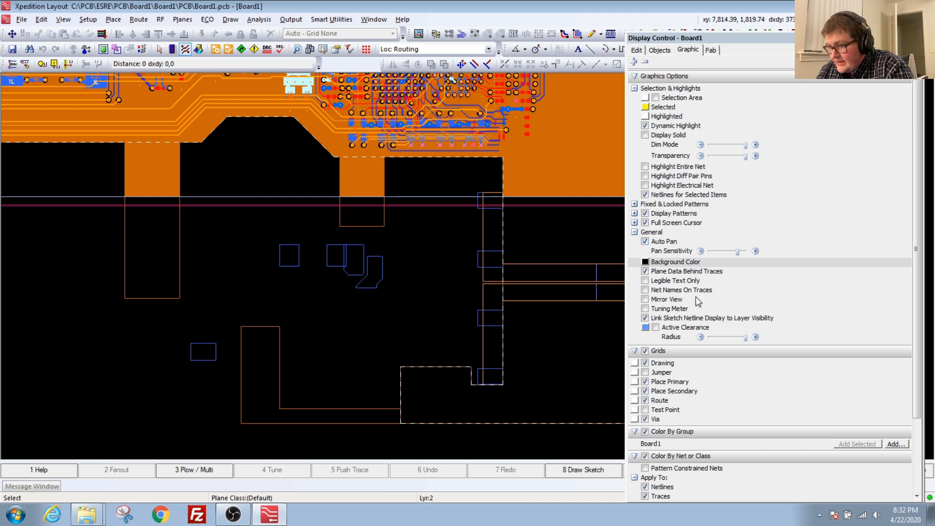
Toggle Mirror View on and off to compare the flipped board, leaving it off with the board recentred.
{"action": "left_click", "coordinate": [645, 299]}
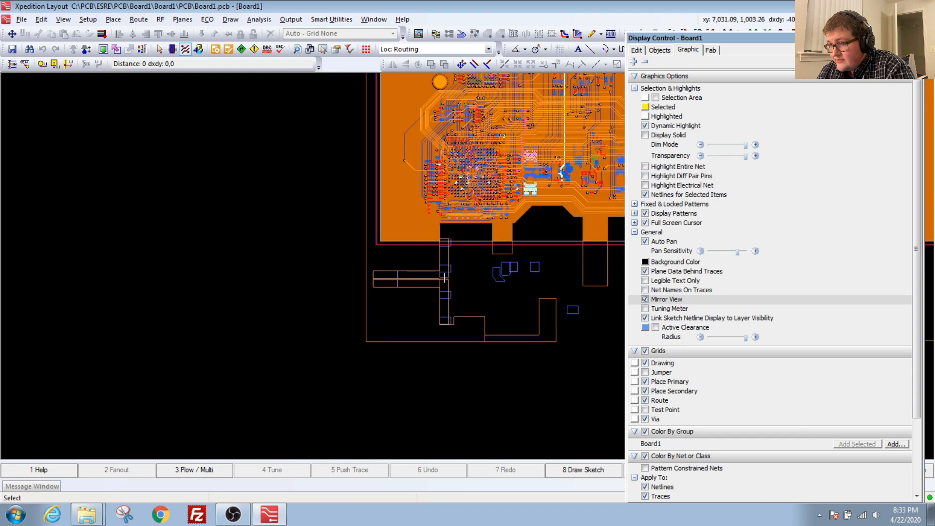
{"action": "middle_click_drag", "start_coordinate": [460, 290], "coordinate": [500, 274]}
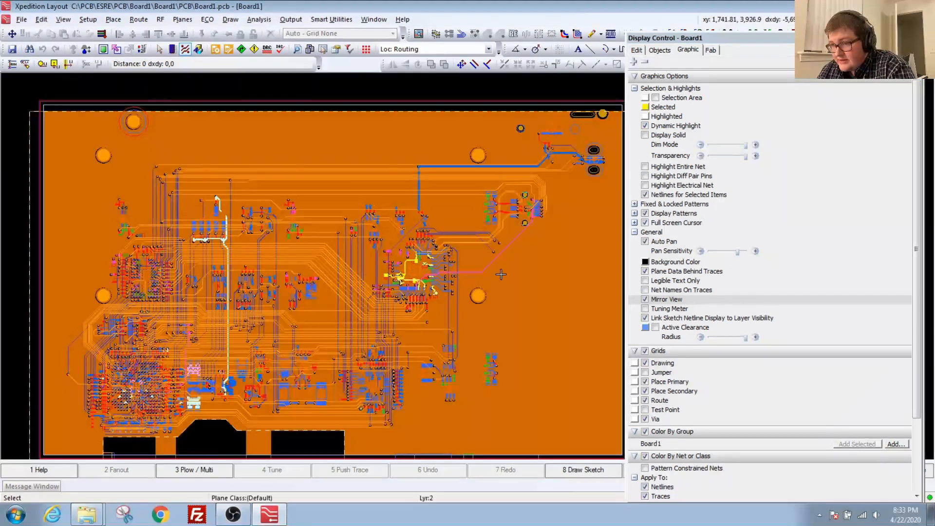
{"action": "scroll", "coordinate": [500, 274], "scroll_direction": "down", "scroll_amount": 2}
{"action": "left_click", "coordinate": [646, 301]}
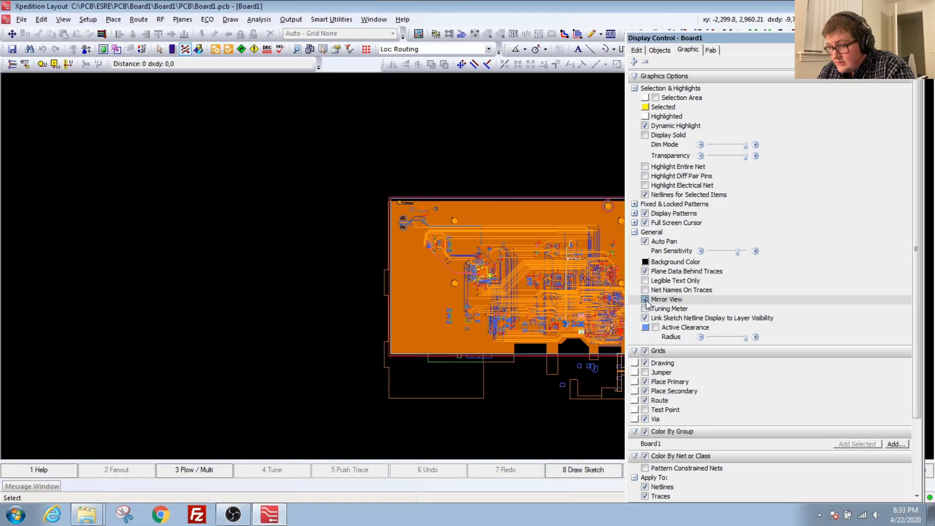
{"action": "left_click", "coordinate": [645, 300]}
{"action": "left_click", "coordinate": [645, 300]}
{"action": "left_click", "coordinate": [645, 299]}
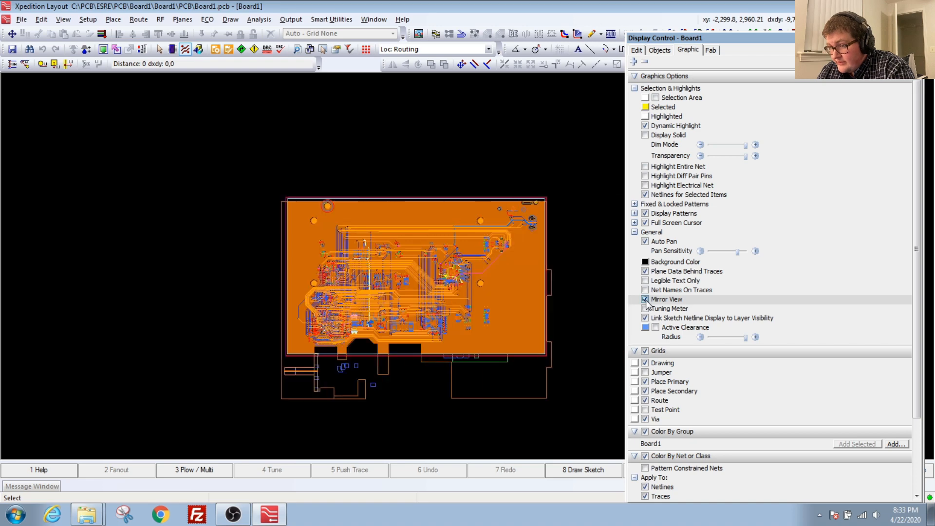
{"action": "left_click", "coordinate": [645, 299]}
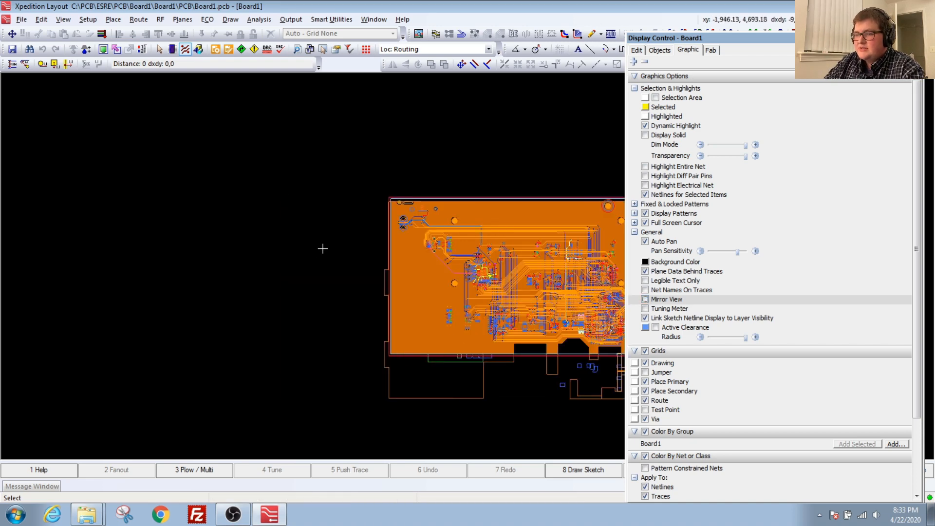
{"action": "middle_click_drag", "start_coordinate": [368, 275], "coordinate": [272, 213]}
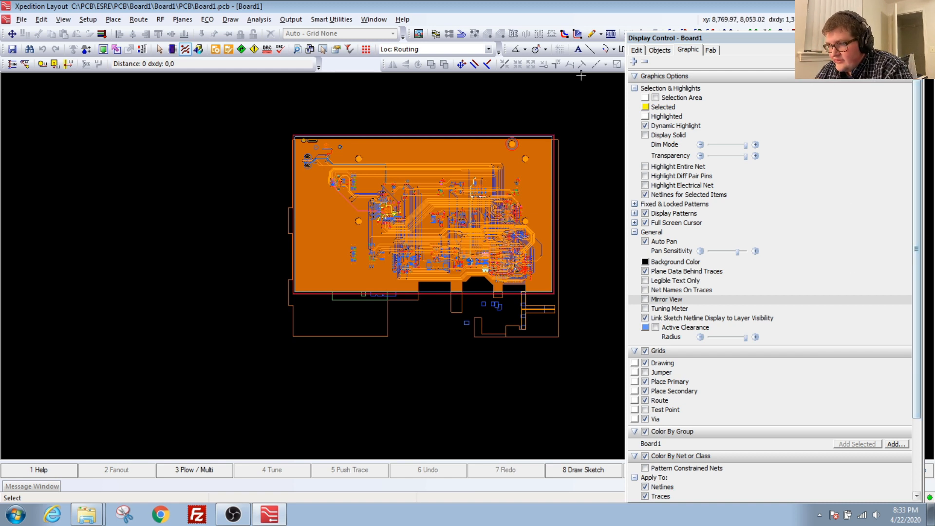
Turn off the Planes display under Route Objects and select the long vertical trace beside U11.
{"action": "scroll", "coordinate": [729, 351], "scroll_direction": "down", "scroll_amount": 5}
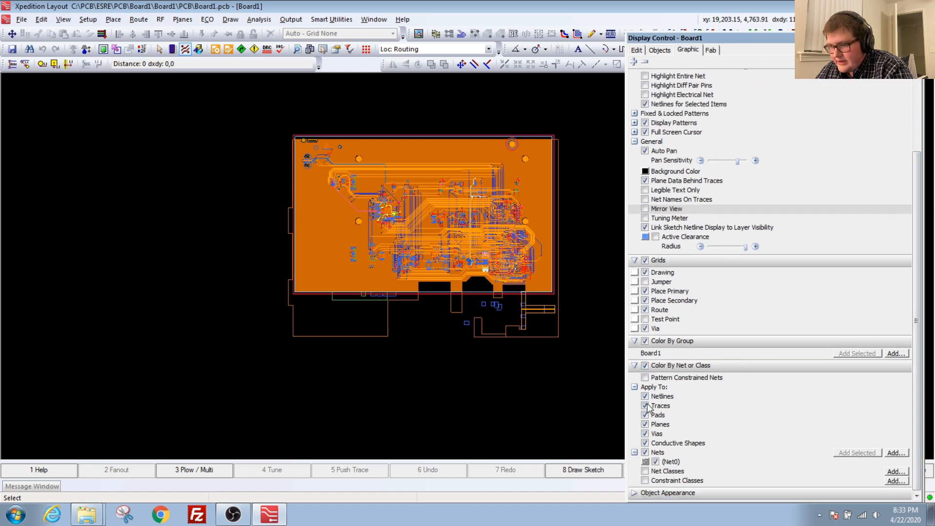
{"action": "scroll", "coordinate": [462, 250], "scroll_direction": "up", "scroll_amount": 3}
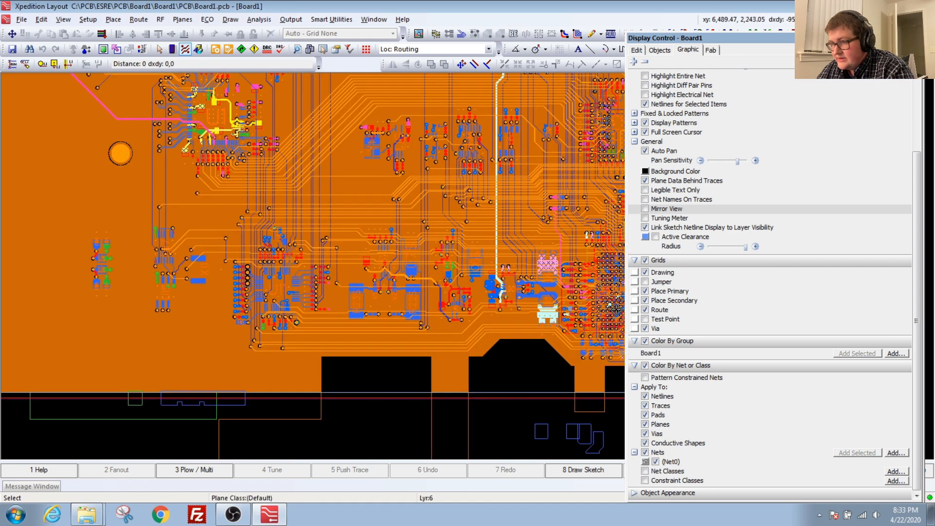
{"action": "left_click", "coordinate": [636, 50]}
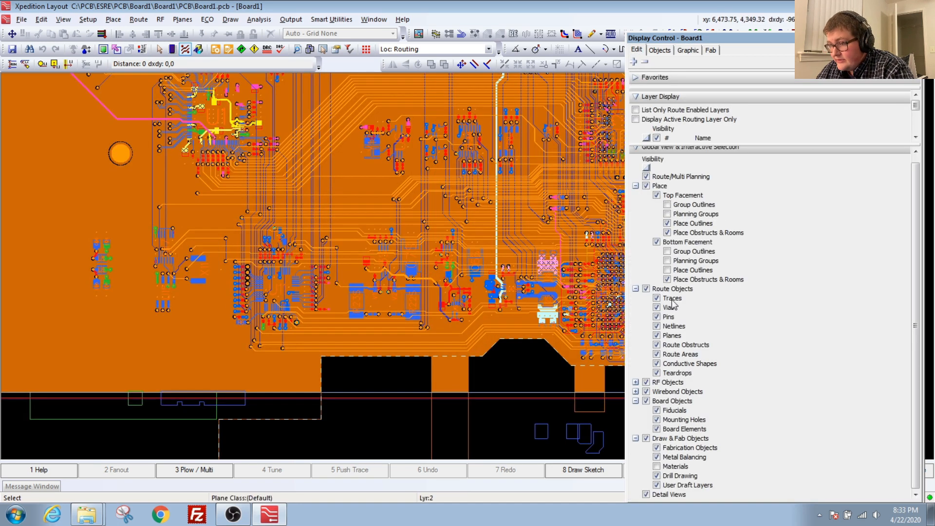
{"action": "left_click", "coordinate": [656, 335]}
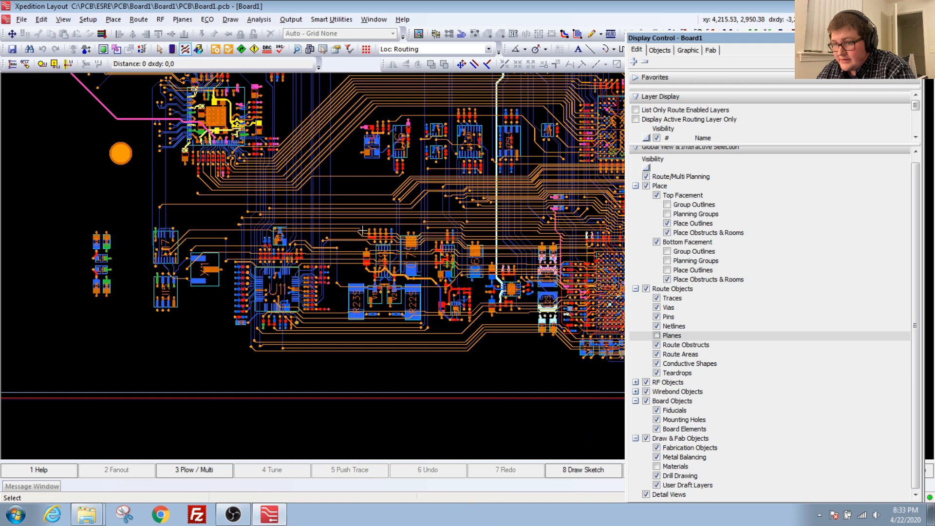
{"action": "scroll", "coordinate": [287, 208], "scroll_direction": "up", "scroll_amount": 3}
{"action": "left_click", "coordinate": [363, 154]}
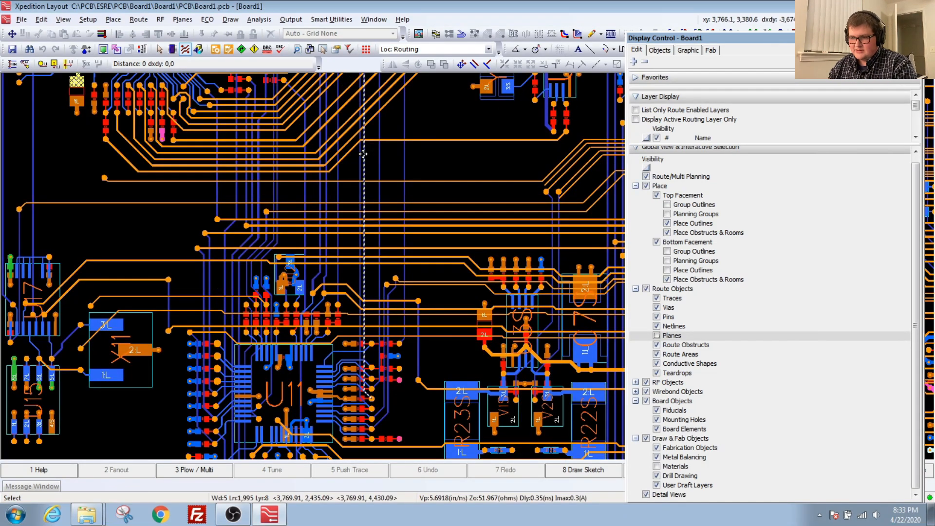
Show Display Control's fabrication options, expand User Draft Layers and turn off that group's display.
{"action": "left_click", "coordinate": [607, 76]}
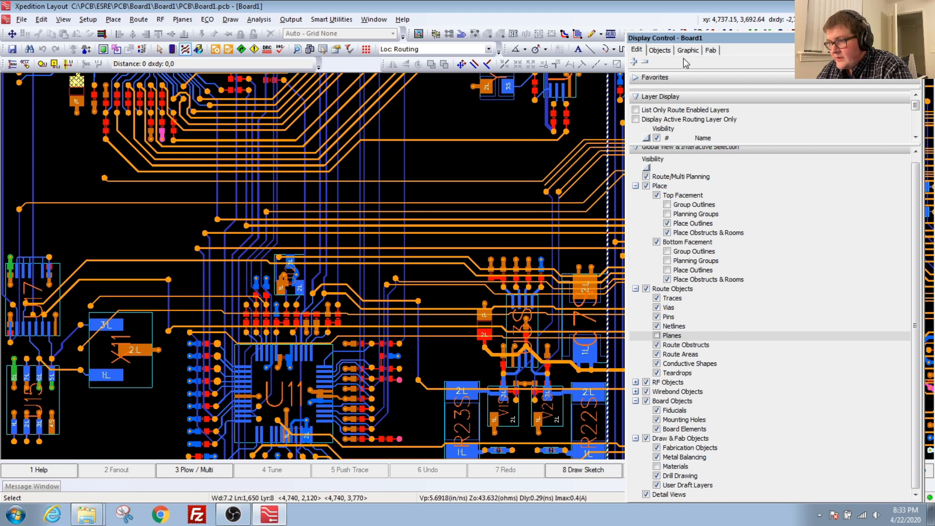
{"action": "left_click", "coordinate": [712, 51]}
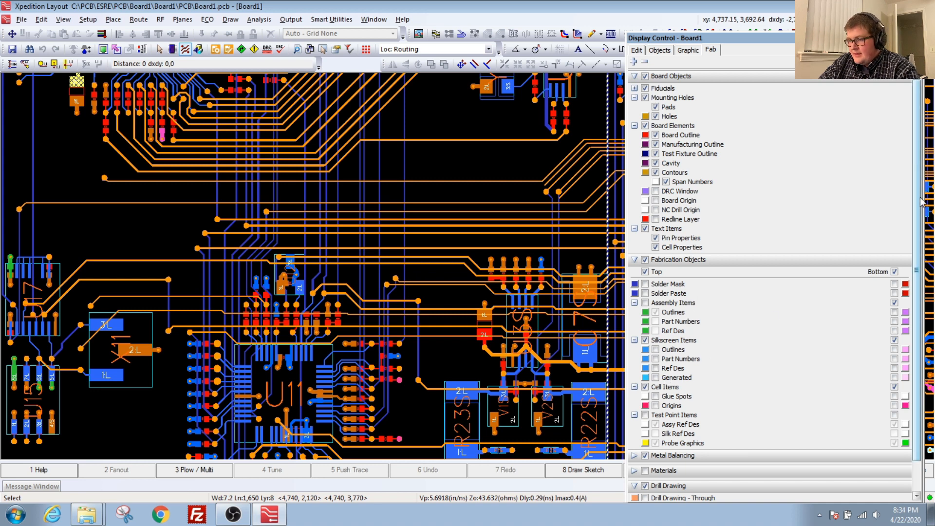
{"action": "scroll", "coordinate": [920, 202], "scroll_direction": "down", "scroll_amount": 2}
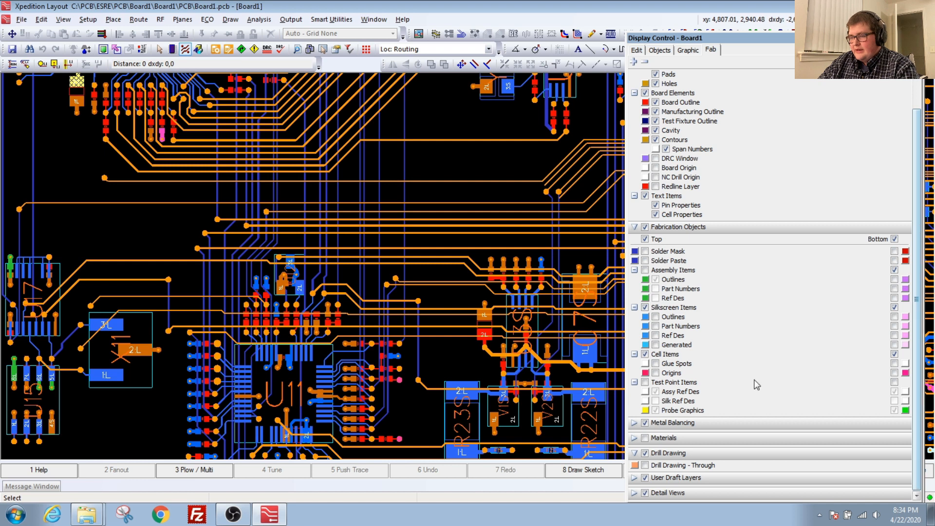
{"action": "left_click", "coordinate": [634, 477]}
{"action": "scroll", "coordinate": [678, 386], "scroll_direction": "down", "scroll_amount": 2}
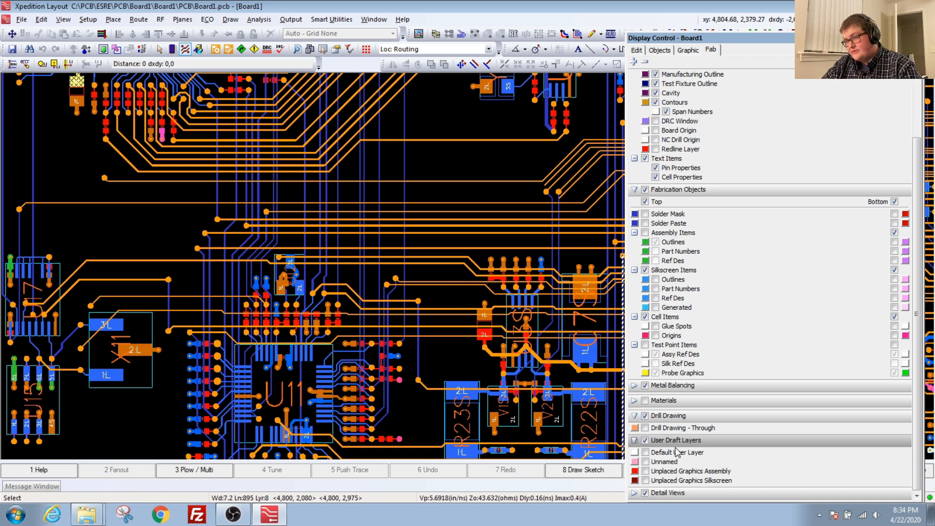
{"action": "left_click", "coordinate": [644, 441]}
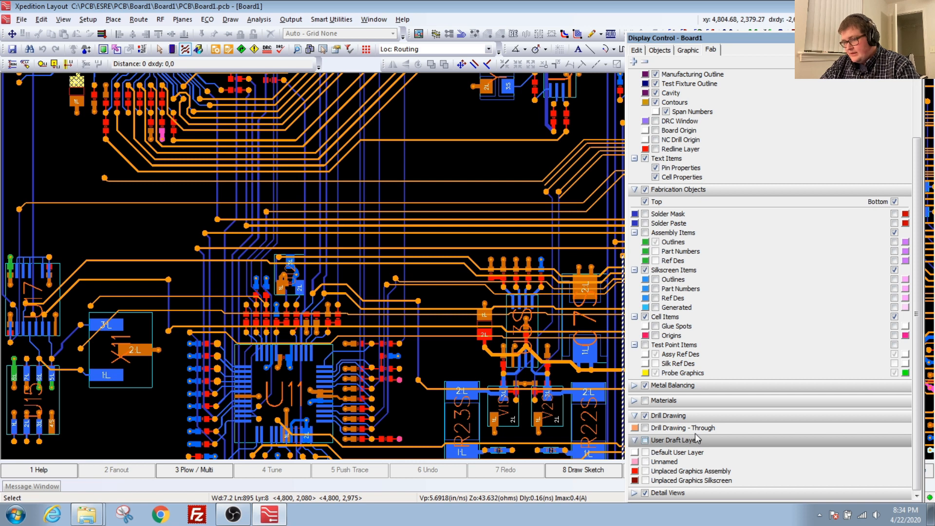
{"action": "scroll", "coordinate": [720, 298], "scroll_direction": "up", "scroll_amount": 1}
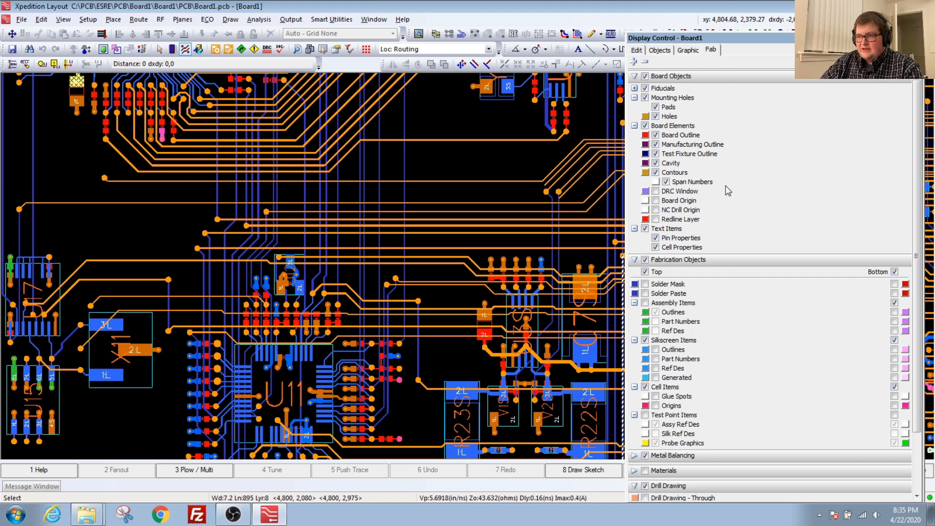
Dock the Display Control window beside the board view and narrow it to enlarge the design area.
{"action": "left_click_drag", "start_coordinate": [685, 39], "coordinate": [911, 278]}
{"action": "double_click", "coordinate": [912, 275]}
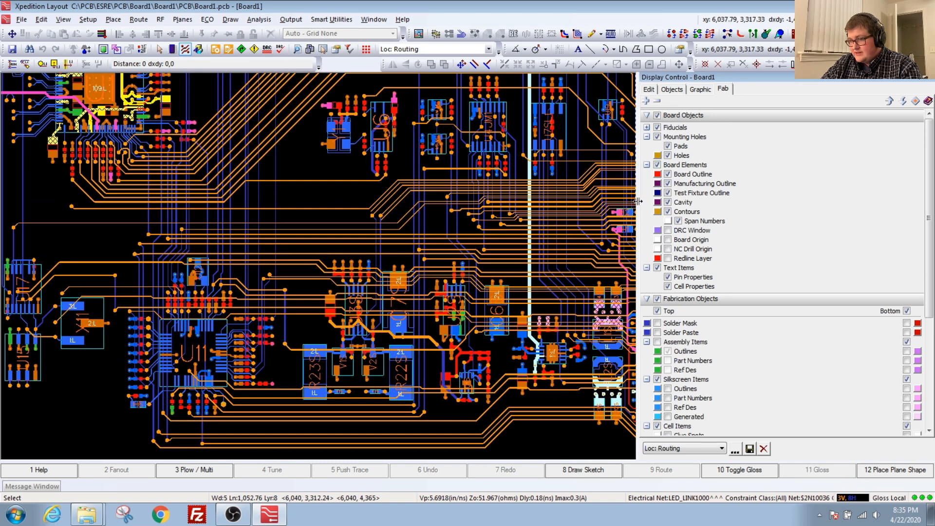
{"action": "left_click_drag", "start_coordinate": [638, 201], "coordinate": [808, 203]}
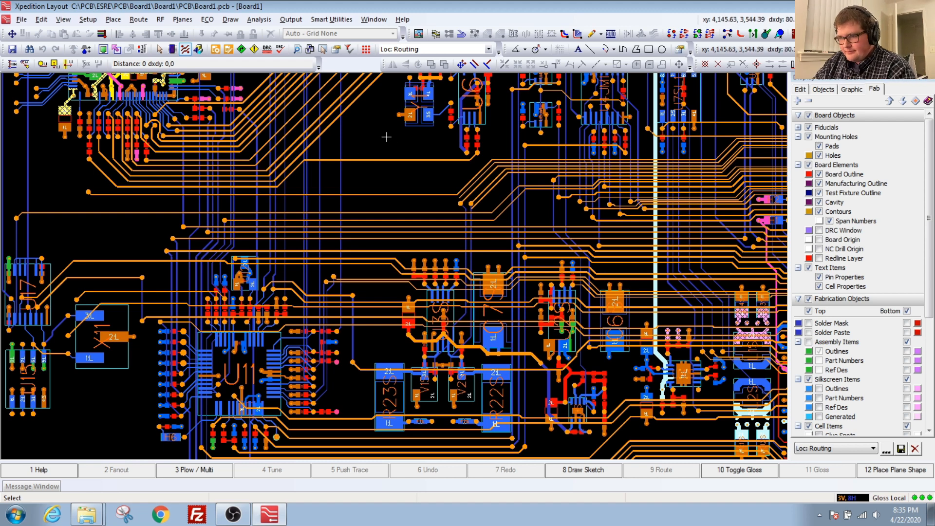
Select the trace that turns diagonally above the two neighbouring vias, and change the editor to Place mode.
{"action": "scroll", "coordinate": [474, 193], "scroll_direction": "up", "scroll_amount": 2}
{"action": "scroll", "coordinate": [475, 194], "scroll_direction": "up", "scroll_amount": 2}
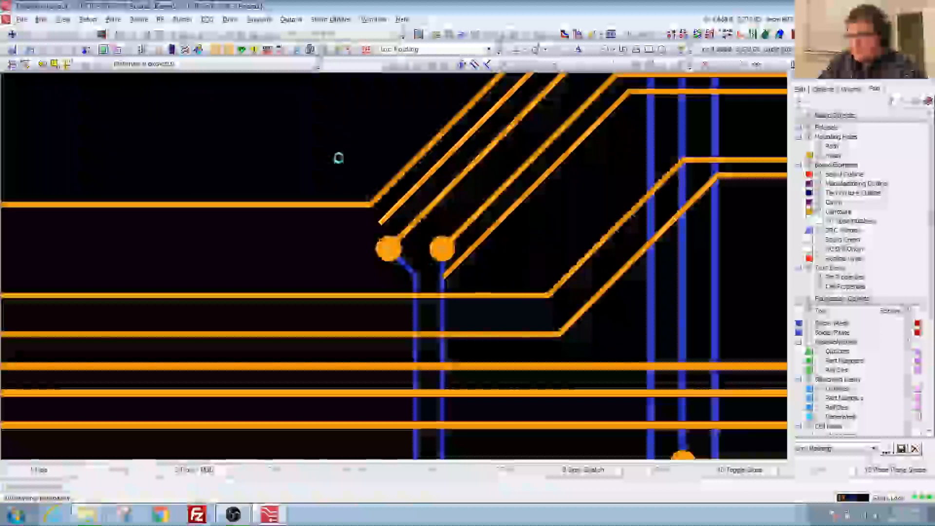
{"action": "left_click", "coordinate": [502, 75]}
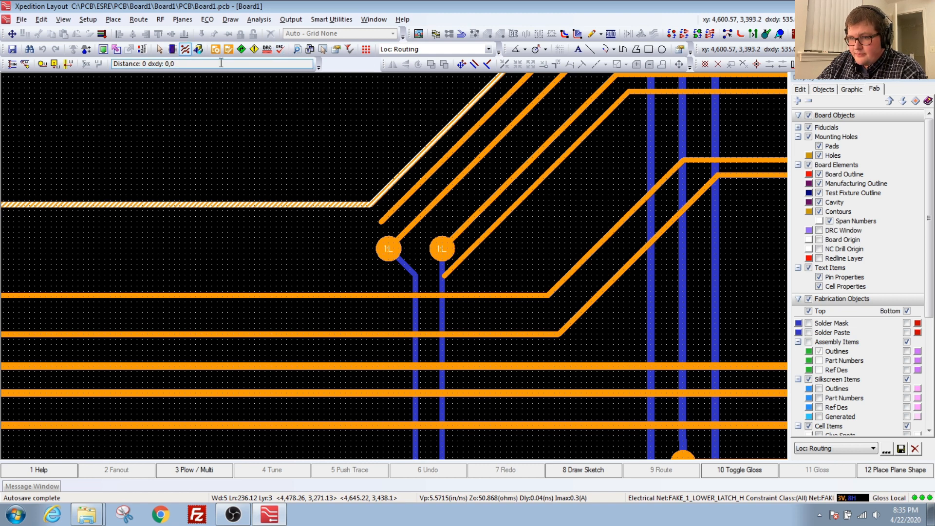
{"action": "left_click", "coordinate": [173, 49]}
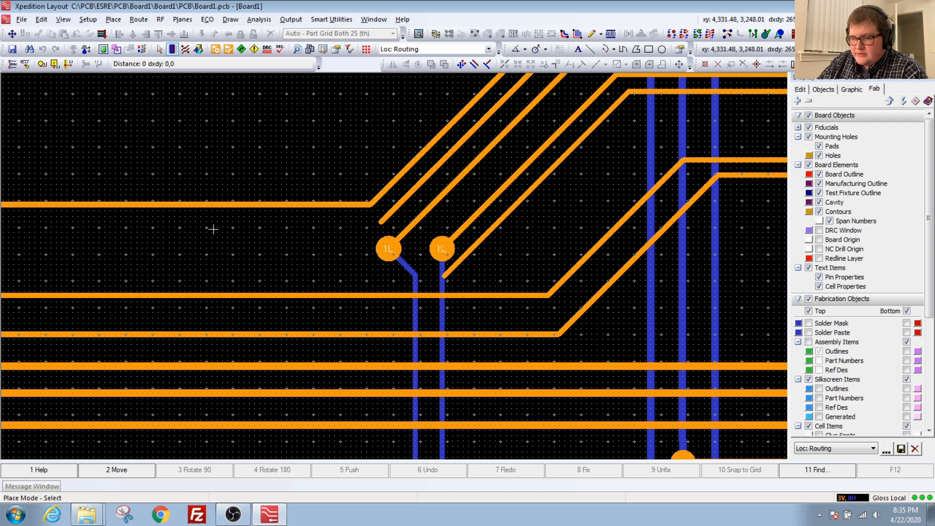
{"action": "scroll", "coordinate": [349, 186], "scroll_direction": "down", "scroll_amount": 4}
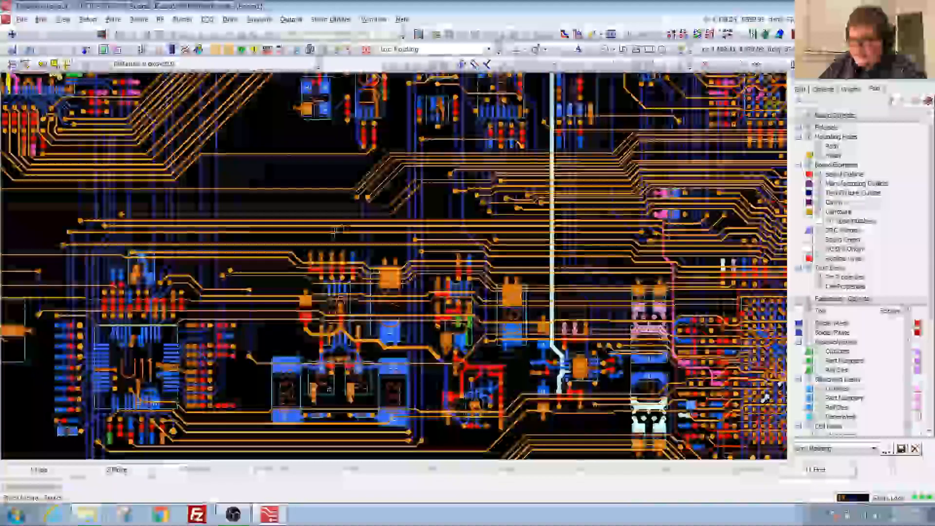
{"action": "middle_click_drag", "start_coordinate": [234, 237], "coordinate": [333, 158]}
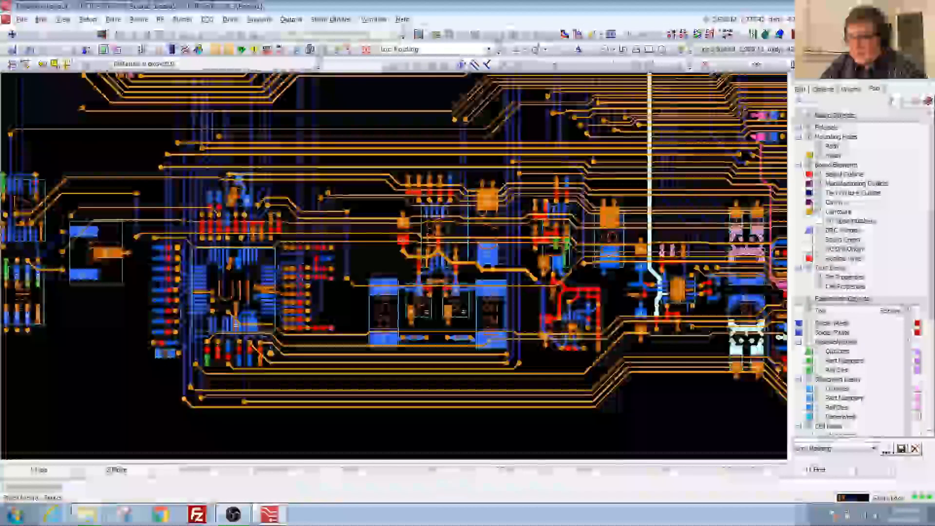
Change the editor to Route mode and examine the column of vias beside U11.
{"action": "left_click", "coordinate": [185, 50]}
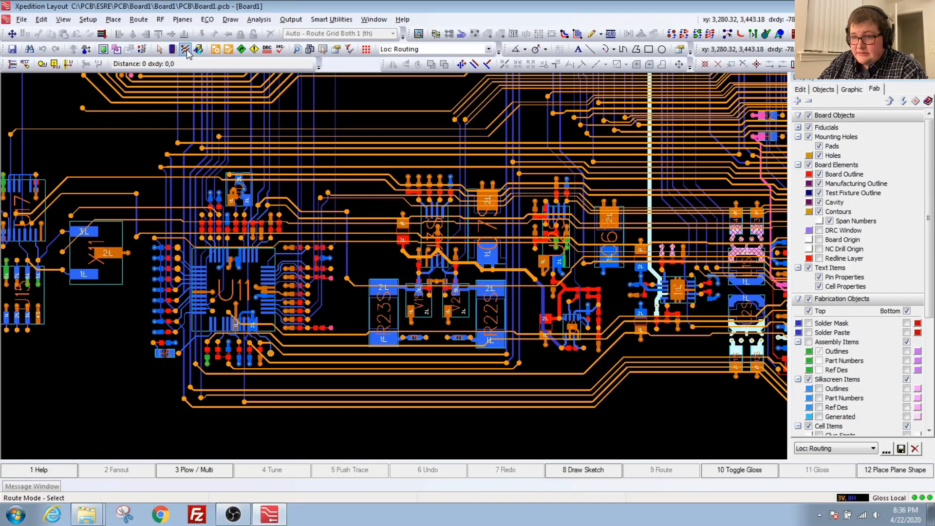
{"action": "scroll", "coordinate": [313, 299], "scroll_direction": "up", "scroll_amount": 5}
{"action": "scroll", "coordinate": [313, 299], "scroll_direction": "up", "scroll_amount": 1}
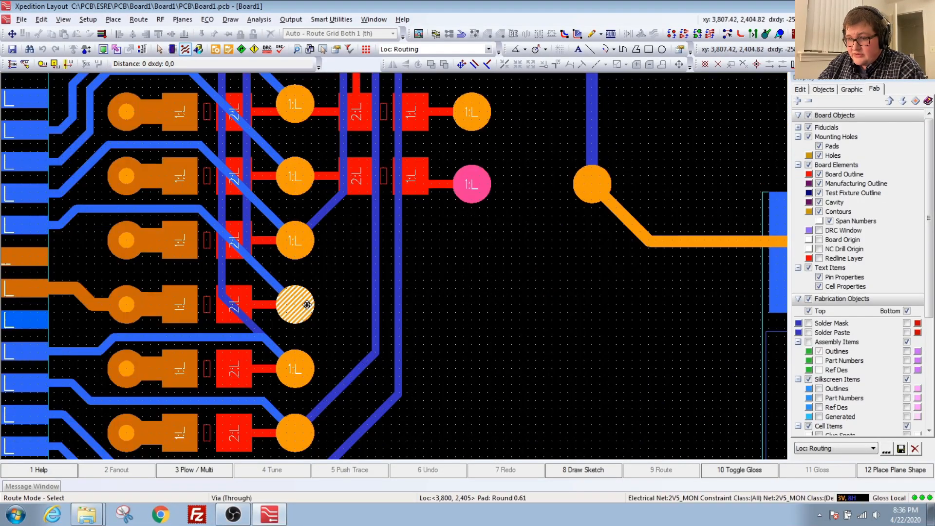
In Draw mode, draw a rectangle about 338 by 190 th on Assembly Top in the empty area below the traces.
{"action": "left_click", "coordinate": [198, 50]}
{"action": "scroll", "coordinate": [305, 206], "scroll_direction": "down", "scroll_amount": 6}
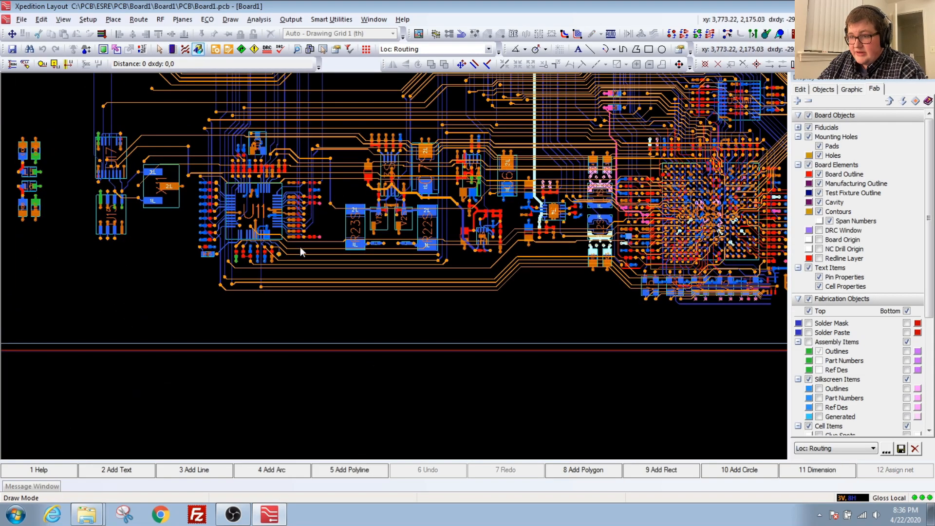
{"action": "middle_click_drag", "start_coordinate": [358, 279], "coordinate": [372, 276]}
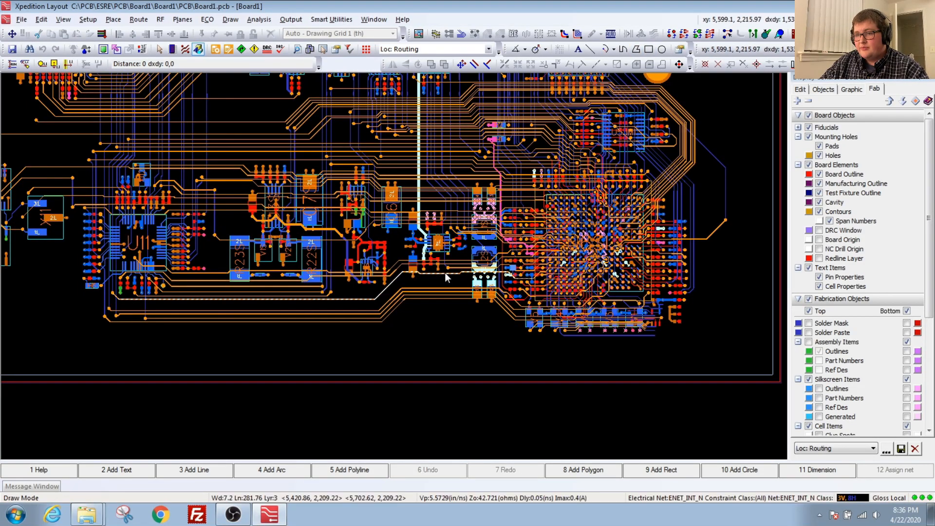
{"action": "left_click", "coordinate": [648, 49]}
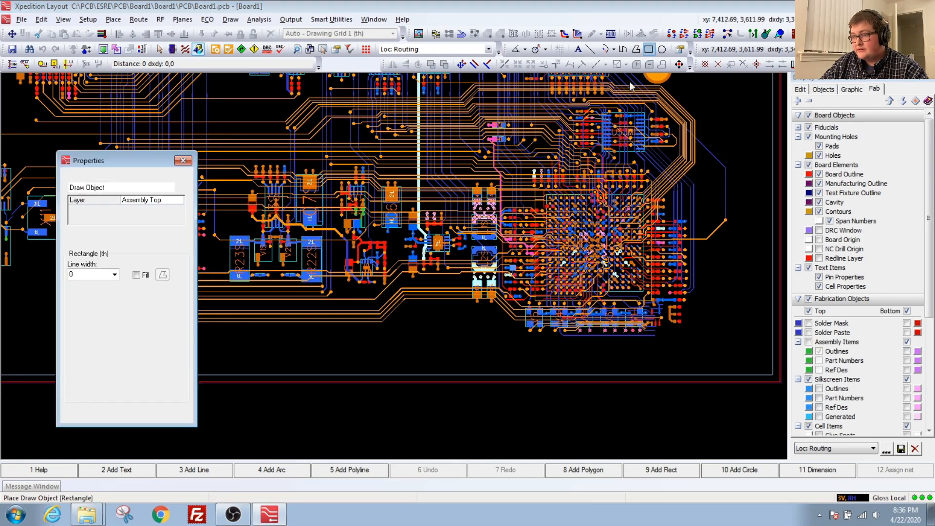
{"action": "scroll", "coordinate": [378, 372], "scroll_direction": "up", "scroll_amount": 3}
{"action": "scroll", "coordinate": [411, 361], "scroll_direction": "up", "scroll_amount": 2}
{"action": "left_click_drag", "start_coordinate": [415, 278], "coordinate": [578, 187]}
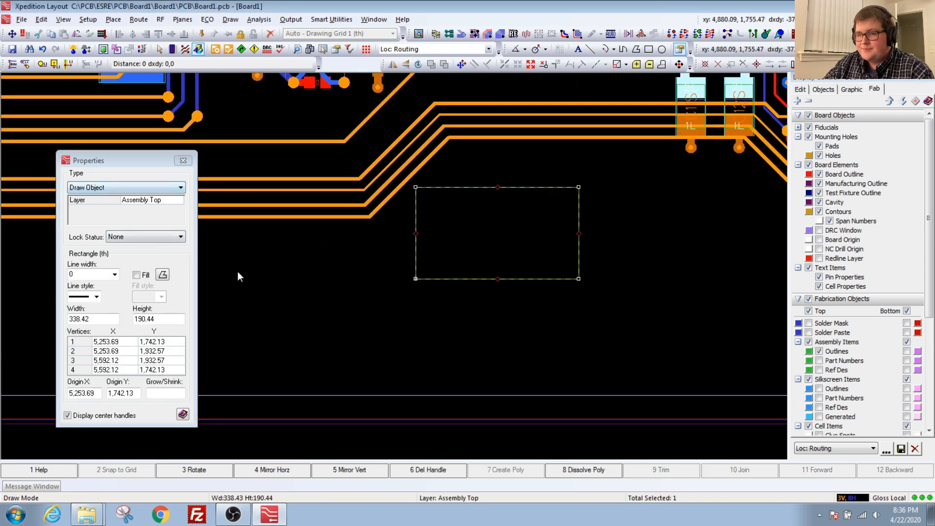
In Route mode, open the net properties of the lowest trace above the rectangle and move the dialog clear of it.
{"action": "left_click", "coordinate": [185, 49]}
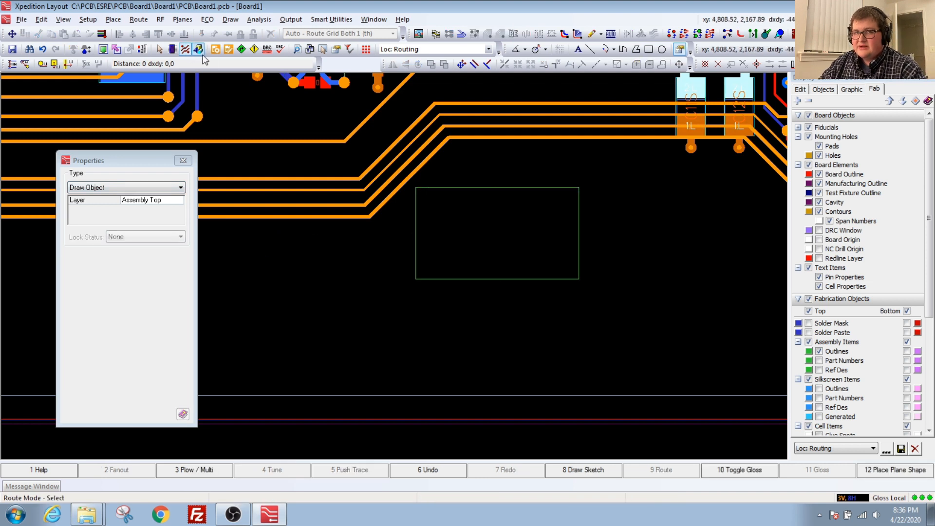
{"action": "left_click", "coordinate": [331, 217]}
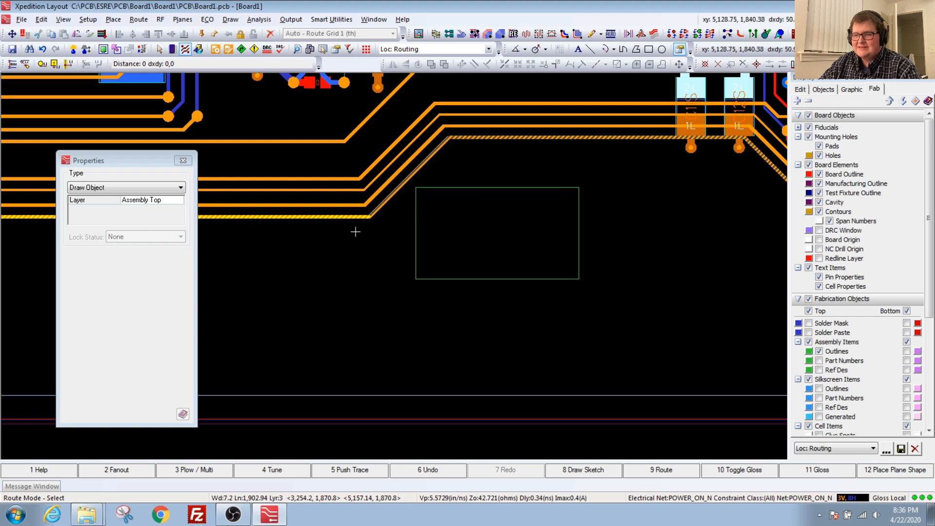
{"action": "mouse_move", "coordinate": [286, 222]}
{"action": "right_mouse_down"}
{"action": "mouse_move", "coordinate": [276, 318]}
{"action": "mouse_move", "coordinate": [296, 232]}
{"action": "right_mouse_up"}
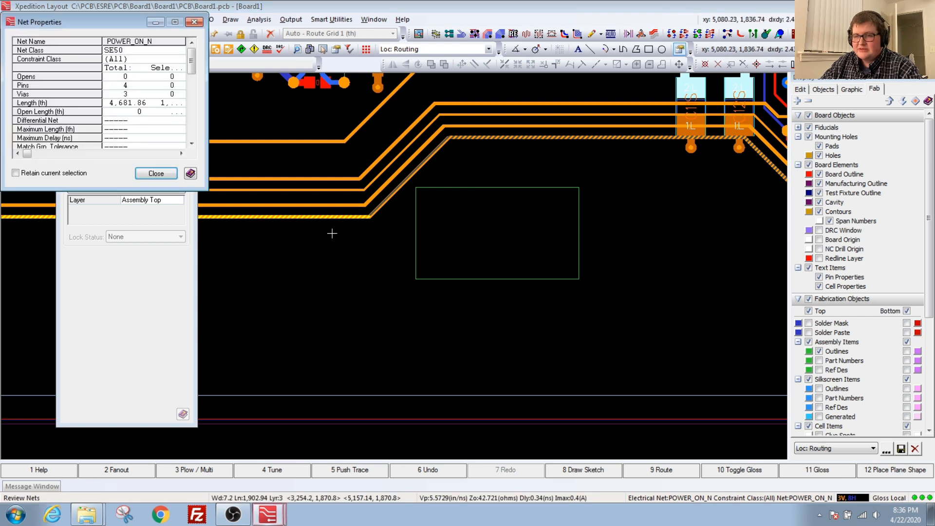
{"action": "left_click_drag", "start_coordinate": [130, 30], "coordinate": [219, 191]}
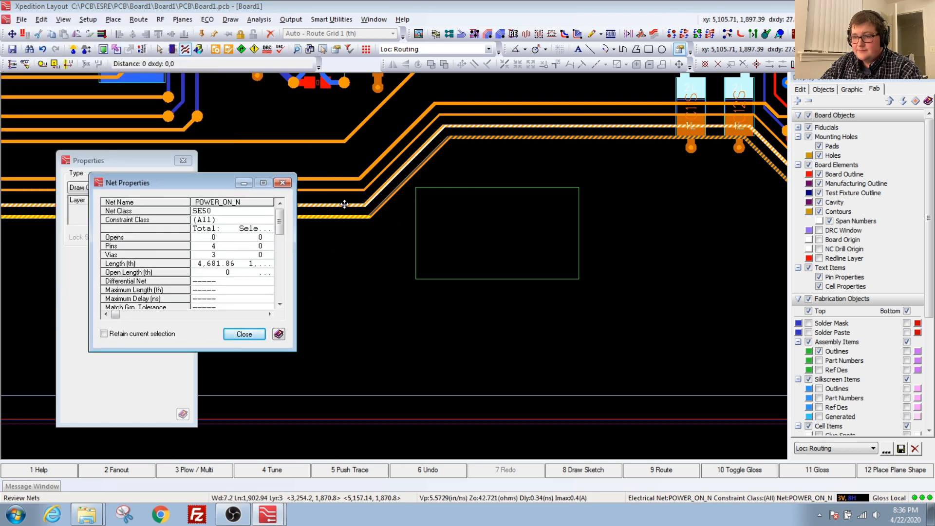
Open the padstack properties of the GND via above the diagonal traces and place the dialog beside Net Properties.
{"action": "scroll", "coordinate": [341, 196], "scroll_direction": "up", "scroll_amount": 4}
{"action": "scroll", "coordinate": [384, 192], "scroll_direction": "up", "scroll_amount": 3}
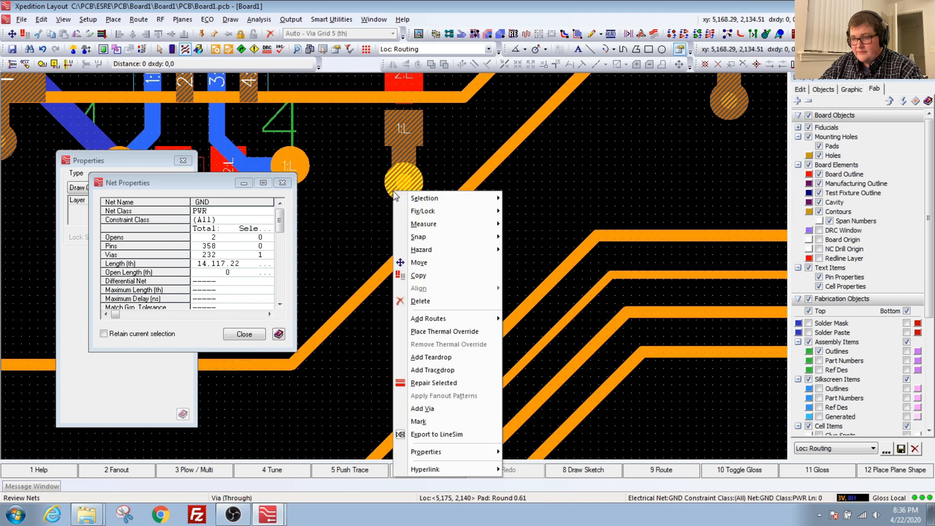
{"action": "right_click", "coordinate": [395, 191]}
{"action": "mouse_move", "coordinate": [440, 455]}
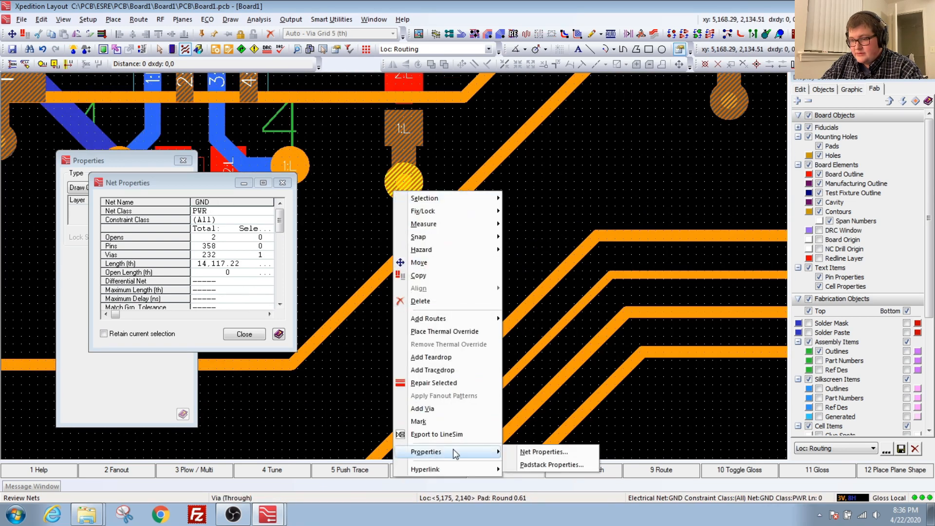
{"action": "left_click", "coordinate": [538, 463]}
{"action": "left_click_drag", "start_coordinate": [107, 126], "coordinate": [380, 146]}
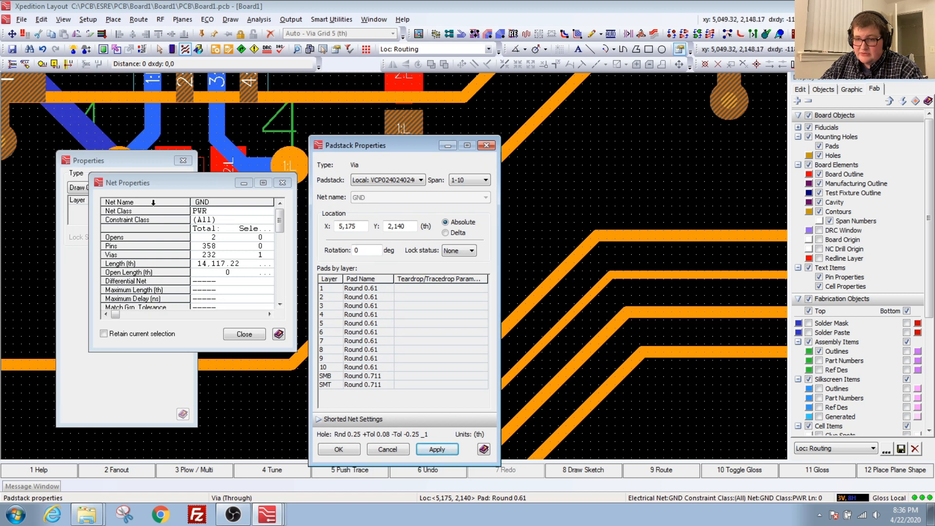
In Place mode, open the part properties of U1S and place the dialog beside Padstack Properties.
{"action": "left_click", "coordinate": [86, 165]}
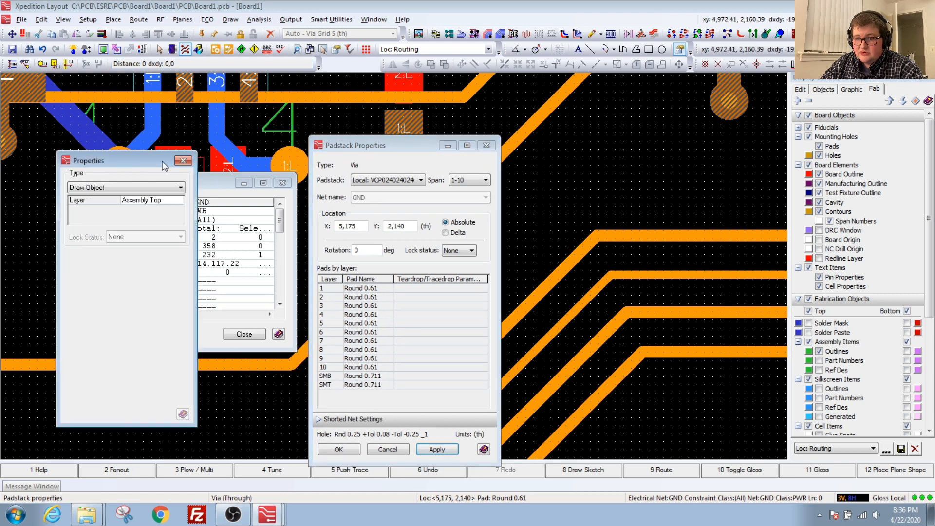
{"action": "left_click", "coordinate": [172, 49]}
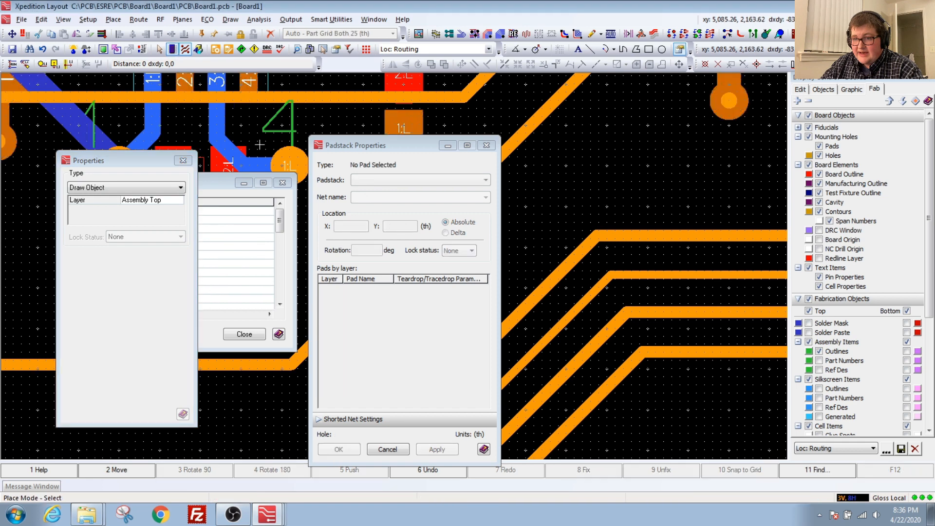
{"action": "scroll", "coordinate": [241, 157], "scroll_direction": "down", "scroll_amount": 3}
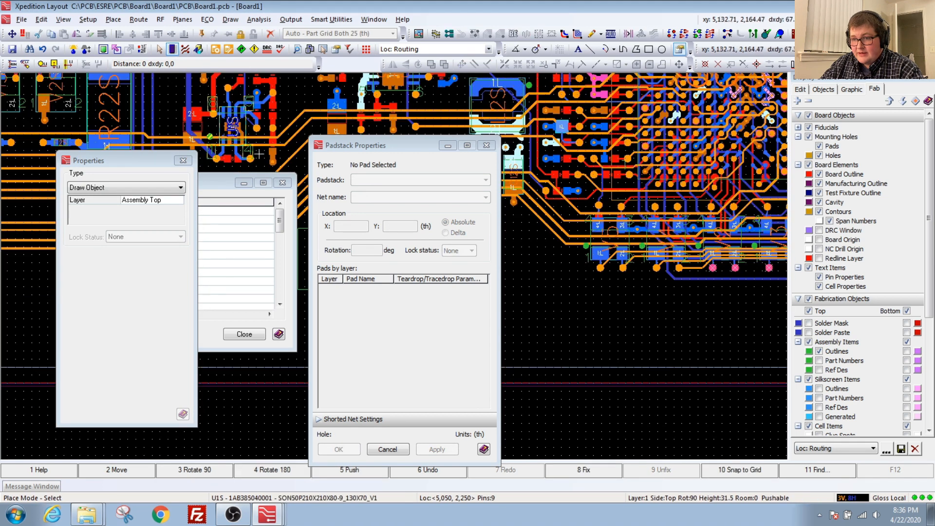
{"action": "double_click", "coordinate": [307, 159]}
{"action": "left_click_drag", "start_coordinate": [91, 14], "coordinate": [595, 128]}
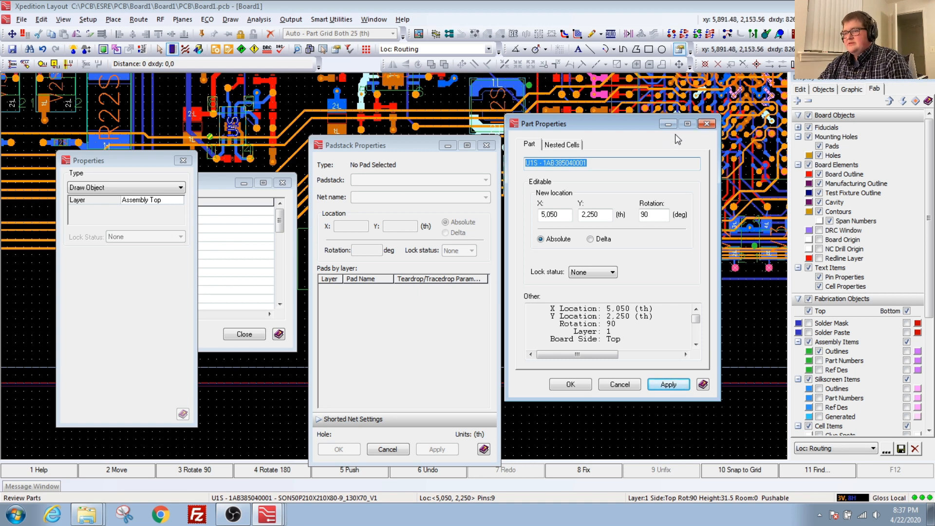
Close the Part Properties, Padstack Properties, Net Properties and Properties dialogs.
{"action": "left_click", "coordinate": [707, 124]}
{"action": "left_click", "coordinate": [486, 145]}
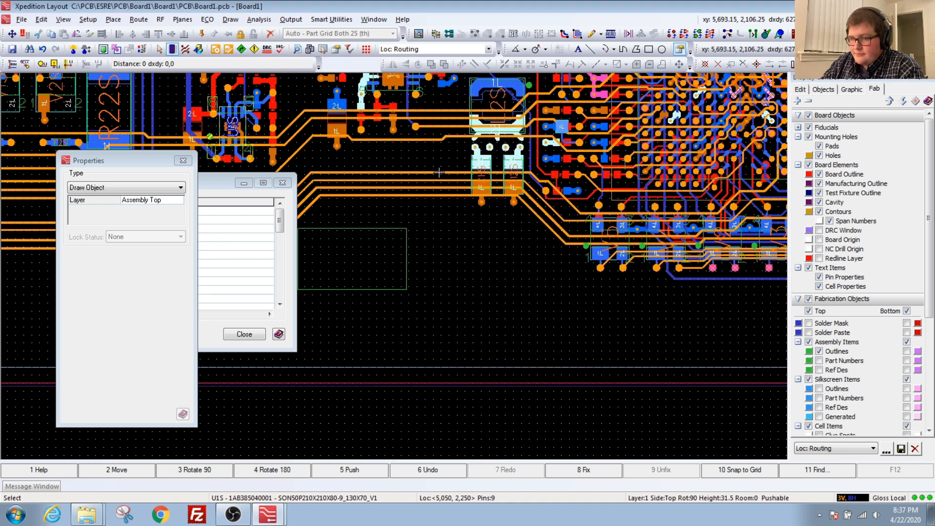
{"action": "left_click", "coordinate": [282, 182]}
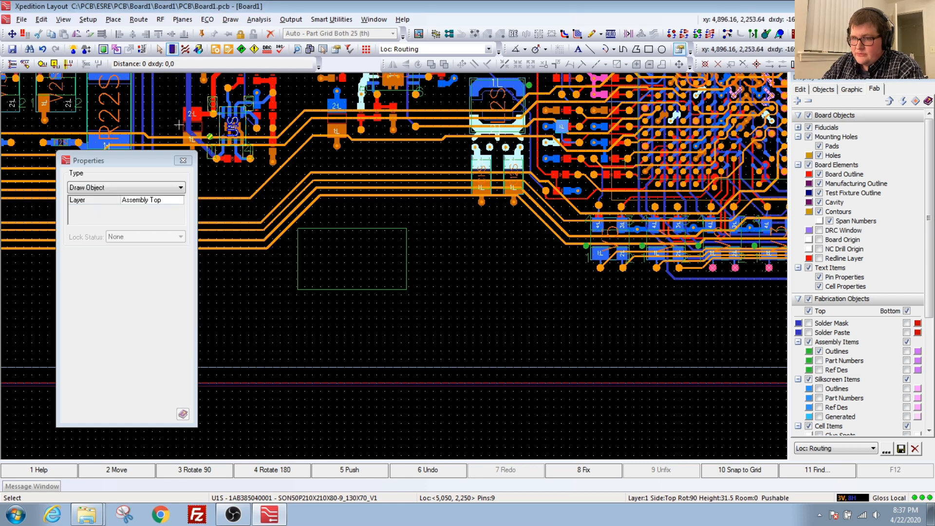
{"action": "left_click", "coordinate": [183, 161]}
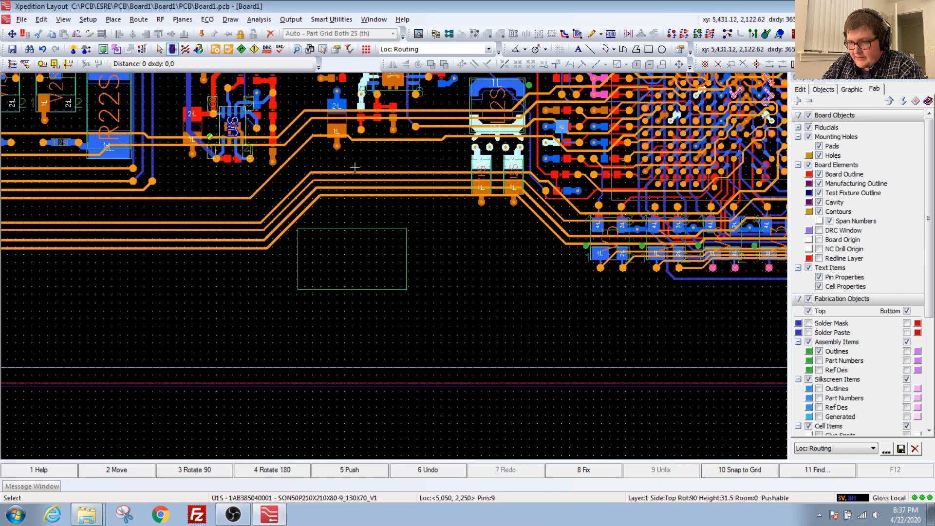
Draw a sample mouse stroke on empty board space, open the part properties of U1S with another stroke, and close the dialog.
{"action": "scroll", "coordinate": [359, 174], "scroll_direction": "down", "scroll_amount": 3}
{"action": "mouse_move", "coordinate": [436, 210]}
{"action": "right_mouse_down"}
{"action": "mouse_move", "coordinate": [436, 298]}
{"action": "mouse_move", "coordinate": [443, 260]}
{"action": "mouse_move", "coordinate": [487, 218]}
{"action": "mouse_move", "coordinate": [543, 217]}
{"action": "right_mouse_up"}
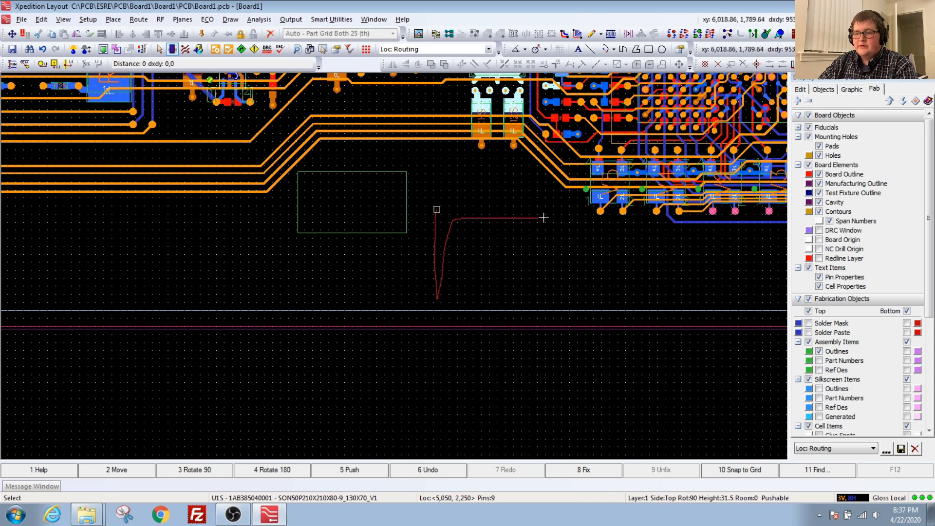
{"action": "right_click_drag", "start_coordinate": [543, 218], "coordinate": [543, 217]}
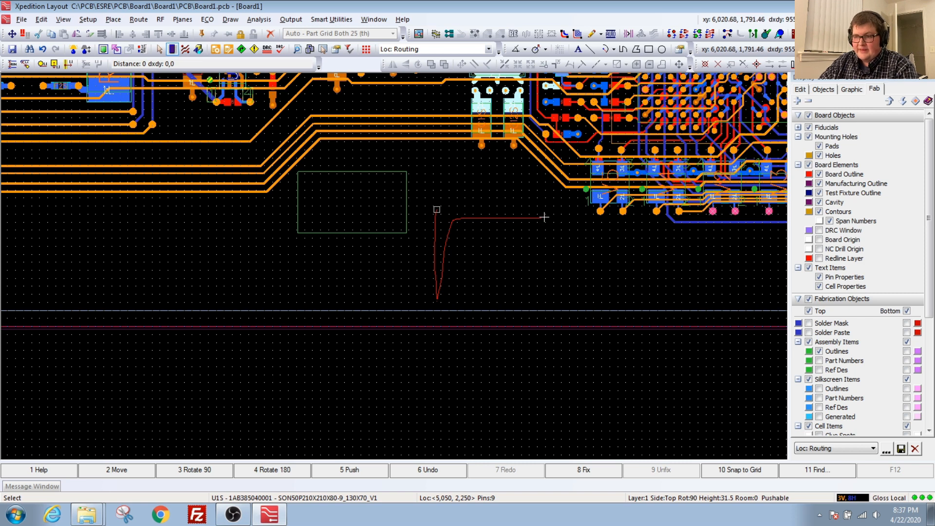
{"action": "right_click_drag", "start_coordinate": [544, 217], "coordinate": [544, 217]}
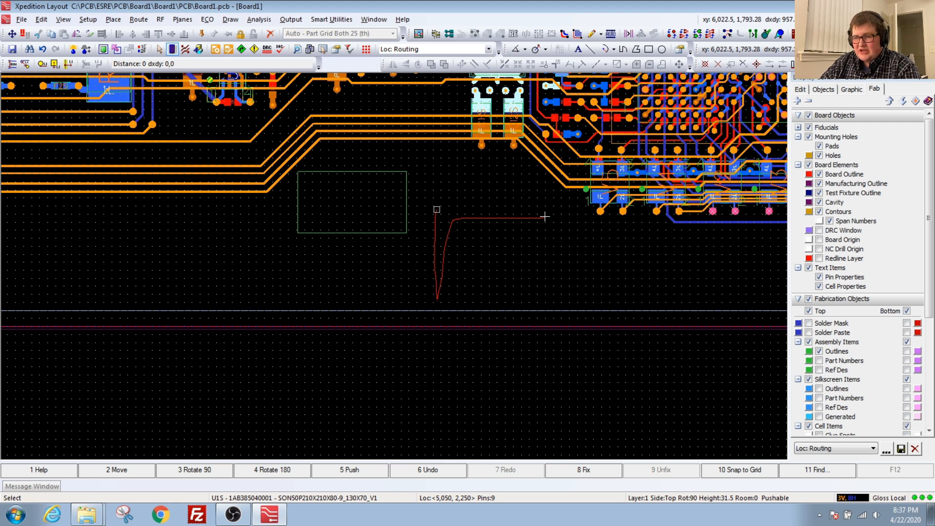
{"action": "right_click_drag", "start_coordinate": [544, 216], "coordinate": [544, 217]}
{"action": "mouse_move", "coordinate": [259, 250]}
{"action": "right_mouse_down"}
{"action": "mouse_move", "coordinate": [259, 294]}
{"action": "mouse_move", "coordinate": [323, 183]}
{"action": "right_mouse_up"}
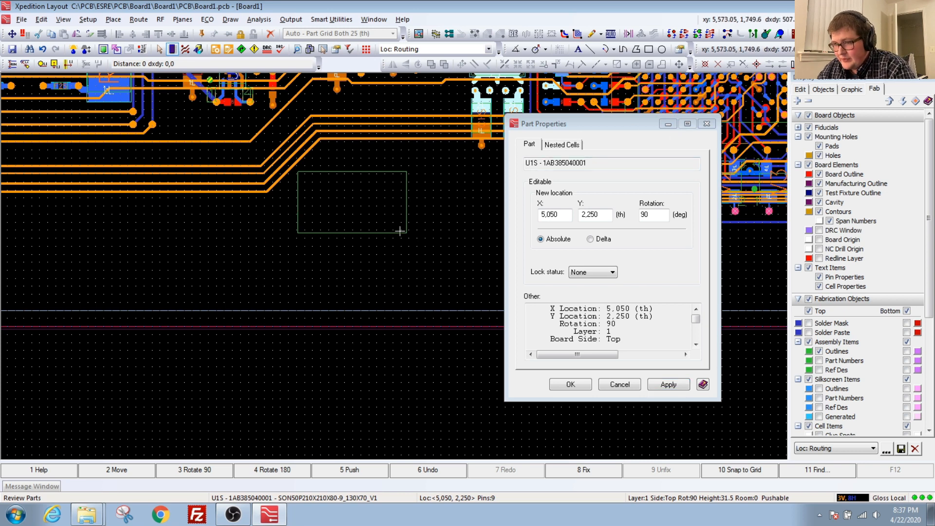
{"action": "left_click", "coordinate": [706, 123]}
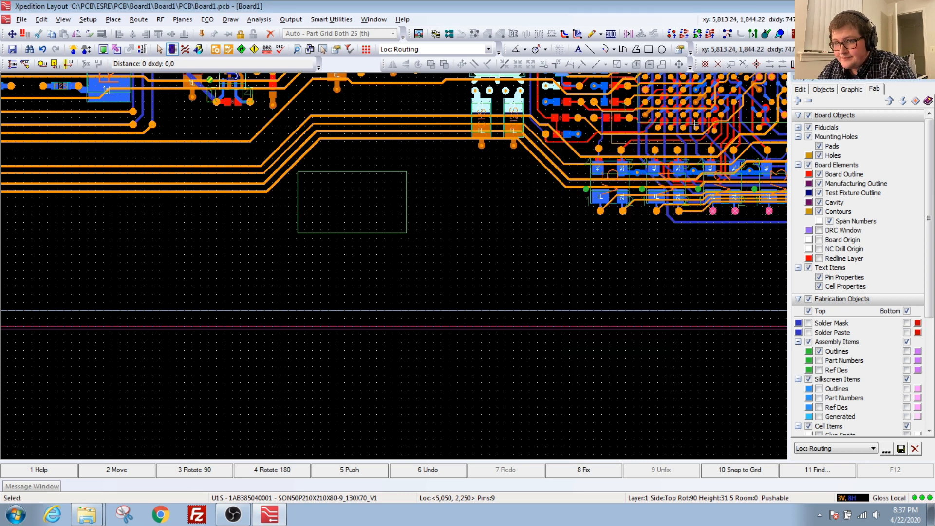
In Draw mode, select the assembly rectangle, open its properties with a mouse stroke, and deselect it.
{"action": "left_click", "coordinate": [198, 48]}
{"action": "left_click", "coordinate": [298, 195]}
{"action": "mouse_move", "coordinate": [381, 251]}
{"action": "right_mouse_down"}
{"action": "mouse_move", "coordinate": [393, 183]}
{"action": "mouse_move", "coordinate": [505, 165]}
{"action": "right_mouse_up"}
{"action": "scroll", "coordinate": [323, 173], "scroll_direction": "up", "scroll_amount": 2}
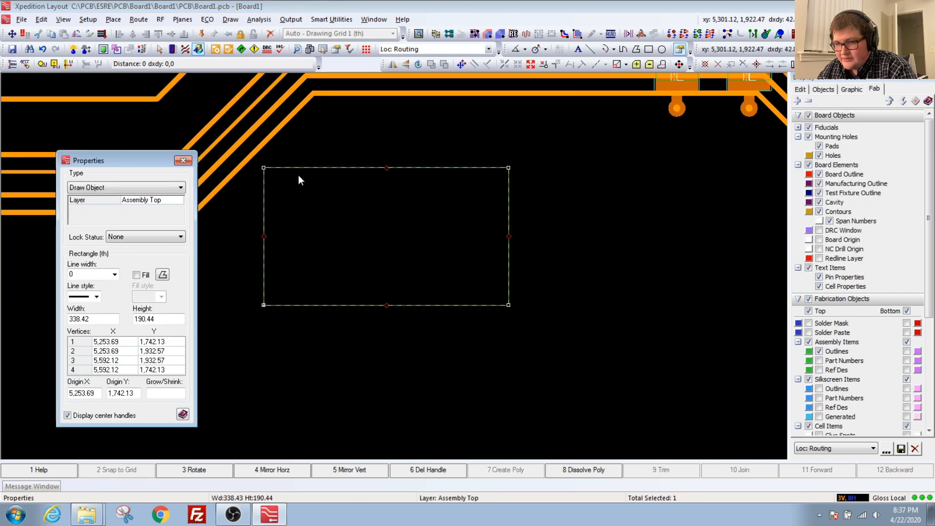
{"action": "left_click", "coordinate": [271, 168]}
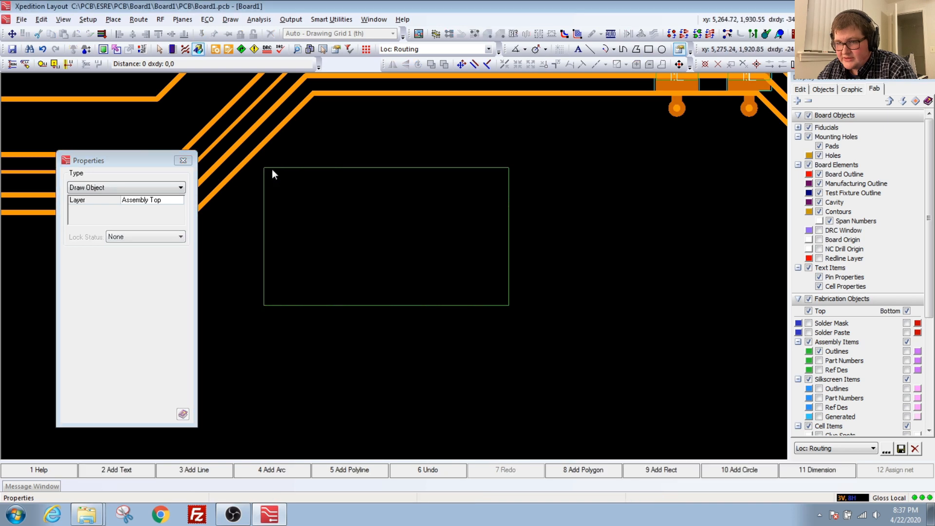
Try to select the assembly rectangle in Route mode and in Place mode.
{"action": "left_click", "coordinate": [185, 50]}
{"action": "left_click_drag", "start_coordinate": [243, 213], "coordinate": [312, 203]}
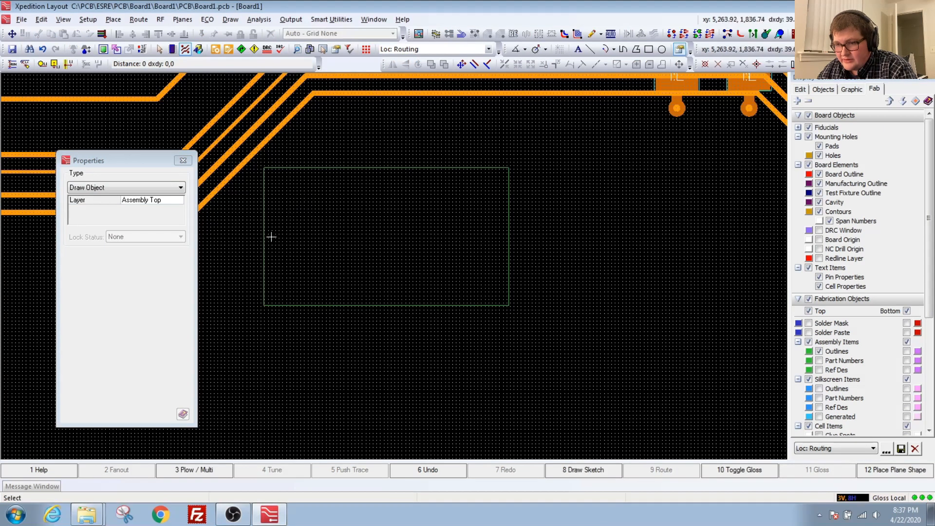
{"action": "left_click_drag", "start_coordinate": [272, 235], "coordinate": [340, 208]}
{"action": "left_click_drag", "start_coordinate": [277, 324], "coordinate": [362, 280]}
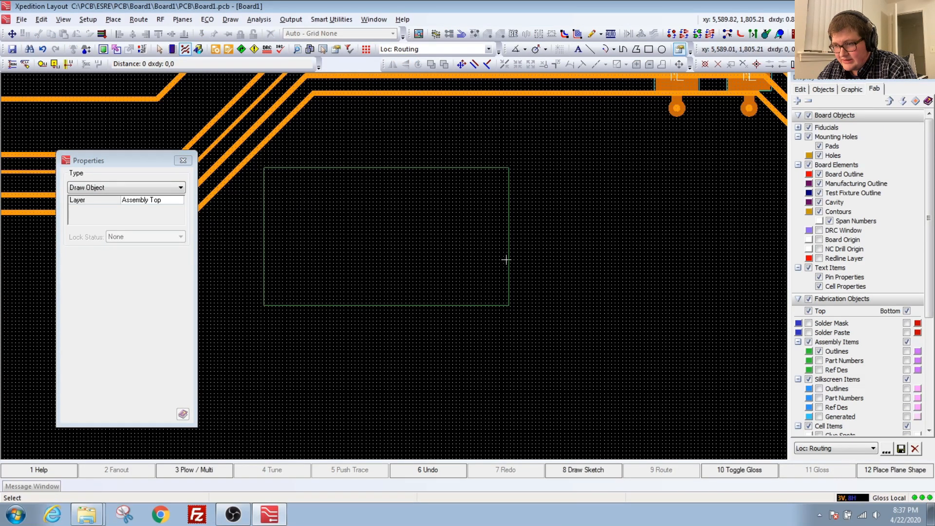
{"action": "left_click", "coordinate": [172, 48]}
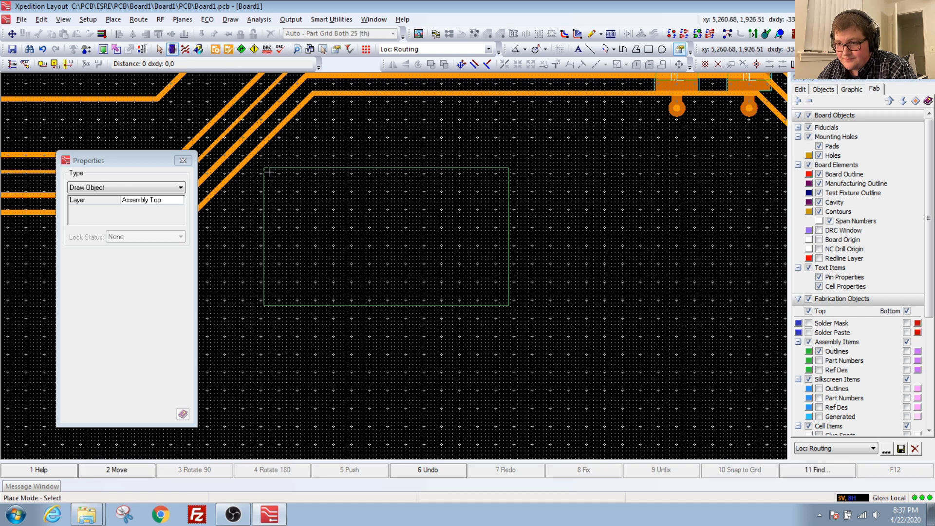
Select the assembly rectangle in Draw mode, close the Properties dialog and deselect the rectangle.
{"action": "left_click", "coordinate": [198, 48]}
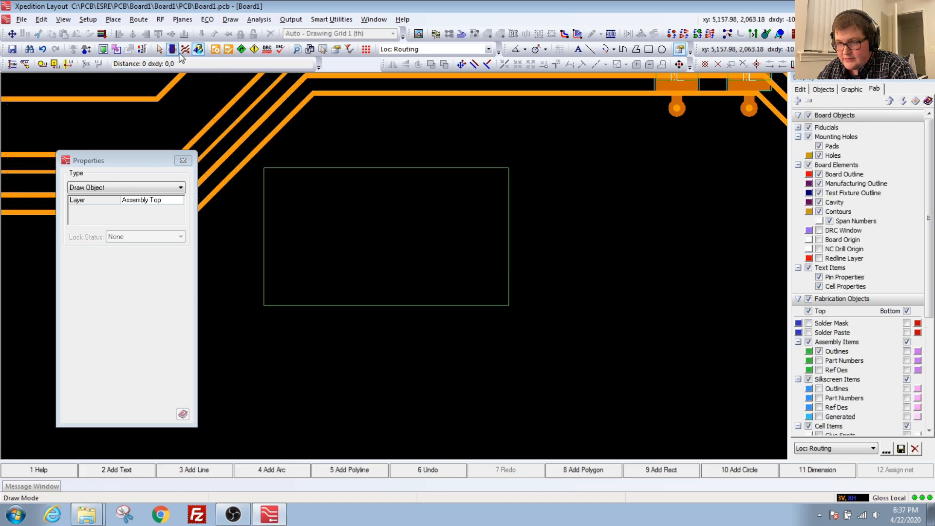
{"action": "left_click", "coordinate": [263, 174]}
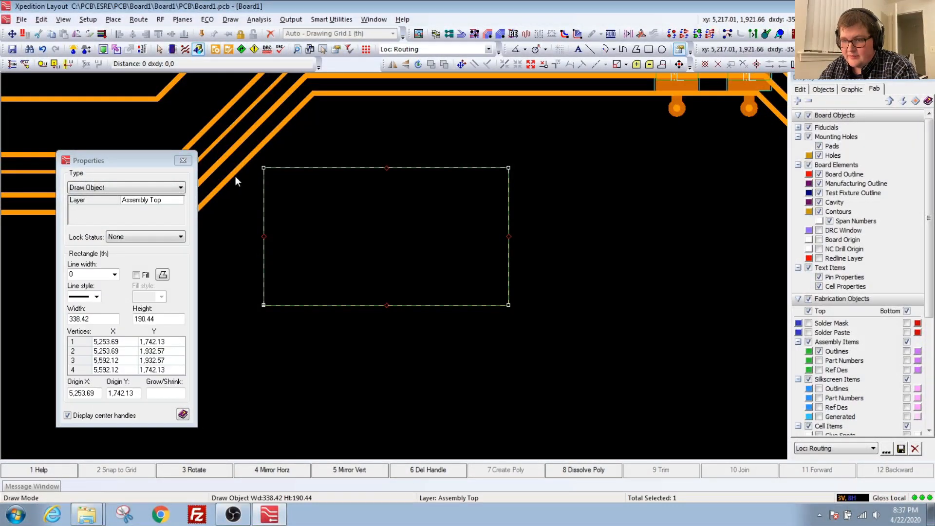
{"action": "left_click", "coordinate": [183, 160]}
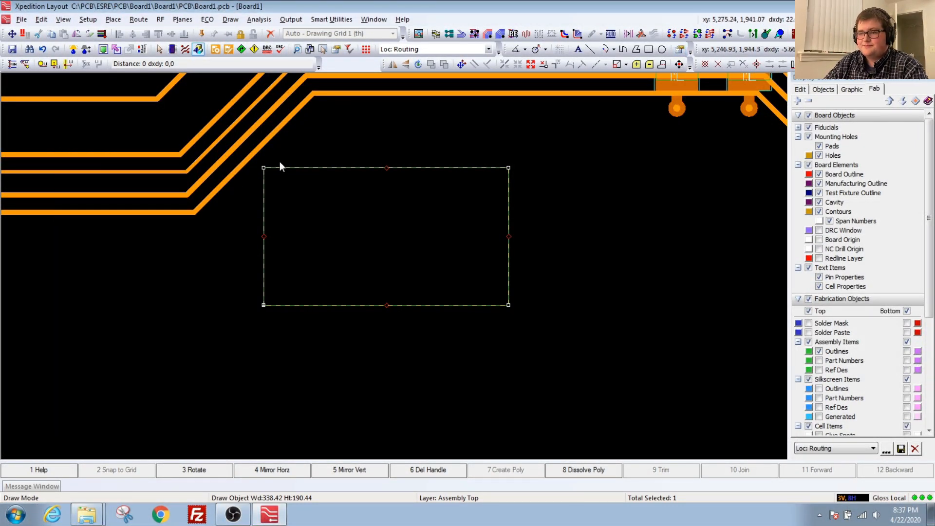
{"action": "left_click", "coordinate": [217, 249]}
In Route mode, delete the traces and vias attached to L5, L6 and the capacitors above and below them.
{"action": "scroll", "coordinate": [319, 186], "scroll_direction": "down", "scroll_amount": 5}
{"action": "middle_click_drag", "start_coordinate": [265, 216], "coordinate": [212, 200]}
{"action": "left_click", "coordinate": [173, 50]}
{"action": "scroll", "coordinate": [248, 210], "scroll_direction": "up", "scroll_amount": 4}
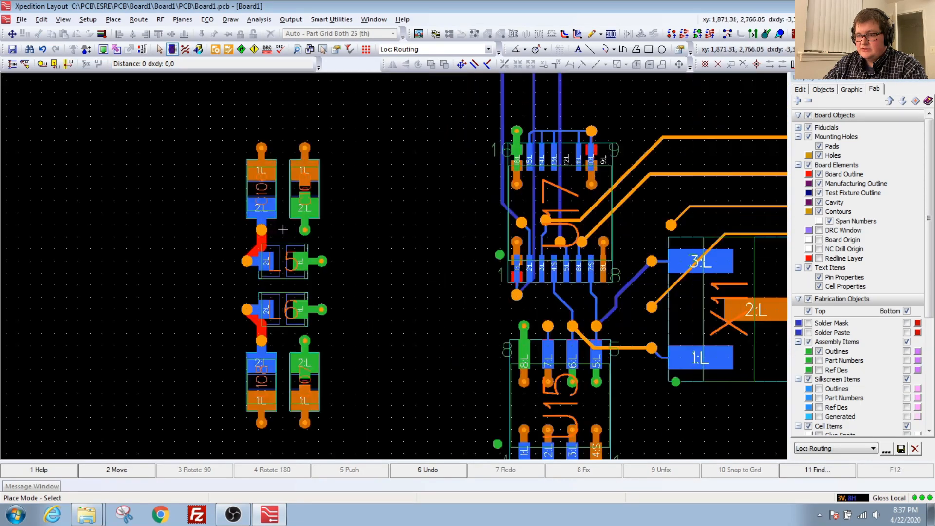
{"action": "left_click", "coordinate": [185, 49]}
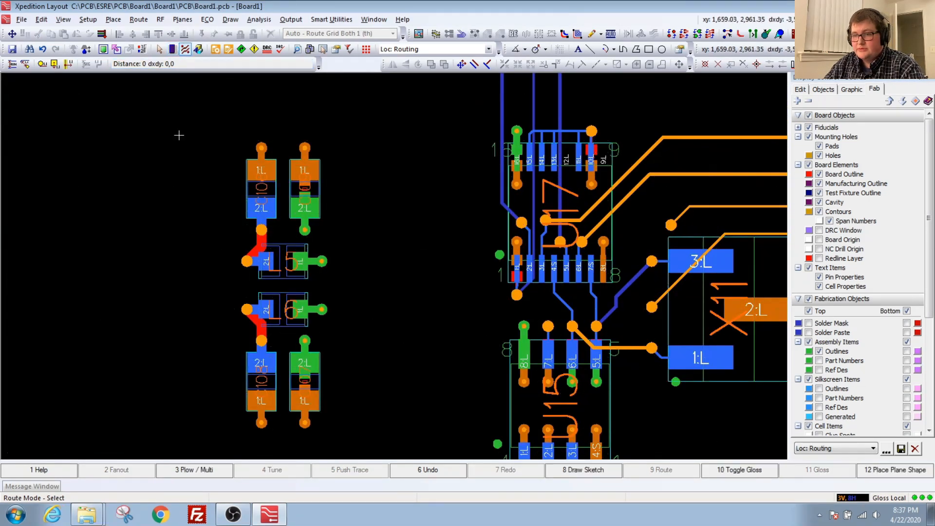
{"action": "mouse_move", "coordinate": [187, 124]}
{"action": "left_mouse_down"}
{"action": "mouse_move", "coordinate": [271, 227]}
{"action": "mouse_move", "coordinate": [365, 429]}
{"action": "left_mouse_up"}
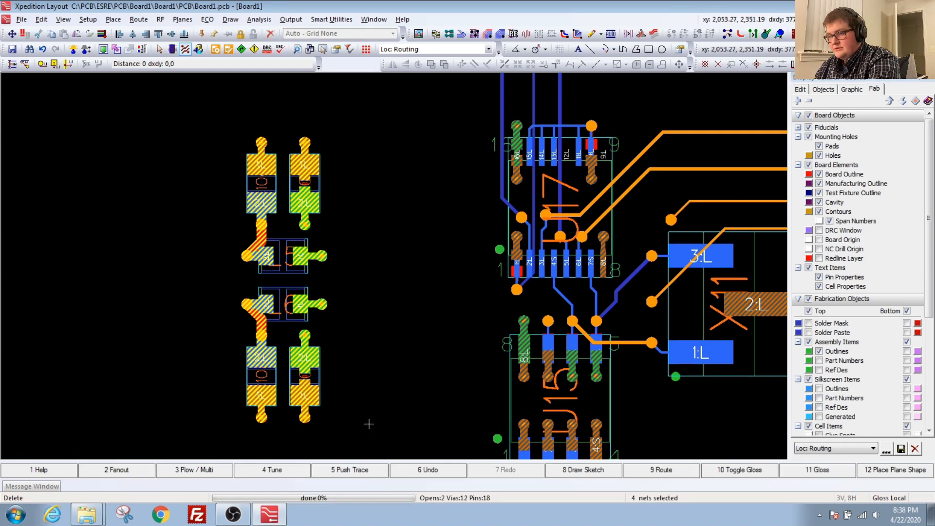
{"action": "left_click", "coordinate": [240, 243]}
In Place mode, delete the two pink test points above L5 and below L6.
{"action": "left_click", "coordinate": [172, 49]}
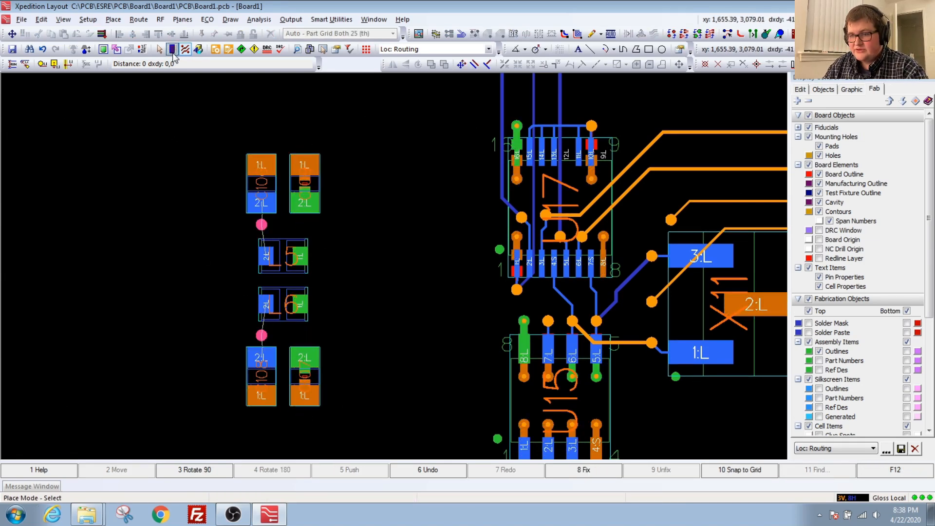
{"action": "left_click", "coordinate": [262, 225]}
{"action": "key", "text": "Delete"}
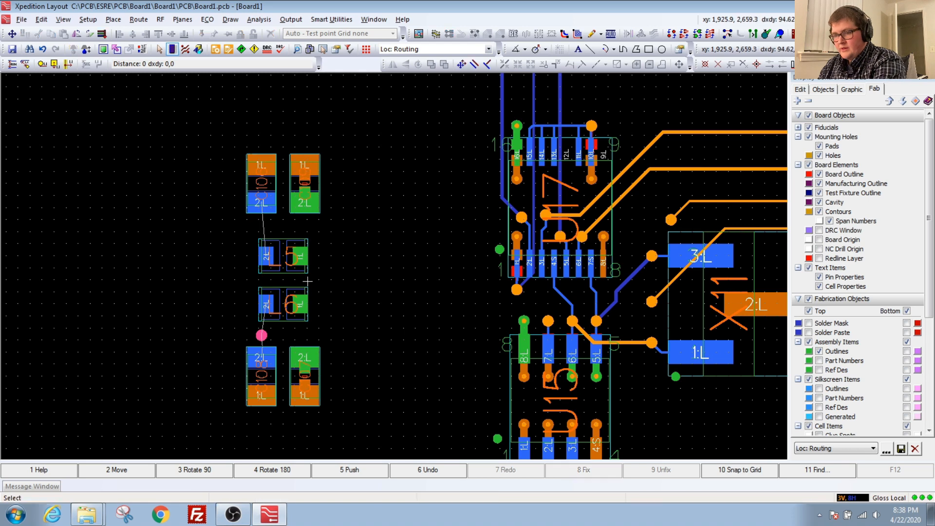
{"action": "left_click", "coordinate": [262, 335]}
{"action": "key", "text": "Delete"}
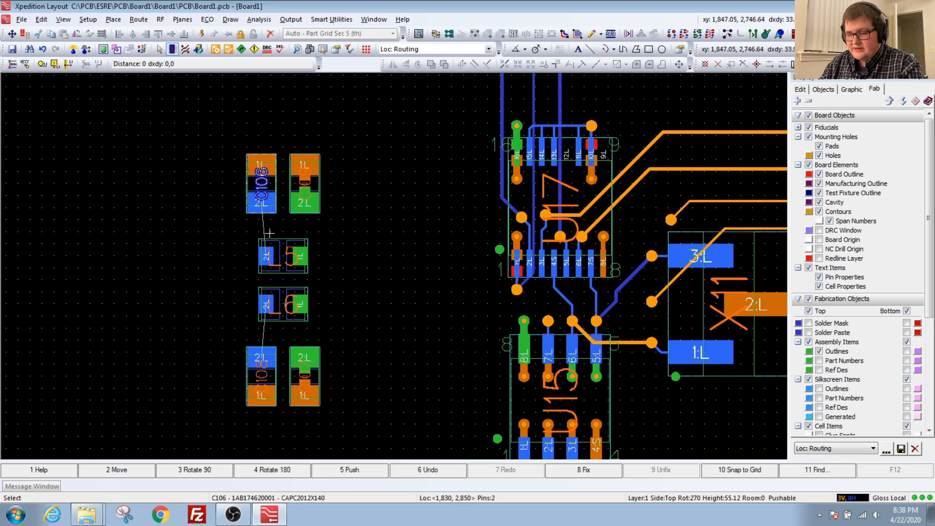
Pick up C106 with the Move command, set it back in its original place above L5, and leave the command.
{"action": "scroll", "coordinate": [290, 176], "scroll_direction": "up", "scroll_amount": 3}
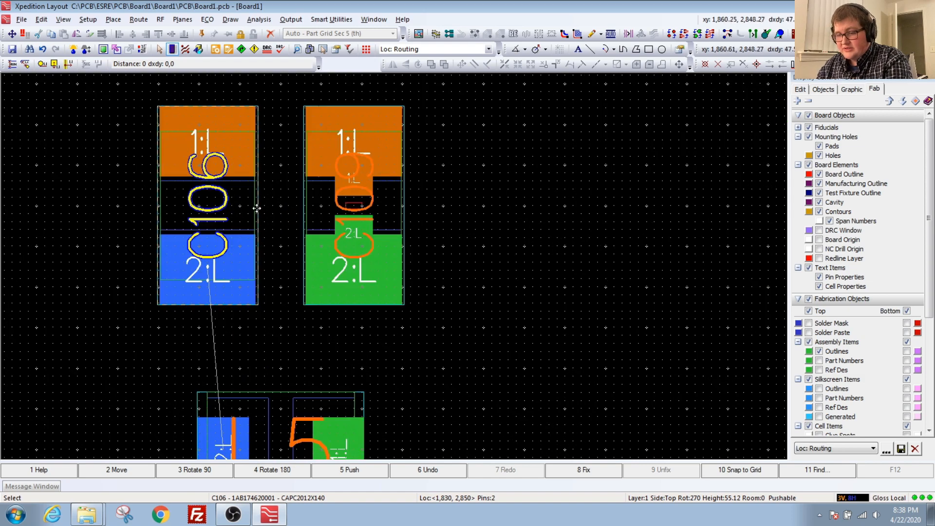
{"action": "scroll", "coordinate": [287, 209], "scroll_direction": "down", "scroll_amount": 2}
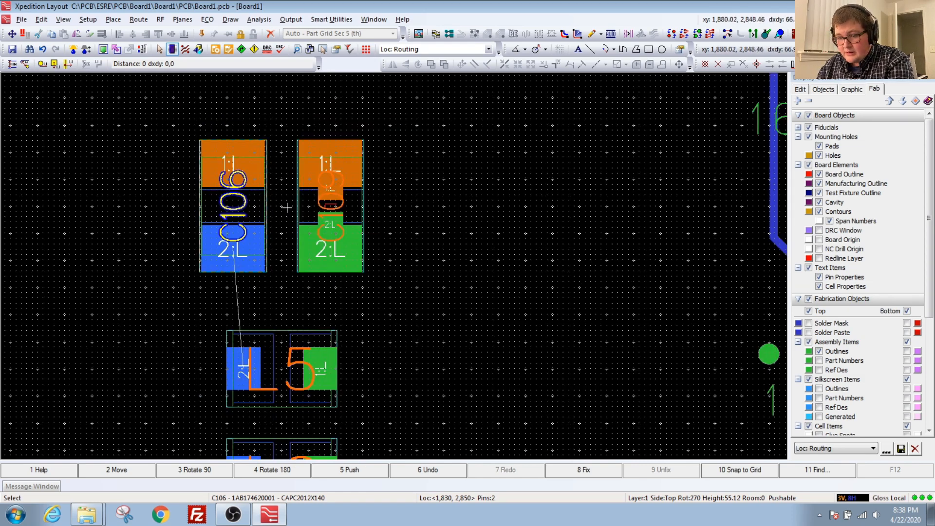
{"action": "middle_click_drag", "start_coordinate": [419, 207], "coordinate": [398, 217]}
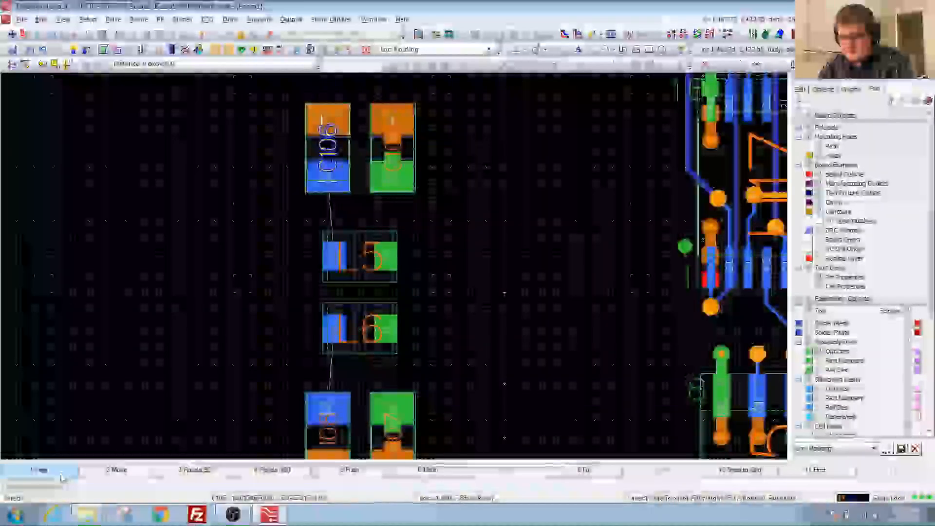
{"action": "left_click", "coordinate": [133, 470]}
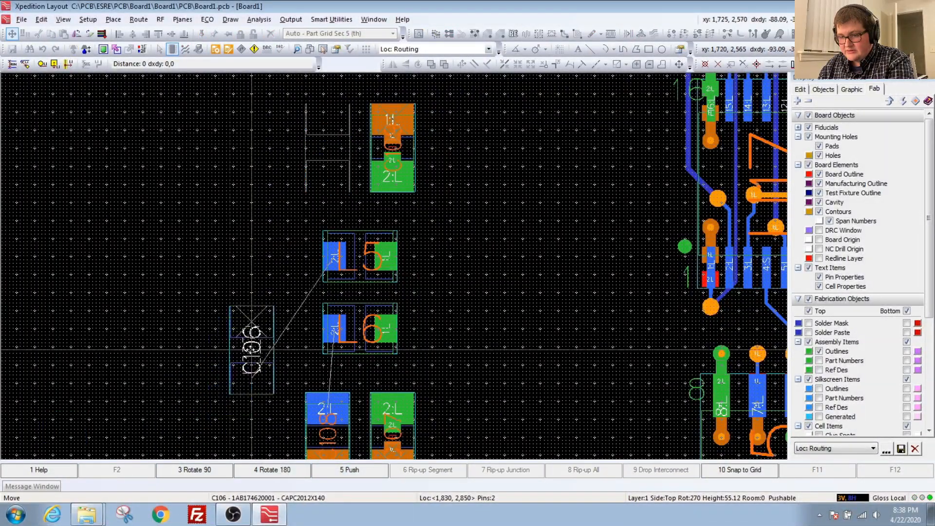
{"action": "left_click", "coordinate": [327, 148]}
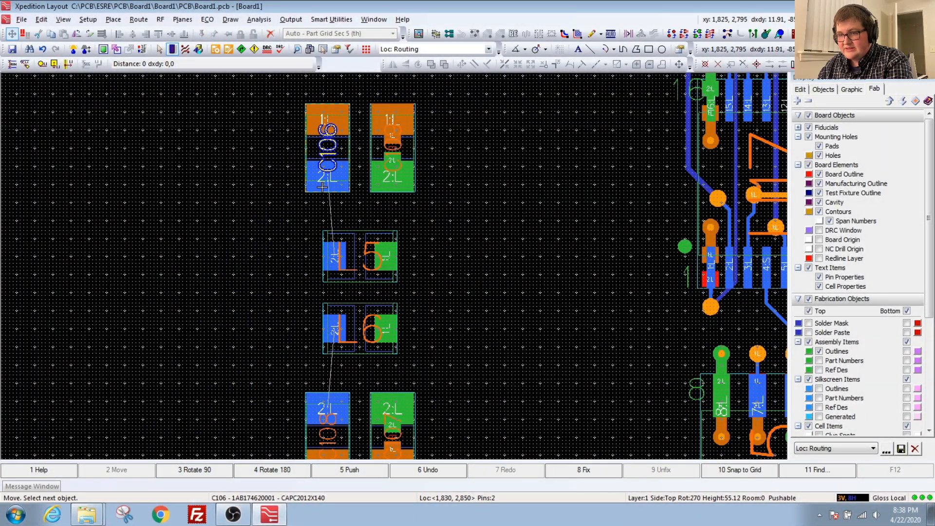
{"action": "left_click", "coordinate": [205, 470]}
{"action": "key", "text": "Escape"}
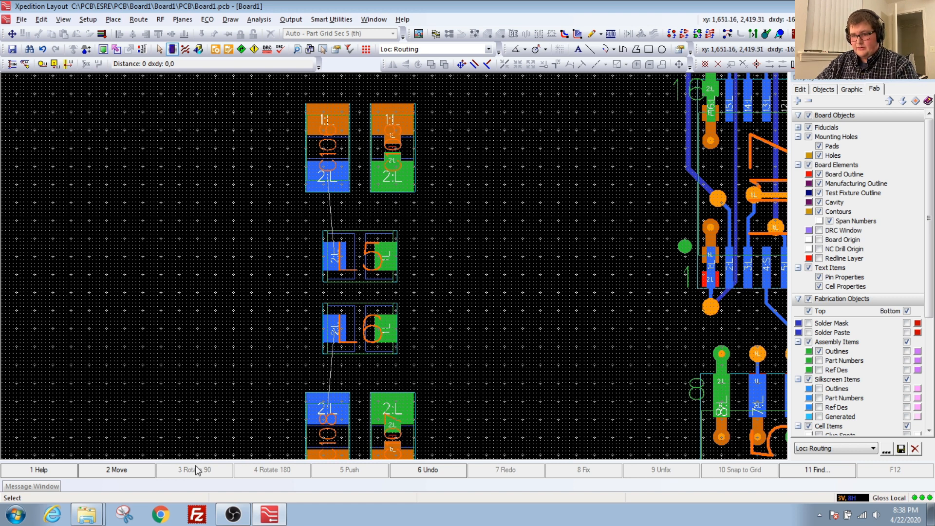
Pick up L5 with the Move command and set it back in its place above L6.
{"action": "left_click", "coordinate": [346, 269]}
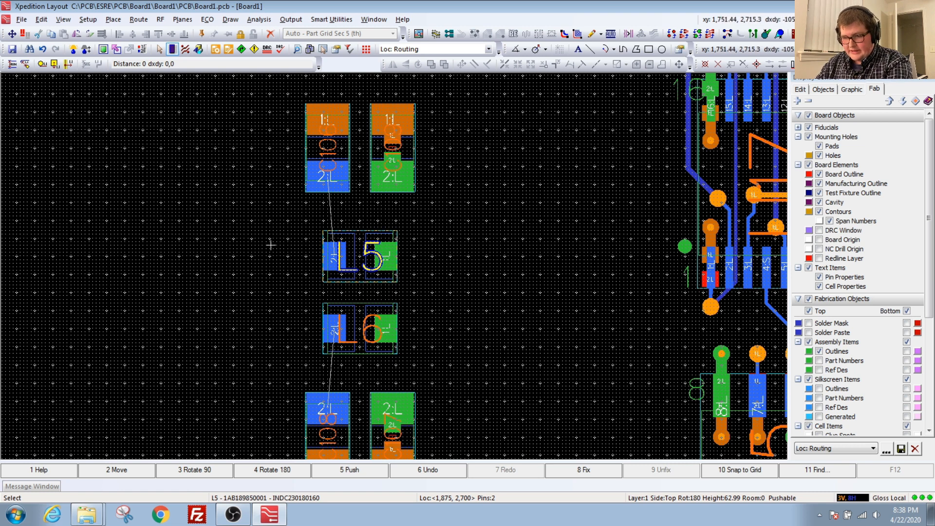
{"action": "key", "text": "F2"}
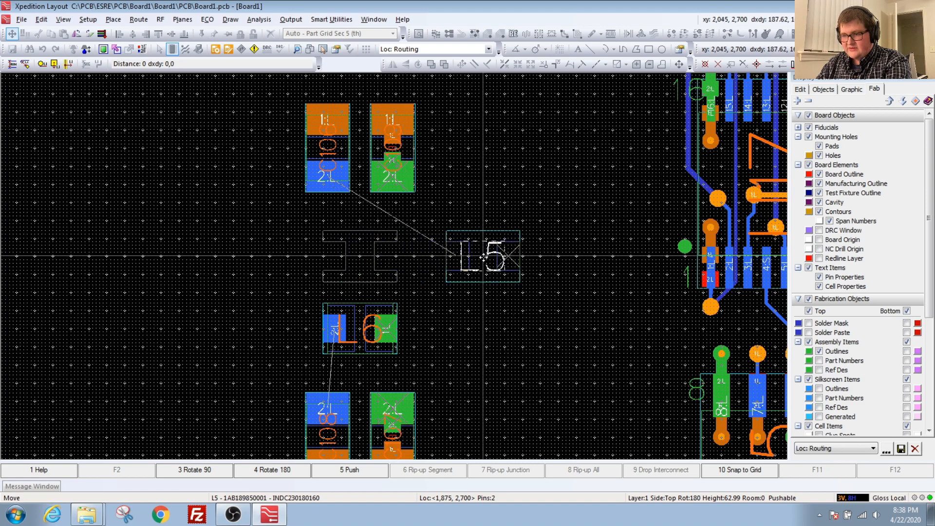
{"action": "scroll", "coordinate": [357, 259], "scroll_direction": "down", "scroll_amount": 2}
{"action": "left_click", "coordinate": [357, 260]}
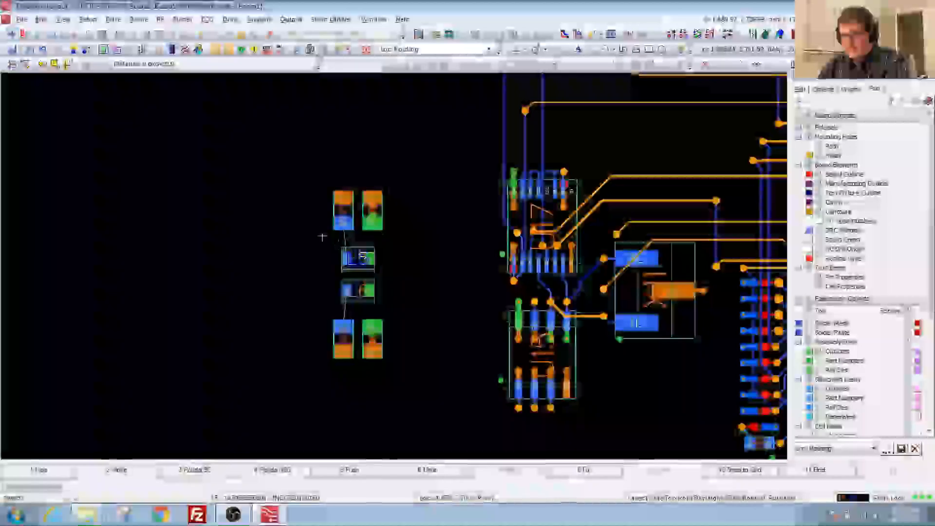
Move L5, L6 and their surrounding capacitors as a group away from U17, rotating in 90-degree steps and pushing them to the bottom side.
{"action": "left_click_drag", "start_coordinate": [286, 184], "coordinate": [420, 369]}
{"action": "key", "text": "F2"}
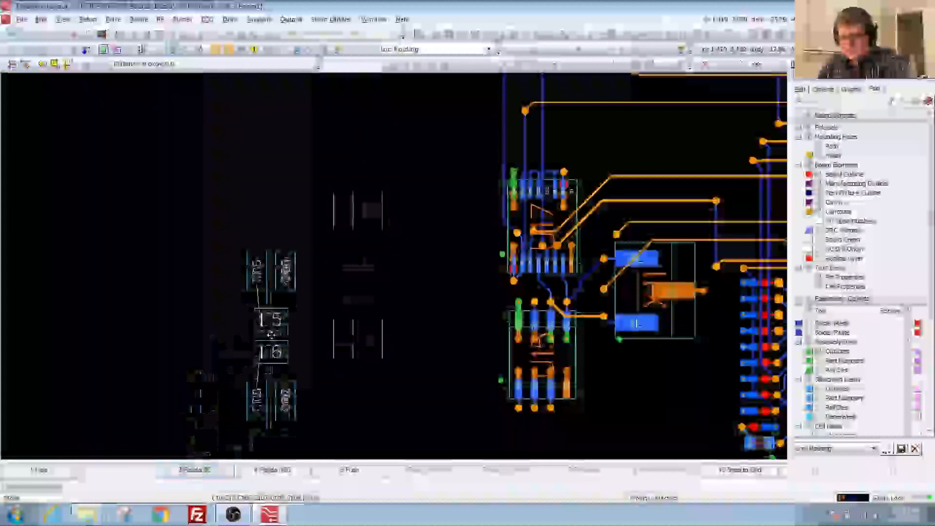
{"action": "key", "text": "F3"}
{"action": "key", "text": "F3"}
{"action": "key", "text": "F3"}
{"action": "key", "text": "F3"}
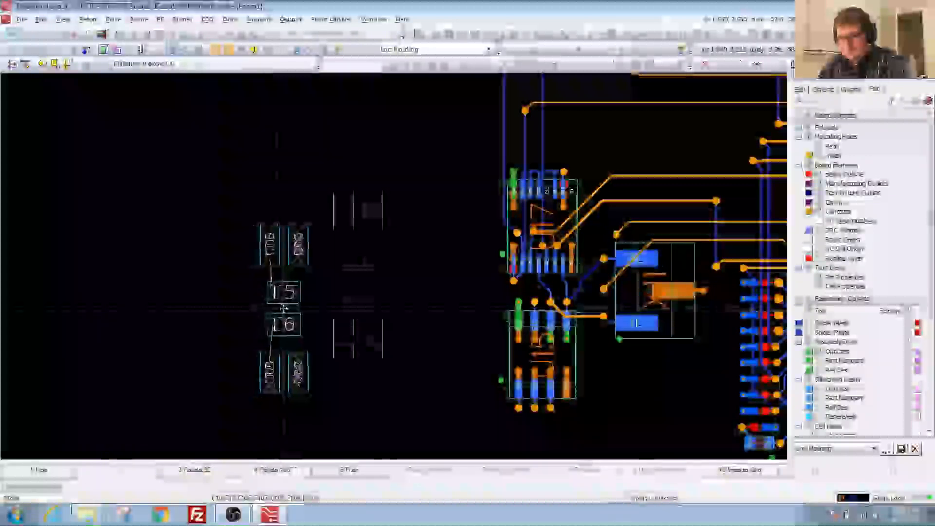
{"action": "left_click", "coordinate": [288, 305]}
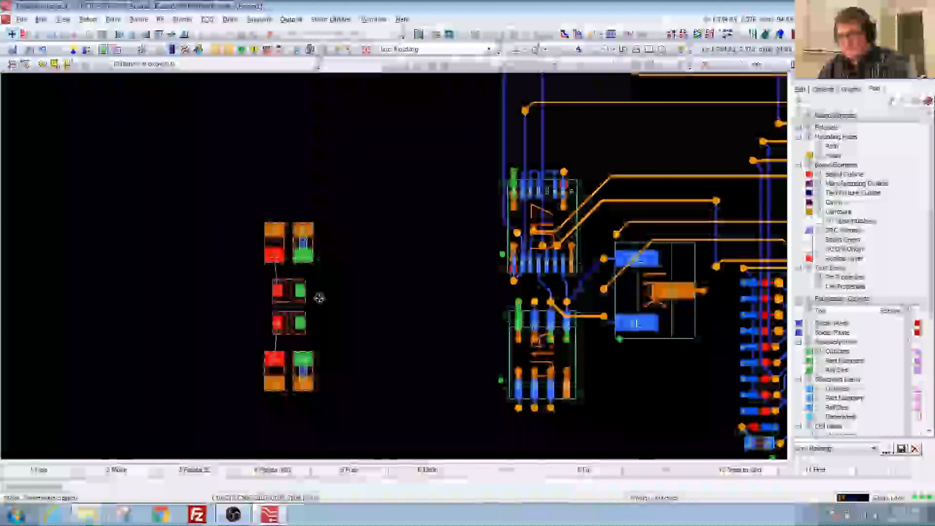
{"action": "scroll", "coordinate": [311, 266], "scroll_direction": "up", "scroll_amount": 3}
{"action": "scroll", "coordinate": [311, 263], "scroll_direction": "down", "scroll_amount": 3}
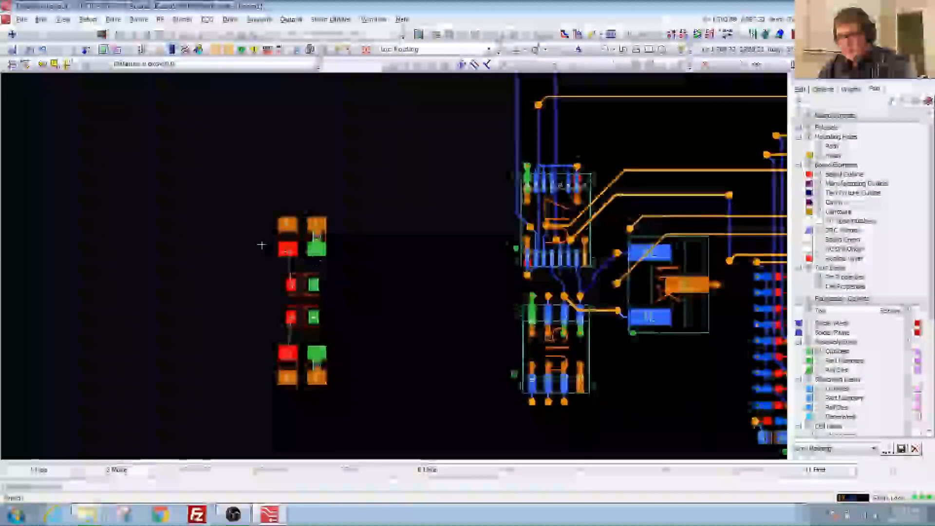
Move the group of L5, L6 and surrounding capacitors closer to U17 and U15.
{"action": "left_click_drag", "start_coordinate": [236, 213], "coordinate": [367, 376]}
{"action": "key", "text": "F2"}
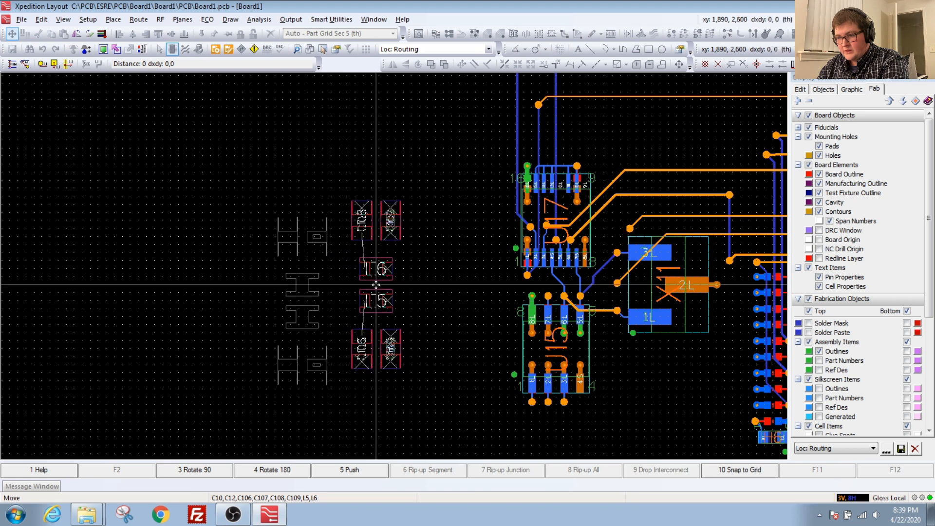
{"action": "left_click", "coordinate": [444, 297]}
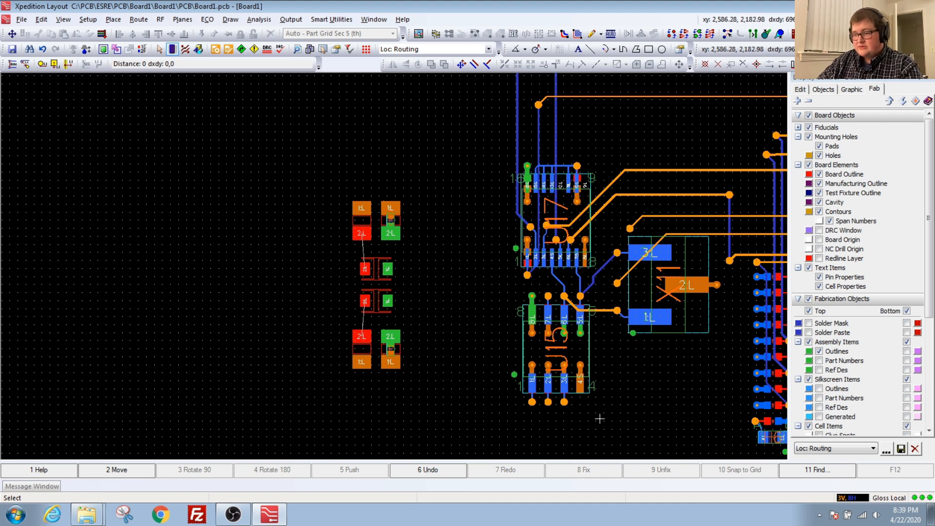
{"action": "scroll", "coordinate": [587, 360], "scroll_direction": "up", "scroll_amount": 3}
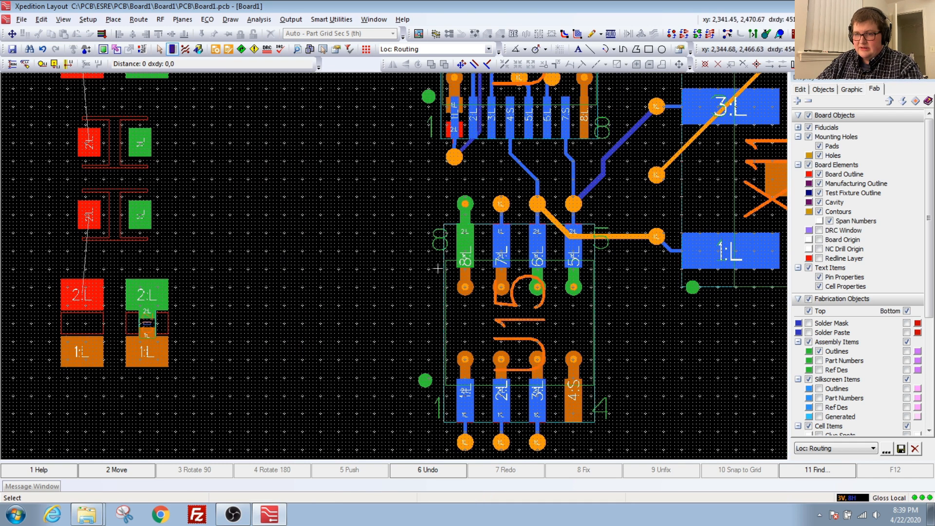
Switch to route mode and plow a trace from U15 pin 4 diagonally outward to a new via.
{"action": "left_click", "coordinate": [186, 49]}
{"action": "mouse_move", "coordinate": [597, 334]}
{"action": "middle_mouse_down"}
{"action": "mouse_move", "coordinate": [650, 337]}
{"action": "mouse_move", "coordinate": [590, 329]}
{"action": "middle_mouse_up"}
{"action": "middle_click_drag", "start_coordinate": [461, 282], "coordinate": [451, 322]}
{"action": "left_click", "coordinate": [283, 281]}
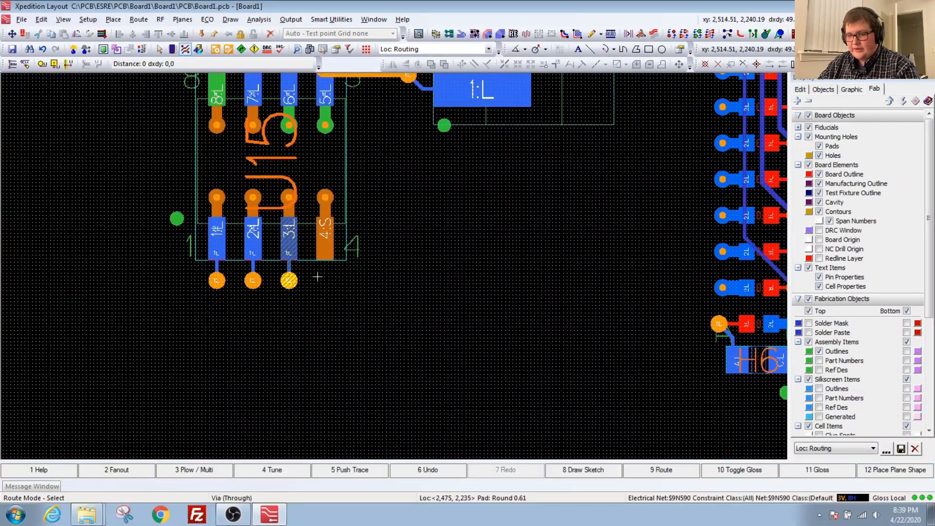
{"action": "scroll", "coordinate": [307, 288], "scroll_direction": "up", "scroll_amount": 3}
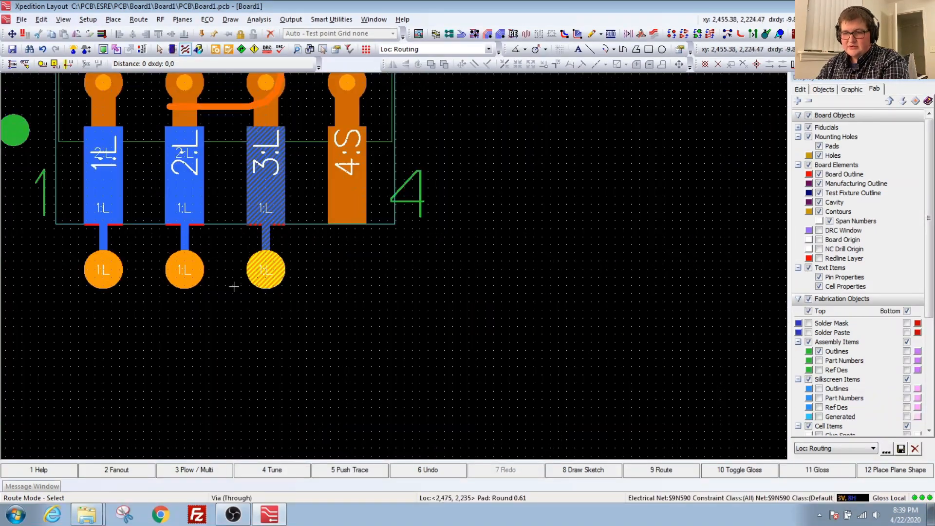
{"action": "left_click", "coordinate": [340, 180]}
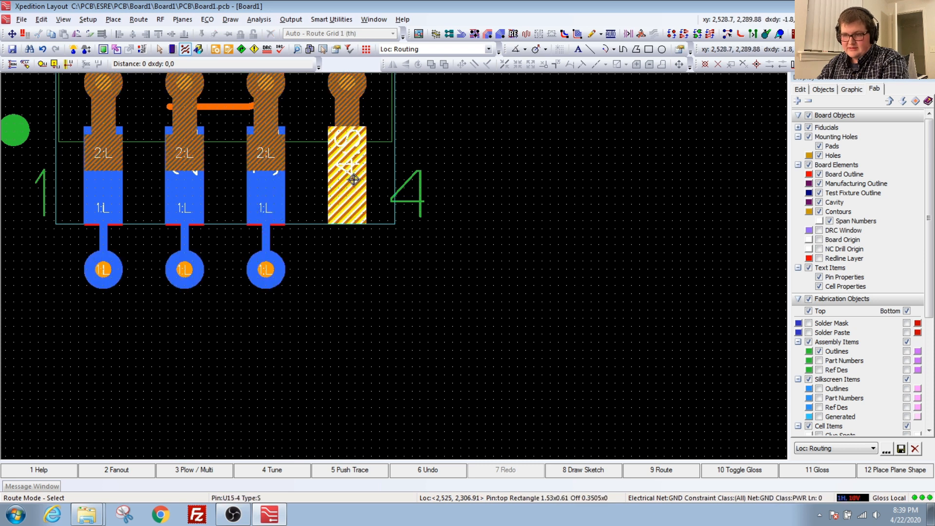
{"action": "key", "text": "F3"}
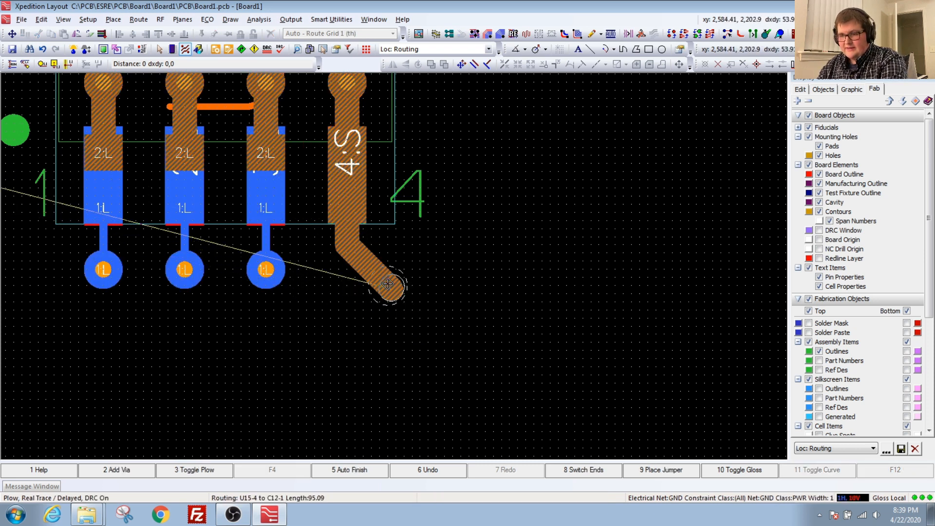
{"action": "double_click", "coordinate": [440, 279]}
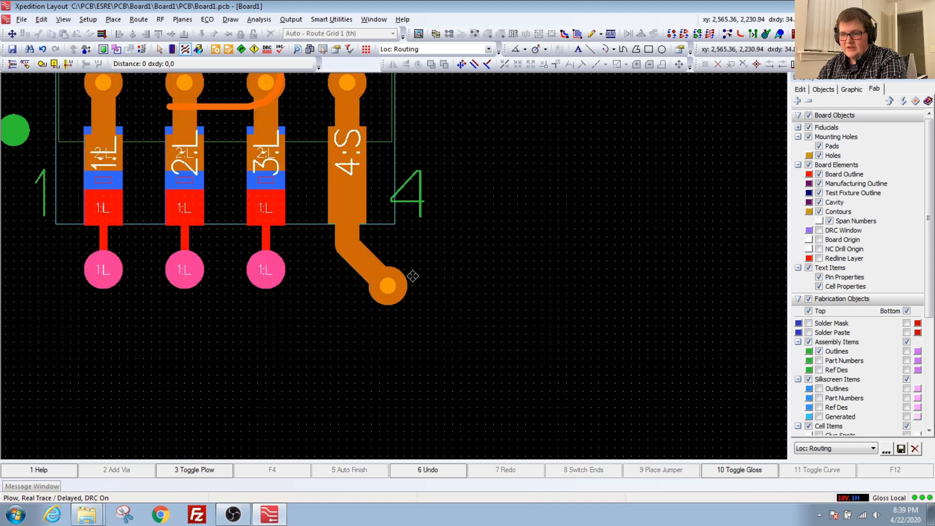
Plow a horizontal trace about 60 th long from the new via to a second via.
{"action": "left_click", "coordinate": [393, 283]}
{"action": "key", "text": "F3"}
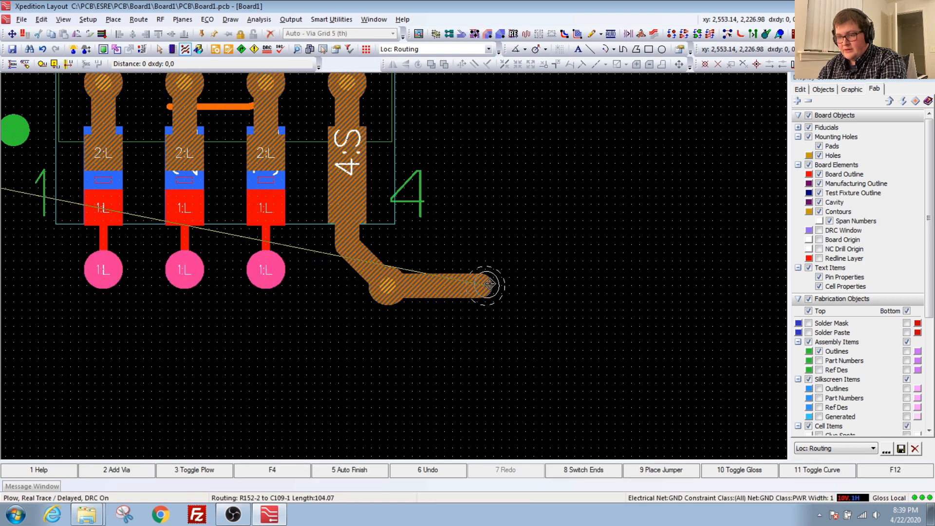
{"action": "double_click", "coordinate": [485, 283]}
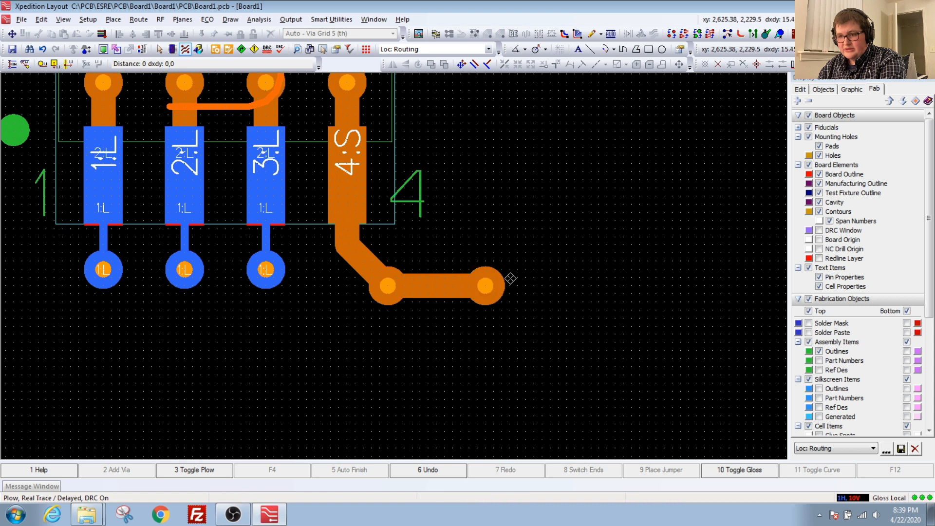
Delete the horizontal trace together with its end via.
{"action": "left_click_drag", "start_coordinate": [450, 327], "coordinate": [535, 264]}
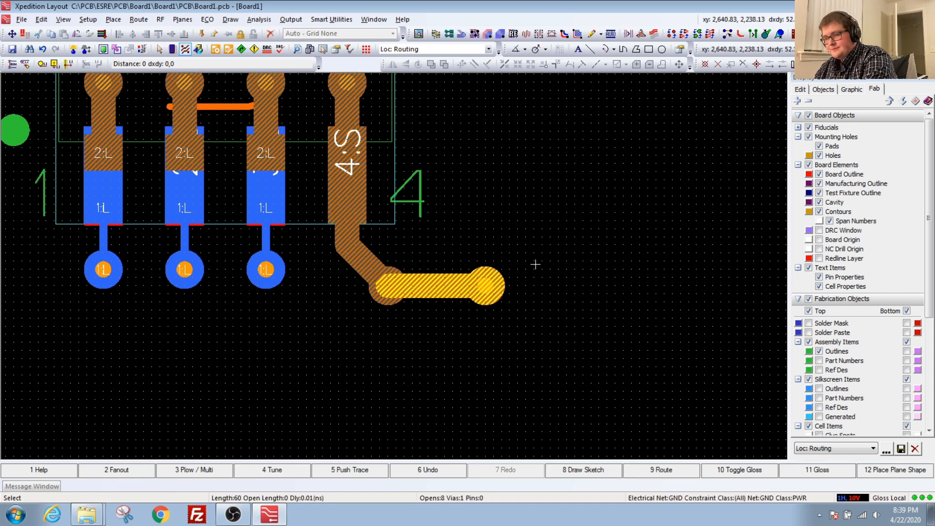
{"action": "key", "text": "space"}
{"action": "left_click", "coordinate": [152, 83]}
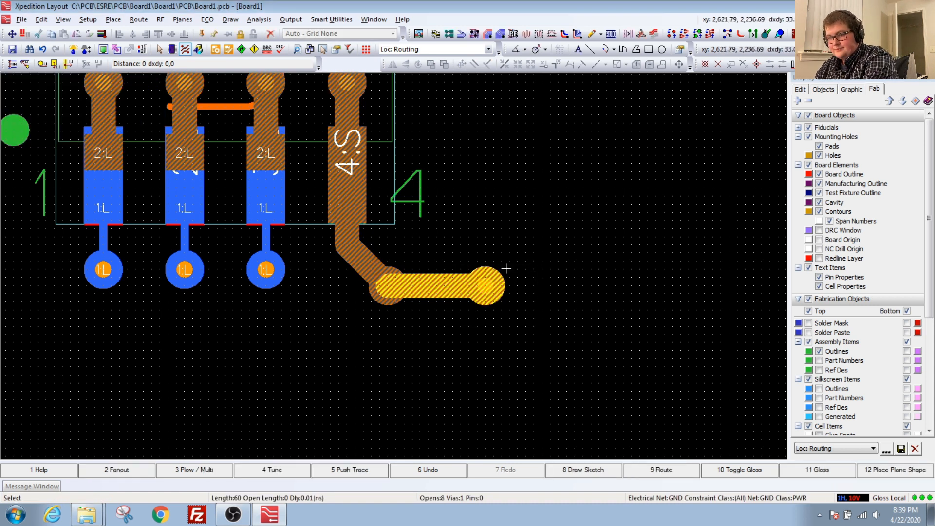
{"action": "key", "text": "Delete"}
Plow a trace from the remaining via, auto-finish its route, and undo the auto-finished trace.
{"action": "left_click", "coordinate": [387, 281]}
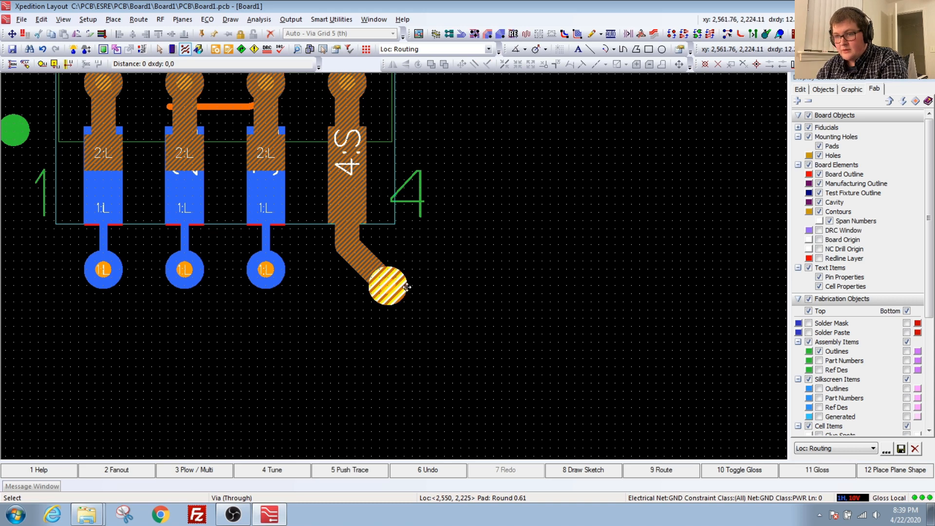
{"action": "left_click_drag", "start_coordinate": [407, 287], "coordinate": [514, 271]}
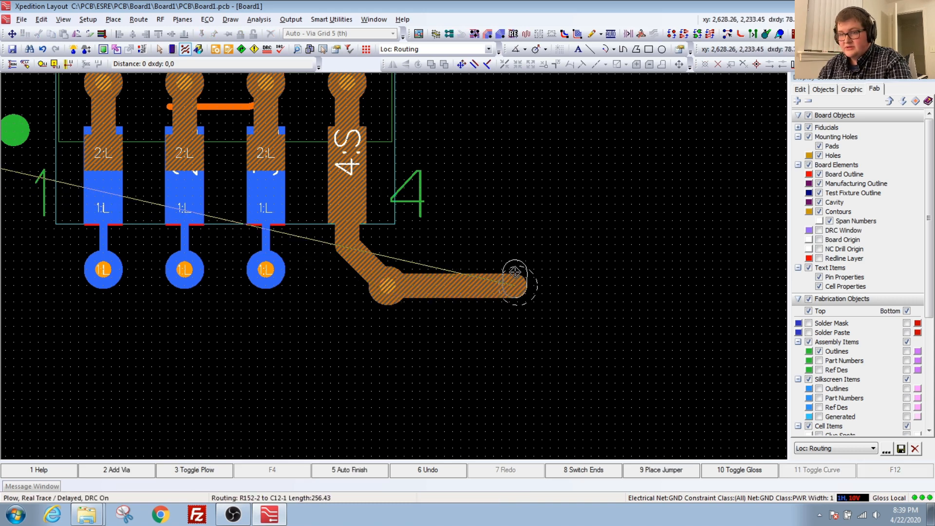
{"action": "key", "text": "F5"}
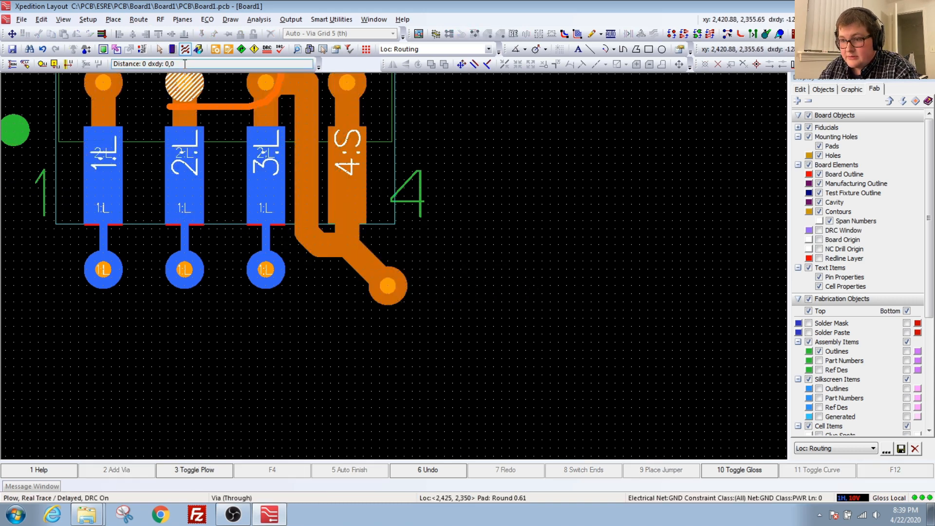
{"action": "key", "text": "ctrl+z"}
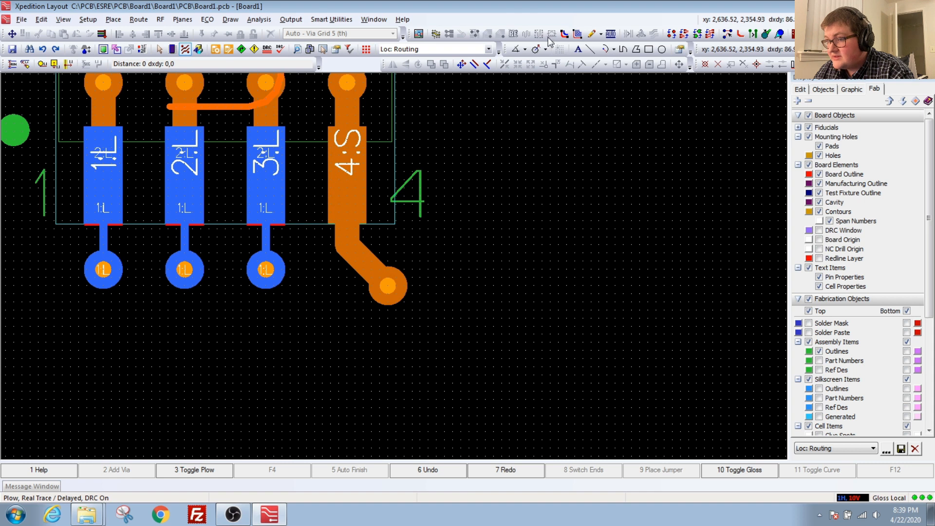
Plow a bent trace about 170 th long from the via, horizontal at first and diagonal at its end, and select it.
{"action": "left_click", "coordinate": [388, 285]}
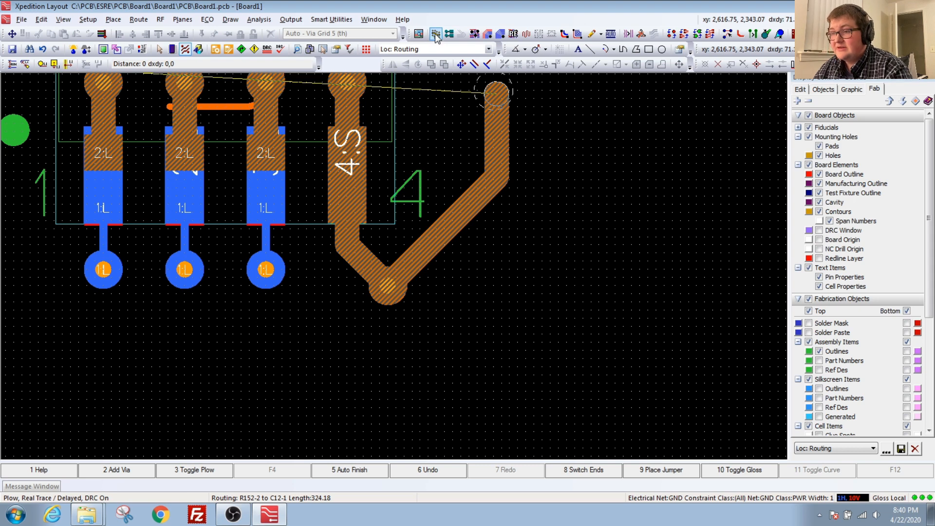
{"action": "mouse_move", "coordinate": [436, 38]}
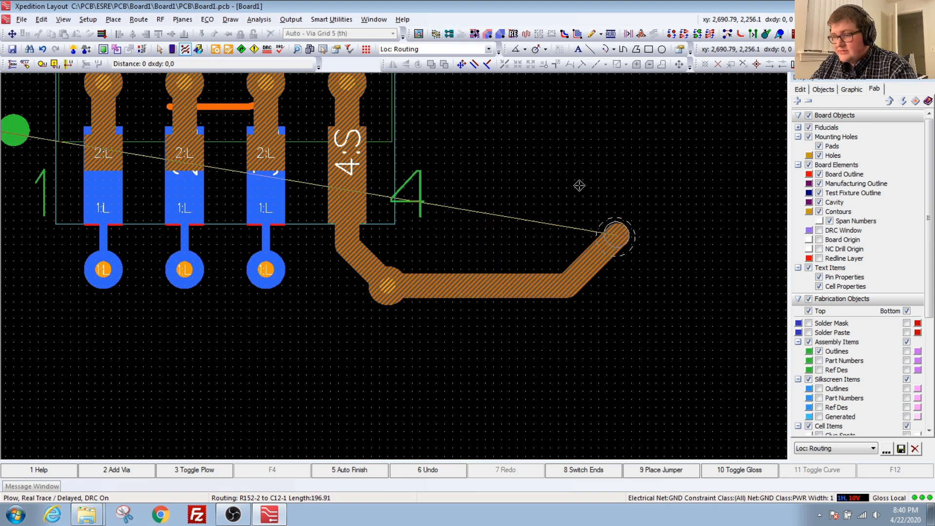
{"action": "key", "text": "Escape"}
{"action": "key", "text": "Escape"}
{"action": "left_click_drag", "start_coordinate": [526, 228], "coordinate": [661, 354]}
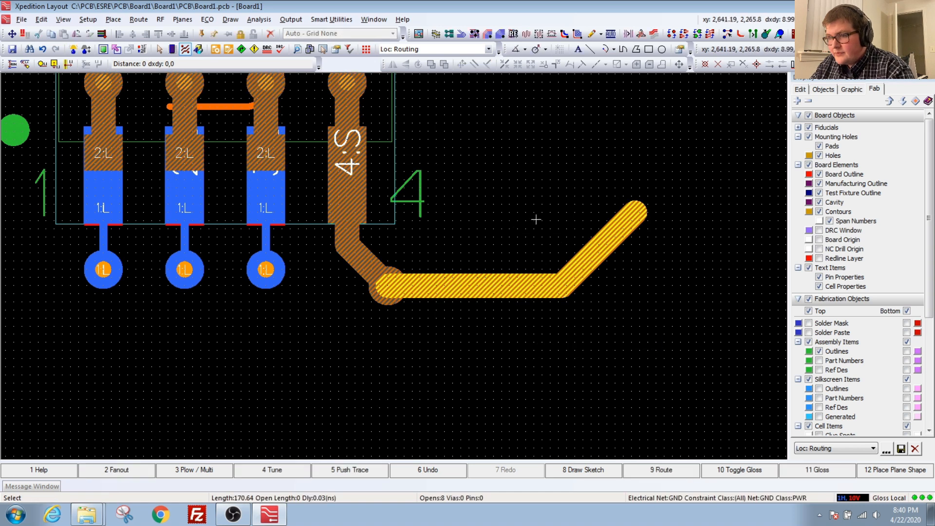
Add staggered GND stitch-contour vias around the selected trace, with 40 th distance and 50 th via spacing.
{"action": "left_click", "coordinate": [436, 33]}
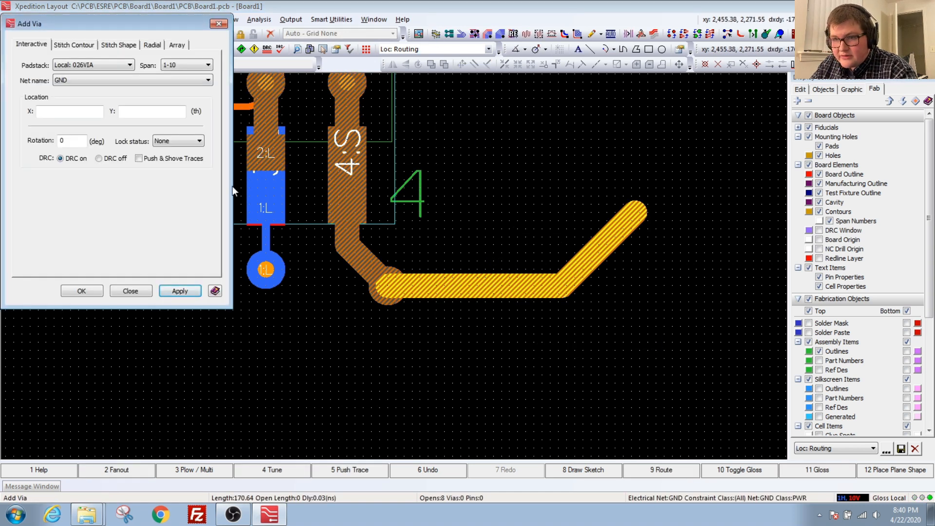
{"action": "left_click", "coordinate": [73, 44]}
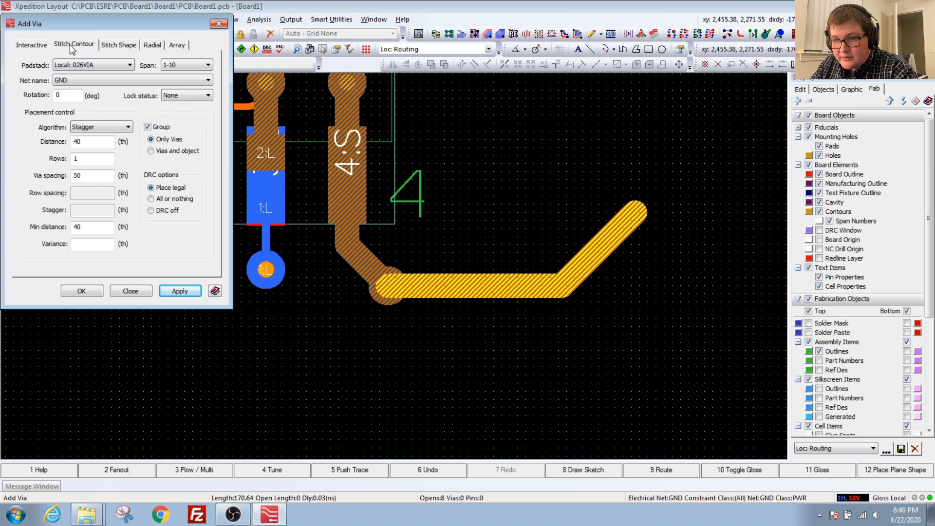
{"action": "left_click", "coordinate": [180, 291]}
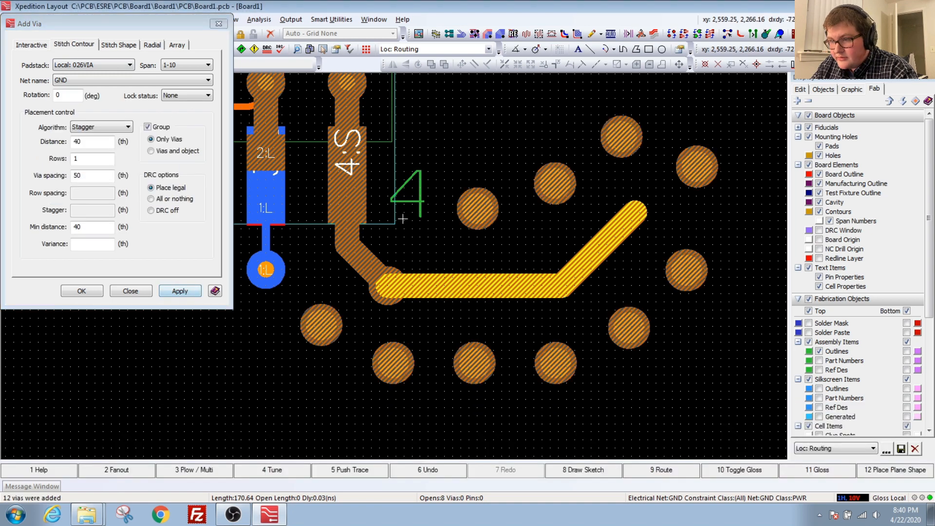
Undo the stitching vias and close the Add Via dialog.
{"action": "scroll", "coordinate": [402, 219], "scroll_direction": "down", "scroll_amount": 3}
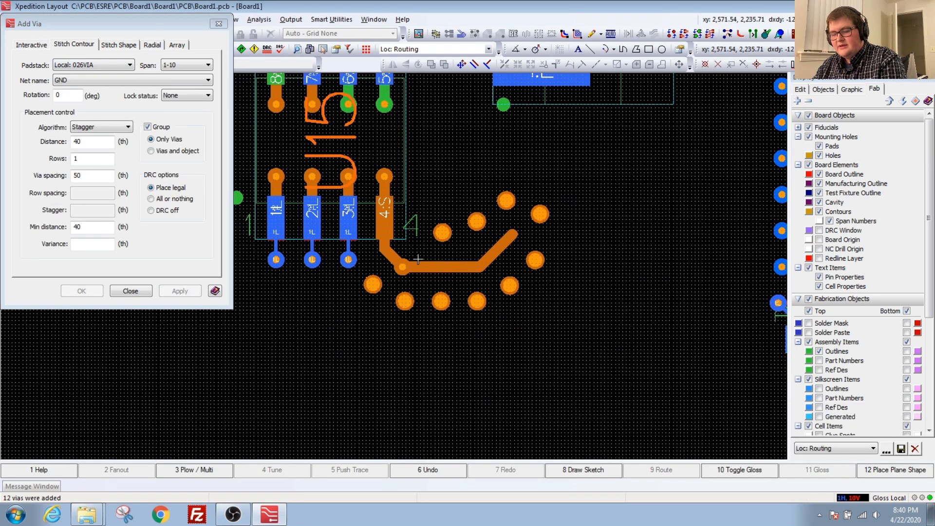
{"action": "left_click", "coordinate": [417, 260]}
{"action": "key", "text": "ctrl+z"}
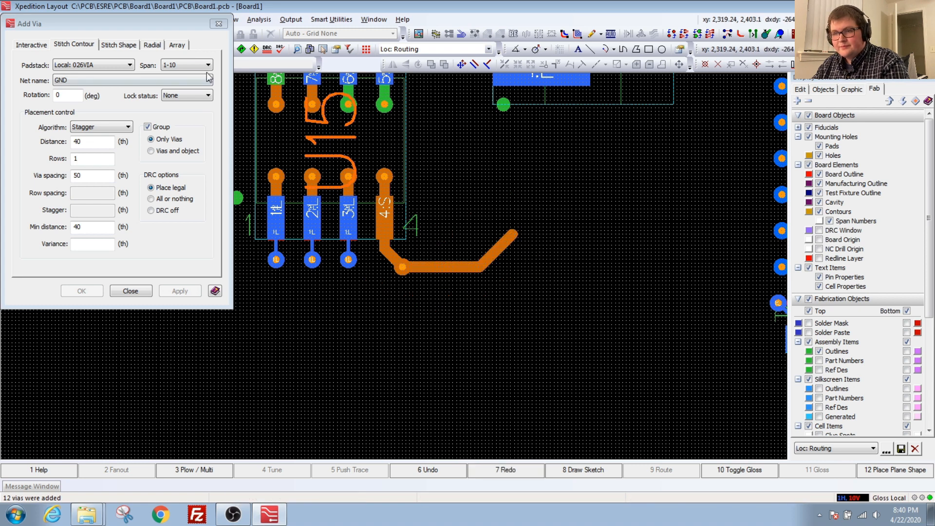
{"action": "left_click", "coordinate": [218, 23]}
{"action": "left_click", "coordinate": [499, 249]}
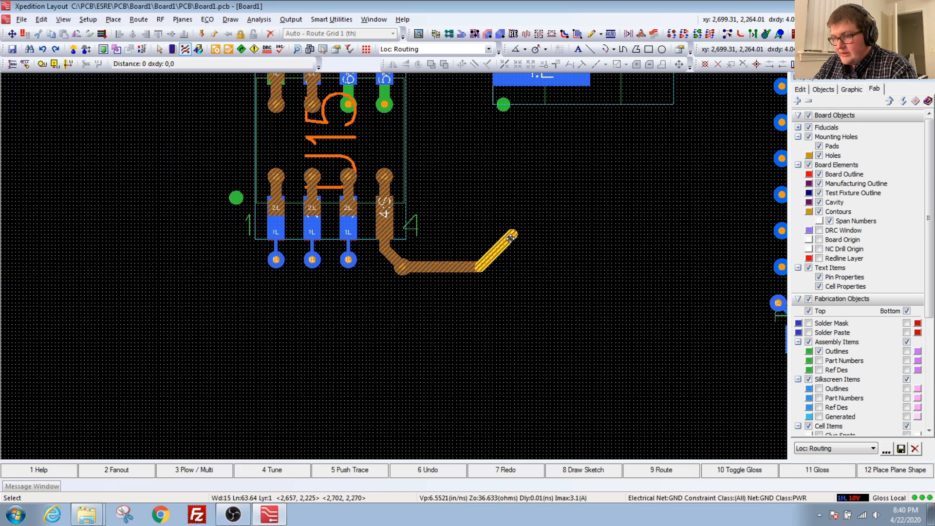
{"action": "right_click", "coordinate": [510, 306]}
{"action": "left_click", "coordinate": [552, 243]}
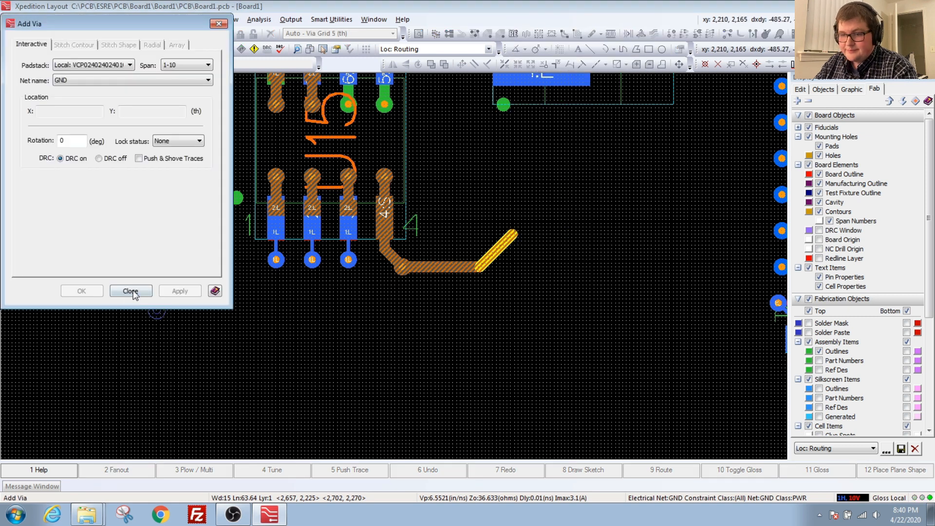
{"action": "left_click", "coordinate": [130, 290]}
Delete the bent trace beyond the via and move the via directly below U15 pin 4.
{"action": "left_click_drag", "start_coordinate": [438, 221], "coordinate": [544, 323]}
{"action": "key", "text": "Delete"}
{"action": "scroll", "coordinate": [399, 266], "scroll_direction": "up", "scroll_amount": 3}
{"action": "left_click", "coordinate": [411, 269]}
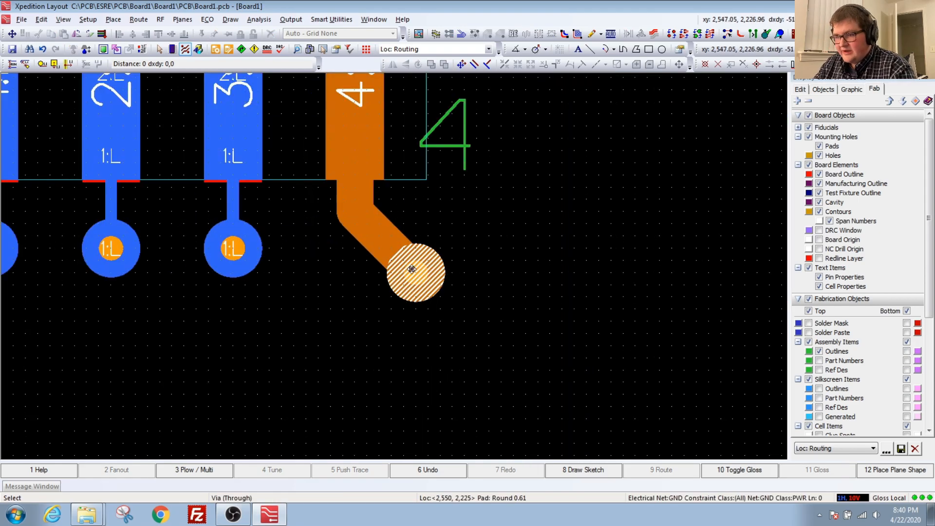
{"action": "left_click_drag", "start_coordinate": [412, 269], "coordinate": [375, 253]}
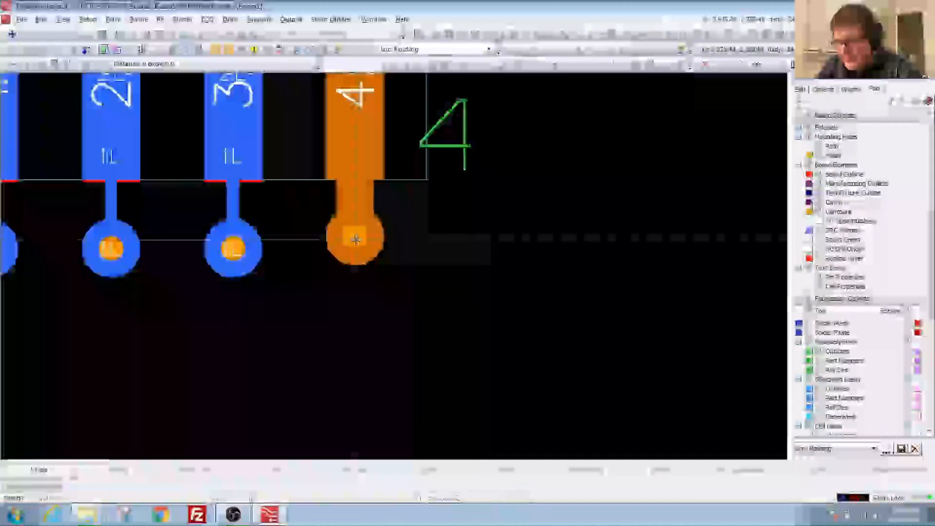
Delete the via and the short trace attached to U15 pin 4.
{"action": "left_click", "coordinate": [357, 239]}
{"action": "left_click_drag", "start_coordinate": [304, 291], "coordinate": [421, 203]}
{"action": "key", "text": "Delete"}
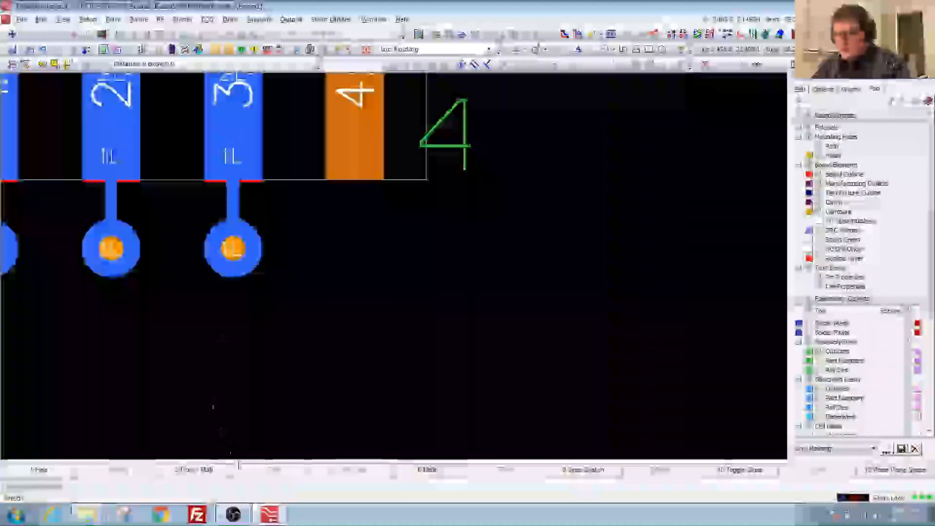
Switch to draw mode to review its function-key commands, and open the Message Window to read its output.
{"action": "left_click", "coordinate": [198, 49]}
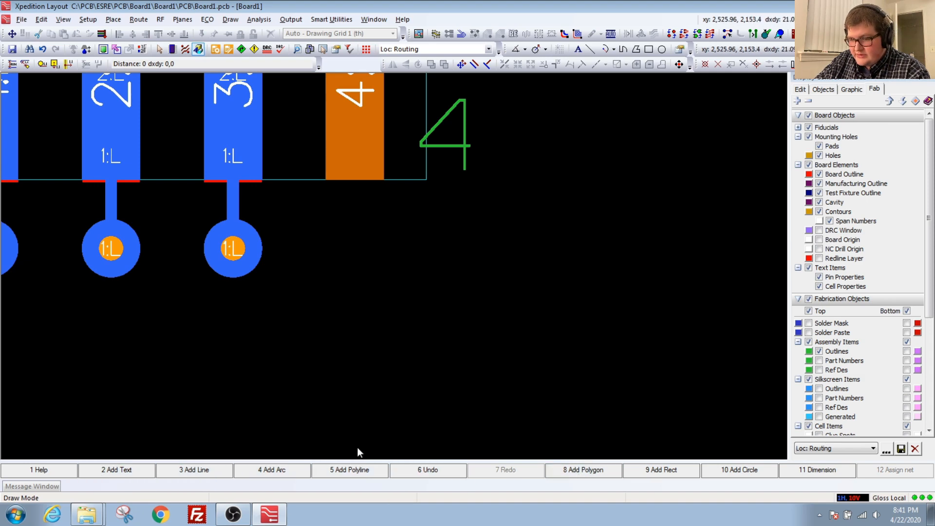
{"action": "scroll", "coordinate": [275, 411], "scroll_direction": "down", "scroll_amount": 2}
{"action": "scroll", "coordinate": [288, 401], "scroll_direction": "down", "scroll_amount": 3}
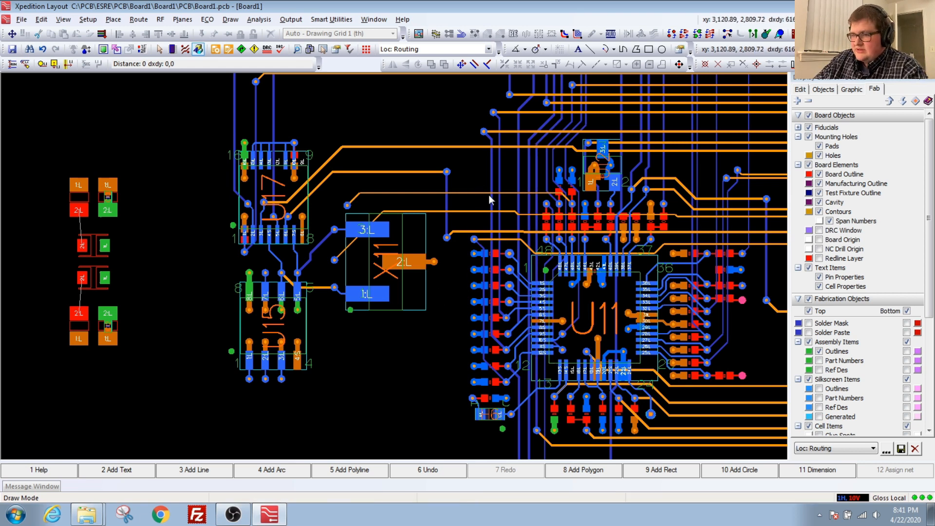
{"action": "scroll", "coordinate": [490, 199], "scroll_direction": "down", "scroll_amount": 3}
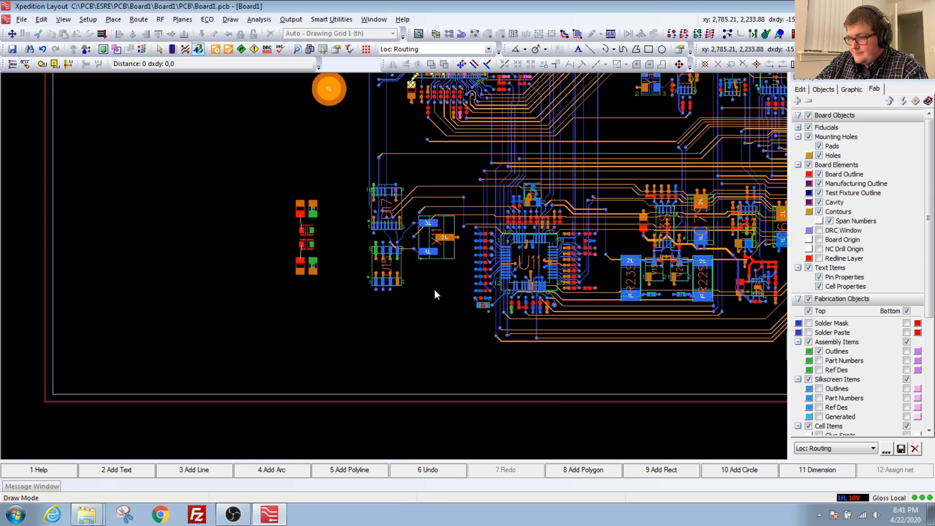
{"action": "middle_click_drag", "start_coordinate": [434, 289], "coordinate": [460, 268]}
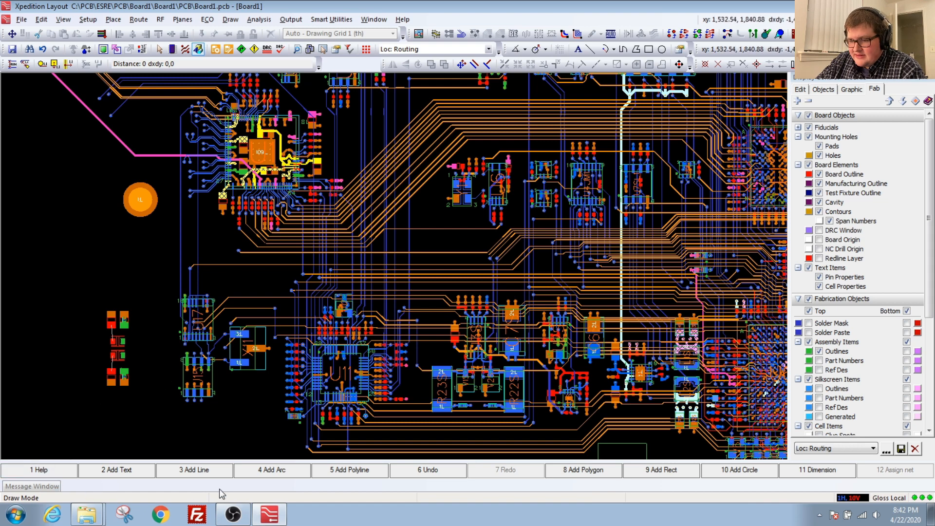
{"action": "left_click", "coordinate": [42, 487]}
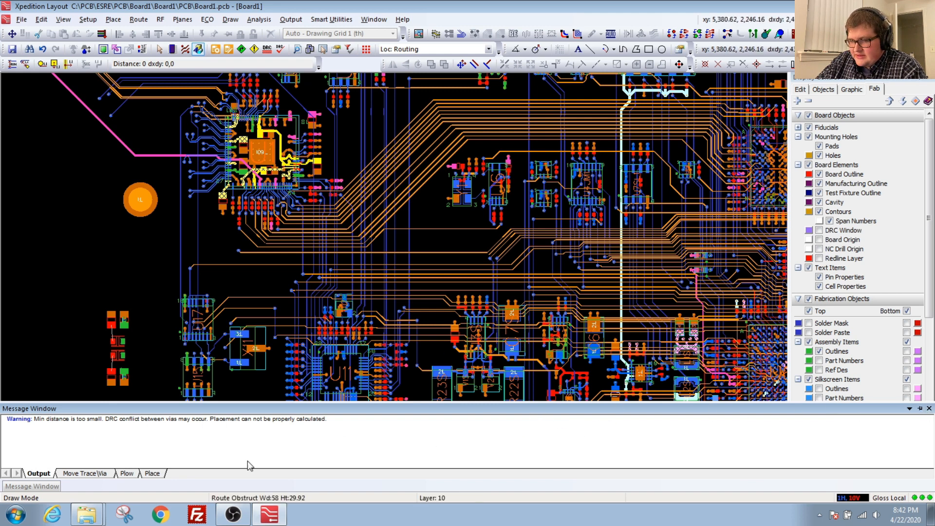
Switch to place mode and try to move R178 onto the part directly above it.
{"action": "scroll", "coordinate": [221, 267], "scroll_direction": "up", "scroll_amount": 6}
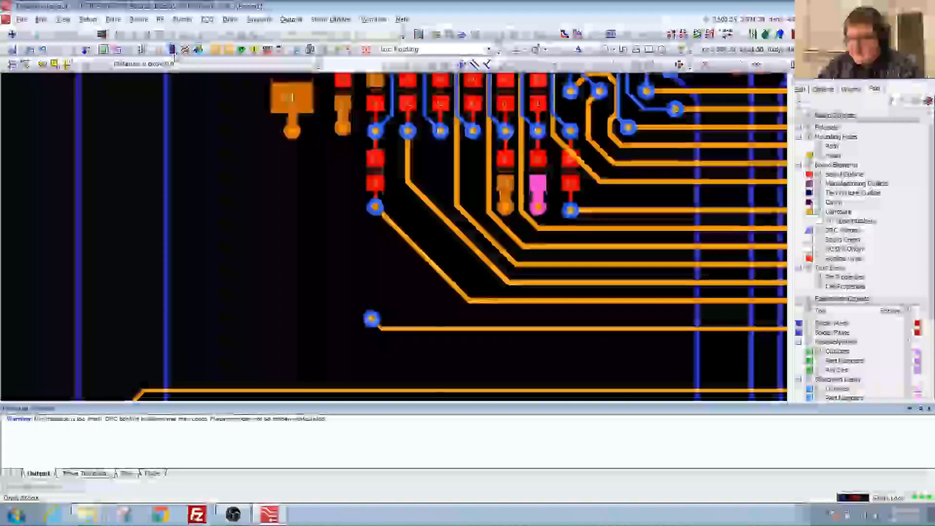
{"action": "left_click", "coordinate": [173, 50]}
{"action": "middle_click_drag", "start_coordinate": [364, 170], "coordinate": [351, 256]}
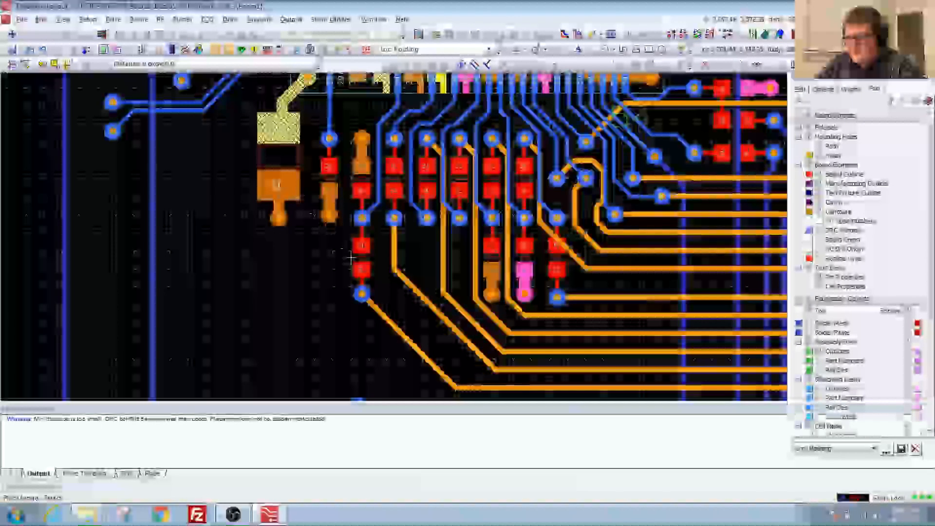
{"action": "left_click_drag", "start_coordinate": [362, 256], "coordinate": [349, 165]}
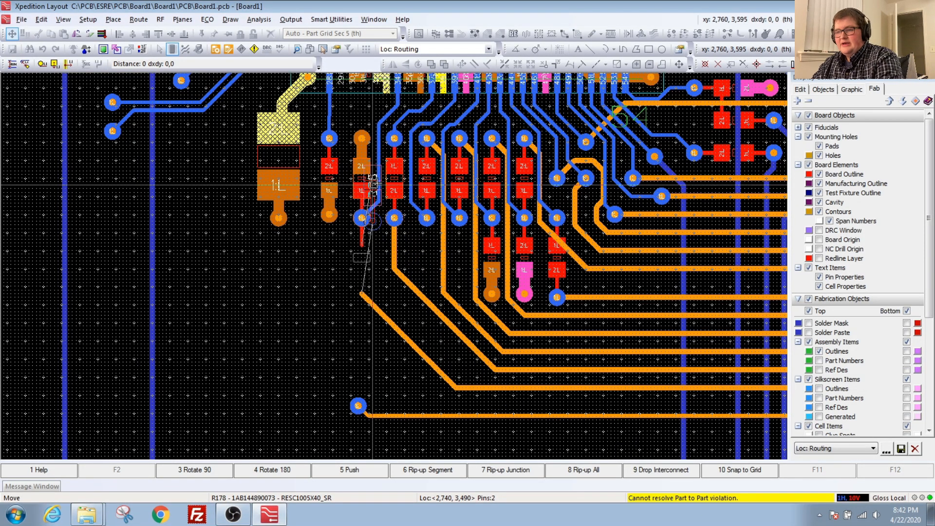
{"action": "left_click", "coordinate": [361, 188]}
{"action": "scroll", "coordinate": [361, 187], "scroll_direction": "up", "scroll_amount": 1}
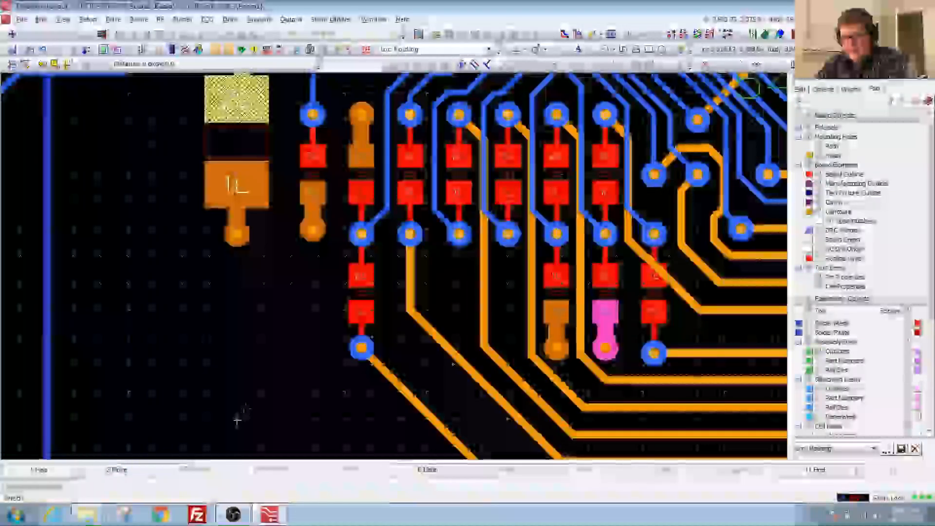
Switch to route mode, select the short GND trace beside the large two-pad component to review its status details, and clear the selection.
{"action": "left_click", "coordinate": [185, 49]}
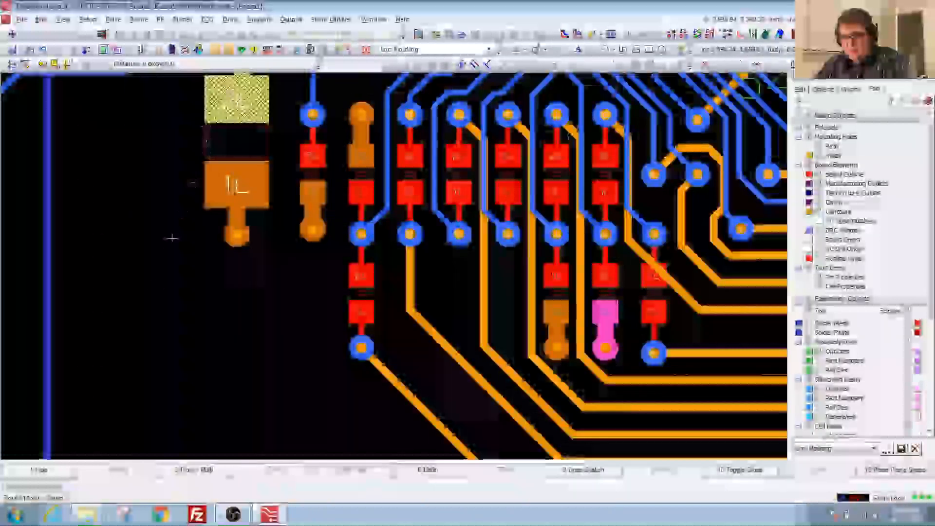
{"action": "left_click", "coordinate": [309, 214]}
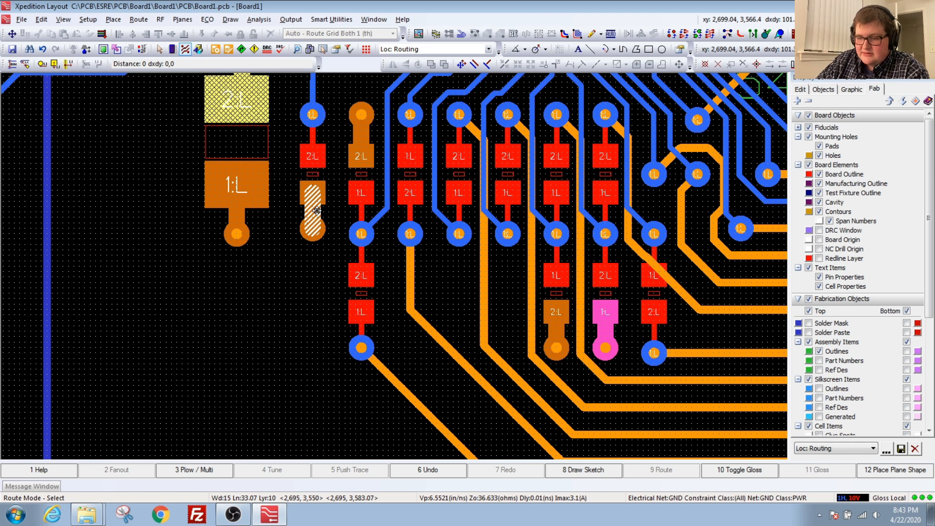
{"action": "double_click", "coordinate": [317, 210]}
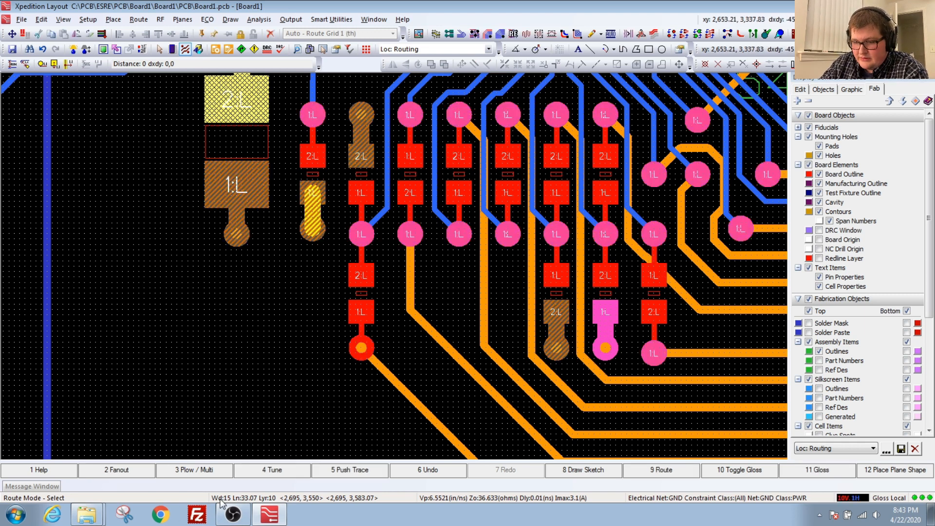
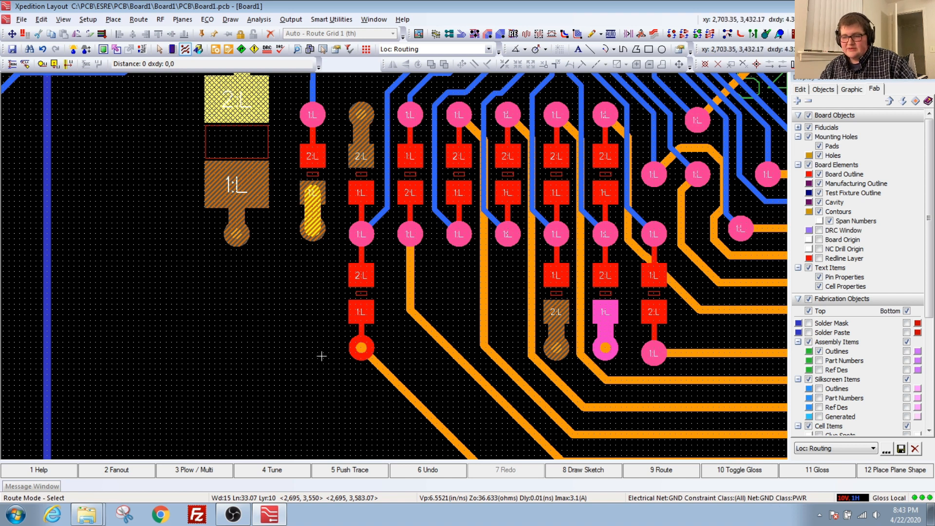
{"action": "left_click", "coordinate": [499, 406]}
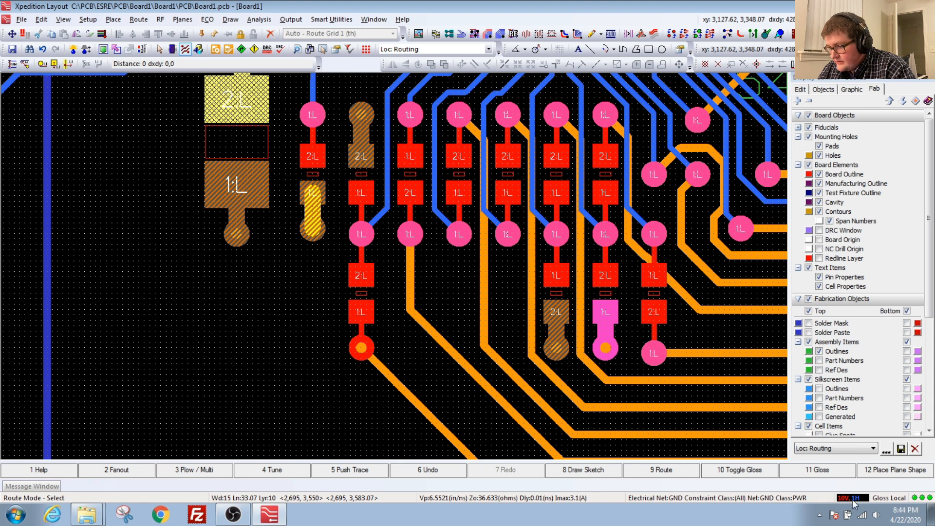
{"action": "left_click", "coordinate": [460, 200]}
{"action": "left_click", "coordinate": [475, 280]}
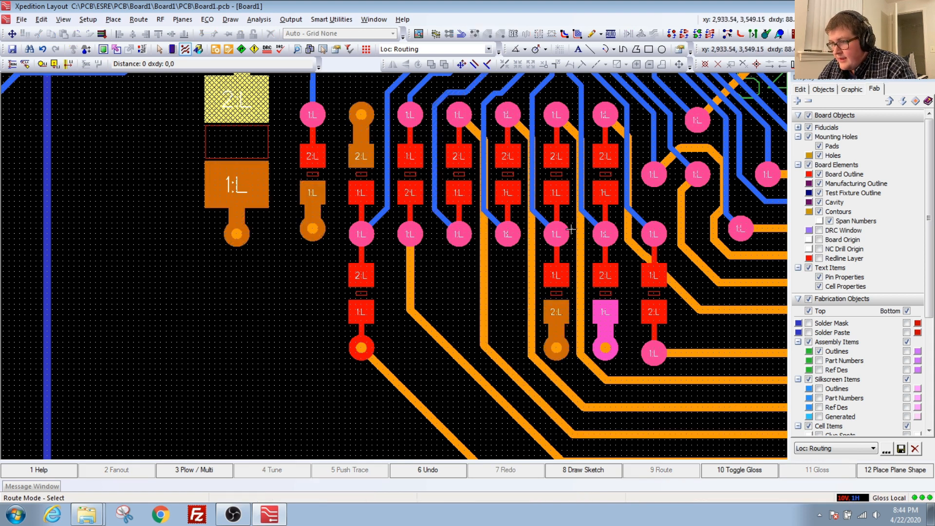
Open the Layer Settings from the route options in Editor Control, review each layer's bias and layer pair, and close the dialog.
{"action": "left_click", "coordinate": [241, 49]}
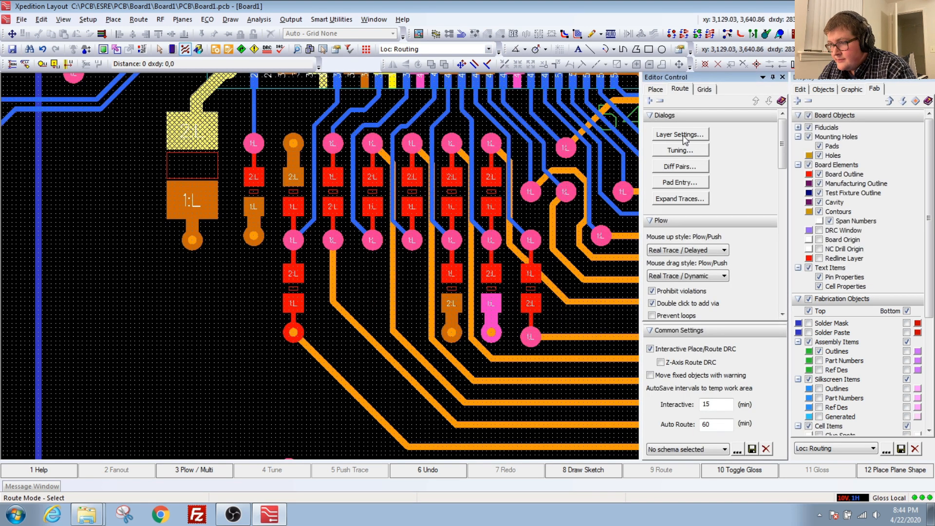
{"action": "left_click", "coordinate": [680, 132]}
{"action": "left_click_drag", "start_coordinate": [684, 121], "coordinate": [298, 123]}
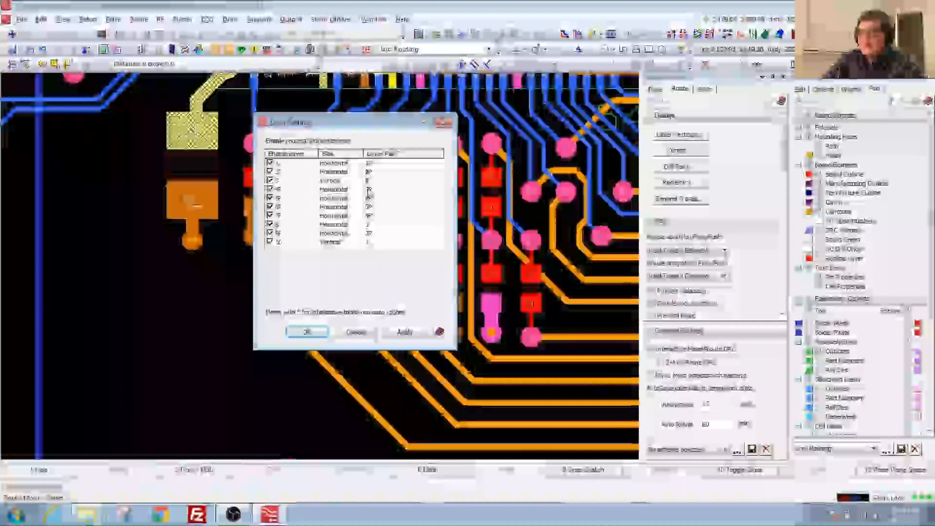
{"action": "left_click", "coordinate": [443, 121]}
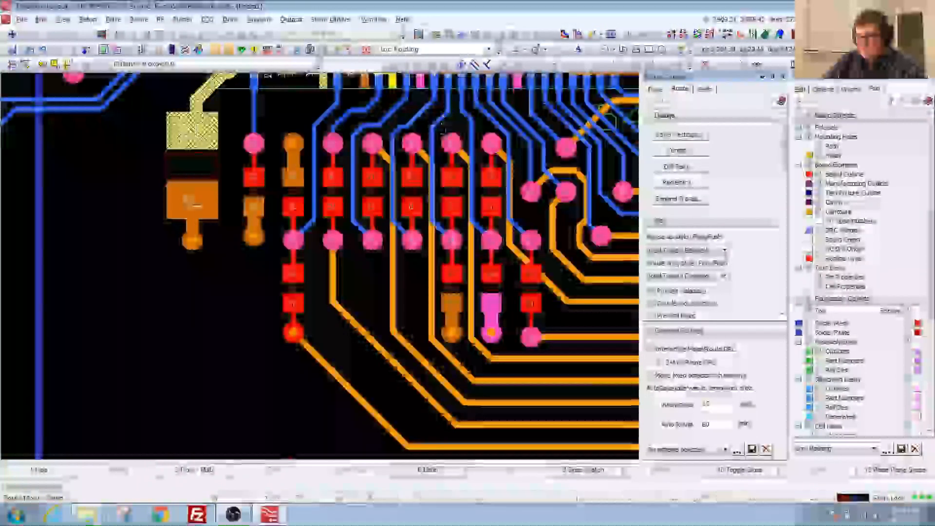
Examine the horizontal and vertical trace directions across the board, including the routing around connector X6 and the board edge beyond it.
{"action": "scroll", "coordinate": [198, 269], "scroll_direction": "down", "scroll_amount": 10}
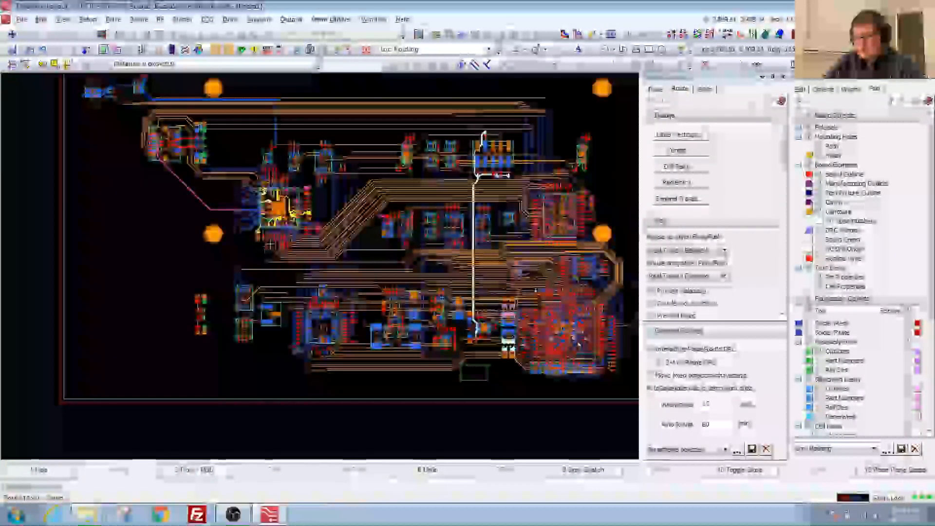
{"action": "scroll", "coordinate": [266, 236], "scroll_direction": "up", "scroll_amount": 4}
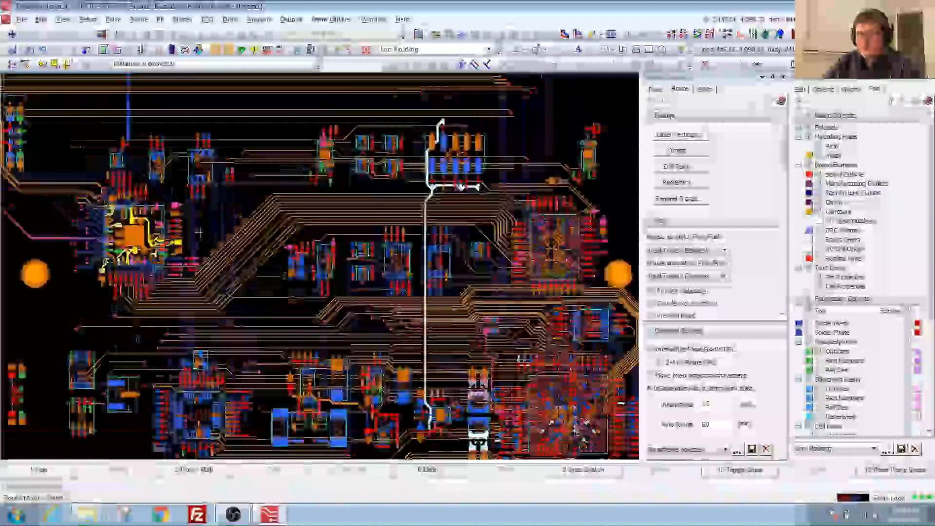
{"action": "scroll", "coordinate": [257, 229], "scroll_direction": "down", "scroll_amount": 3}
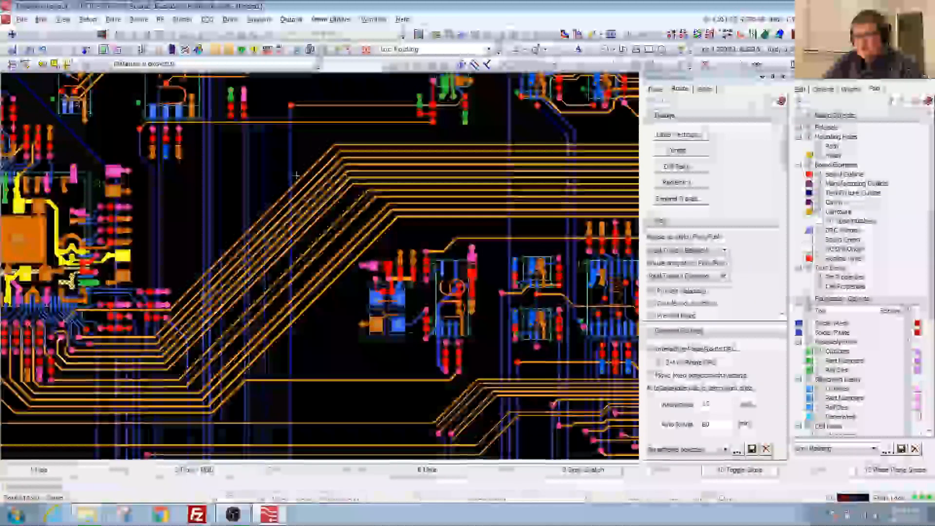
{"action": "scroll", "coordinate": [408, 179], "scroll_direction": "down", "scroll_amount": 5}
{"action": "scroll", "coordinate": [410, 242], "scroll_direction": "up", "scroll_amount": 5}
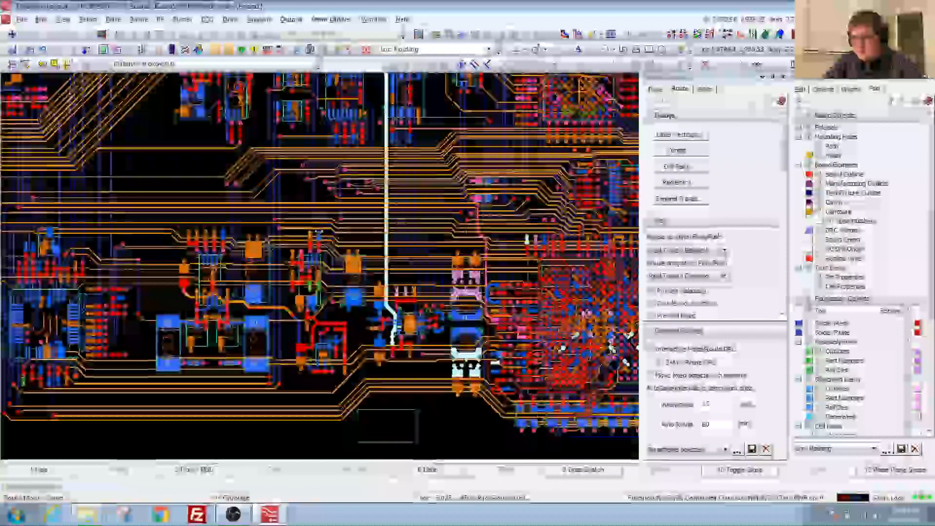
{"action": "middle_click_drag", "start_coordinate": [368, 228], "coordinate": [294, 228]}
{"action": "middle_click_drag", "start_coordinate": [344, 210], "coordinate": [328, 352]}
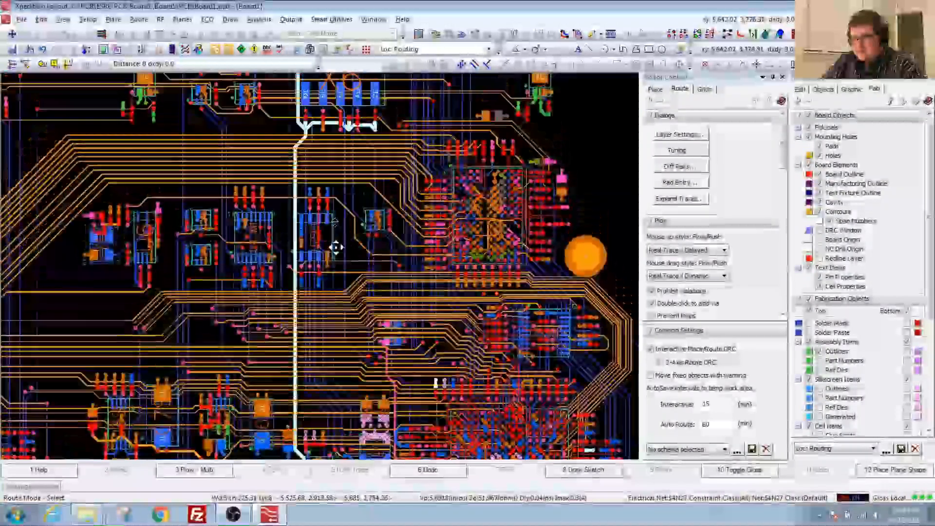
{"action": "middle_click_drag", "start_coordinate": [334, 247], "coordinate": [332, 366]}
{"action": "scroll", "coordinate": [440, 222], "scroll_direction": "up", "scroll_amount": 4}
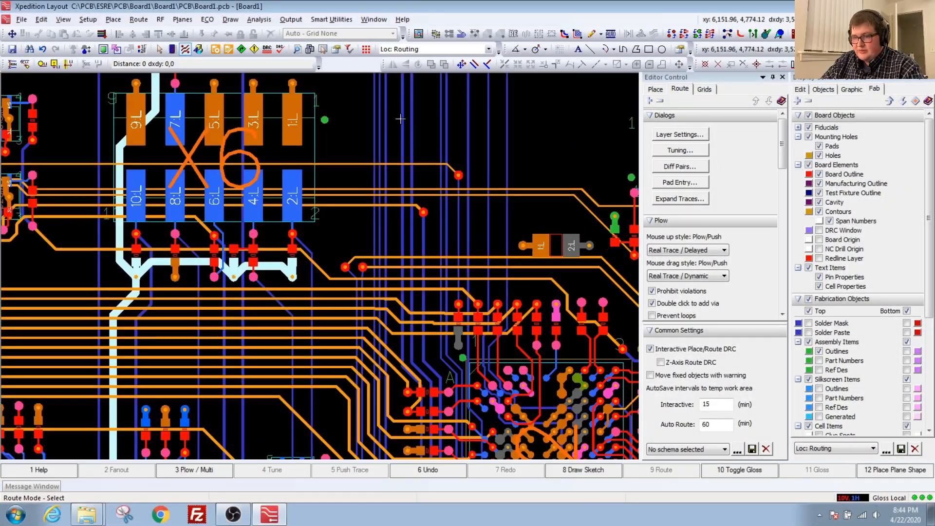
{"action": "scroll", "coordinate": [408, 197], "scroll_direction": "down", "scroll_amount": 4}
{"action": "middle_click_drag", "start_coordinate": [409, 197], "coordinate": [407, 199]}
{"action": "left_click_drag", "start_coordinate": [407, 200], "coordinate": [222, 307]}
{"action": "middle_click_drag", "start_coordinate": [468, 174], "coordinate": [343, 209]}
{"action": "middle_click_drag", "start_coordinate": [176, 217], "coordinate": [269, 220]}
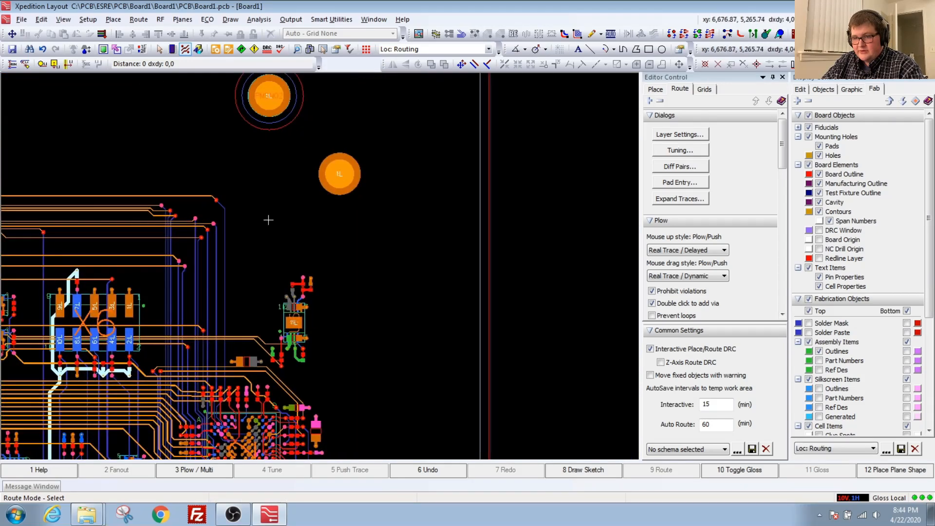
Copy the via at the end of the FAKE_0_UPPER_LATCH_H trace into the empty board area beside it.
{"action": "scroll", "coordinate": [220, 211], "scroll_direction": "up", "scroll_amount": 4}
{"action": "left_click", "coordinate": [208, 157]}
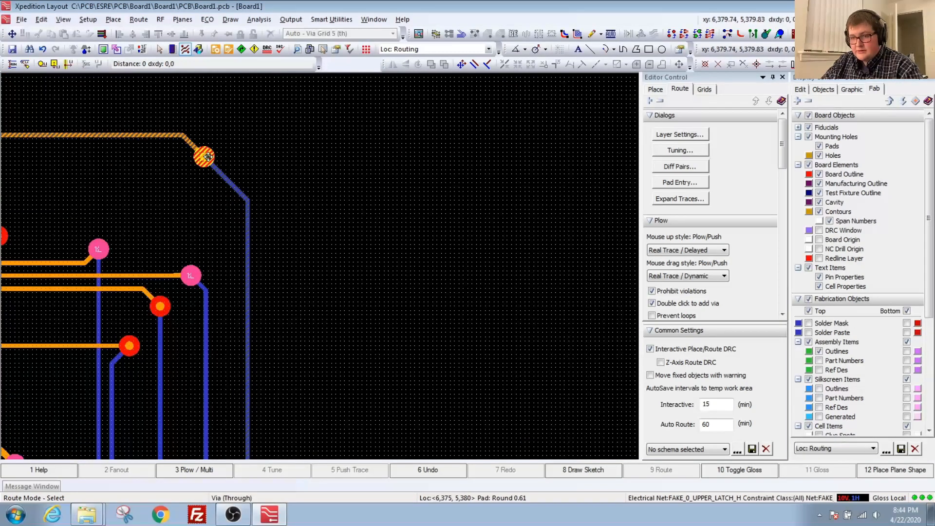
{"action": "left_click_drag", "start_coordinate": [208, 156], "coordinate": [482, 175], "text": "ctrl"}
{"action": "left_click", "coordinate": [420, 215]}
{"action": "mouse_move", "coordinate": [412, 197]}
{"action": "middle_mouse_down"}
{"action": "mouse_move", "coordinate": [445, 199]}
{"action": "mouse_move", "coordinate": [380, 175]}
{"action": "middle_mouse_up"}
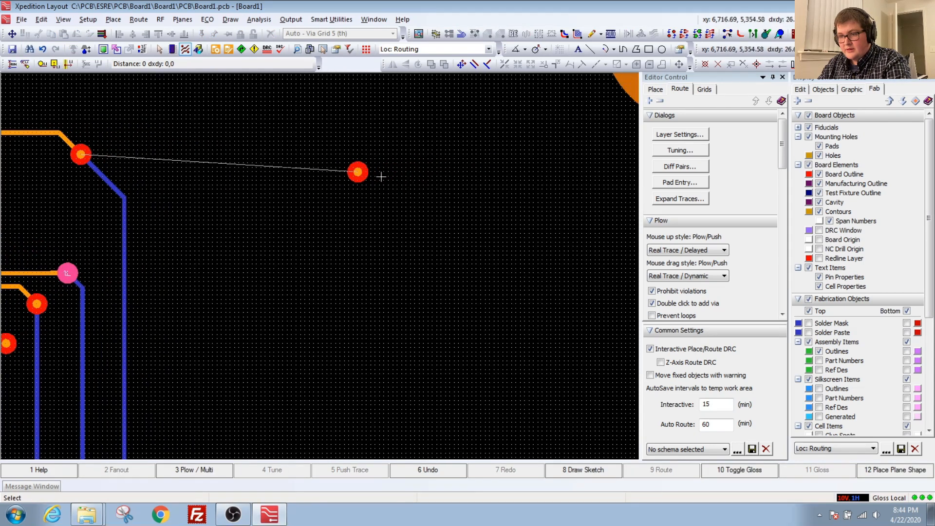
Try to route a short vertical trace from the copied via on layer 10, then undo it.
{"action": "left_click", "coordinate": [369, 170]}
{"action": "left_click", "coordinate": [358, 171]}
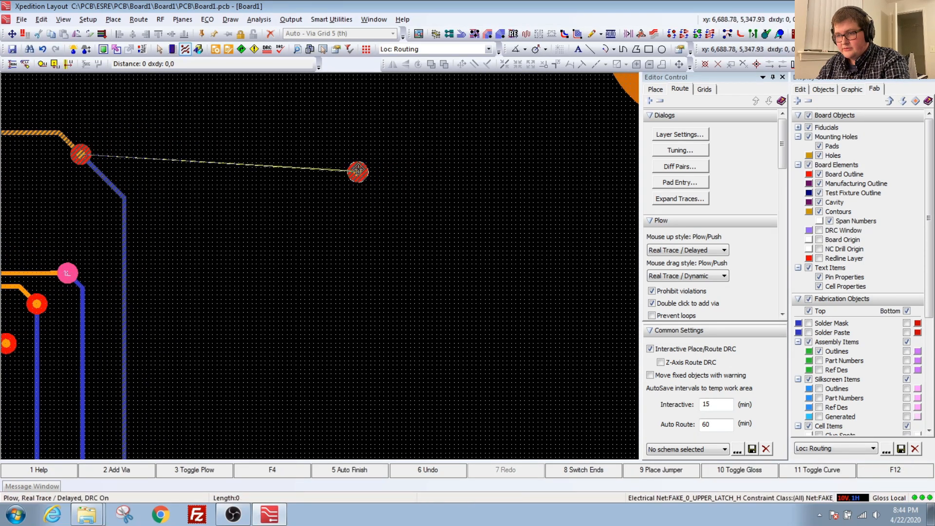
{"action": "key", "text": "Escape"}
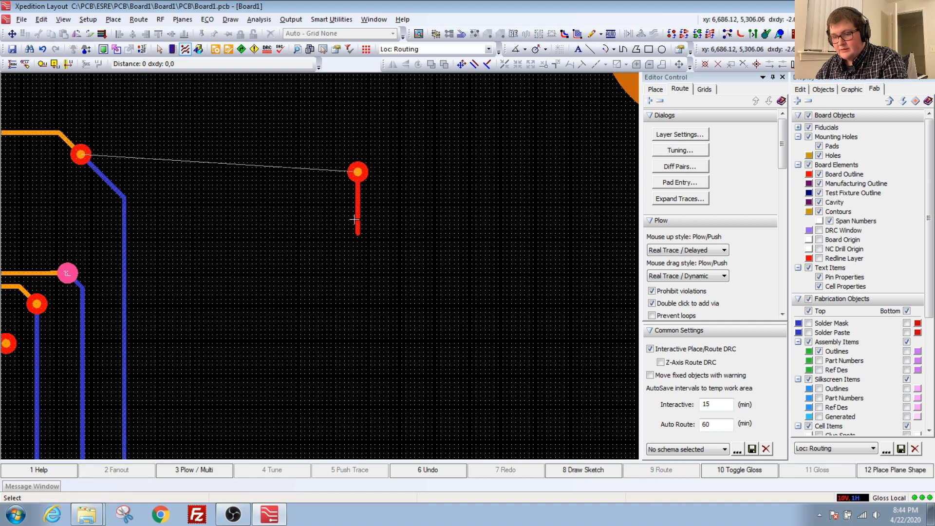
{"action": "key", "text": "ctrl+z"}
Switch the active routing layer between 8 and 3, isolate the active layer's display briefly, and finish with layer 3 active.
{"action": "left_click", "coordinate": [262, 209]}
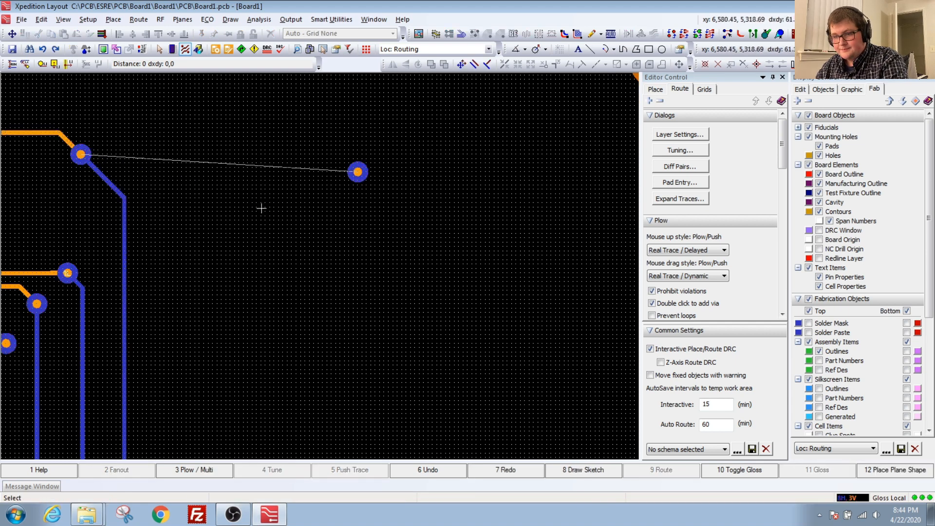
{"action": "left_click", "coordinate": [56, 135]}
{"action": "left_click", "coordinate": [231, 213]}
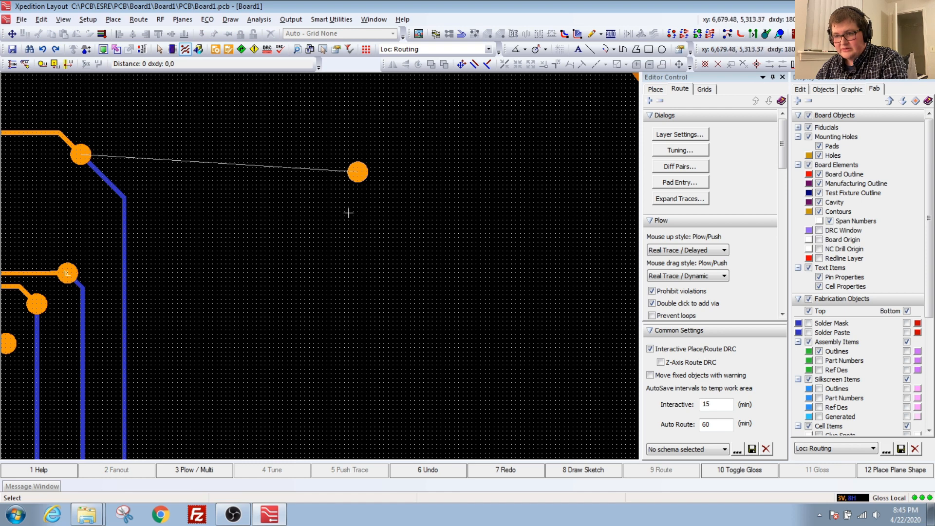
{"action": "right_click_drag", "start_coordinate": [382, 319], "coordinate": [331, 162]}
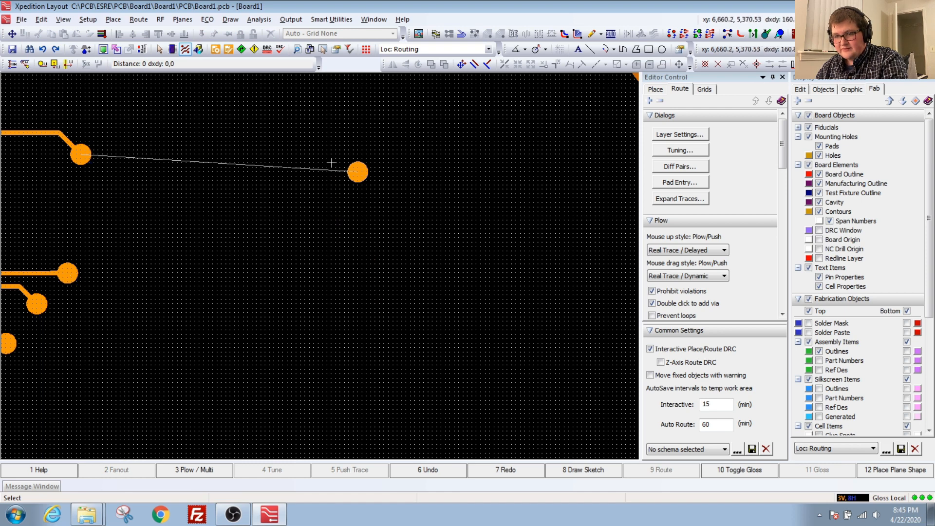
{"action": "middle_click_drag", "start_coordinate": [292, 240], "coordinate": [257, 232]}
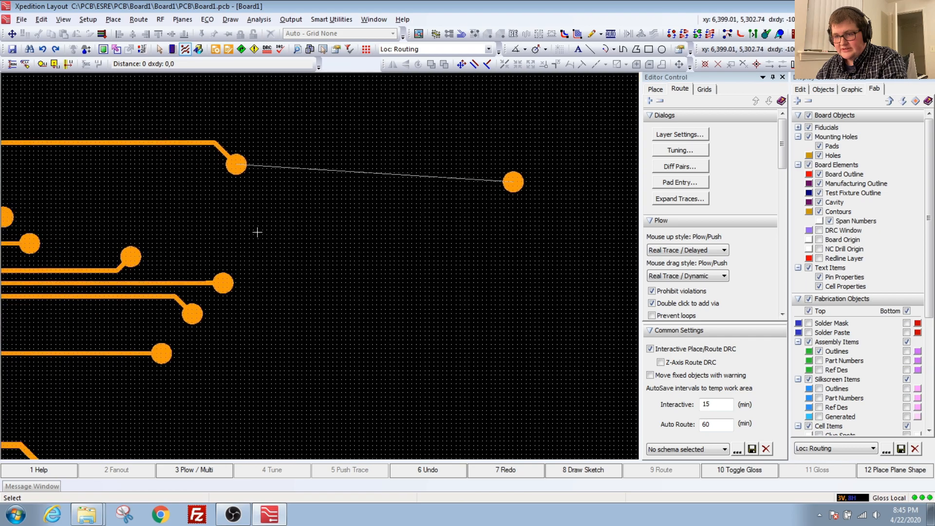
{"action": "right_click_drag", "start_coordinate": [412, 312], "coordinate": [359, 206]}
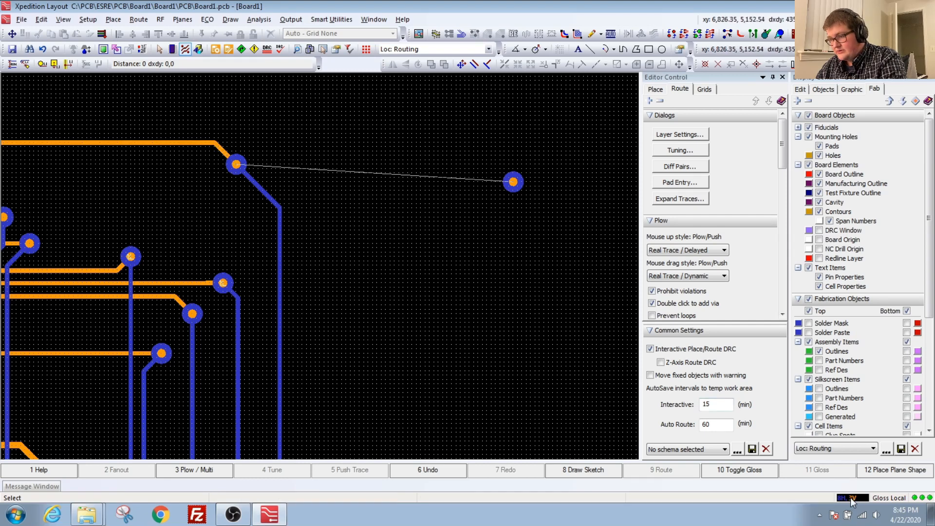
{"action": "left_click", "coordinate": [197, 143]}
{"action": "left_click", "coordinate": [357, 219]}
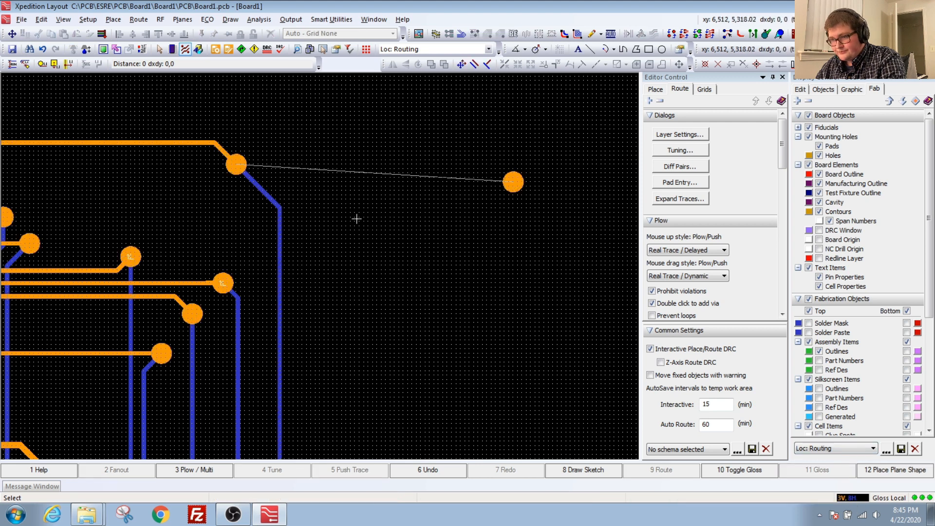
Route a horizontal trace from the copied via on layer 3, add a via, and continue vertically on layer 8.
{"action": "middle_click_drag", "start_coordinate": [480, 231], "coordinate": [350, 228]}
{"action": "left_click", "coordinate": [382, 179]}
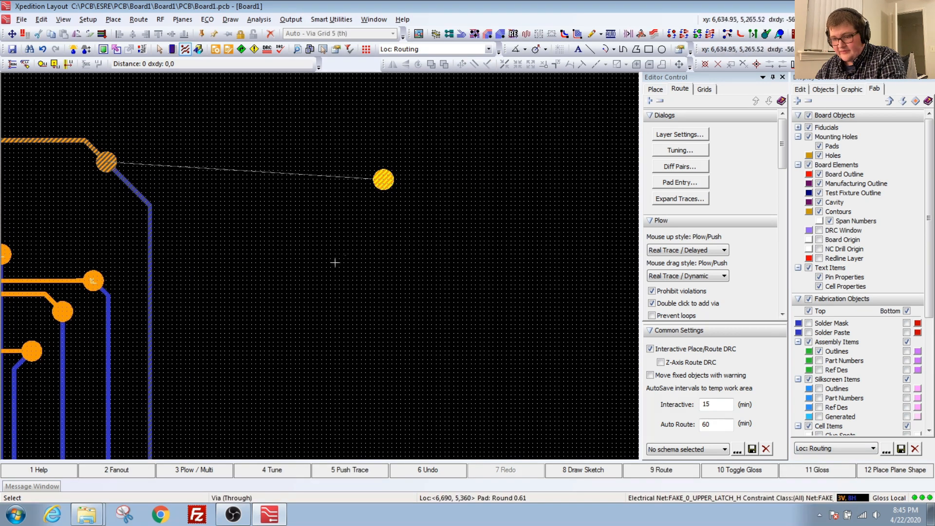
{"action": "middle_click_drag", "start_coordinate": [394, 252], "coordinate": [346, 261]}
{"action": "left_click", "coordinate": [289, 196]}
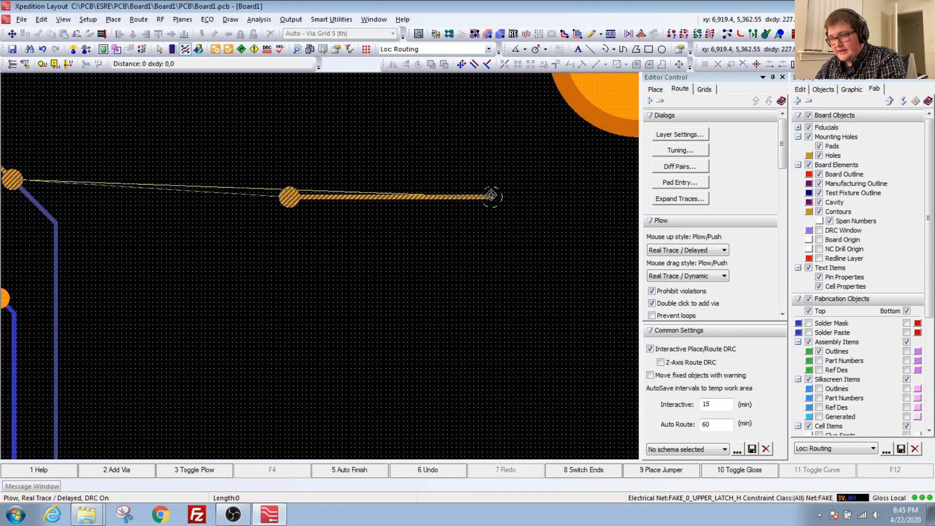
{"action": "double_click", "coordinate": [492, 195]}
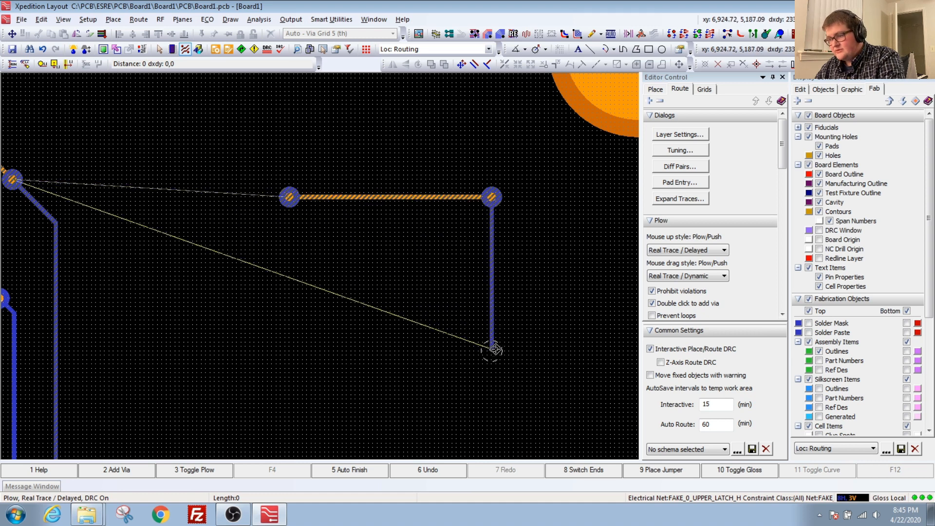
{"action": "left_click", "coordinate": [495, 369]}
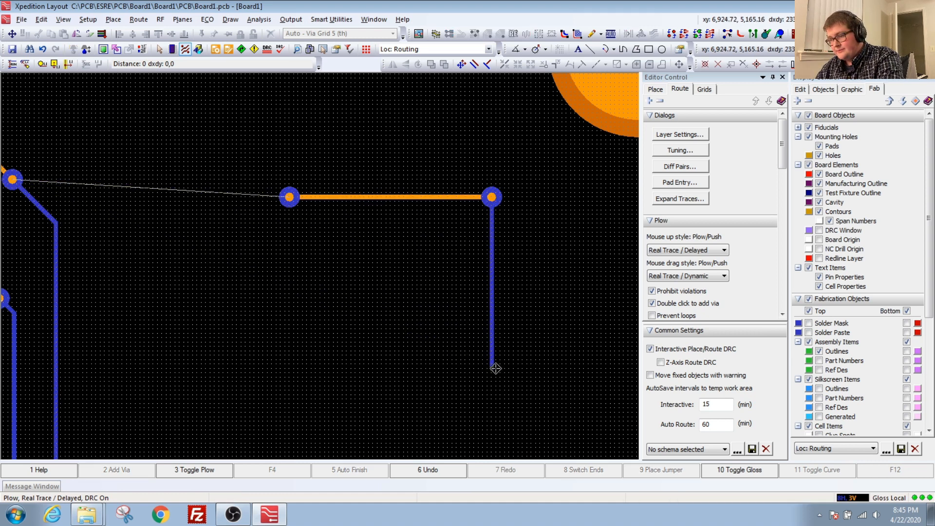
Review the routing bias and layer pair assignments in Layer Settings, then close it without changes.
{"action": "scroll", "coordinate": [451, 224], "scroll_direction": "down", "scroll_amount": 1}
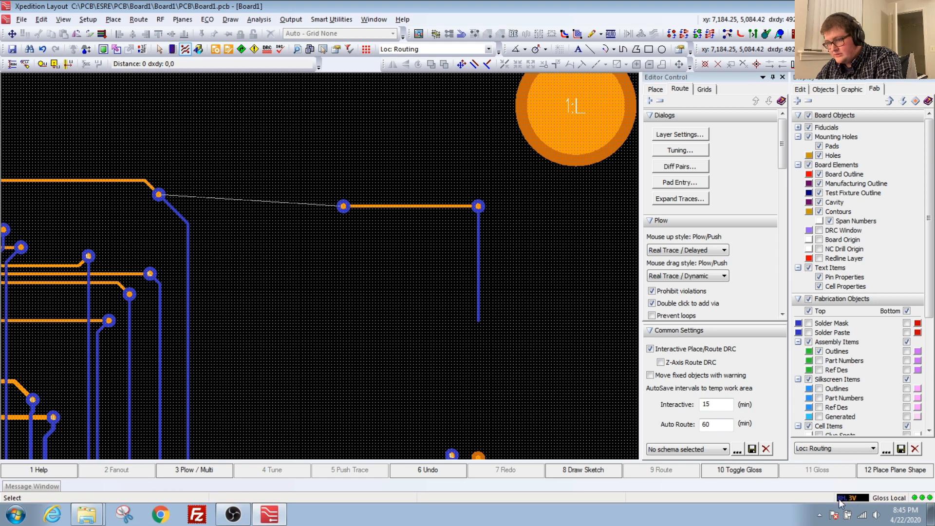
{"action": "scroll", "coordinate": [363, 216], "scroll_direction": "down", "scroll_amount": 1}
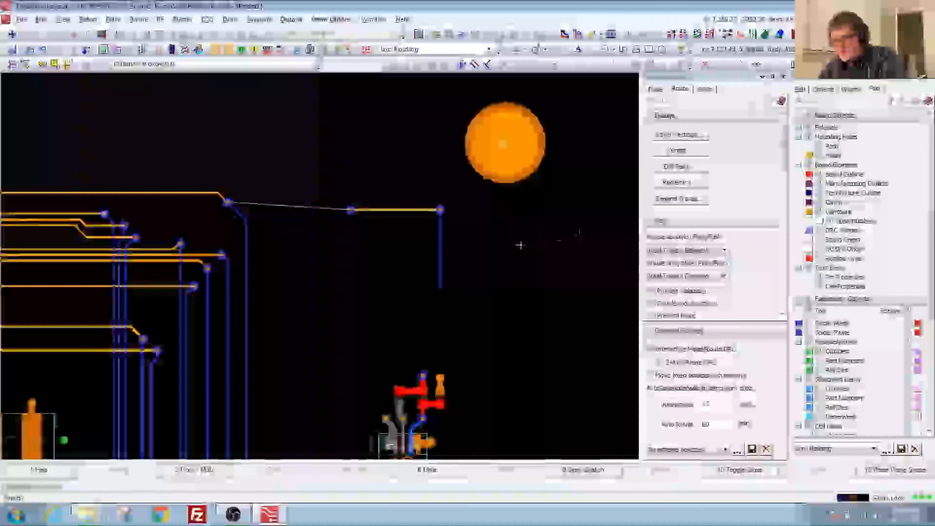
{"action": "left_click", "coordinate": [679, 135]}
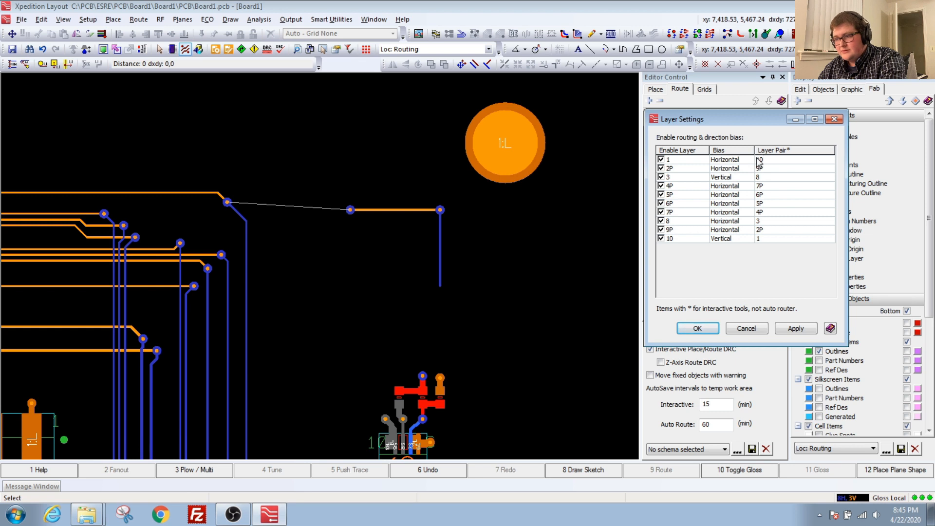
{"action": "left_click", "coordinate": [748, 329]}
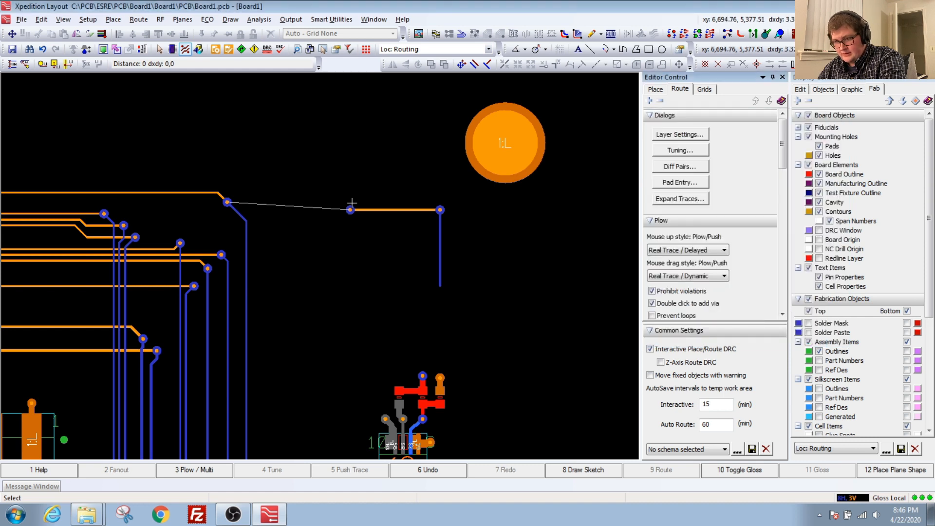
Delete the copied via together with the trace segments and via routed from it.
{"action": "scroll", "coordinate": [397, 224], "scroll_direction": "up", "scroll_amount": 3}
{"action": "mouse_move", "coordinate": [606, 322]}
{"action": "left_mouse_down"}
{"action": "mouse_move", "coordinate": [370, 126]}
{"action": "mouse_move", "coordinate": [246, 116]}
{"action": "left_mouse_up"}
{"action": "key", "text": "Delete"}
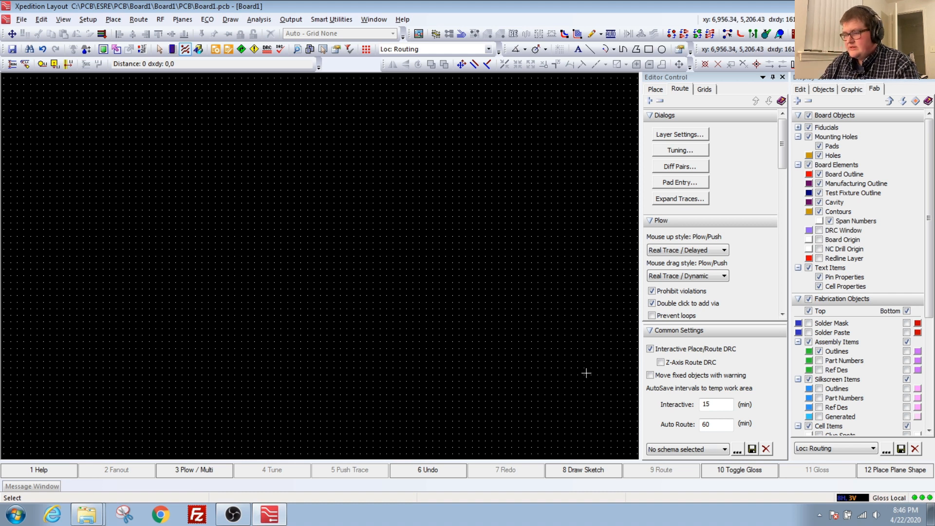
With gloss off, route a meandering 3V3 trace from the via beside L3 into the open area, ending with a via.
{"action": "scroll", "coordinate": [399, 292], "scroll_direction": "down", "scroll_amount": 3}
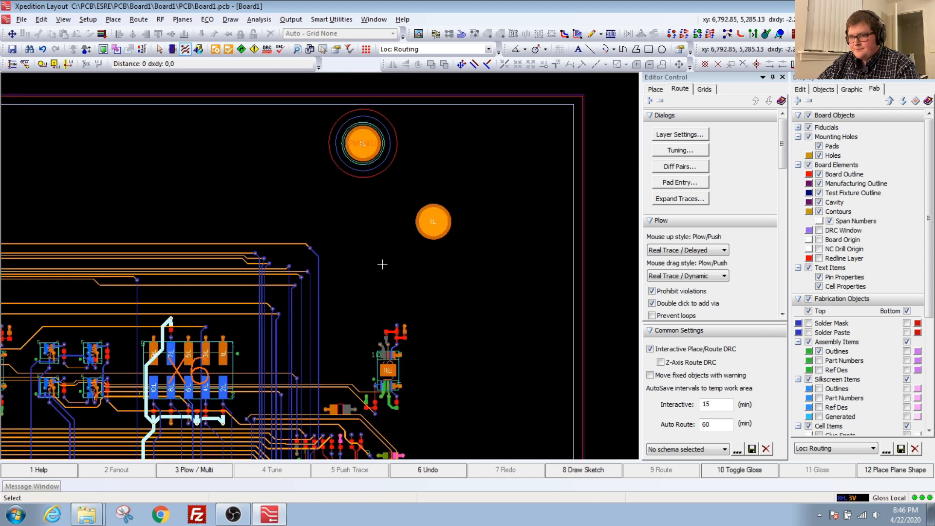
{"action": "right_click", "coordinate": [368, 266]}
{"action": "left_click", "coordinate": [358, 255]}
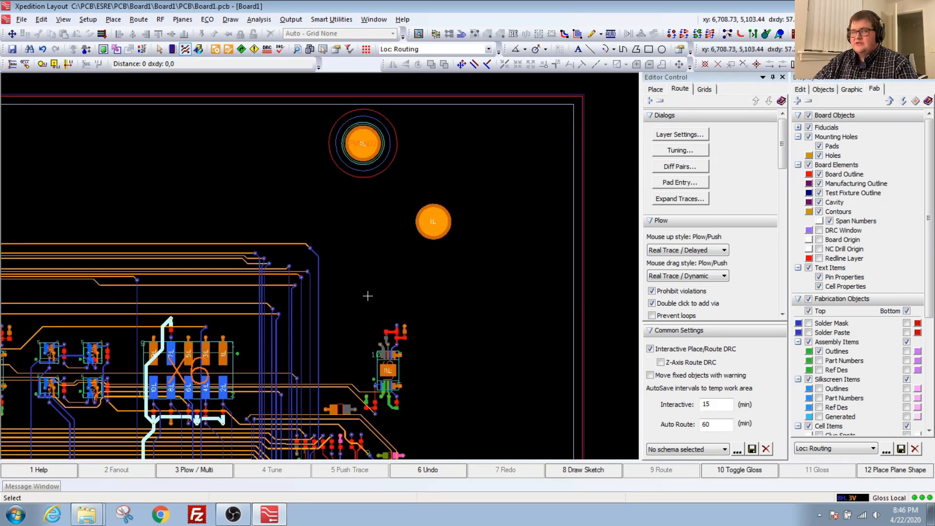
{"action": "middle_click_drag", "start_coordinate": [362, 287], "coordinate": [324, 291]}
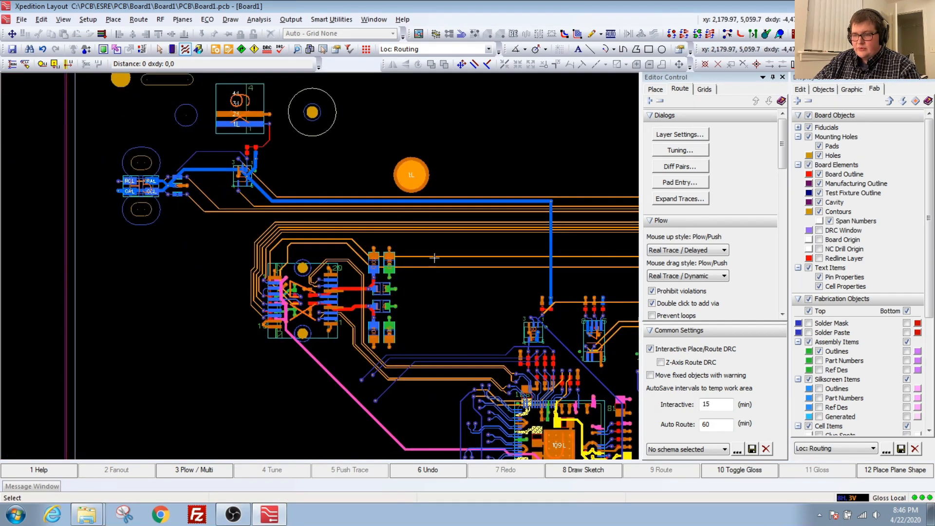
{"action": "scroll", "coordinate": [340, 275], "scroll_direction": "up", "scroll_amount": 3}
{"action": "middle_click_drag", "start_coordinate": [340, 255], "coordinate": [343, 269]}
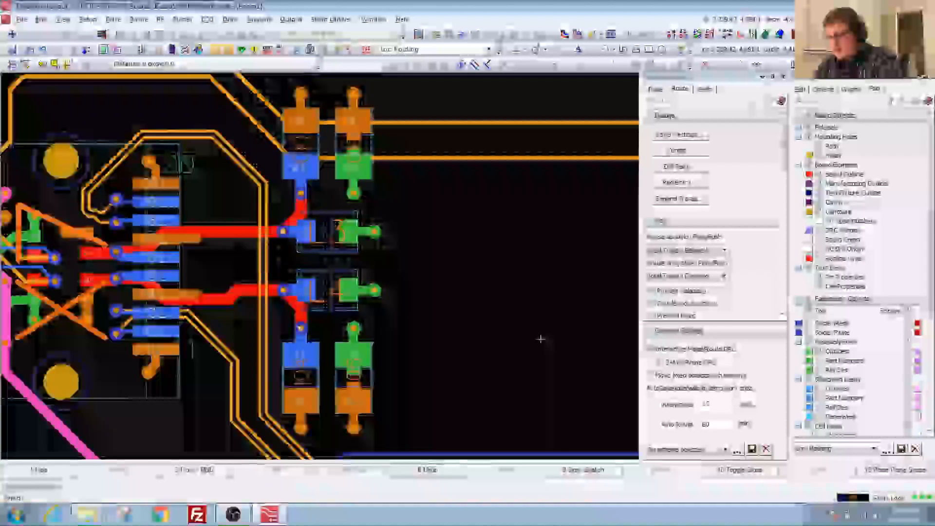
{"action": "left_click", "coordinate": [358, 225]}
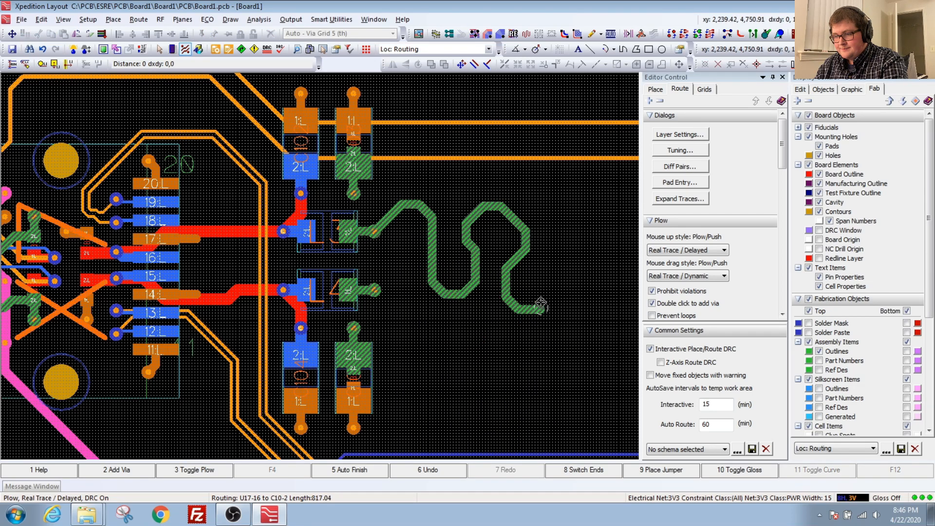
{"action": "middle_click_drag", "start_coordinate": [535, 392], "coordinate": [563, 404]}
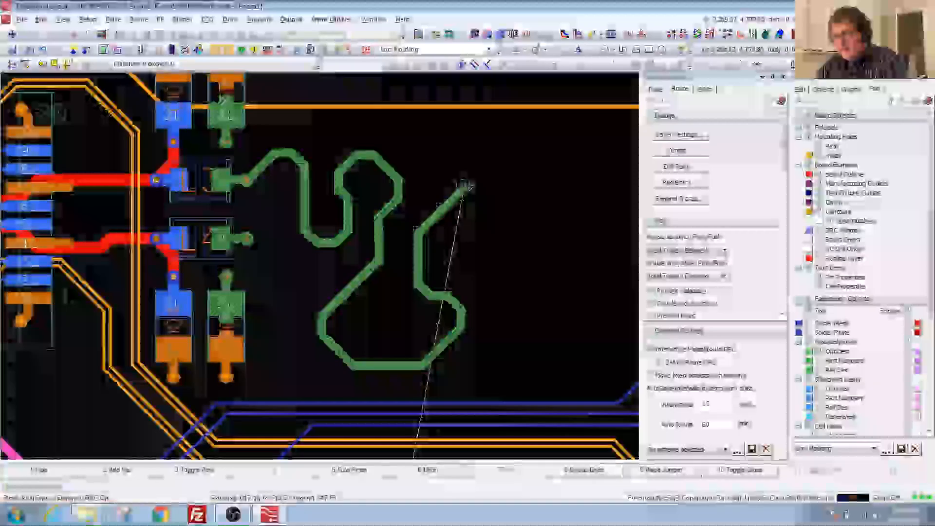
{"action": "middle_click_drag", "start_coordinate": [563, 338], "coordinate": [520, 317]}
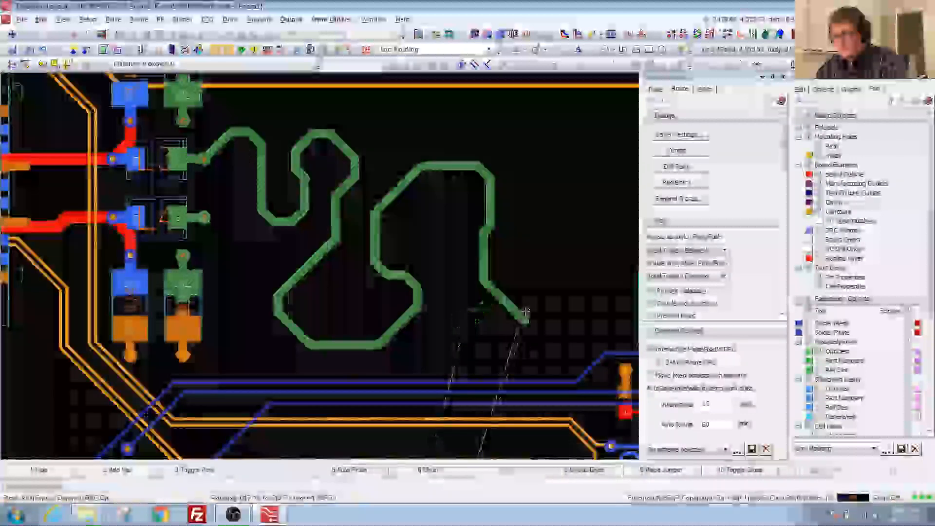
{"action": "double_click", "coordinate": [520, 317]}
{"action": "key", "text": "Escape"}
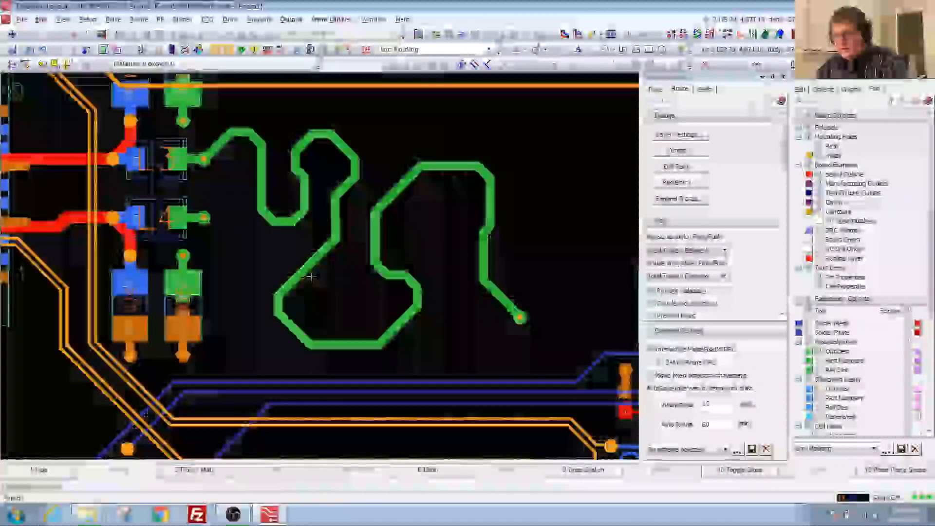
Gloss the meandering 3V3 trace into a direct path between its two vias.
{"action": "left_click", "coordinate": [315, 258]}
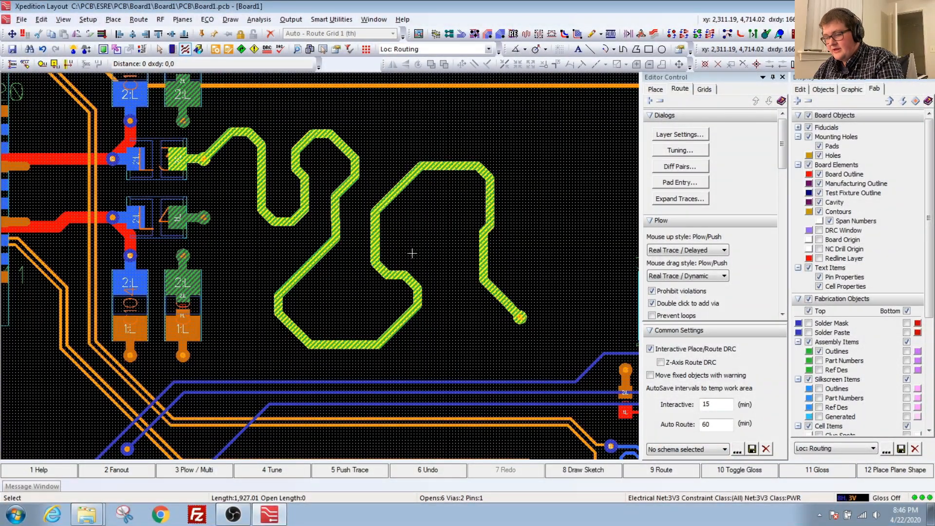
{"action": "key", "text": "ctrl+z"}
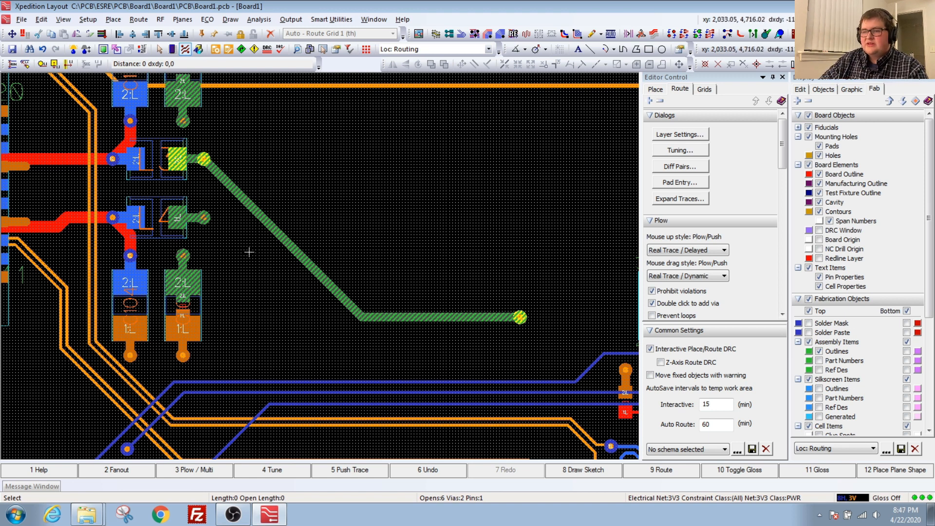
{"action": "left_click", "coordinate": [363, 317]}
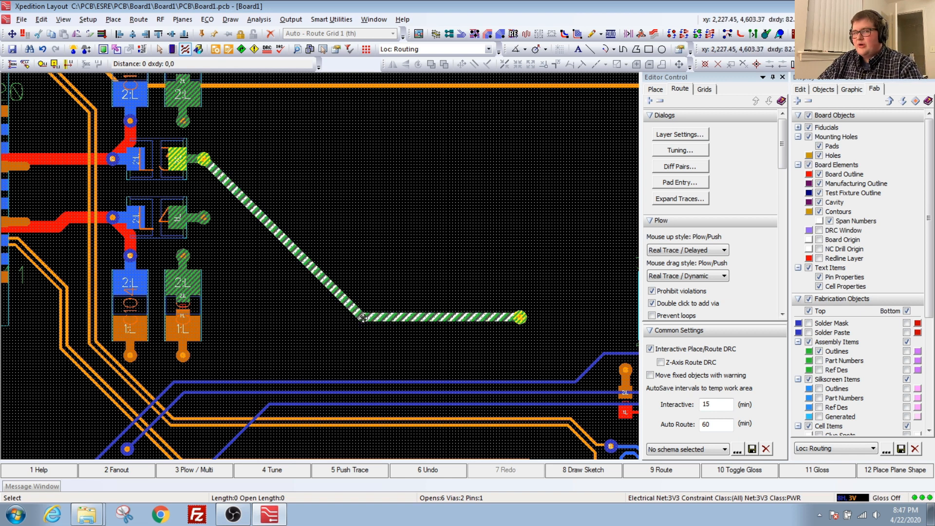
{"action": "left_click", "coordinate": [356, 295]}
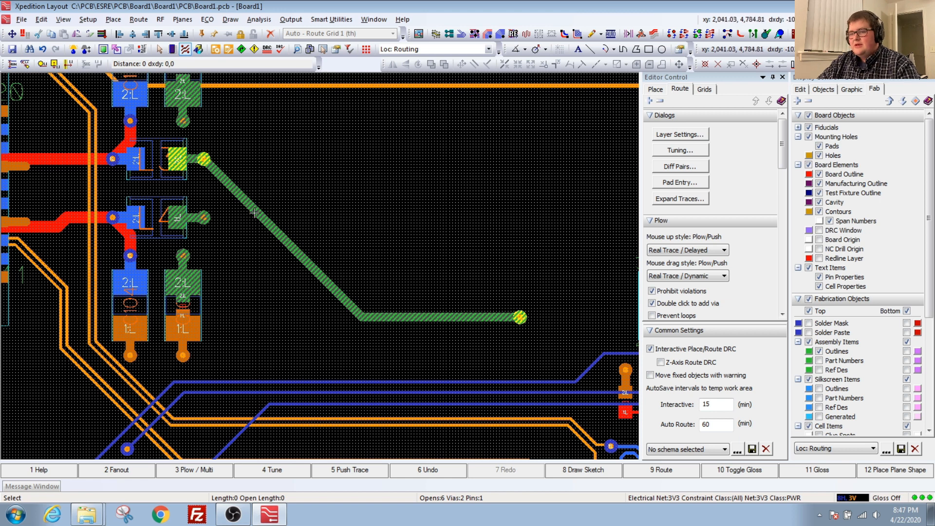
Delete the glossed 3V3 trace and its end via beside L3.
{"action": "left_click", "coordinate": [386, 351]}
{"action": "left_click_drag", "start_coordinate": [340, 352], "coordinate": [552, 276]}
{"action": "key", "text": "Delete"}
{"action": "middle_click_drag", "start_coordinate": [390, 271], "coordinate": [598, 301]}
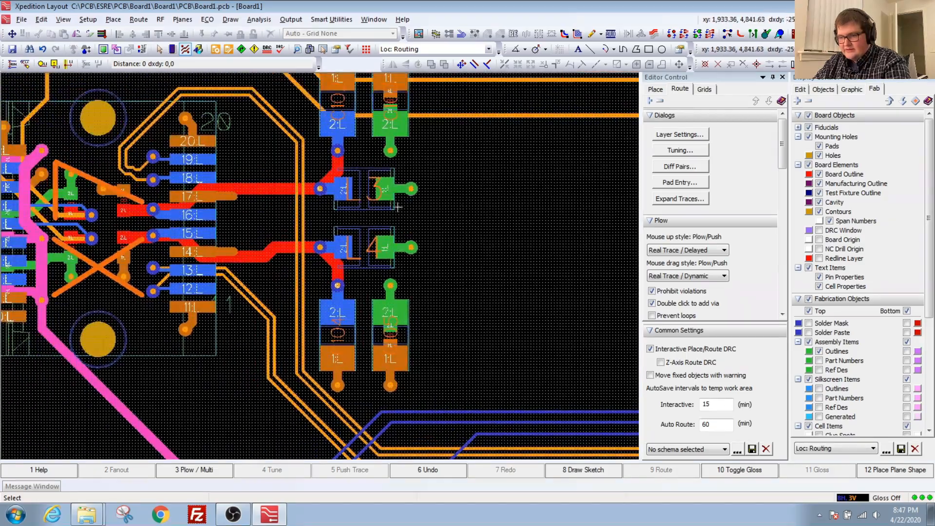
On SIGNAL_4, route a winding 3V3 trace from the via above L3, around the L3 via and down past the lower capacitors.
{"action": "left_click", "coordinate": [411, 189]}
{"action": "left_click", "coordinate": [429, 209]}
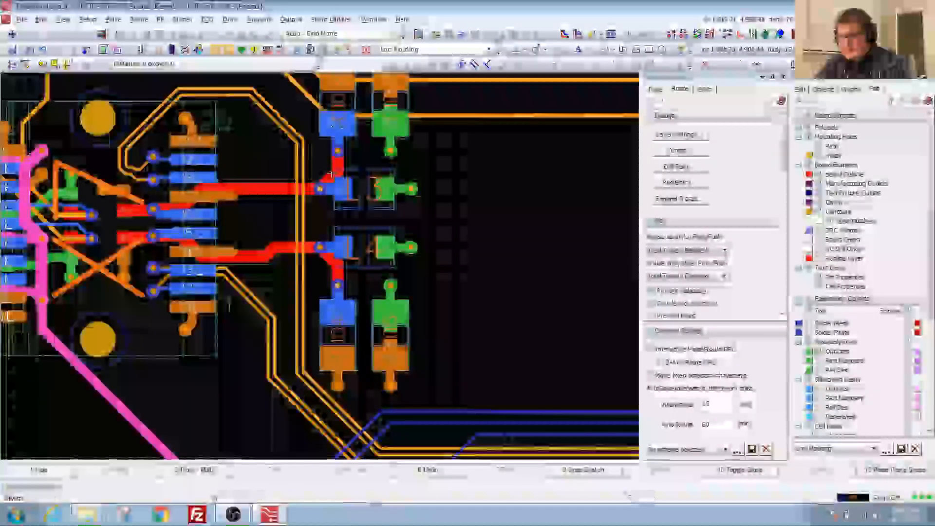
{"action": "left_click", "coordinate": [337, 170]}
{"action": "left_click", "coordinate": [470, 244]}
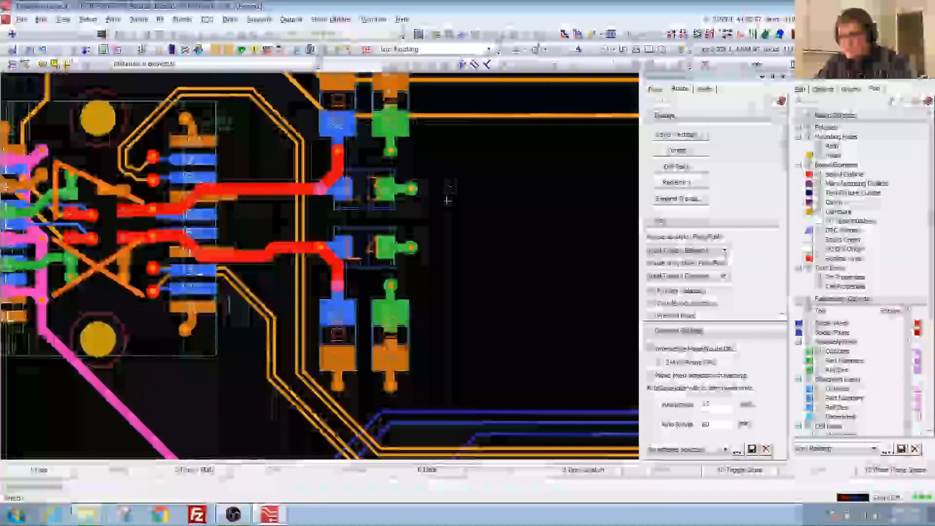
{"action": "key", "text": "Down"}
{"action": "left_click", "coordinate": [389, 152]}
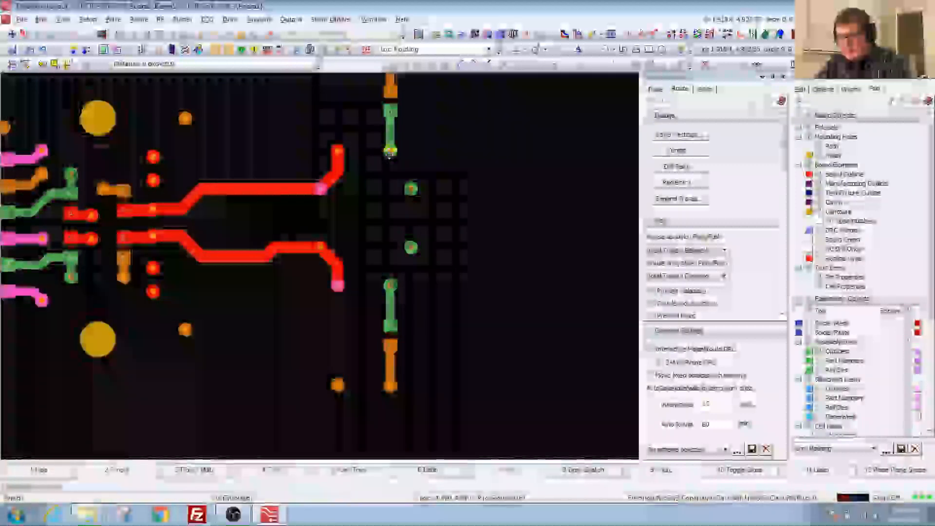
{"action": "key", "text": "F3"}
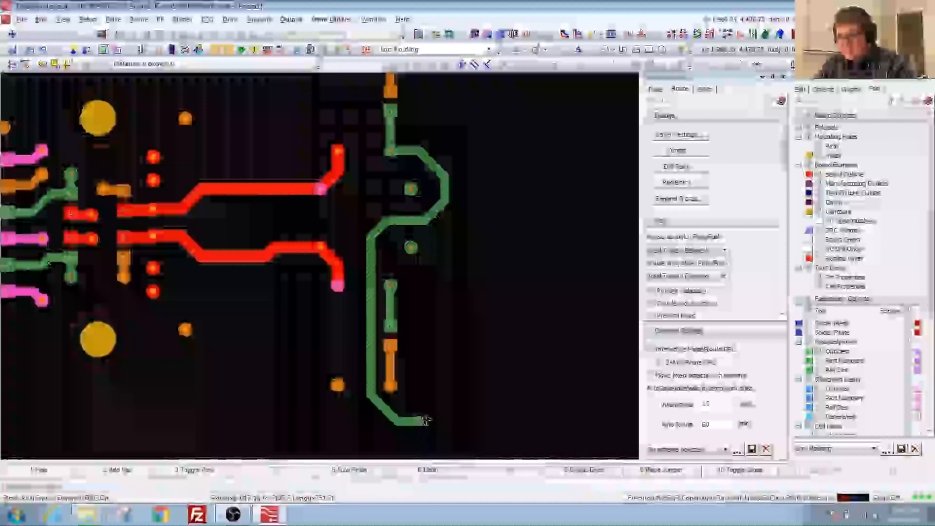
{"action": "double_click", "coordinate": [477, 390]}
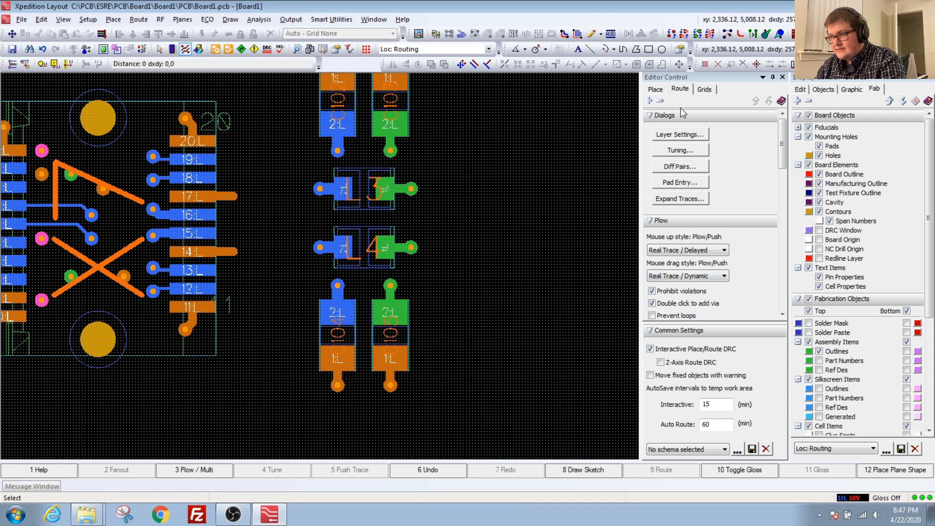
Expand the layer display list and make SIGNAL_4 the active routing layer.
{"action": "left_click", "coordinate": [800, 89]}
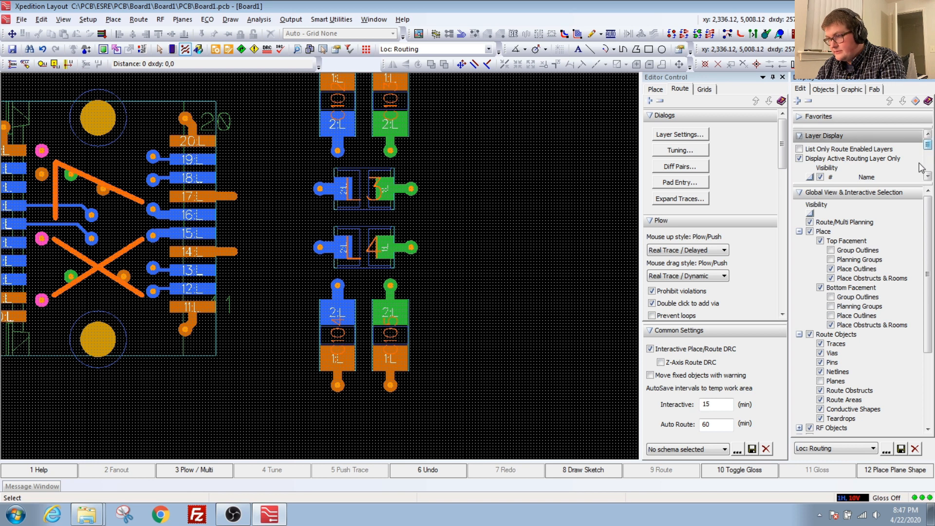
{"action": "left_click_drag", "start_coordinate": [904, 183], "coordinate": [906, 302]}
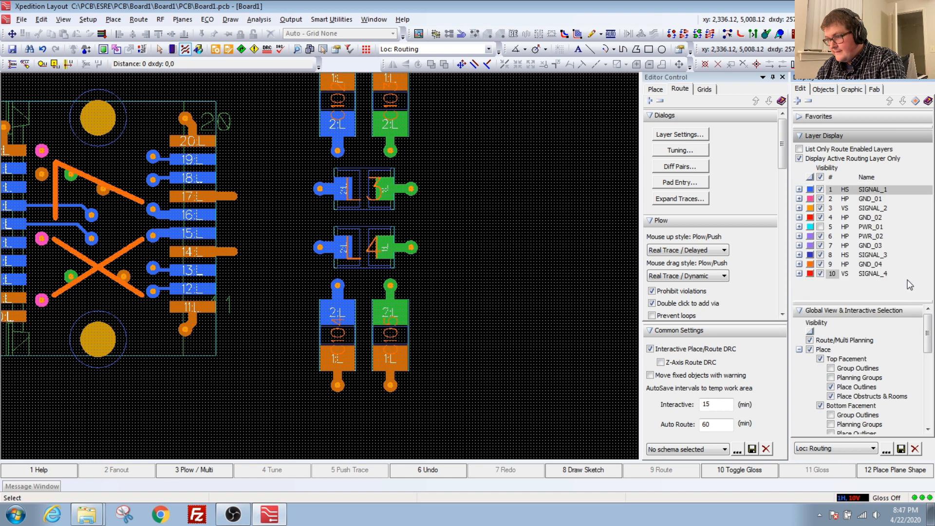
{"action": "left_click", "coordinate": [872, 275]}
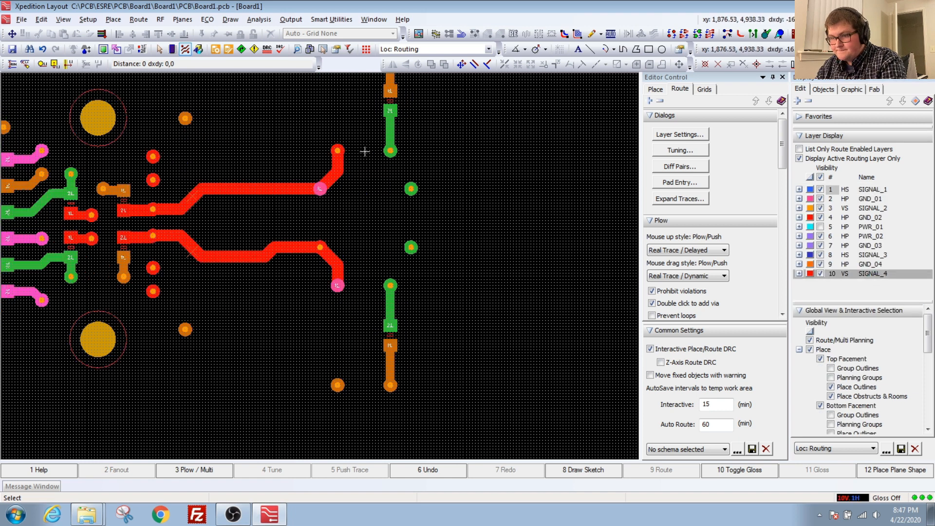
Route a red trace from the via above L3, around the 3V3 vias and down, hooking back below the lower capacitor vias.
{"action": "left_click", "coordinate": [337, 151]}
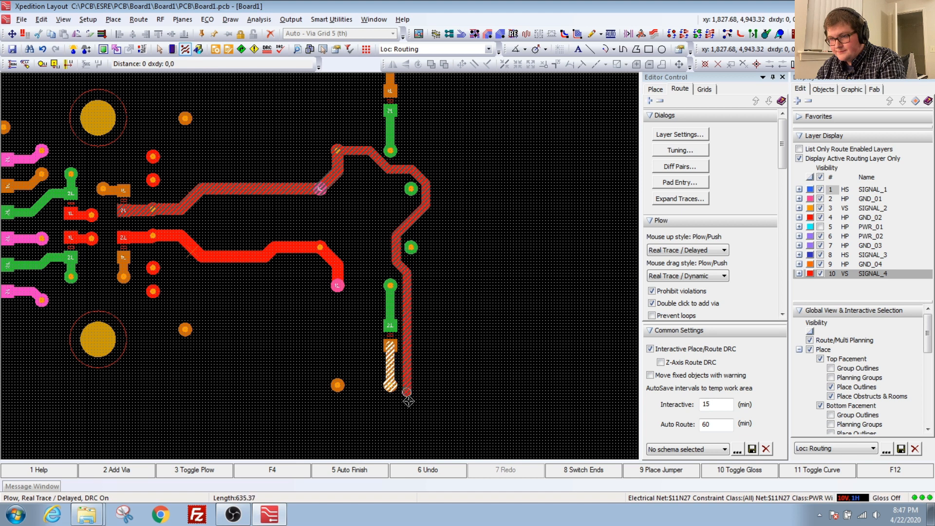
{"action": "left_click", "coordinate": [408, 432]}
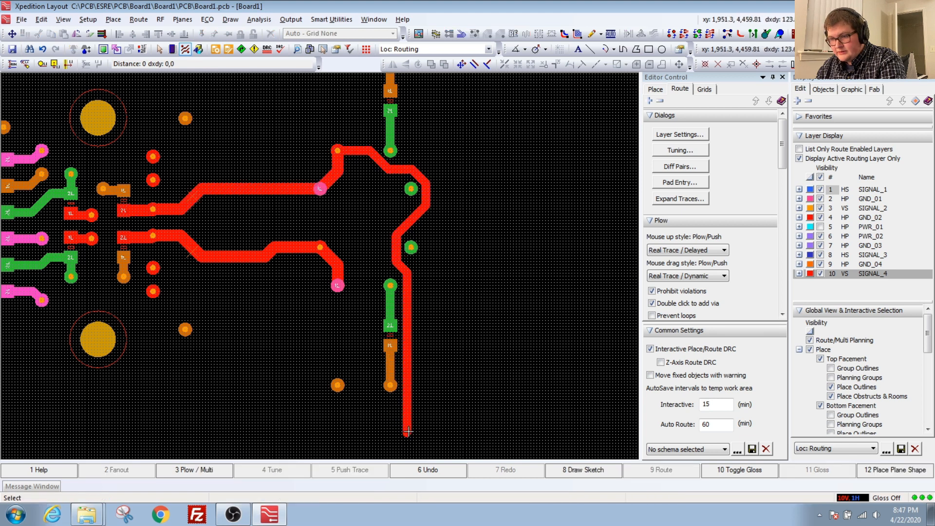
{"action": "left_click", "coordinate": [408, 432]}
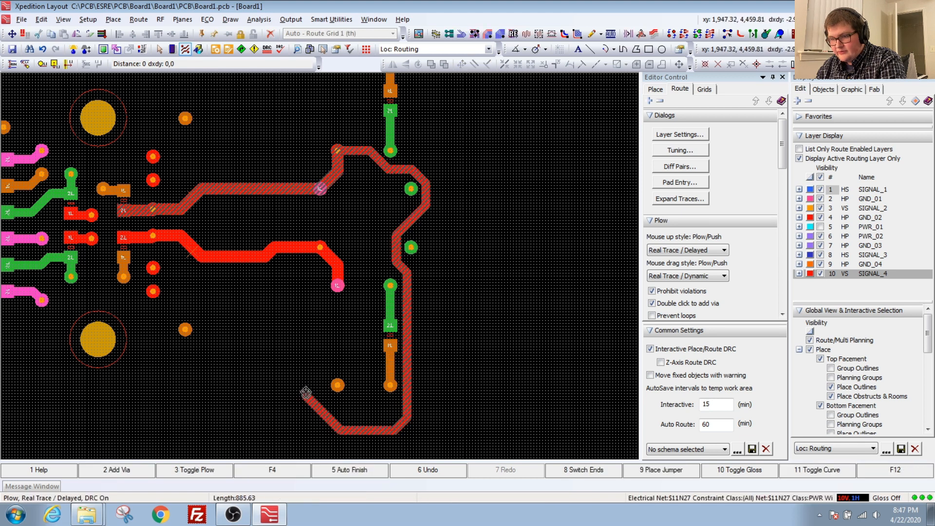
{"action": "left_click", "coordinate": [317, 361]}
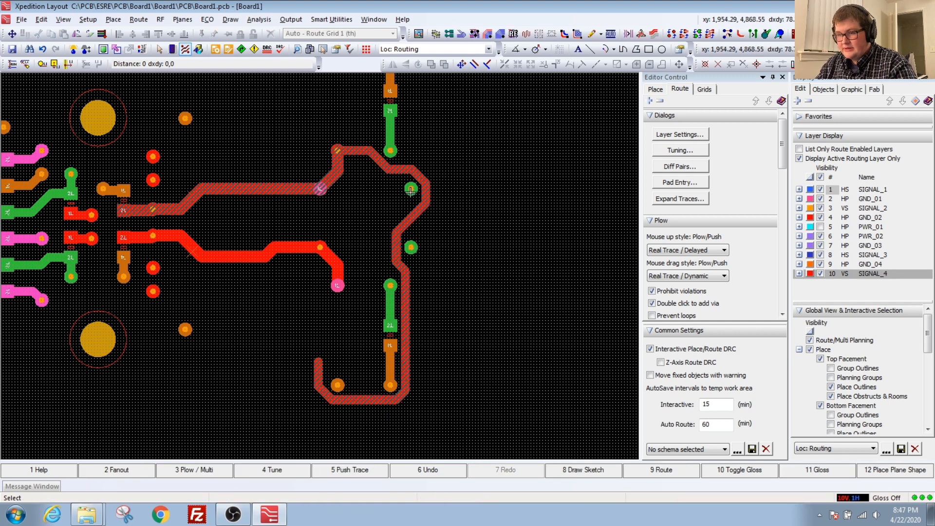
Move the vertical segment of the red trace outward, away from the 3V3 via of L3.
{"action": "scroll", "coordinate": [411, 191], "scroll_direction": "up", "scroll_amount": 3}
{"action": "scroll", "coordinate": [410, 191], "scroll_direction": "down", "scroll_amount": 5}
{"action": "scroll", "coordinate": [477, 194], "scroll_direction": "up", "scroll_amount": 2}
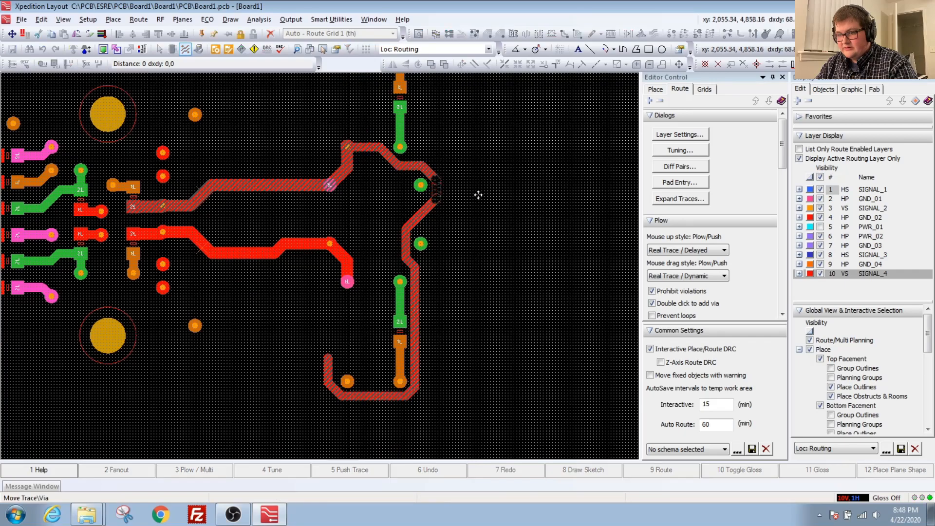
{"action": "scroll", "coordinate": [478, 194], "scroll_direction": "up", "scroll_amount": 3}
{"action": "scroll", "coordinate": [438, 271], "scroll_direction": "down", "scroll_amount": 1}
{"action": "scroll", "coordinate": [455, 178], "scroll_direction": "up", "scroll_amount": 1}
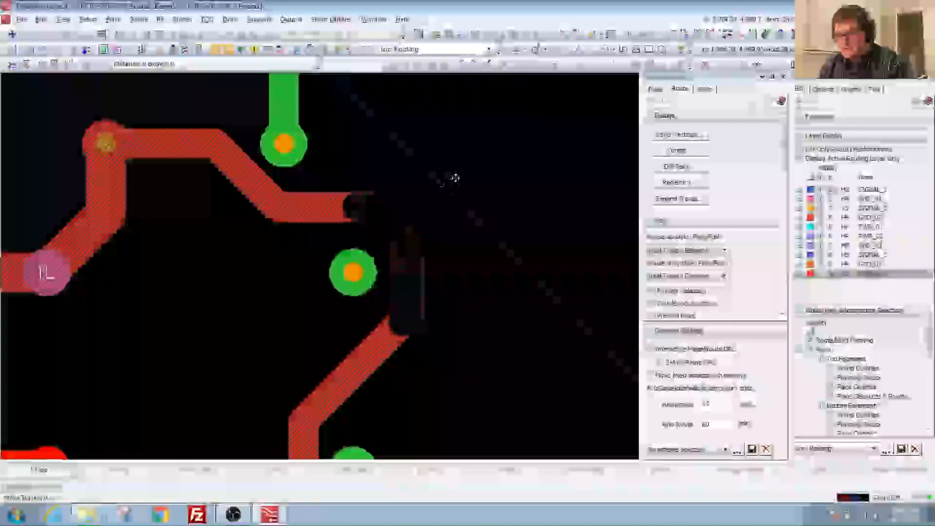
{"action": "left_click", "coordinate": [376, 228]}
{"action": "mouse_move", "coordinate": [389, 234]}
{"action": "left_mouse_down"}
{"action": "mouse_move", "coordinate": [453, 205]}
{"action": "mouse_move", "coordinate": [419, 278]}
{"action": "mouse_move", "coordinate": [409, 391]}
{"action": "mouse_move", "coordinate": [486, 305]}
{"action": "left_mouse_up"}
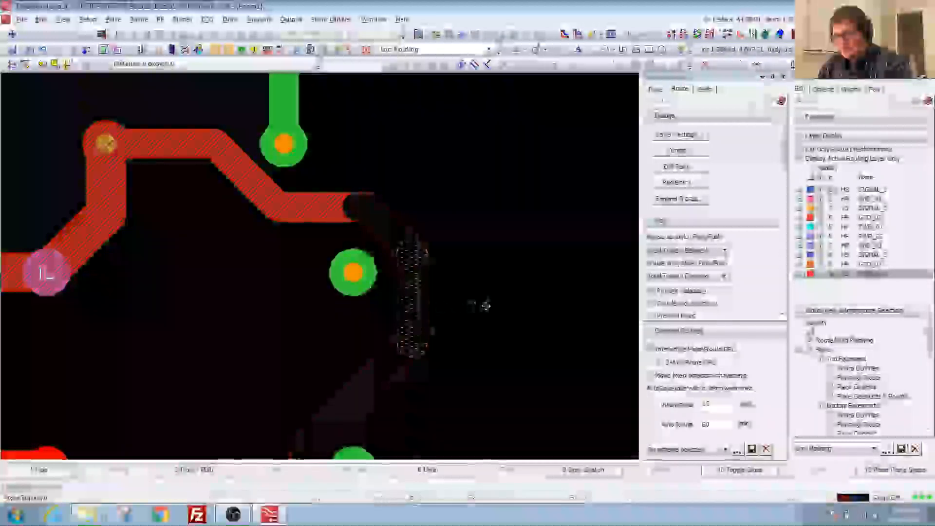
Reshape the adjoining horizontal and diagonal segments of the red trace around the 3V3 via of L3.
{"action": "left_click", "coordinate": [392, 240]}
{"action": "key", "text": "Delete"}
{"action": "left_click", "coordinate": [358, 191]}
{"action": "left_click_drag", "start_coordinate": [358, 191], "coordinate": [360, 190]}
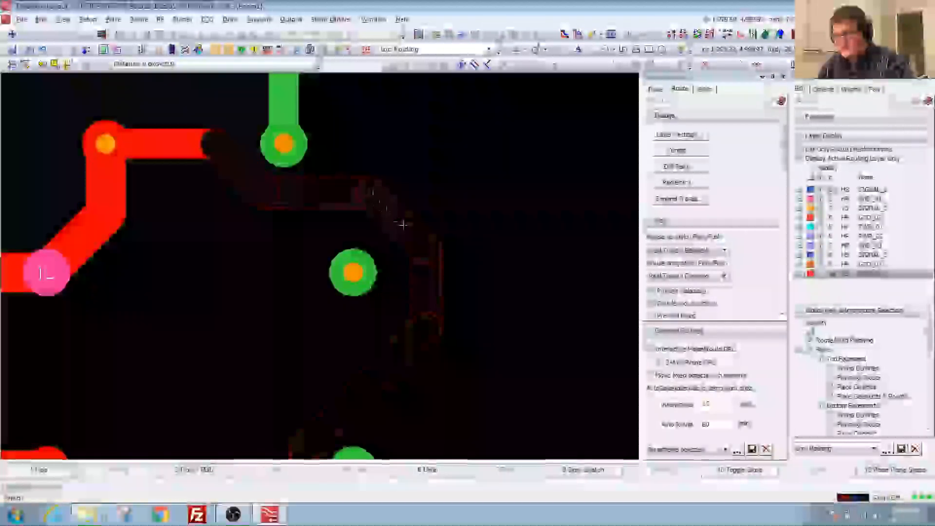
{"action": "left_click_drag", "start_coordinate": [403, 223], "coordinate": [466, 196]}
{"action": "mouse_move", "coordinate": [429, 269]}
{"action": "left_mouse_down"}
{"action": "mouse_move", "coordinate": [505, 269]}
{"action": "mouse_move", "coordinate": [468, 270]}
{"action": "left_mouse_up"}
{"action": "scroll", "coordinate": [467, 270], "scroll_direction": "down", "scroll_amount": 3}
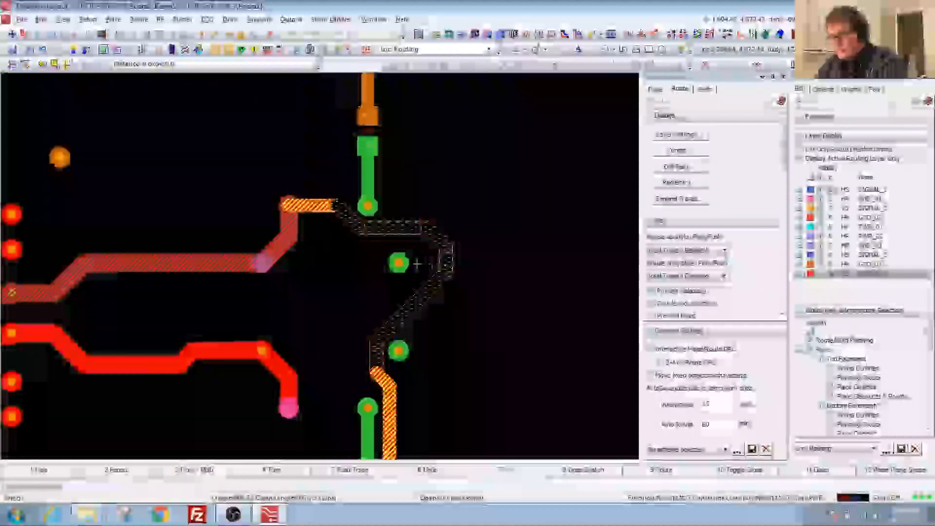
{"action": "middle_click_drag", "start_coordinate": [325, 252], "coordinate": [330, 275]}
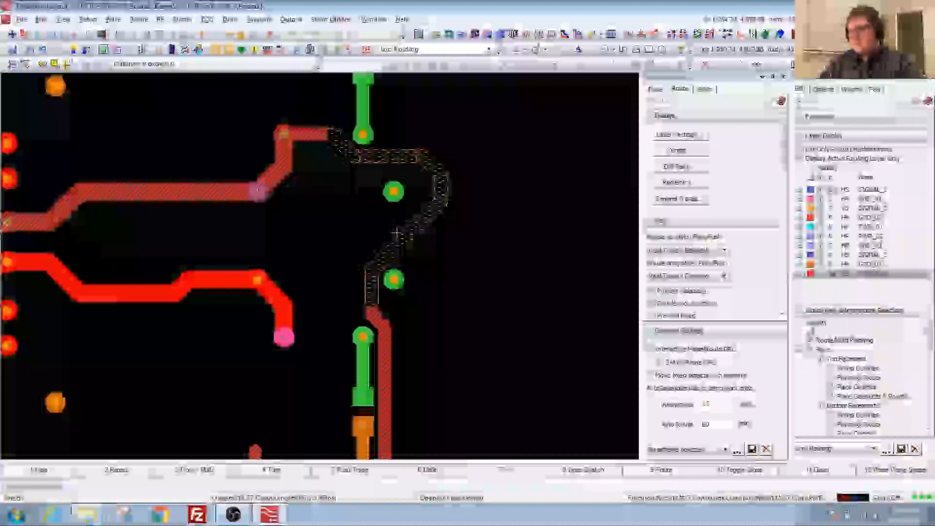
Delete the whole reshaped red trace running from the via above L3.
{"action": "scroll", "coordinate": [434, 205], "scroll_direction": "down", "scroll_amount": 2}
{"action": "scroll", "coordinate": [437, 198], "scroll_direction": "up", "scroll_amount": 2}
{"action": "double_click", "coordinate": [438, 196]}
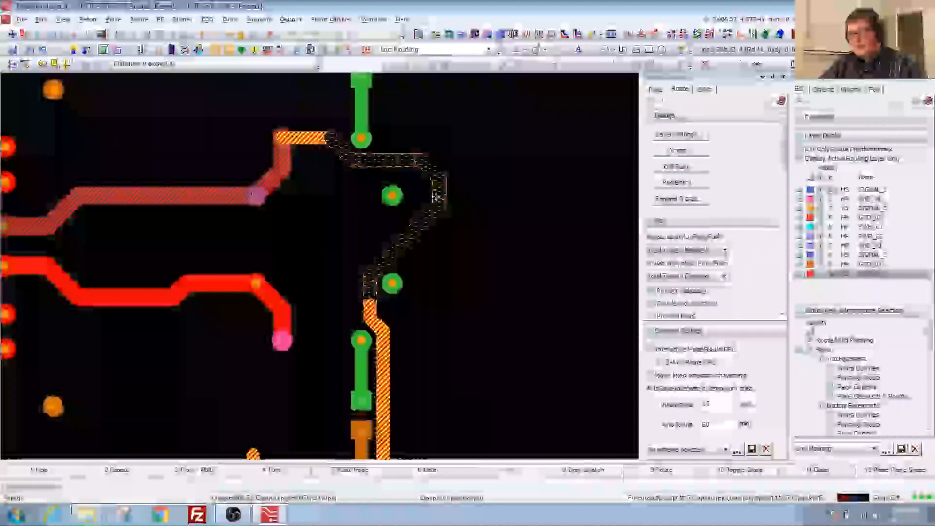
{"action": "key", "text": "Delete"}
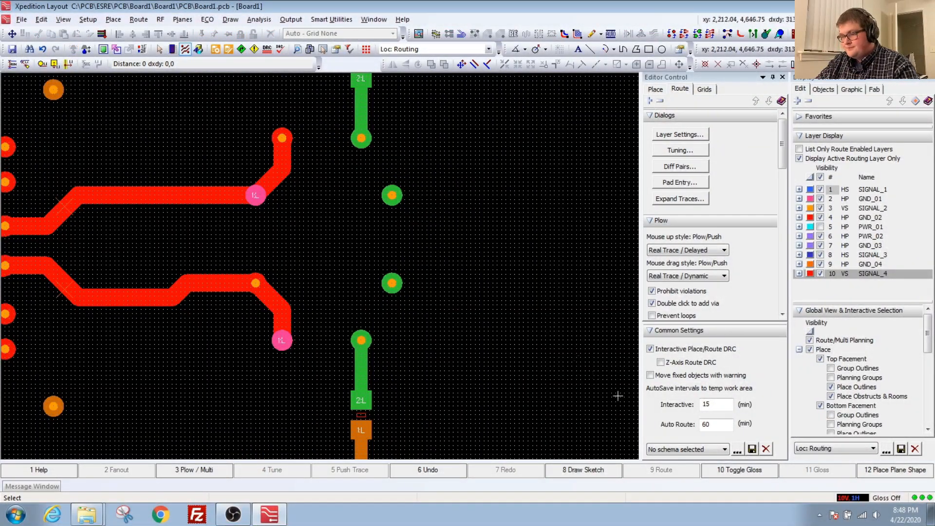
Route a 3V3 trace from the upper capacitor's via around the L4 via to the lower capacitor's pad, and undo it.
{"action": "left_click", "coordinate": [282, 127]}
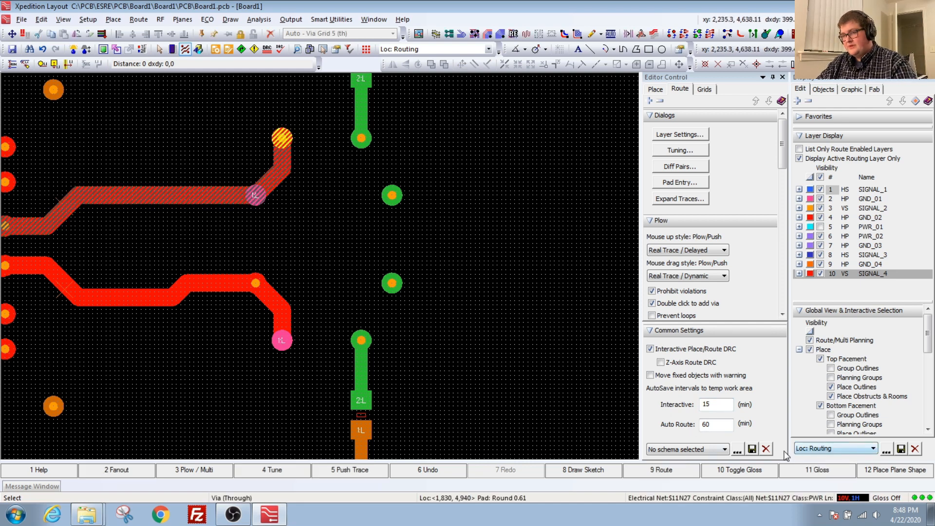
{"action": "left_click", "coordinate": [365, 144]}
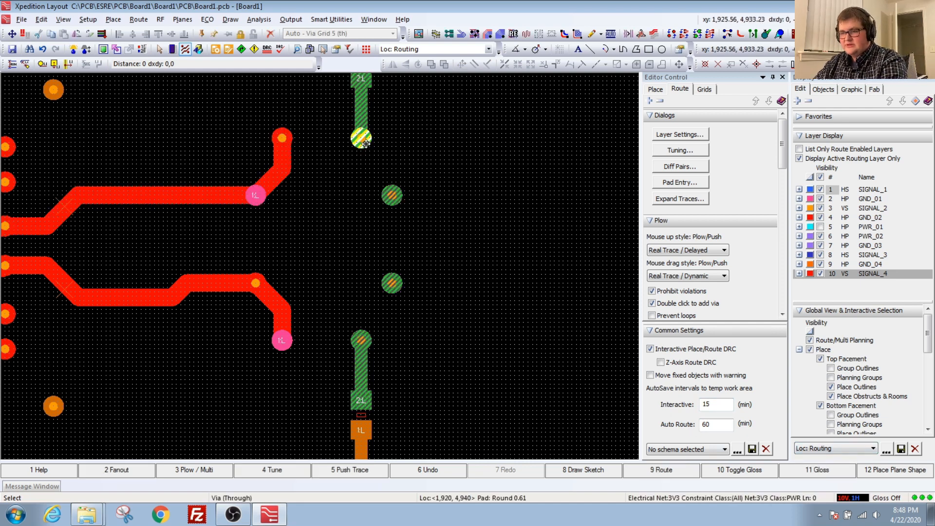
{"action": "left_click", "coordinate": [365, 143]}
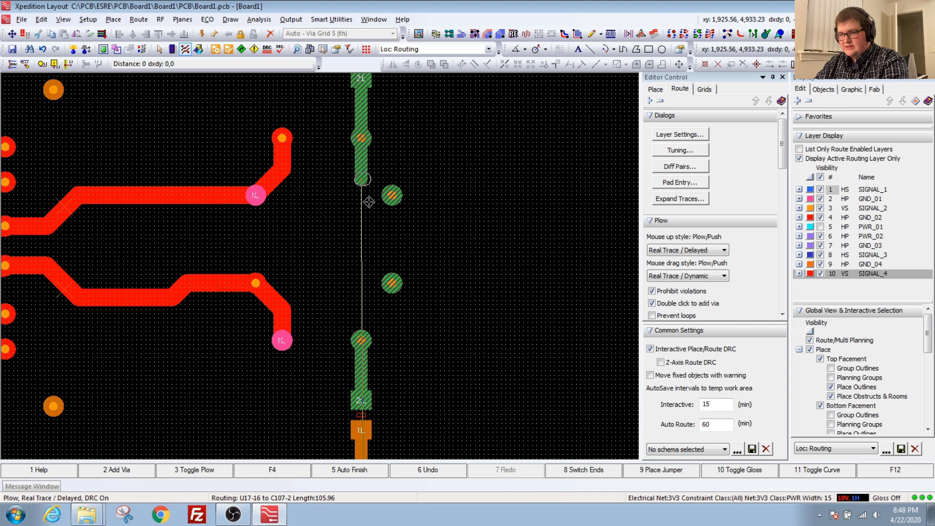
{"action": "left_click", "coordinate": [368, 368]}
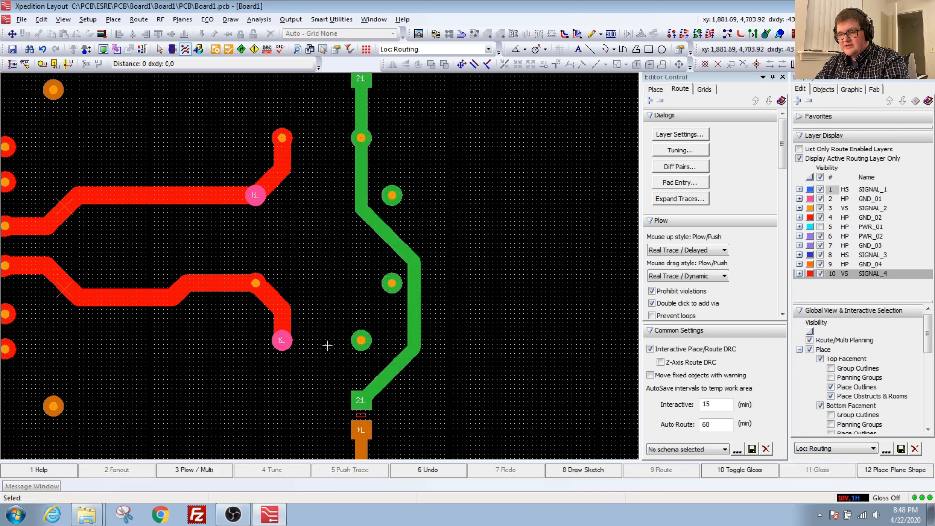
{"action": "key", "text": "ctrl+z"}
Route a 3V3 trace from the upper capacitor's via diagonally between the L3 and L4 vias, and remove it.
{"action": "left_click", "coordinate": [363, 137]}
{"action": "key", "text": "F3"}
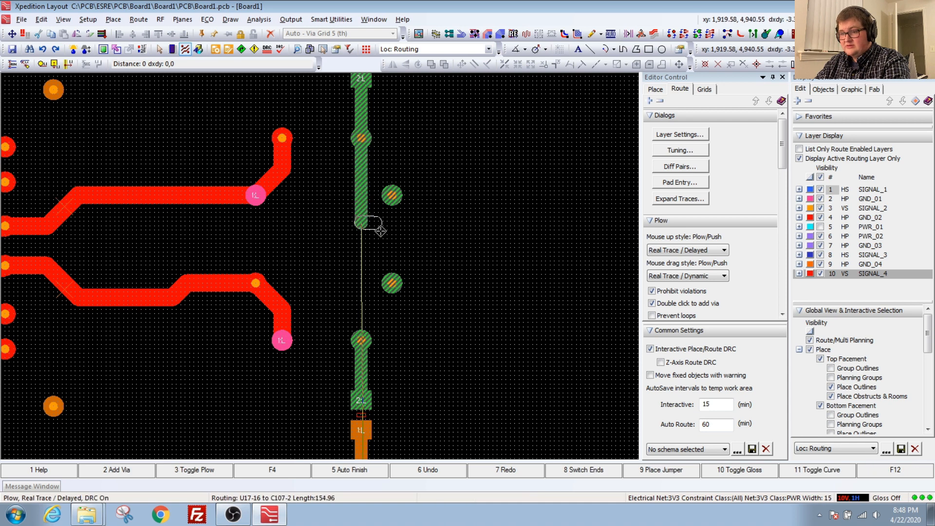
{"action": "left_click", "coordinate": [436, 289]}
{"action": "left_click", "coordinate": [414, 267]}
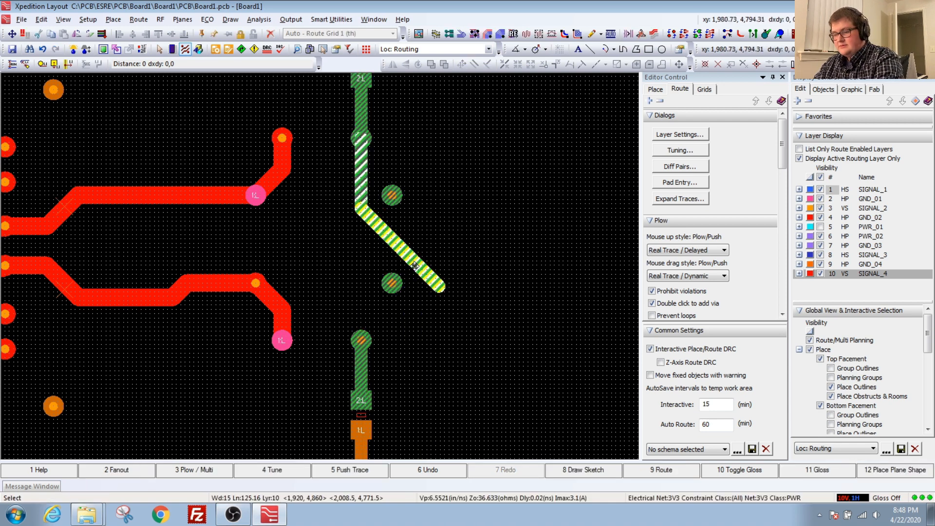
{"action": "left_click", "coordinate": [414, 267]}
{"action": "left_click", "coordinate": [372, 253]}
{"action": "left_click", "coordinate": [426, 265]}
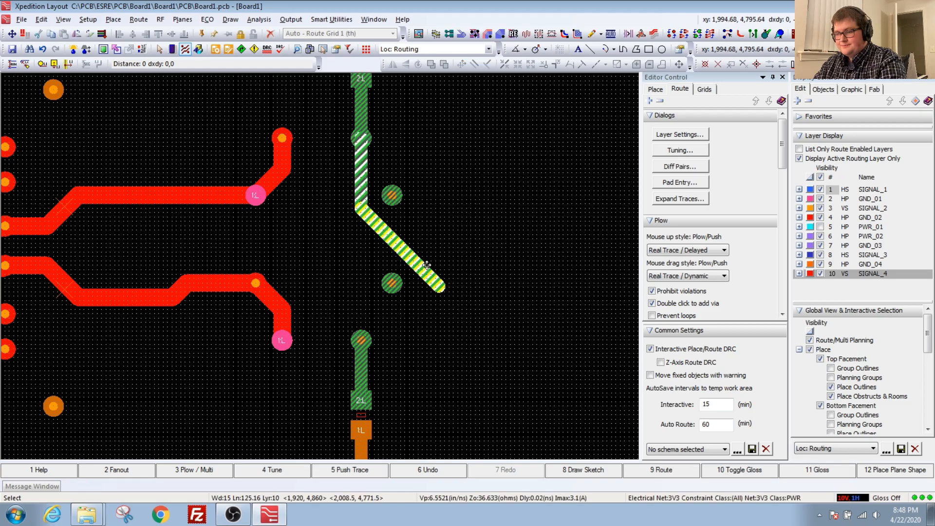
{"action": "key", "text": "F3"}
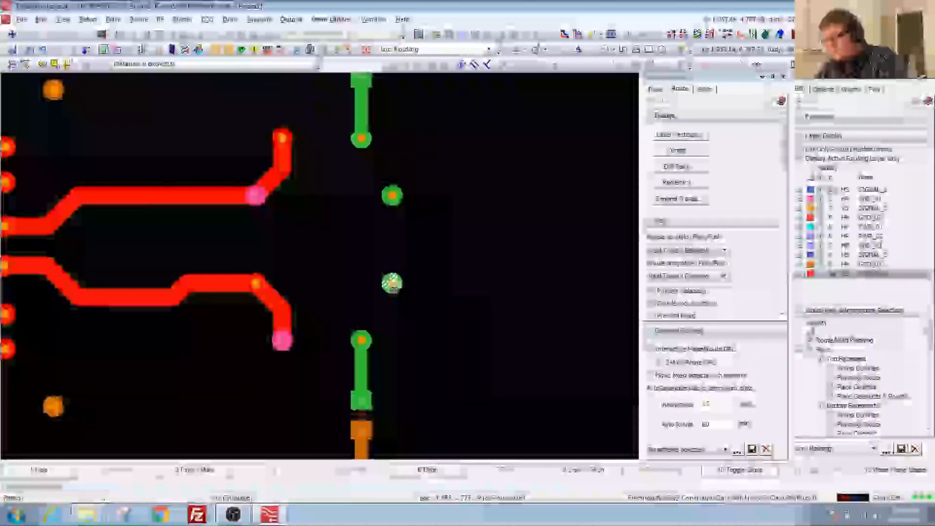
{"action": "key", "text": "Escape"}
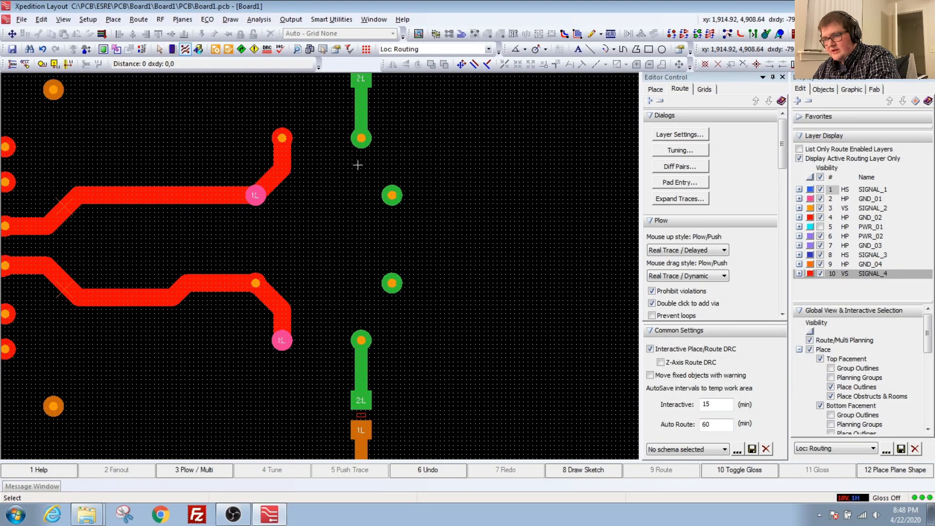
Route a red trace from its upper via diagonally, and horizontally between the two 3V3 vias, ending in the open area.
{"action": "left_click", "coordinate": [364, 145]}
{"action": "left_click", "coordinate": [282, 138]}
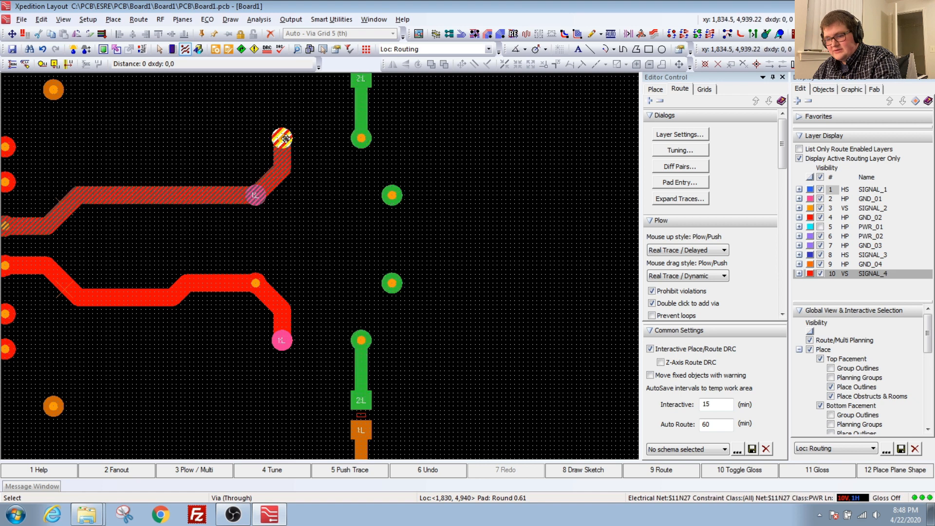
{"action": "left_click", "coordinate": [507, 252]}
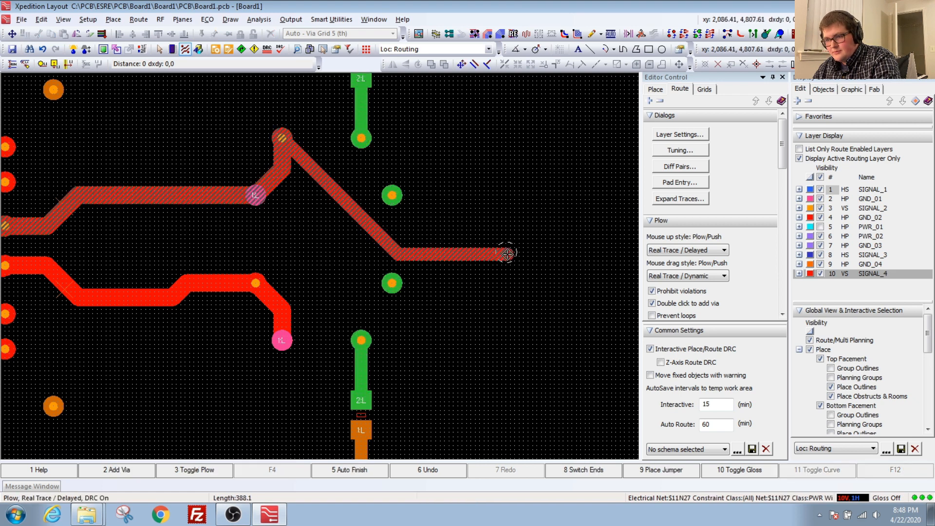
{"action": "key", "text": "Escape"}
Nudge the horizontal segment of the new red trace slightly upward between the two 3V3 vias.
{"action": "scroll", "coordinate": [461, 263], "scroll_direction": "up", "scroll_amount": 2}
{"action": "key", "text": "Escape"}
{"action": "left_click_drag", "start_coordinate": [407, 238], "coordinate": [409, 232]}
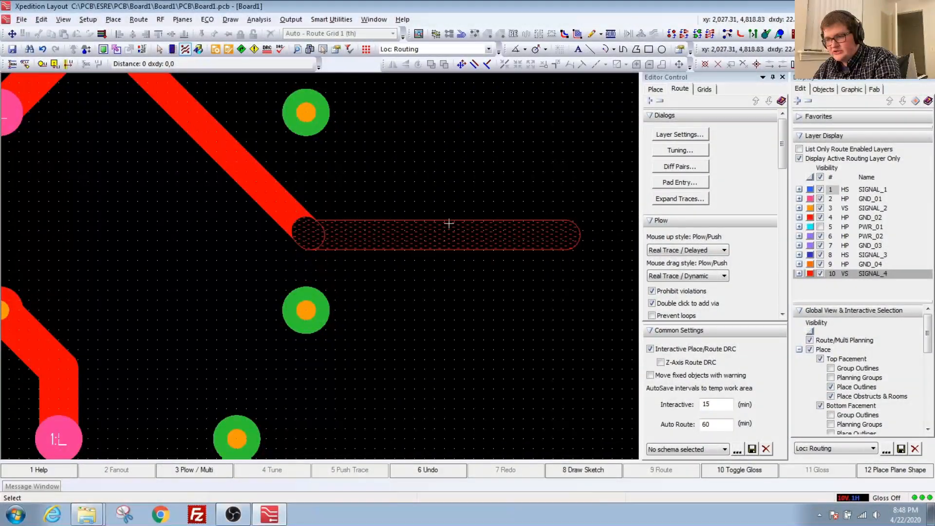
Select the nudged horizontal segment to examine its fix status and available options.
{"action": "scroll", "coordinate": [349, 261], "scroll_direction": "up", "scroll_amount": 1}
{"action": "scroll", "coordinate": [307, 253], "scroll_direction": "down", "scroll_amount": 2}
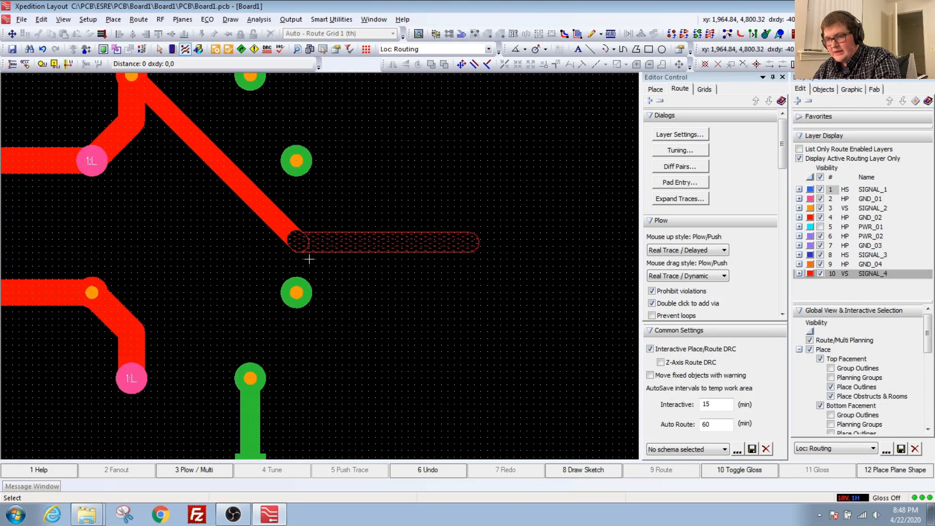
{"action": "left_click_drag", "start_coordinate": [292, 261], "coordinate": [388, 210]}
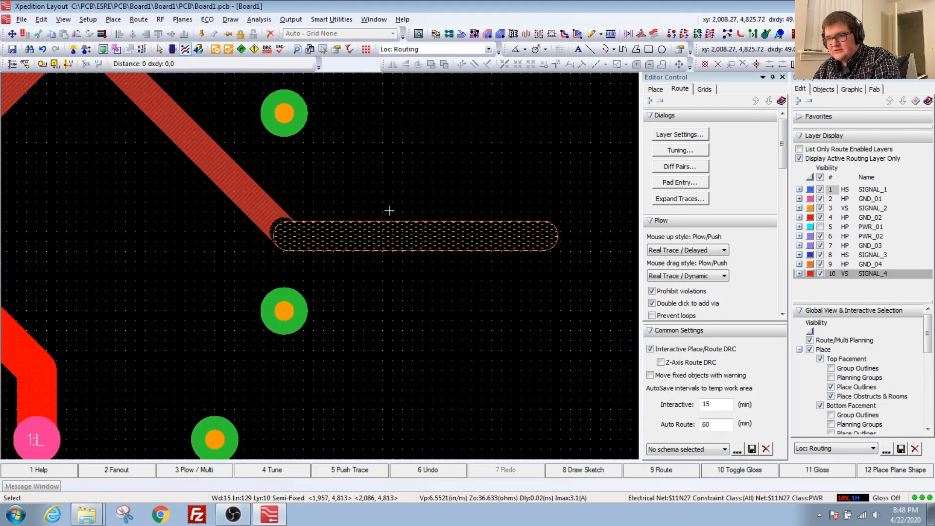
{"action": "right_click", "coordinate": [366, 254]}
{"action": "left_click", "coordinate": [372, 353]}
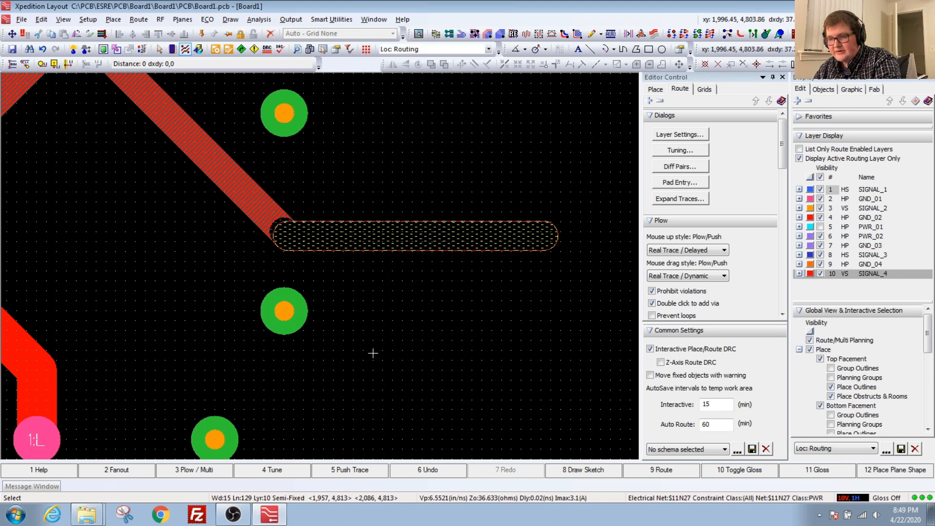
Unfix the selected horizontal segment of the red trace between the two 3V3 vias.
{"action": "right_click", "coordinate": [372, 353]}
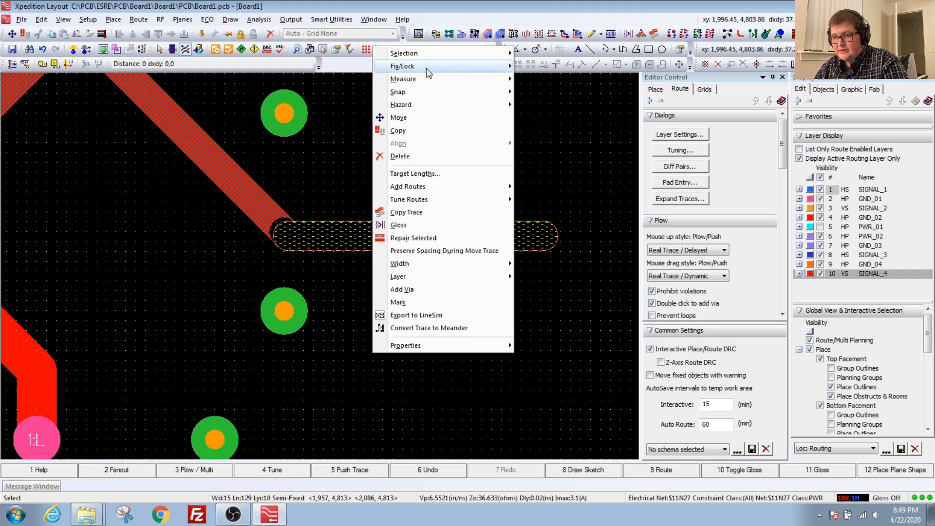
{"action": "mouse_move", "coordinate": [428, 72]}
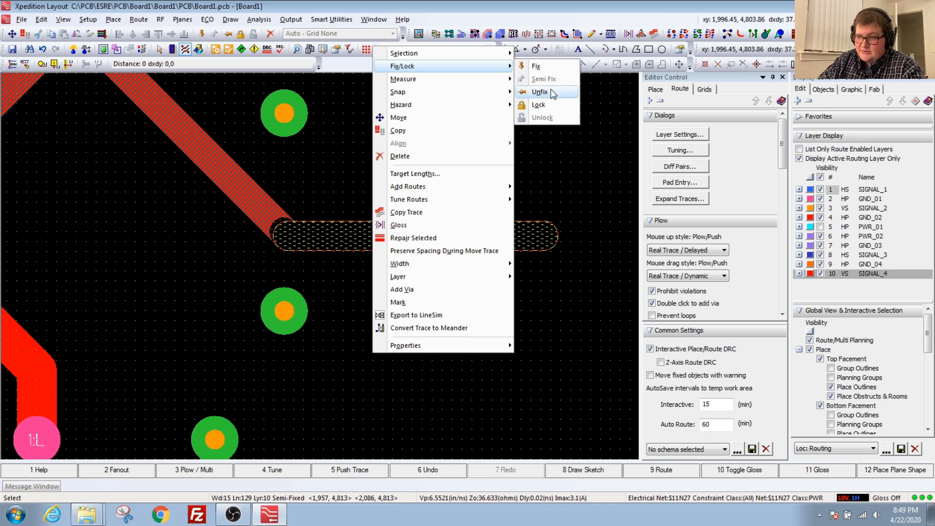
{"action": "left_click", "coordinate": [549, 92]}
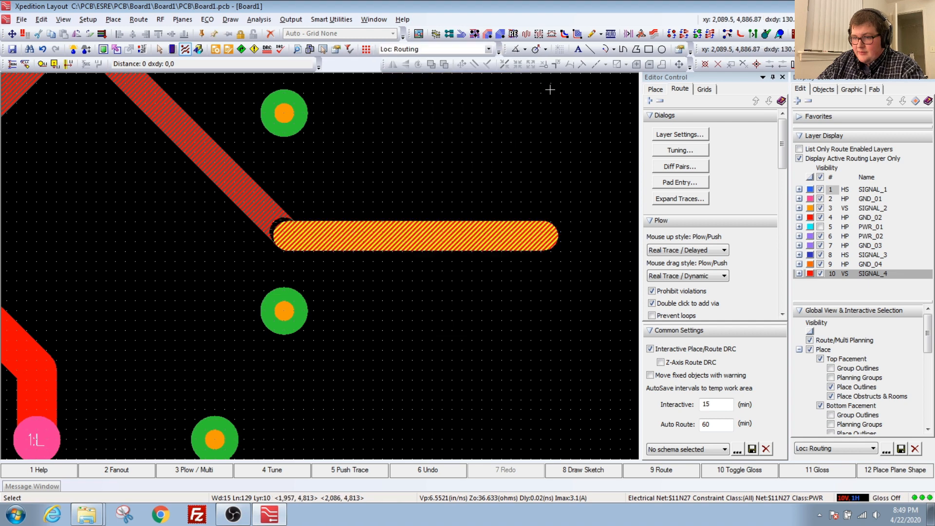
Select the bend between the diagonal and horizontal segments of the red trace, unfix it, and clear the selection.
{"action": "left_click", "coordinate": [422, 168]}
{"action": "left_click_drag", "start_coordinate": [258, 258], "coordinate": [366, 203]}
{"action": "right_click", "coordinate": [450, 142]}
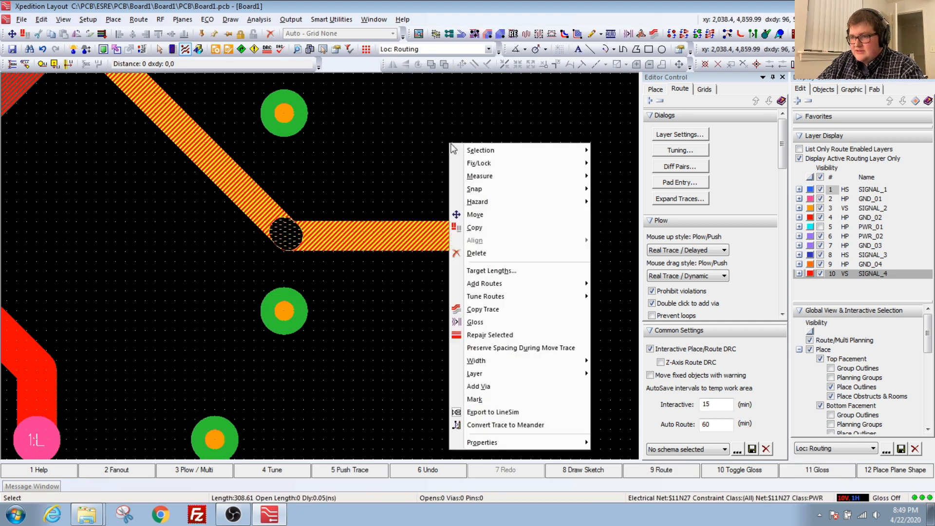
{"action": "mouse_move", "coordinate": [507, 164]}
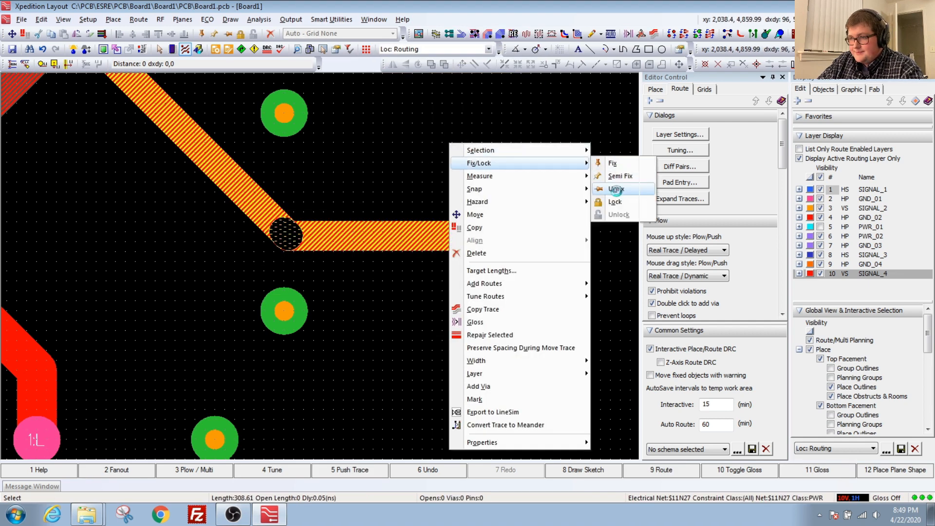
{"action": "left_click", "coordinate": [616, 189]}
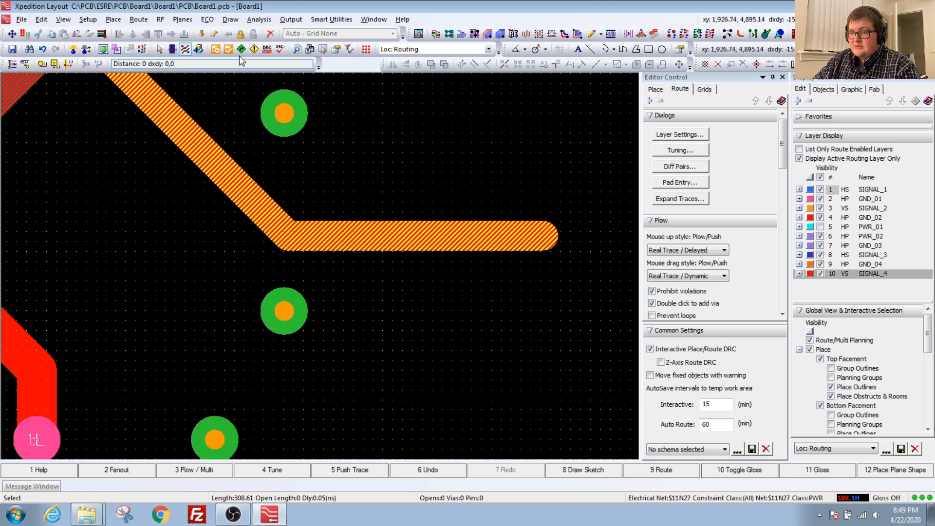
{"action": "left_click", "coordinate": [334, 257]}
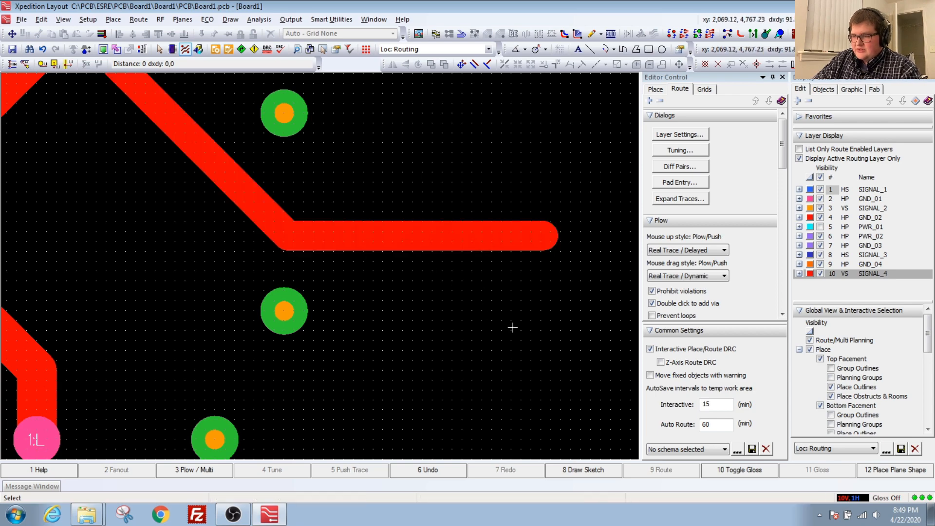
Set the gloss mode to Local and select the red trace's horizontal end segment.
{"action": "scroll", "coordinate": [465, 304], "scroll_direction": "down", "scroll_amount": 4}
{"action": "scroll", "coordinate": [456, 286], "scroll_direction": "up", "scroll_amount": 2}
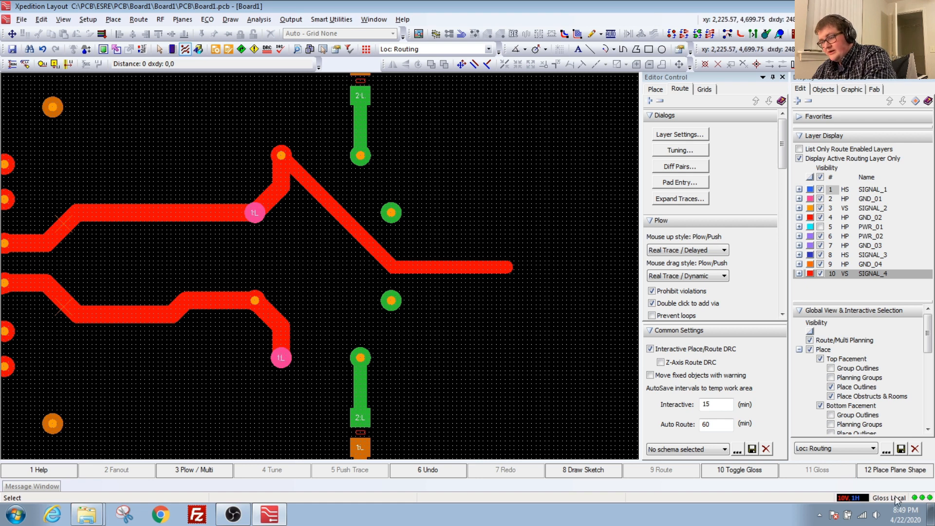
{"action": "left_click", "coordinate": [487, 265]}
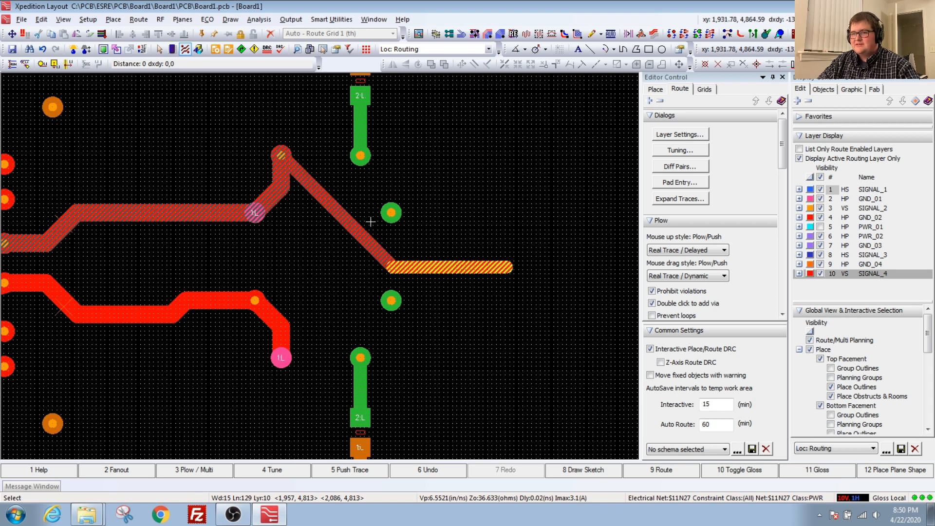
Route the red trace around the upper capacitor, past the upper mounting hole and back onto itself as a loop, and undo it.
{"action": "left_click", "coordinate": [507, 265]}
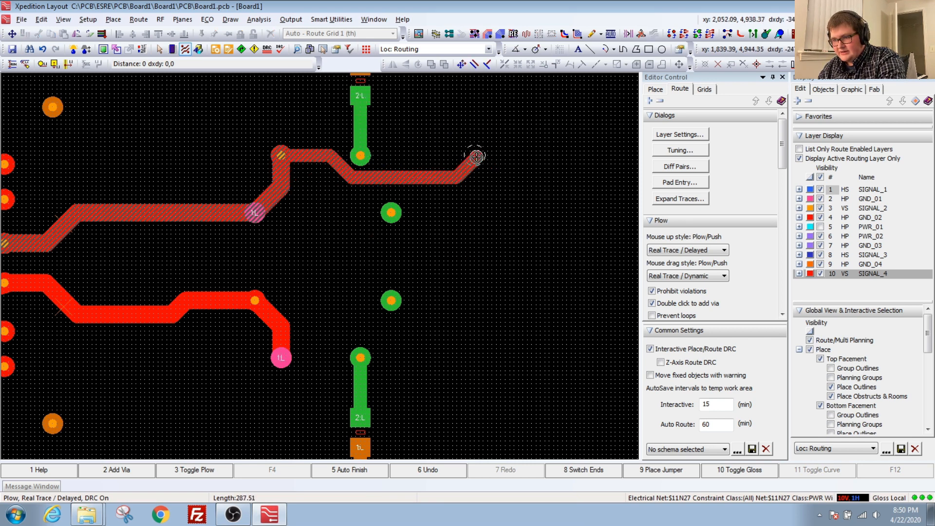
{"action": "middle_click_drag", "start_coordinate": [531, 127], "coordinate": [434, 174]}
{"action": "scroll", "coordinate": [440, 144], "scroll_direction": "down", "scroll_amount": 2}
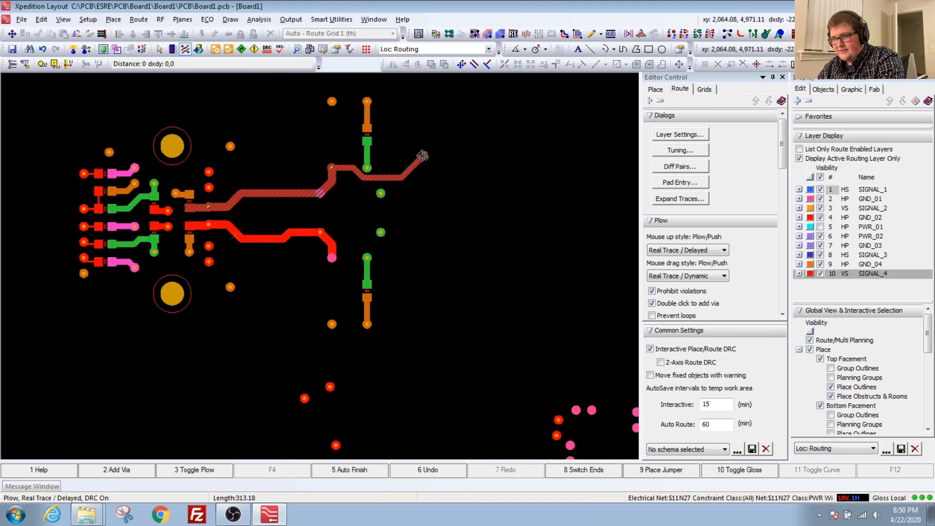
{"action": "scroll", "coordinate": [414, 141], "scroll_direction": "down", "scroll_amount": 2}
{"action": "middle_click_drag", "start_coordinate": [412, 140], "coordinate": [412, 169]}
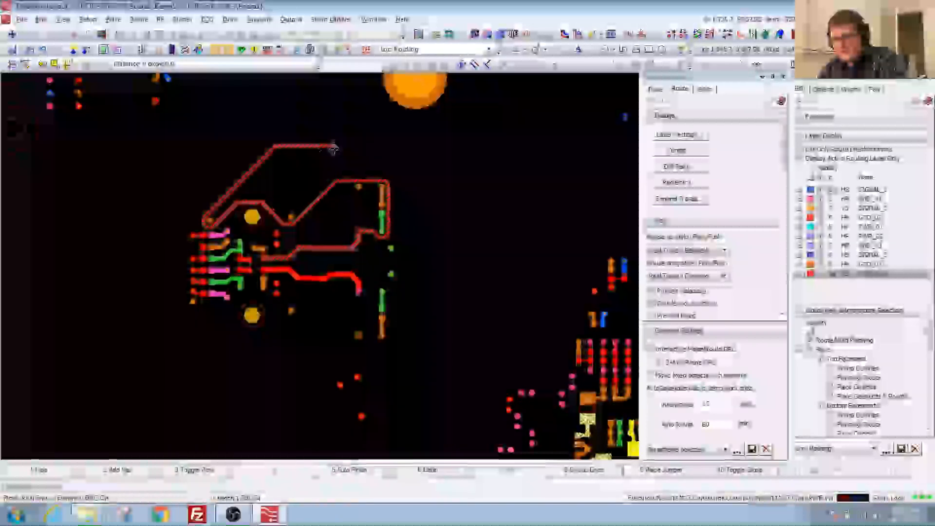
{"action": "scroll", "coordinate": [312, 175], "scroll_direction": "up", "scroll_amount": 2}
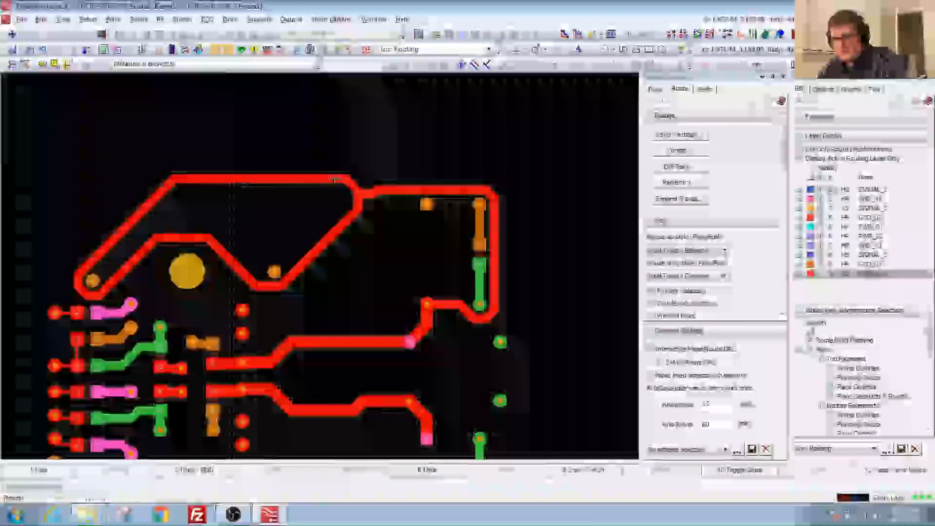
{"action": "left_click", "coordinate": [314, 176]}
{"action": "left_click", "coordinate": [261, 227]}
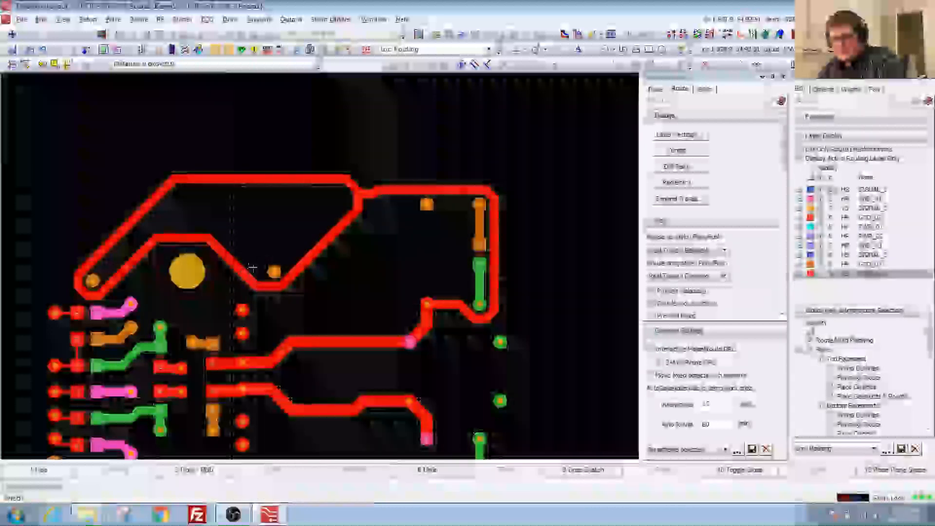
{"action": "key", "text": "ctrl+z"}
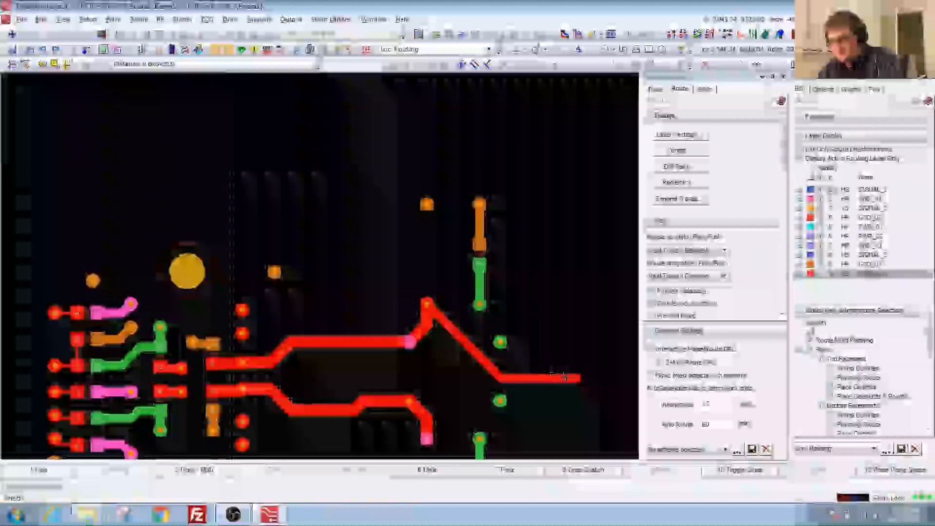
Delete the horizontal end segment of the red trace between the two 3V3 vias, keeping the diagonal.
{"action": "left_click", "coordinate": [564, 378]}
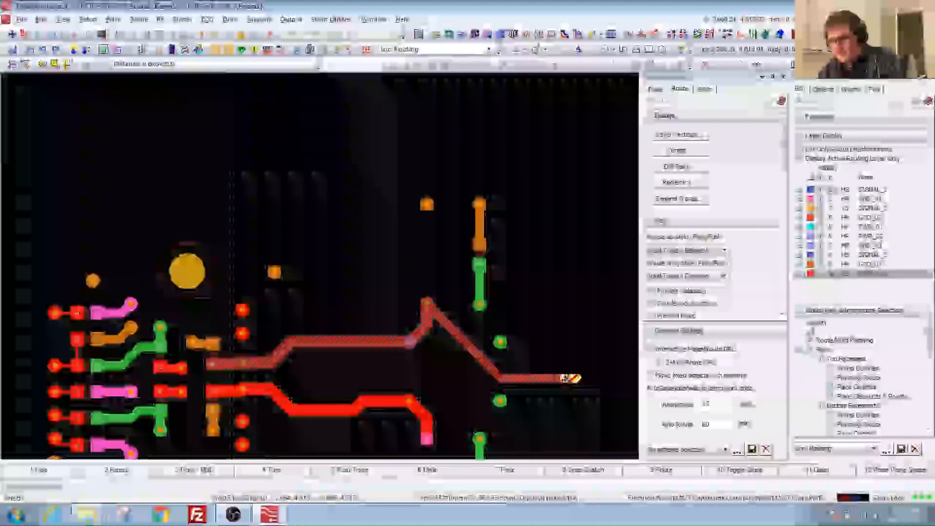
{"action": "scroll", "coordinate": [568, 317], "scroll_direction": "down", "scroll_amount": 2}
{"action": "scroll", "coordinate": [577, 335], "scroll_direction": "up", "scroll_amount": 3}
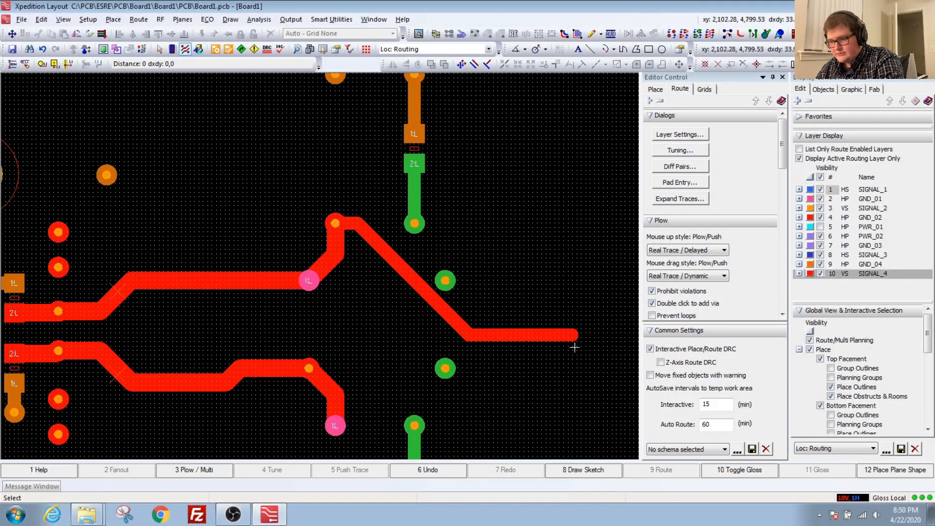
{"action": "key", "text": "Escape"}
{"action": "key", "text": "Delete"}
Route the red trace from the diagonal's lower end straight down and diagonally to the lone pink via below the large component.
{"action": "left_click", "coordinate": [464, 335]}
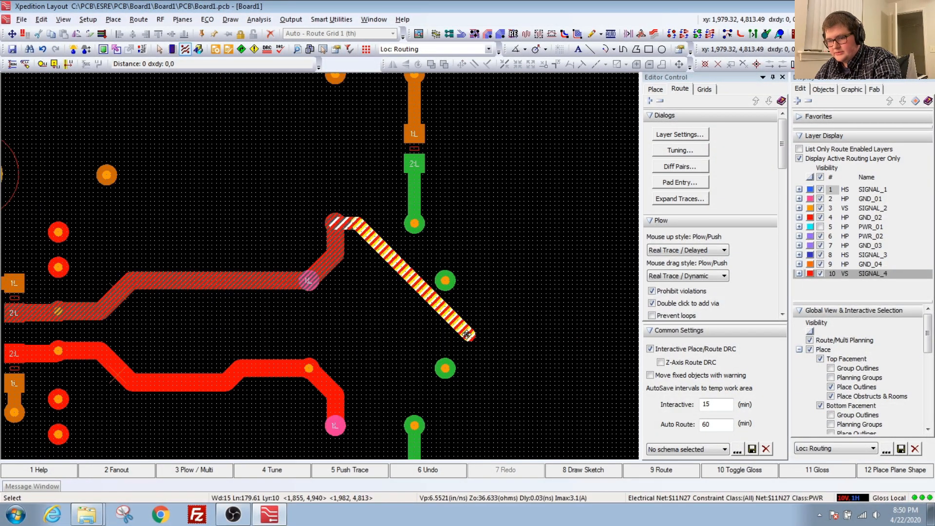
{"action": "key", "text": "F3"}
{"action": "scroll", "coordinate": [508, 339], "scroll_direction": "down", "scroll_amount": 3}
{"action": "middle_click_drag", "start_coordinate": [555, 368], "coordinate": [444, 305]}
{"action": "middle_click_drag", "start_coordinate": [510, 408], "coordinate": [505, 373]}
{"action": "middle_click_drag", "start_coordinate": [501, 428], "coordinate": [504, 330]}
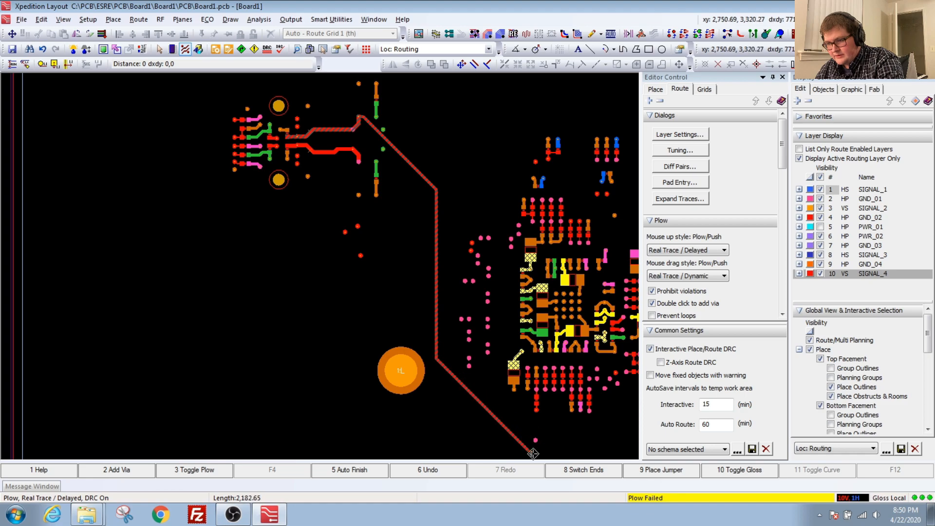
{"action": "left_click", "coordinate": [535, 437]}
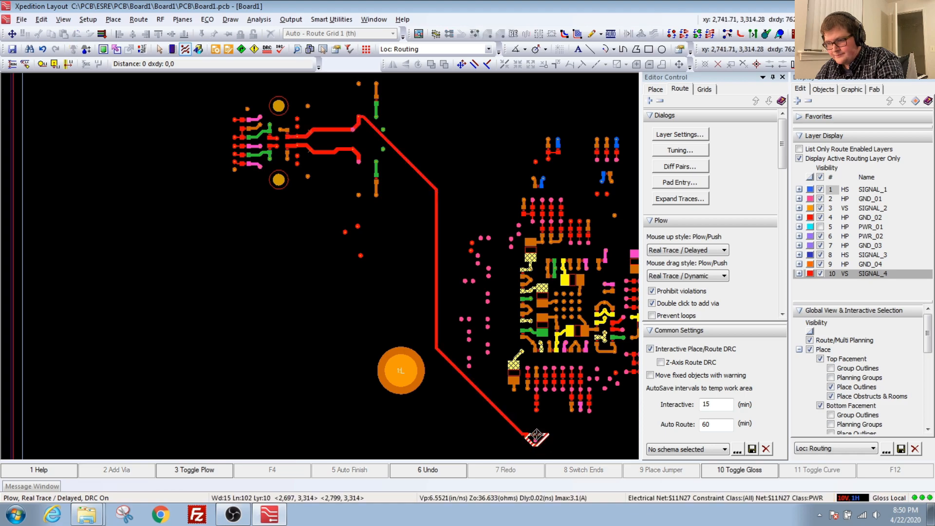
Undo the long route to the distant via and enable Prevent loops in the Plow settings.
{"action": "scroll", "coordinate": [526, 419], "scroll_direction": "up", "scroll_amount": 3}
{"action": "key", "text": "Left"}
{"action": "key", "text": "Up"}
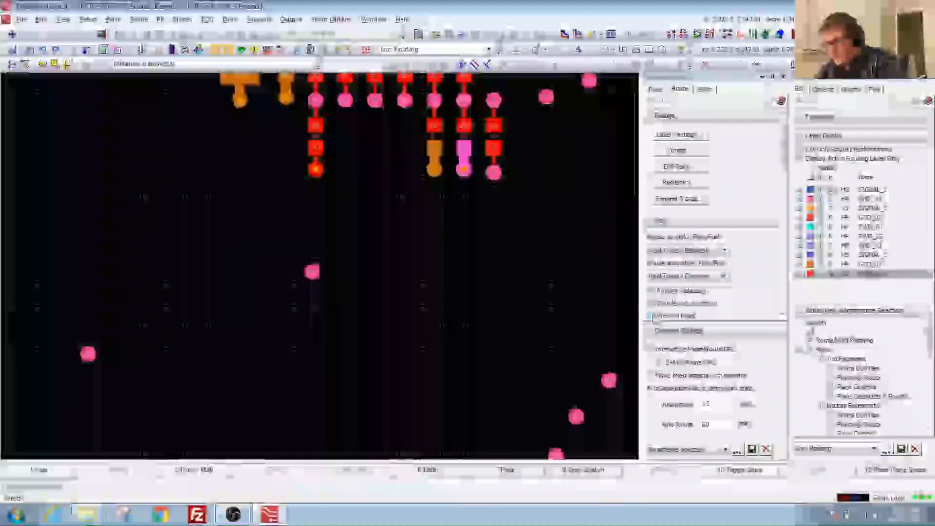
{"action": "scroll", "coordinate": [408, 255], "scroll_direction": "down", "scroll_amount": 2}
{"action": "key", "text": "Left"}
{"action": "key", "text": "Up"}
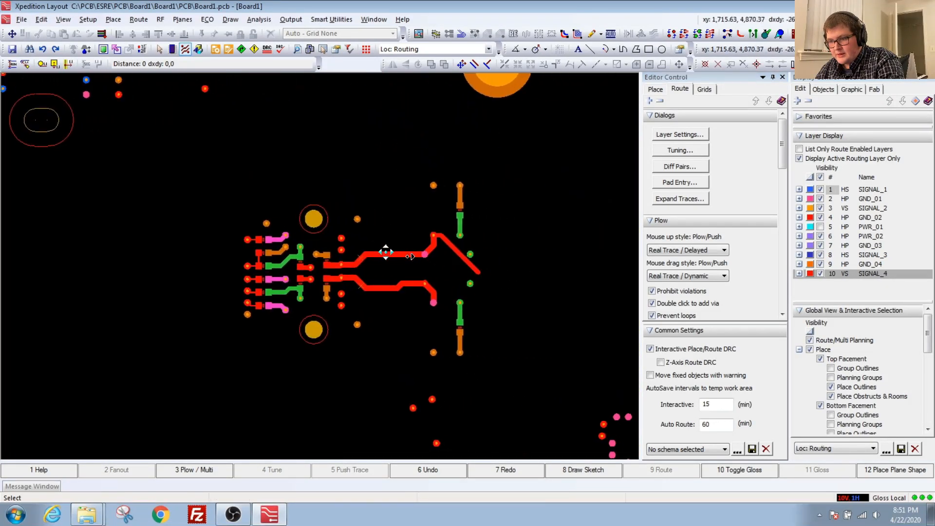
{"action": "middle_click_drag", "start_coordinate": [410, 256], "coordinate": [414, 255]}
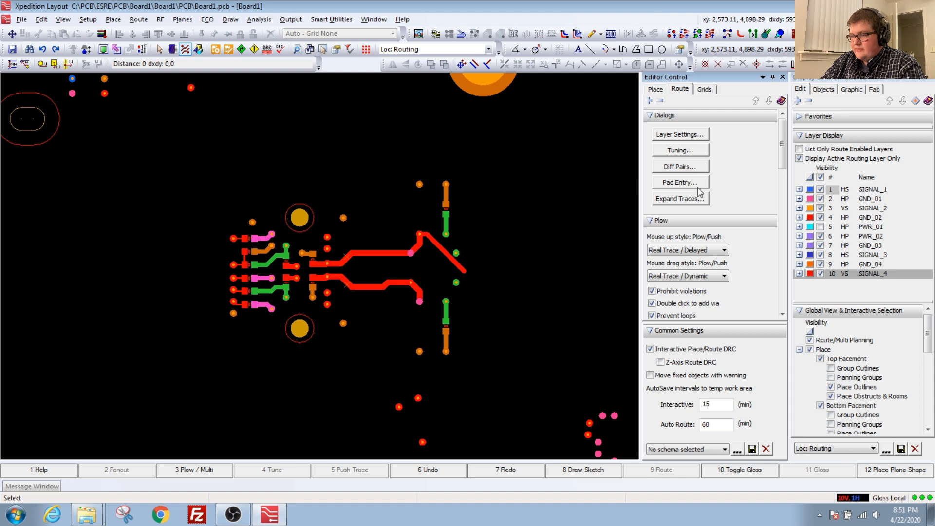
Review the placement General options and Jumpers settings in Editor Control, from placement DRC down to jumper placement.
{"action": "scroll", "coordinate": [782, 152], "scroll_direction": "down", "scroll_amount": 3}
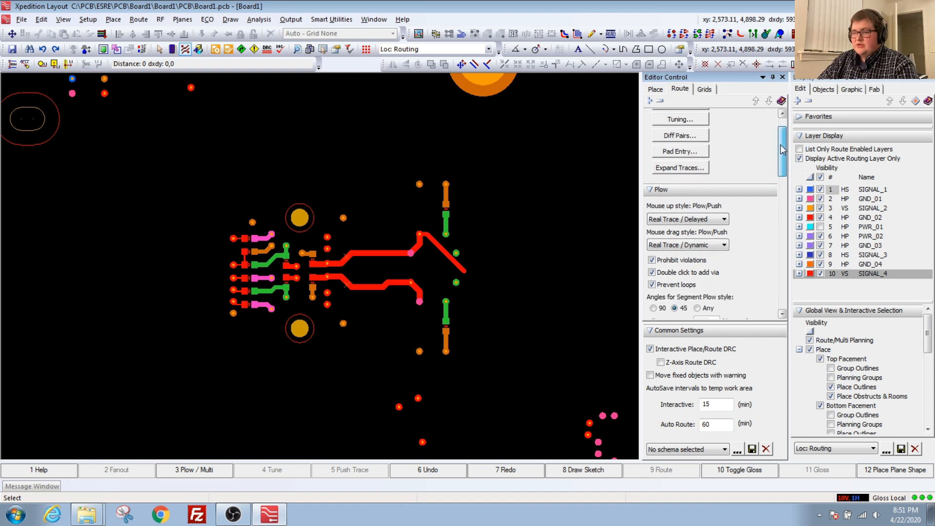
{"action": "scroll", "coordinate": [783, 152], "scroll_direction": "up", "scroll_amount": 3}
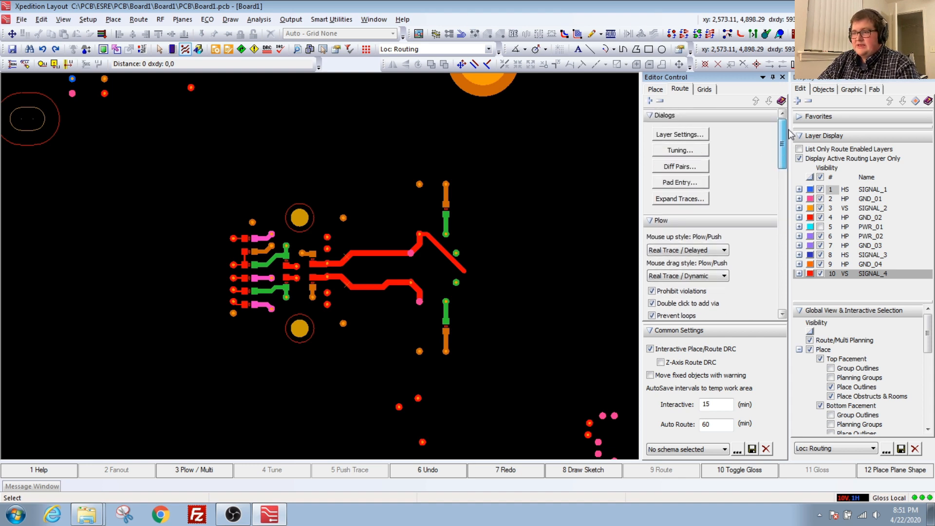
{"action": "left_click", "coordinate": [655, 89]}
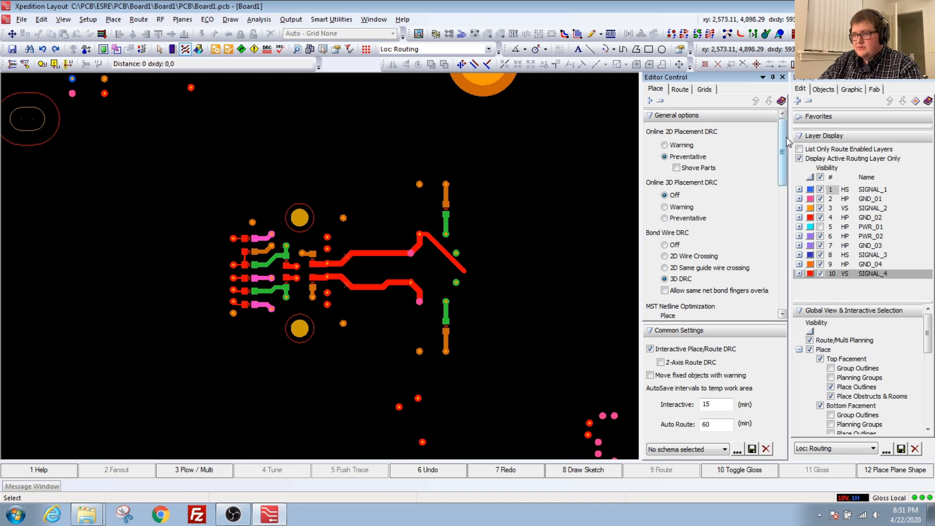
{"action": "scroll", "coordinate": [788, 141], "scroll_direction": "down", "scroll_amount": 1}
{"action": "scroll", "coordinate": [788, 144], "scroll_direction": "down", "scroll_amount": 3}
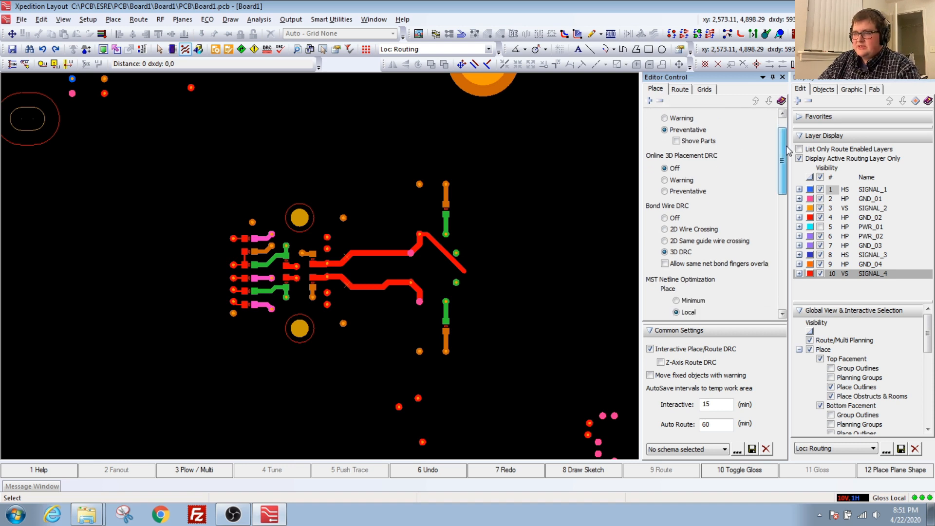
{"action": "scroll", "coordinate": [788, 153], "scroll_direction": "down", "scroll_amount": 1}
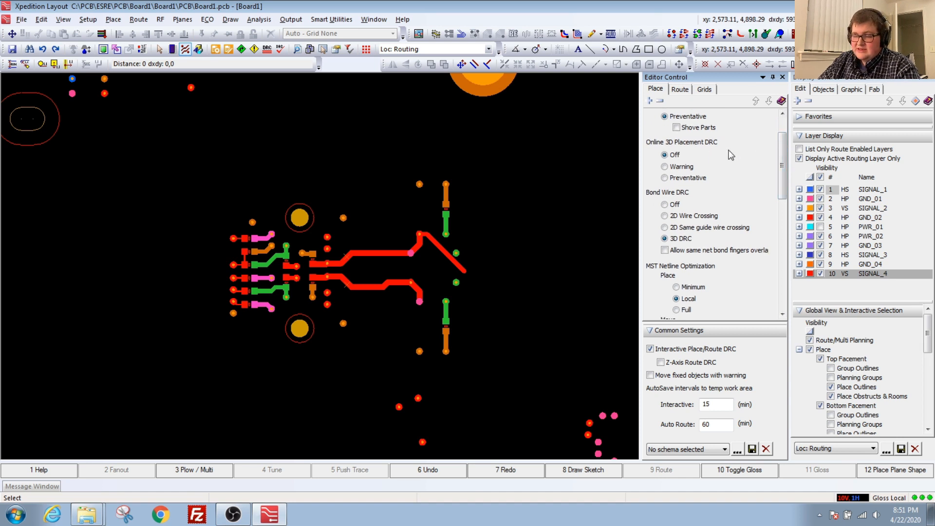
{"action": "scroll", "coordinate": [789, 171], "scroll_direction": "down", "scroll_amount": 5}
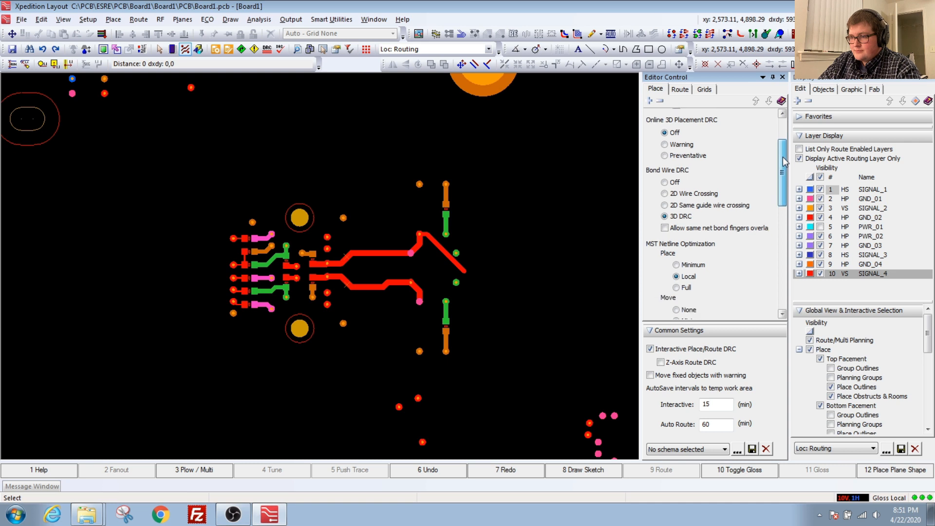
{"action": "scroll", "coordinate": [790, 172], "scroll_direction": "down", "scroll_amount": 1}
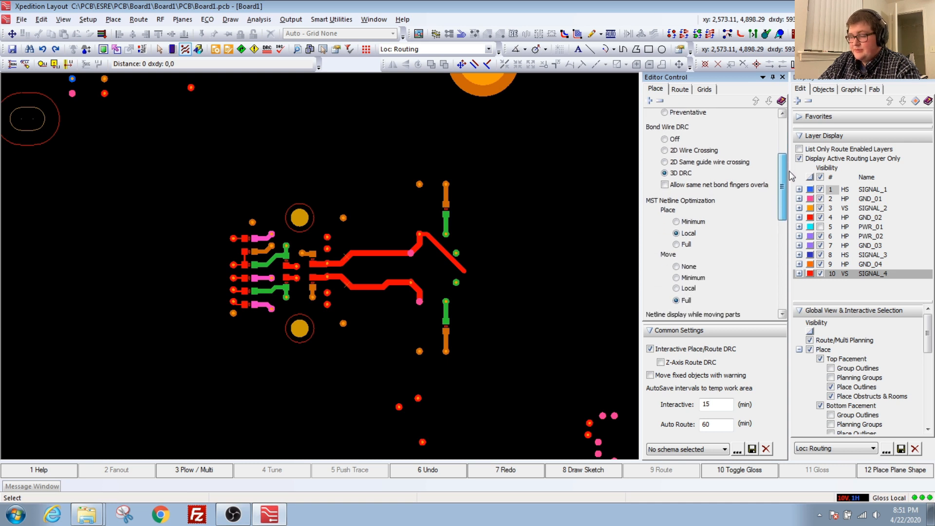
{"action": "scroll", "coordinate": [791, 176], "scroll_direction": "down", "scroll_amount": 1}
{"action": "scroll", "coordinate": [794, 176], "scroll_direction": "down", "scroll_amount": 6}
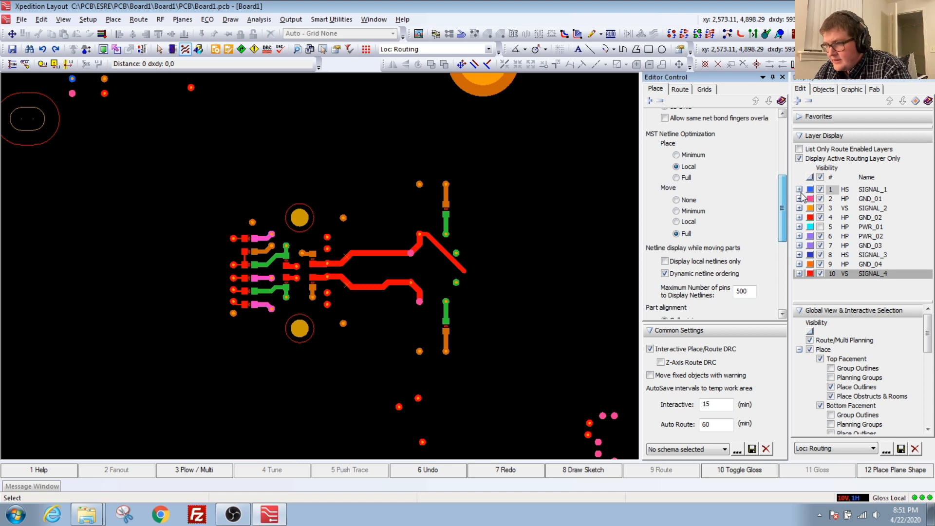
{"action": "scroll", "coordinate": [802, 196], "scroll_direction": "down", "scroll_amount": 7}
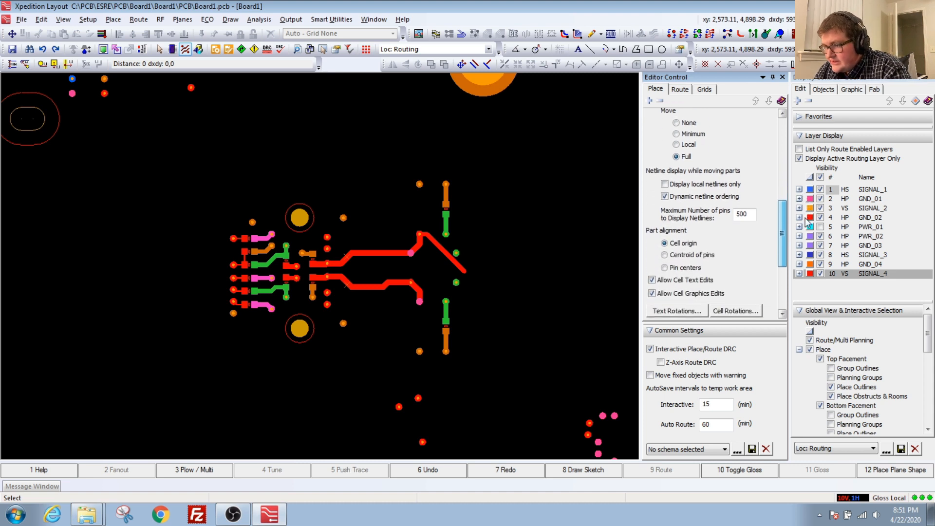
{"action": "scroll", "coordinate": [807, 222], "scroll_direction": "down", "scroll_amount": 7}
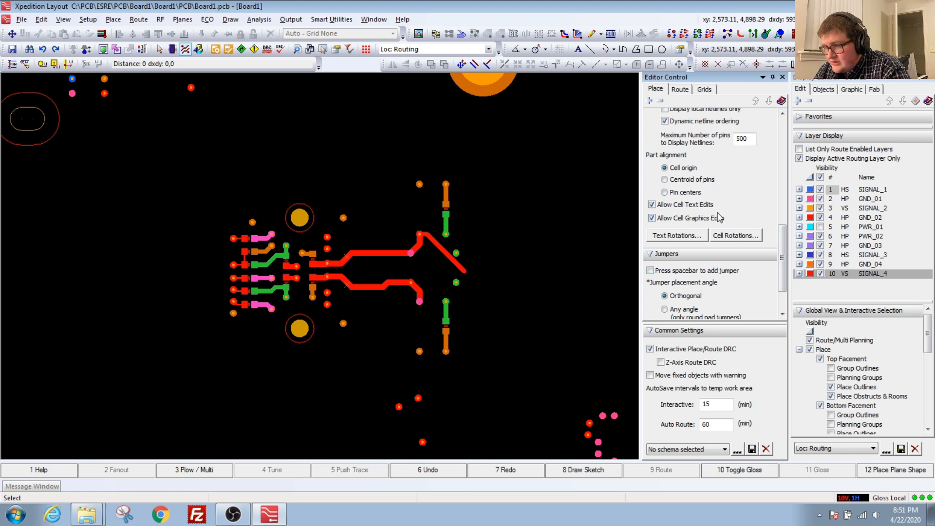
{"action": "left_click_drag", "start_coordinate": [783, 240], "coordinate": [783, 262]}
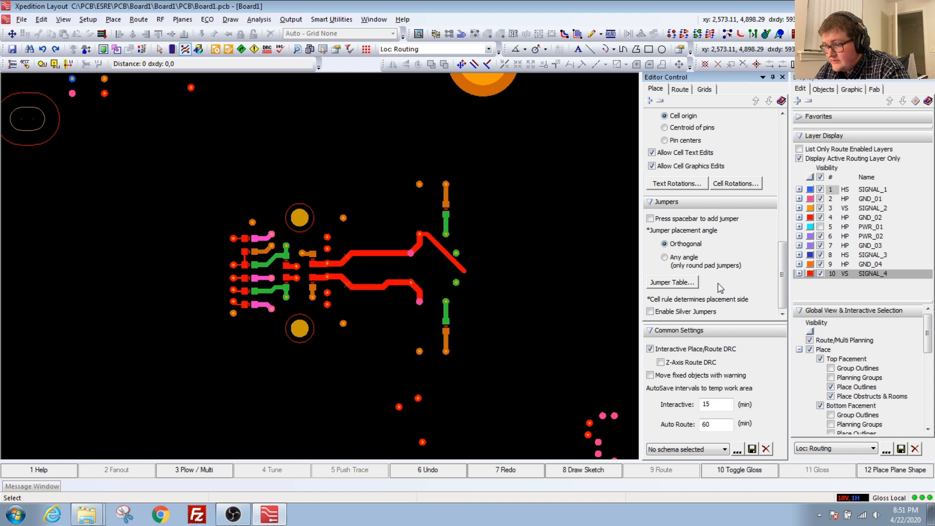
Examine the allowed rotation angles and sides for cell CAPAE1040X1050, try the Top side, and discard the change.
{"action": "left_click", "coordinate": [728, 184]}
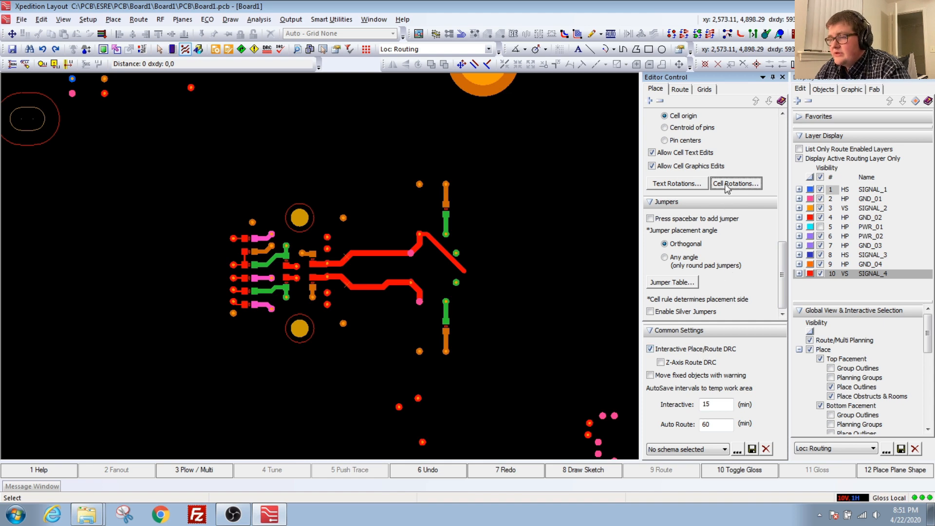
{"action": "left_click_drag", "start_coordinate": [742, 15], "coordinate": [464, 96]}
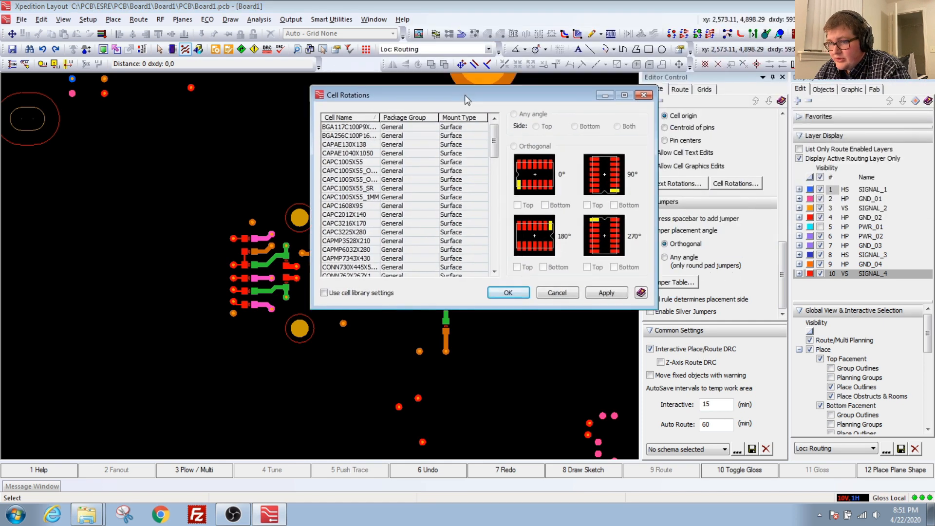
{"action": "left_click", "coordinate": [366, 153]}
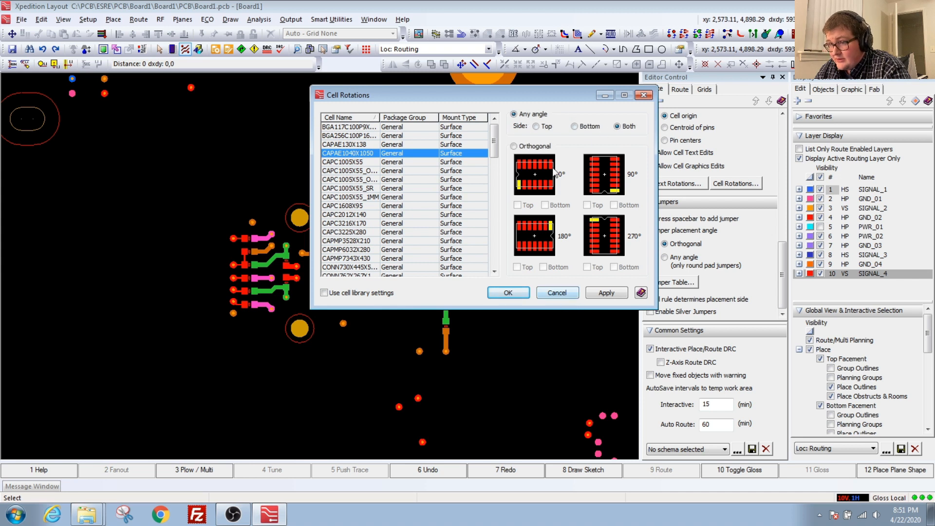
{"action": "left_click", "coordinate": [536, 126]}
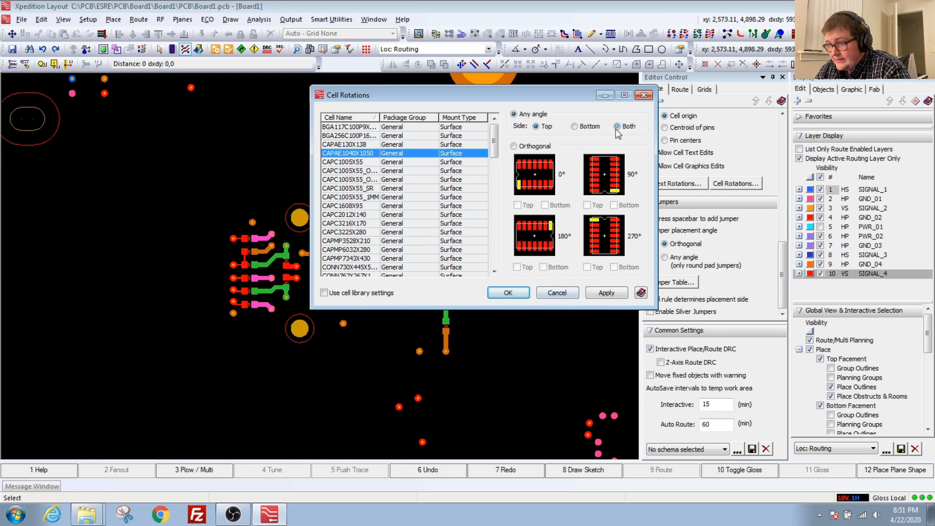
{"action": "left_click", "coordinate": [560, 292]}
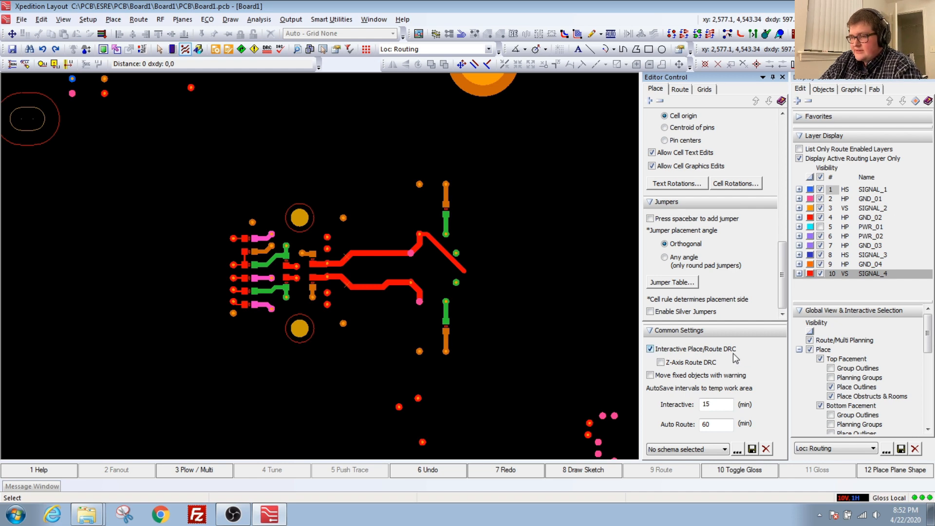
Delete the leftover red horizontal and diagonal trace running from the upper red via toward the green vias.
{"action": "left_click", "coordinate": [440, 246]}
{"action": "scroll", "coordinate": [440, 243], "scroll_direction": "up", "scroll_amount": 3}
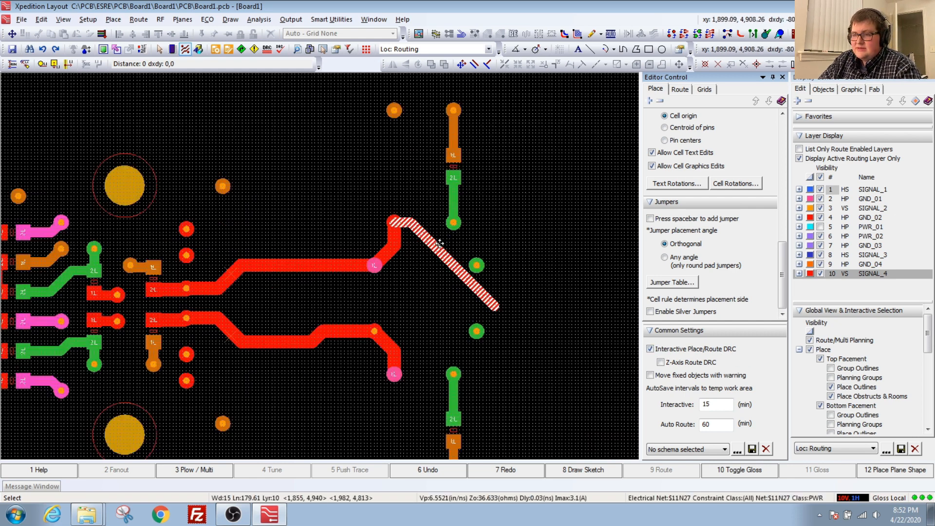
{"action": "scroll", "coordinate": [440, 243], "scroll_direction": "up", "scroll_amount": 2}
{"action": "double_click", "coordinate": [396, 219]}
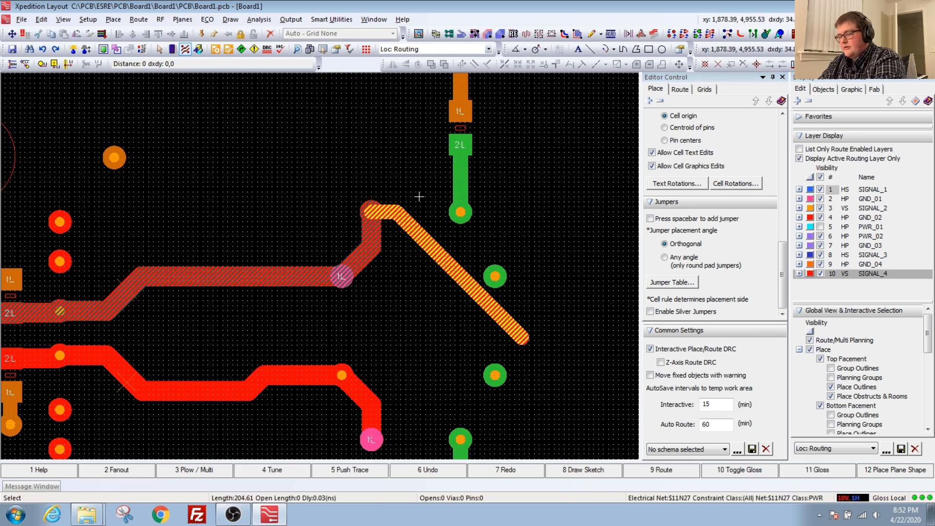
{"action": "key", "text": "Delete"}
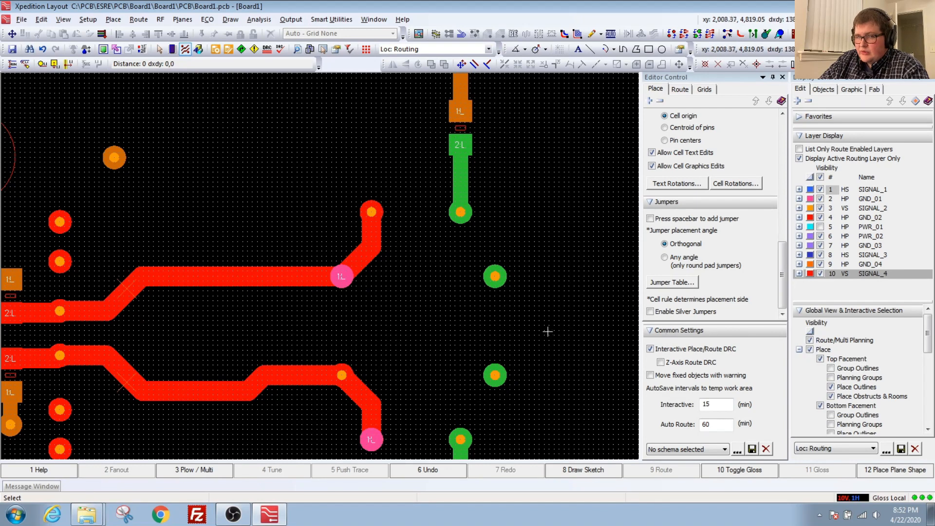
Try to route a trace from the green 3V3 via below the upper capacitor across the neighbouring red trace.
{"action": "left_click", "coordinate": [374, 212]}
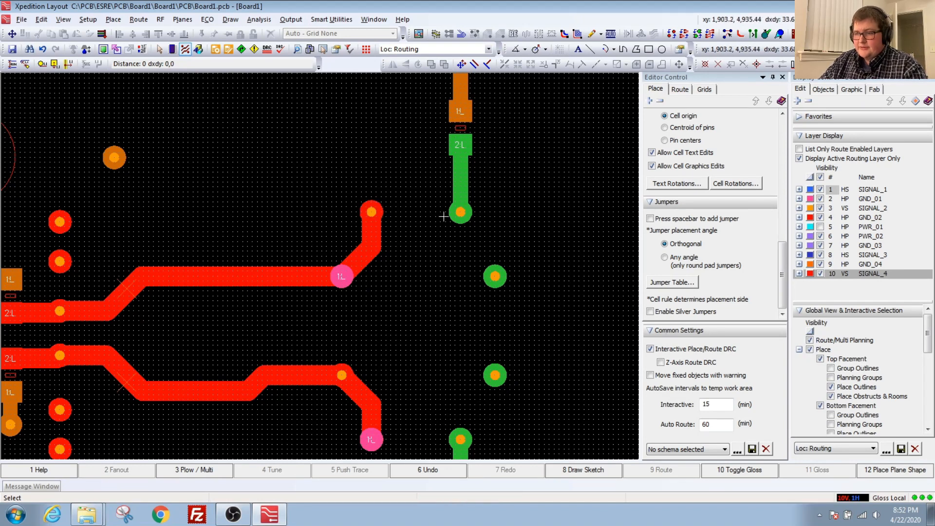
{"action": "left_click", "coordinate": [466, 215]}
{"action": "scroll", "coordinate": [465, 214], "scroll_direction": "up", "scroll_amount": 1}
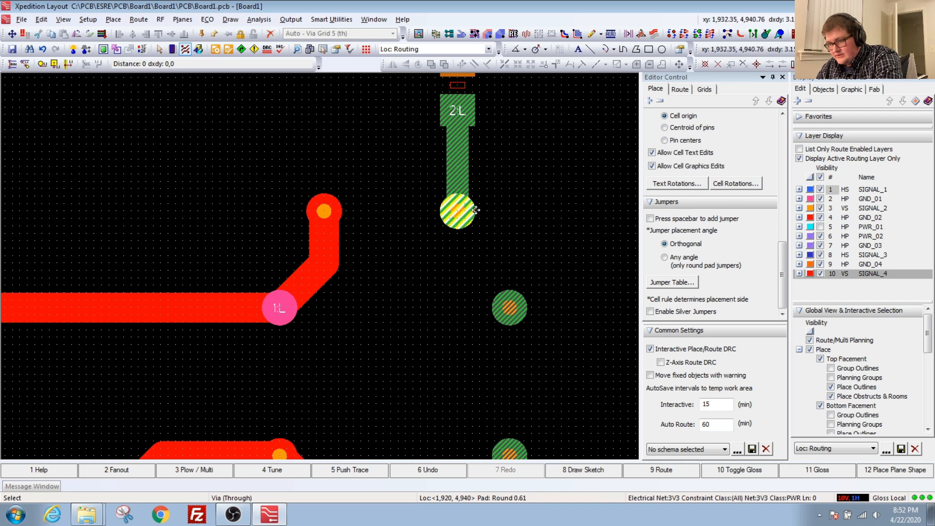
{"action": "left_click", "coordinate": [323, 209]}
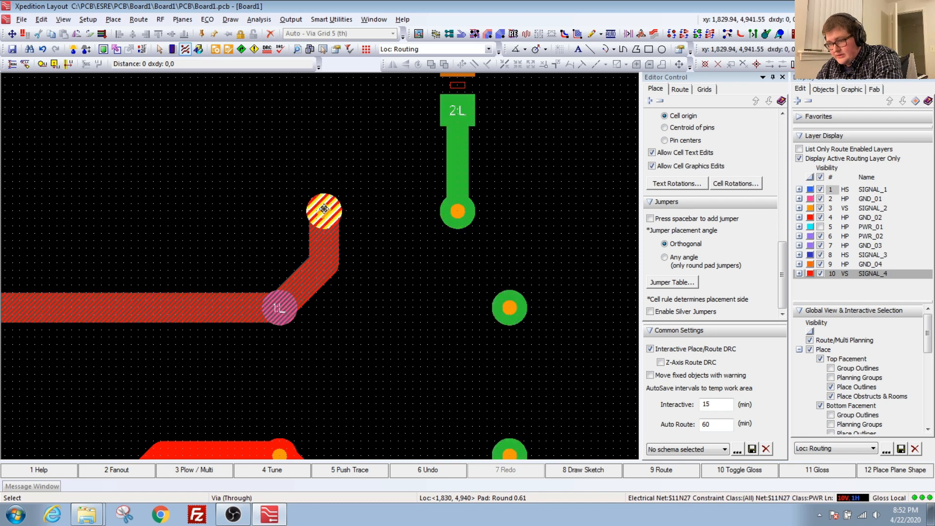
{"action": "left_click", "coordinate": [457, 211]}
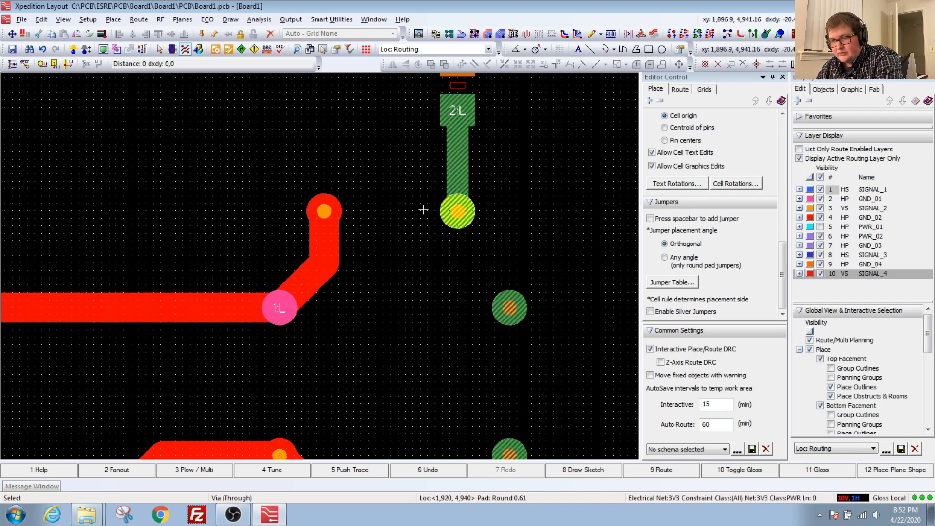
{"action": "left_click", "coordinate": [457, 211]}
{"action": "key", "text": "F3"}
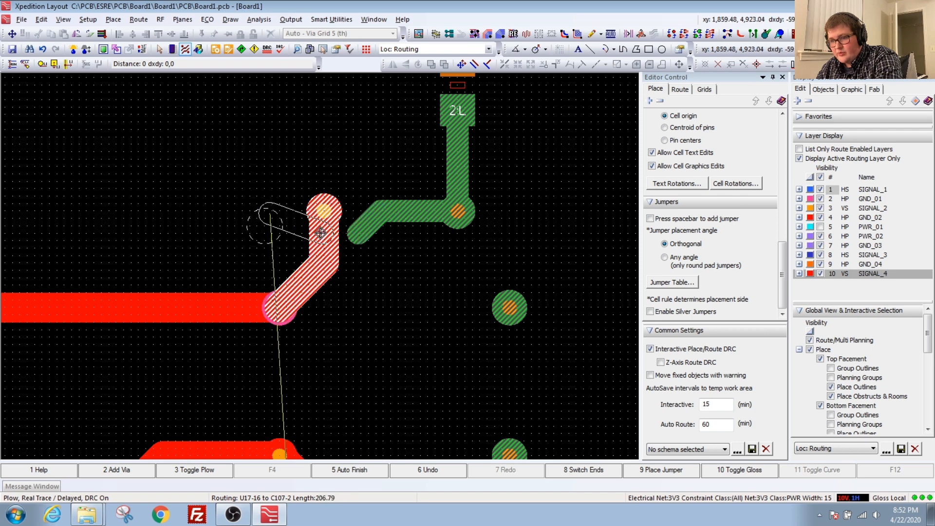
{"action": "key", "text": "Escape"}
Turn off Interactive Place/Route DRC and extend the green stub diagonally and horizontally across the upper red trace.
{"action": "left_click", "coordinate": [650, 349]}
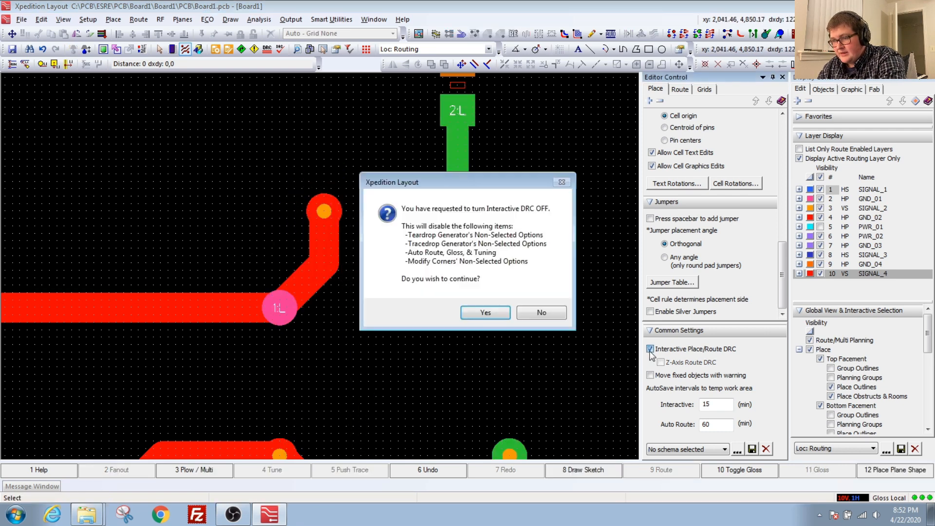
{"action": "left_click", "coordinate": [484, 312]}
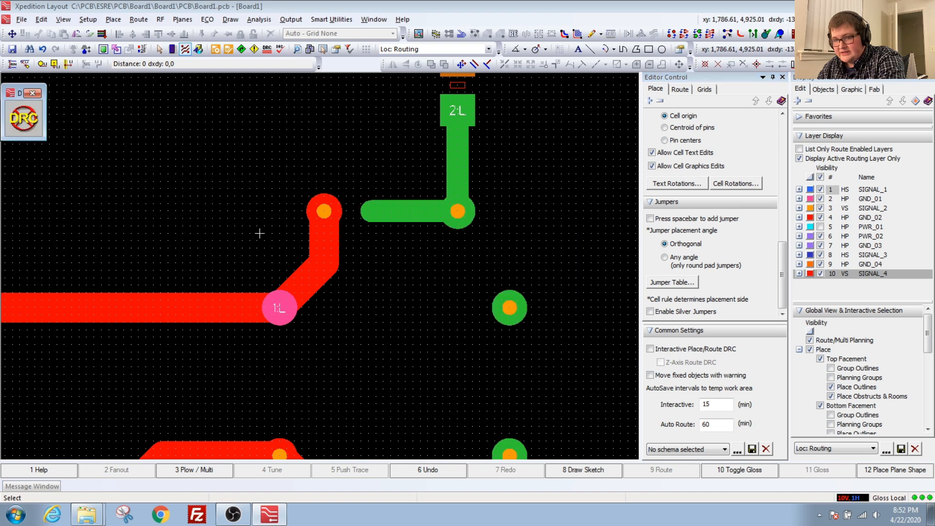
{"action": "left_click", "coordinate": [376, 213]}
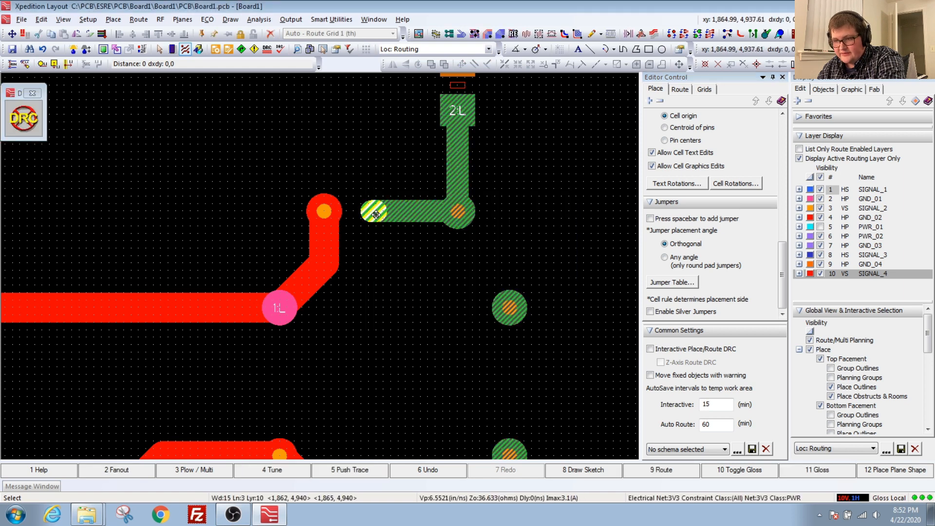
{"action": "key", "text": "F3"}
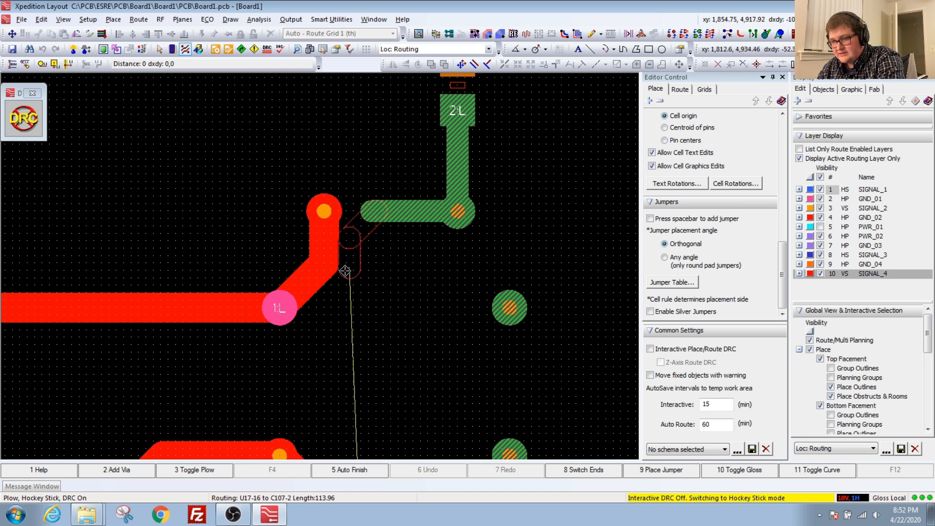
{"action": "left_click", "coordinate": [251, 246]}
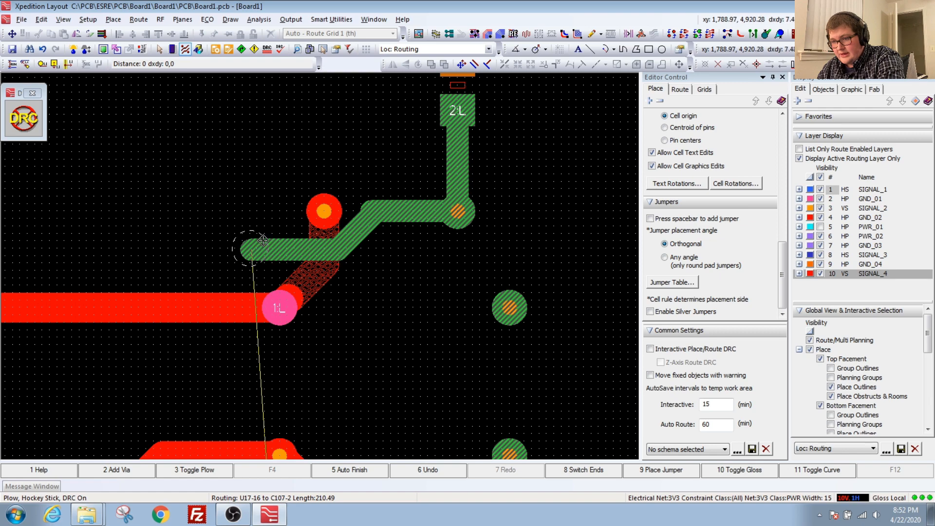
{"action": "scroll", "coordinate": [266, 240], "scroll_direction": "up", "scroll_amount": 2}
{"action": "key", "text": "Escape"}
{"action": "scroll", "coordinate": [418, 247], "scroll_direction": "up", "scroll_amount": 4}
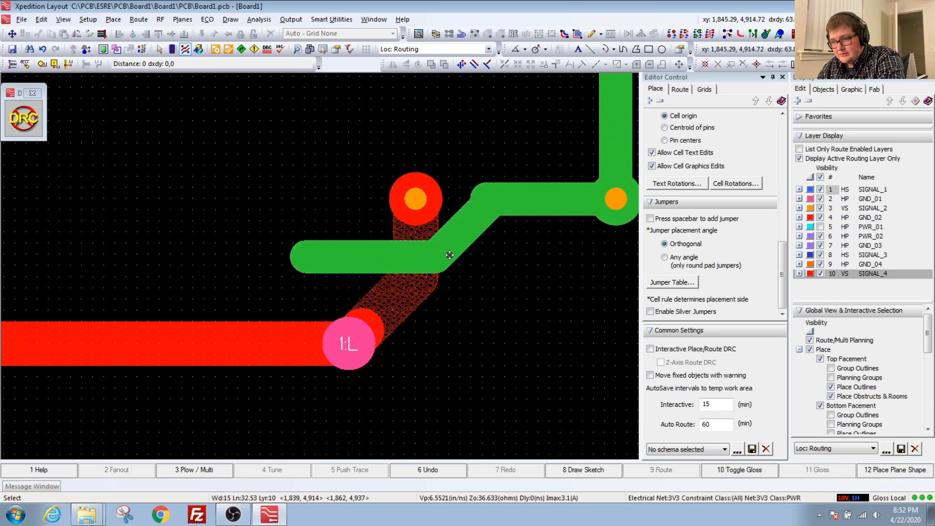
{"action": "scroll", "coordinate": [379, 200], "scroll_direction": "down", "scroll_amount": 3}
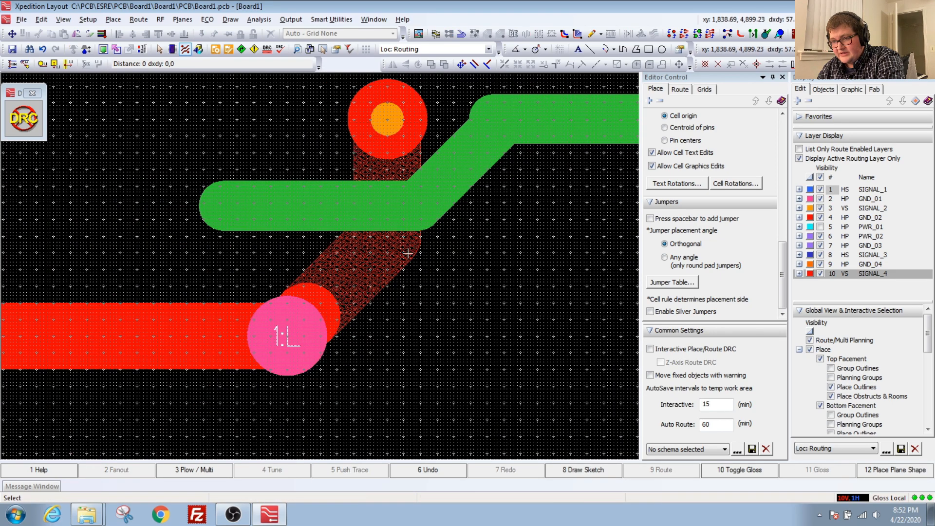
Route the green trace from its free end around the pink via and back onto itself as a loop.
{"action": "left_click", "coordinate": [226, 212]}
{"action": "key", "text": "F3"}
{"action": "scroll", "coordinate": [212, 228], "scroll_direction": "down", "scroll_amount": 2}
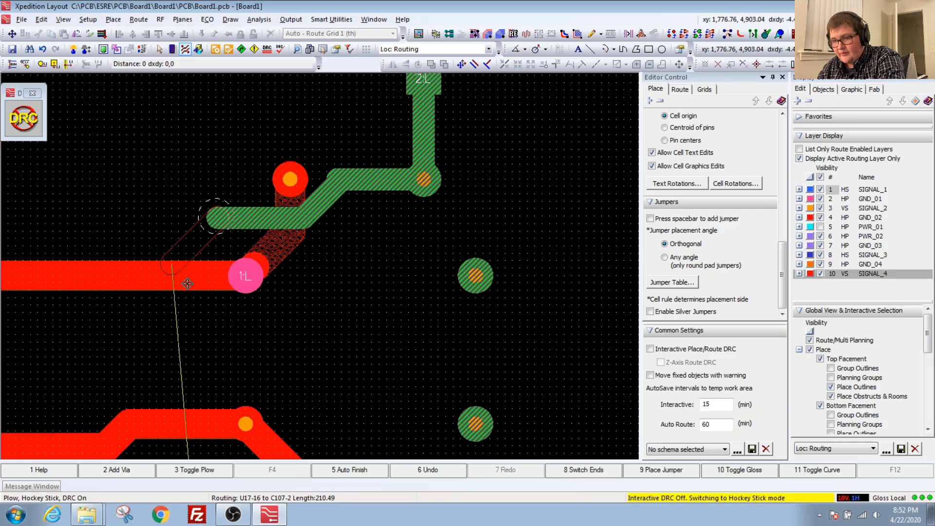
{"action": "left_click", "coordinate": [201, 335]}
{"action": "left_click", "coordinate": [307, 329]}
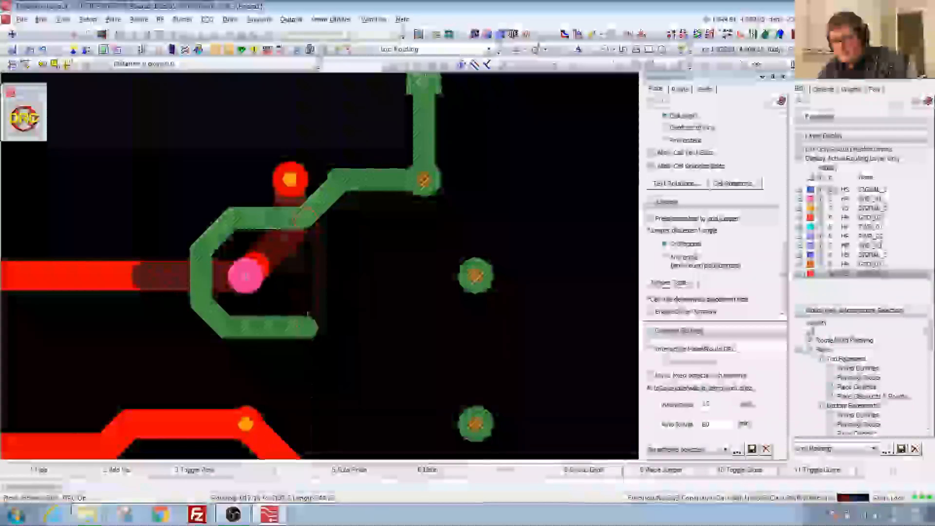
{"action": "left_click", "coordinate": [319, 244]}
{"action": "left_click", "coordinate": [265, 216]}
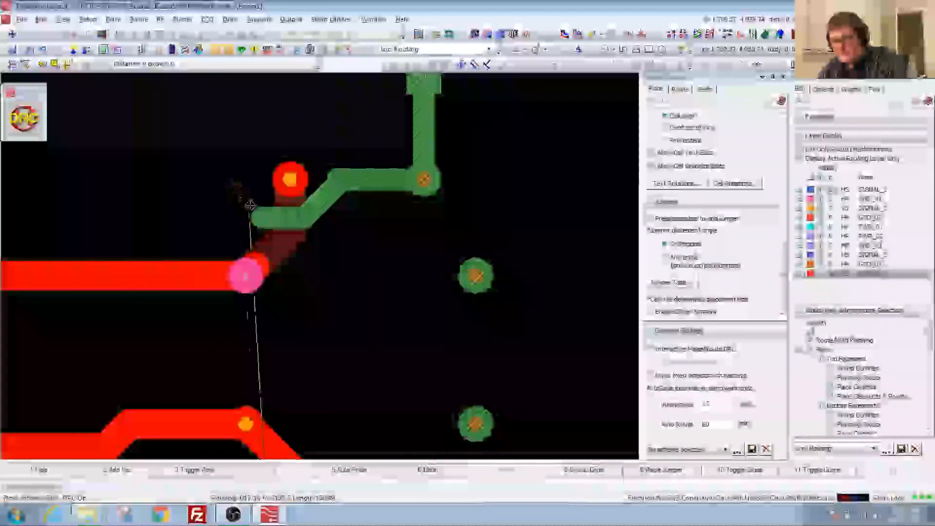
Route the green trace down across both horizontal red traces, ending diagonally just below the lower one.
{"action": "left_click", "coordinate": [155, 291]}
{"action": "mouse_move", "coordinate": [161, 307]}
{"action": "middle_mouse_down"}
{"action": "mouse_move", "coordinate": [147, 322]}
{"action": "mouse_move", "coordinate": [148, 350]}
{"action": "mouse_move", "coordinate": [156, 345]}
{"action": "middle_mouse_up"}
{"action": "left_click", "coordinate": [248, 307]}
{"action": "scroll", "coordinate": [257, 288], "scroll_direction": "down", "scroll_amount": 2}
{"action": "key", "text": "Escape"}
{"action": "key", "text": "Escape"}
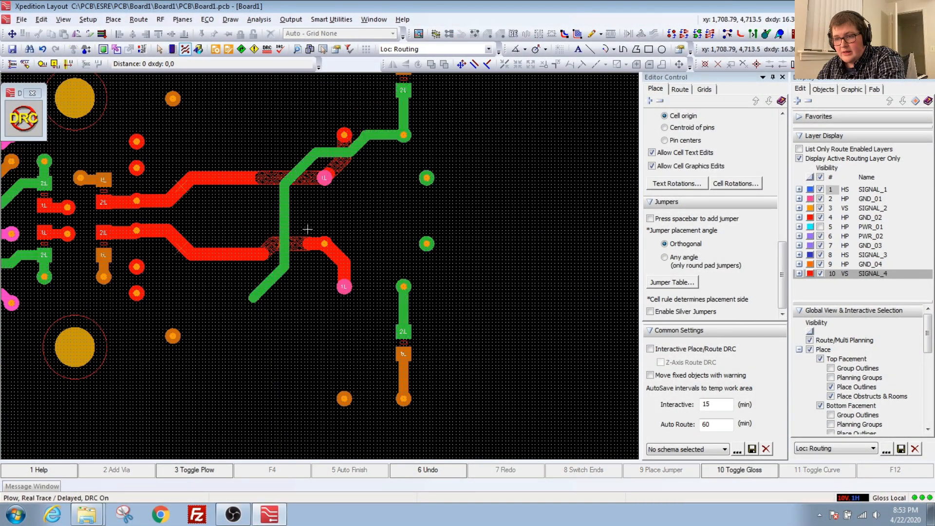
Undo the green trace routed across the red traces and delete the leftover horizontal green stub at the upper 3V3 via.
{"action": "scroll", "coordinate": [288, 149], "scroll_direction": "up", "scroll_amount": 3}
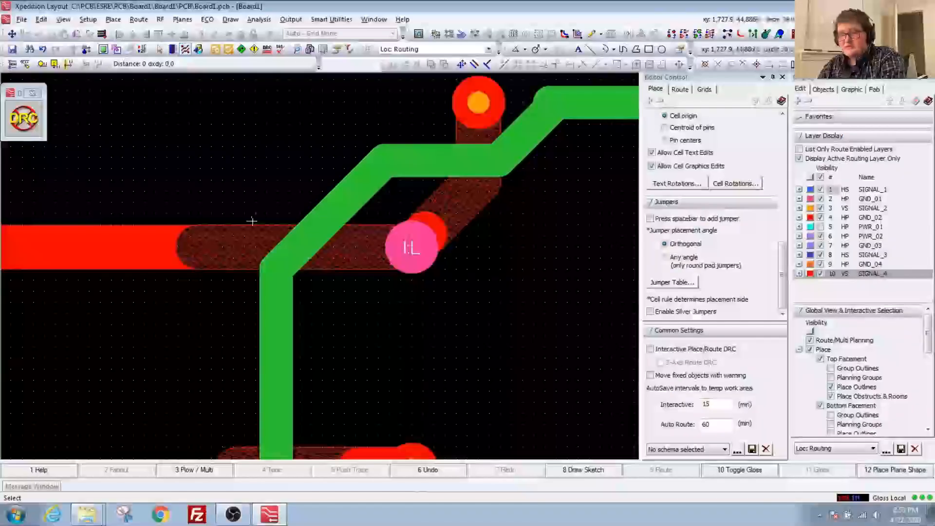
{"action": "scroll", "coordinate": [387, 243], "scroll_direction": "down", "scroll_amount": 2}
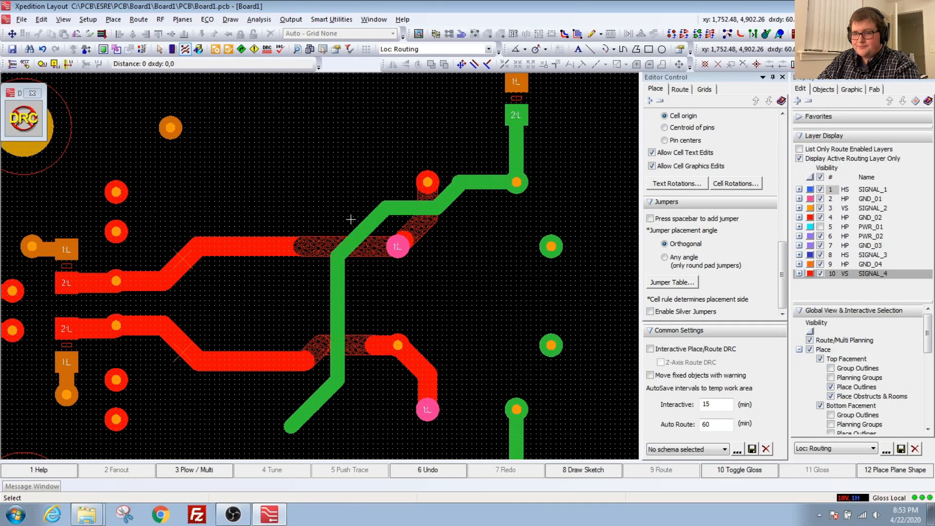
{"action": "key", "text": "ctrl+z"}
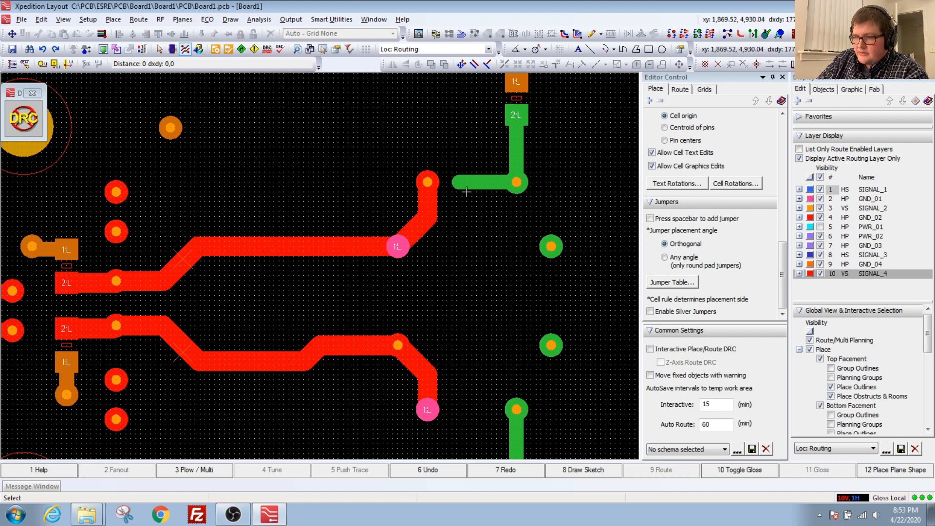
{"action": "scroll", "coordinate": [470, 207], "scroll_direction": "up", "scroll_amount": 2}
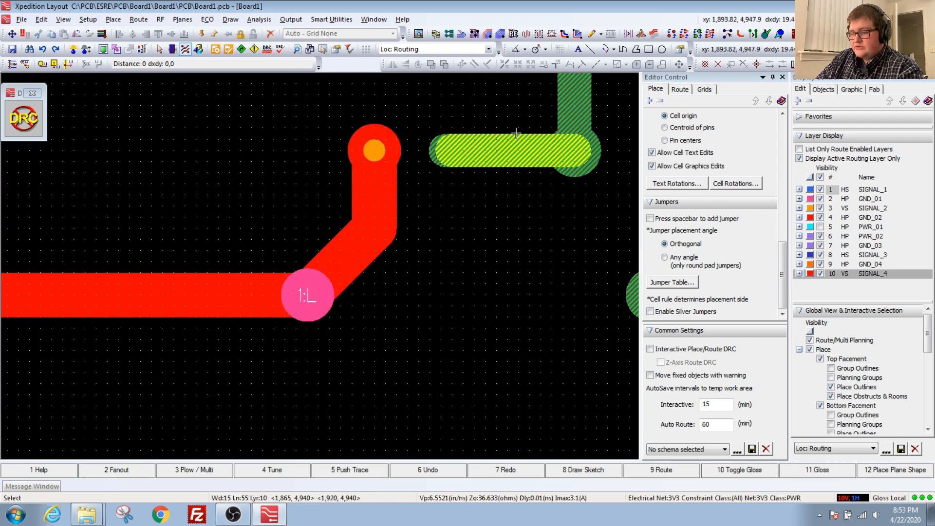
{"action": "key", "text": "Delete"}
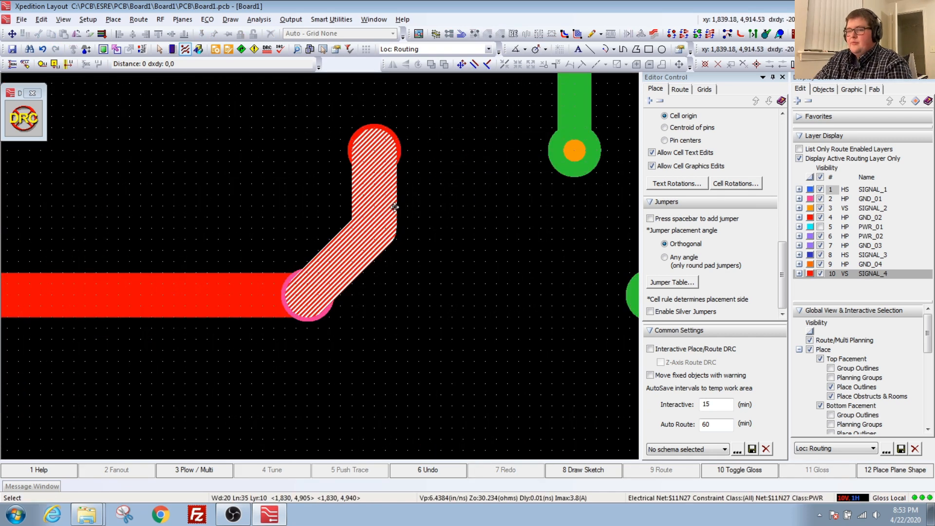
Turn Interactive Place/Route DRC back on without running Batch DRC.
{"action": "scroll", "coordinate": [394, 206], "scroll_direction": "down", "scroll_amount": 2}
{"action": "scroll", "coordinate": [395, 207], "scroll_direction": "down", "scroll_amount": 2}
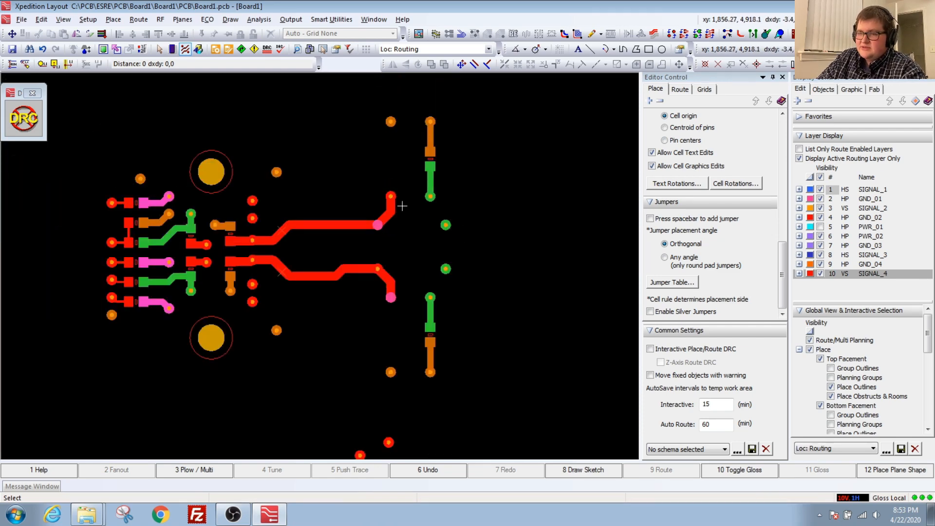
{"action": "scroll", "coordinate": [315, 258], "scroll_direction": "up", "scroll_amount": 2}
{"action": "scroll", "coordinate": [323, 248], "scroll_direction": "down", "scroll_amount": 2}
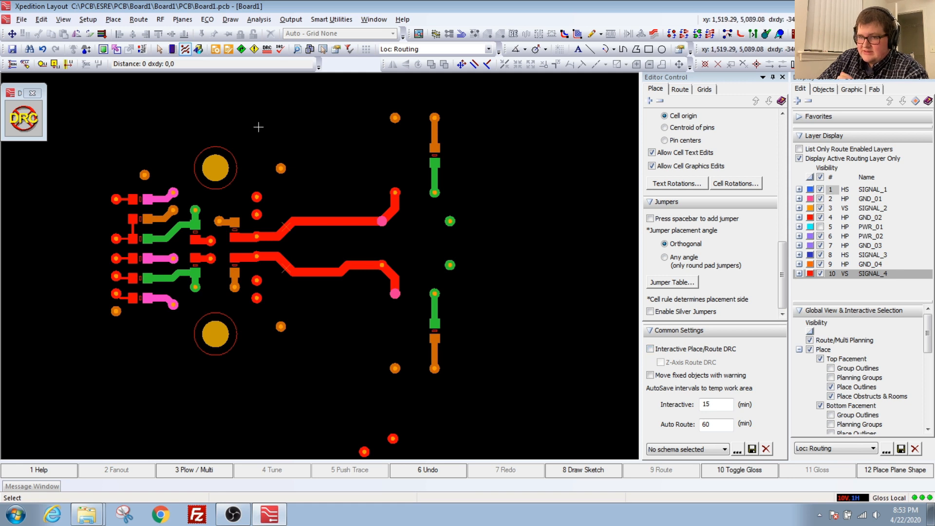
{"action": "left_click", "coordinate": [34, 93]}
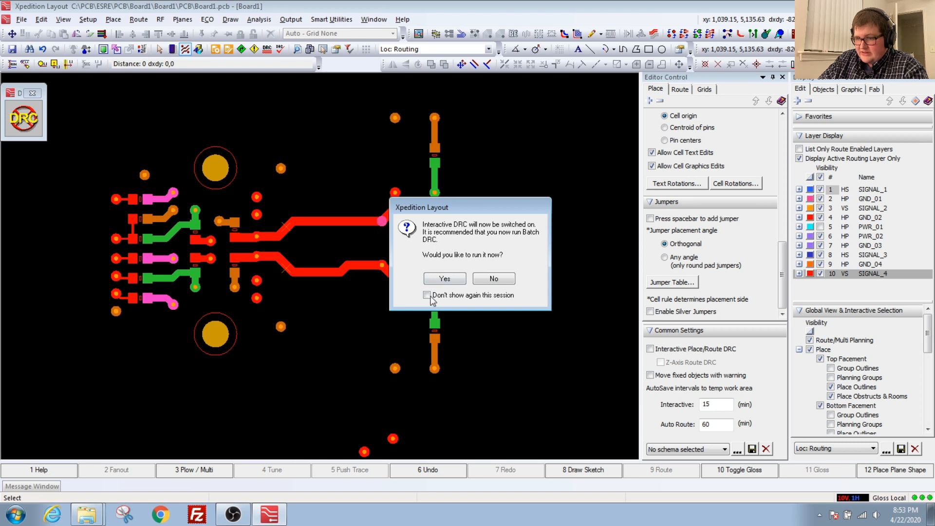
{"action": "left_click", "coordinate": [497, 278]}
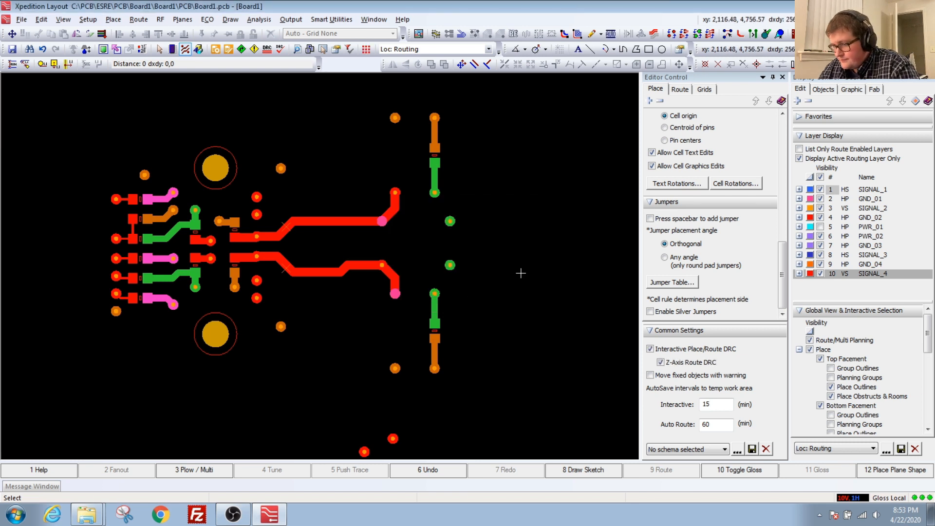
Examine the Tuning Patterns and Diff Pairs routing settings, closing each without changes.
{"action": "left_click", "coordinate": [681, 90]}
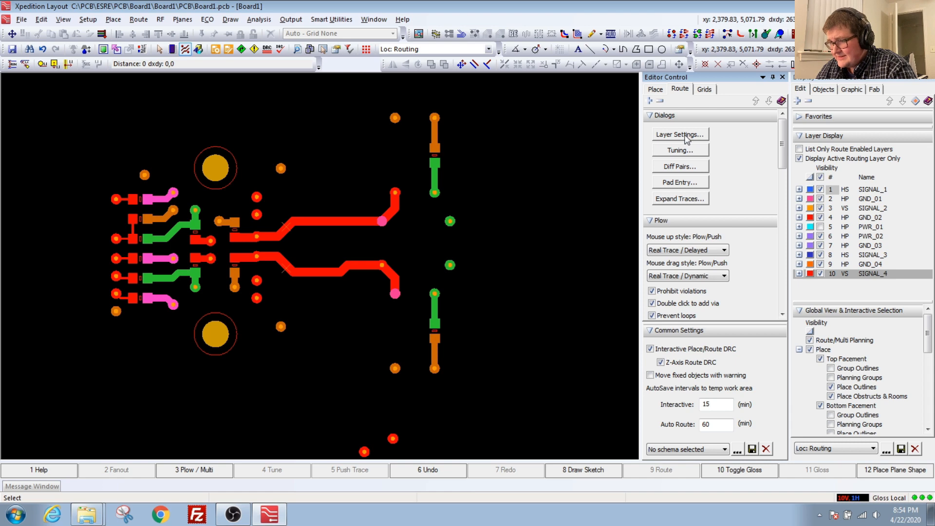
{"action": "left_click", "coordinate": [691, 152]}
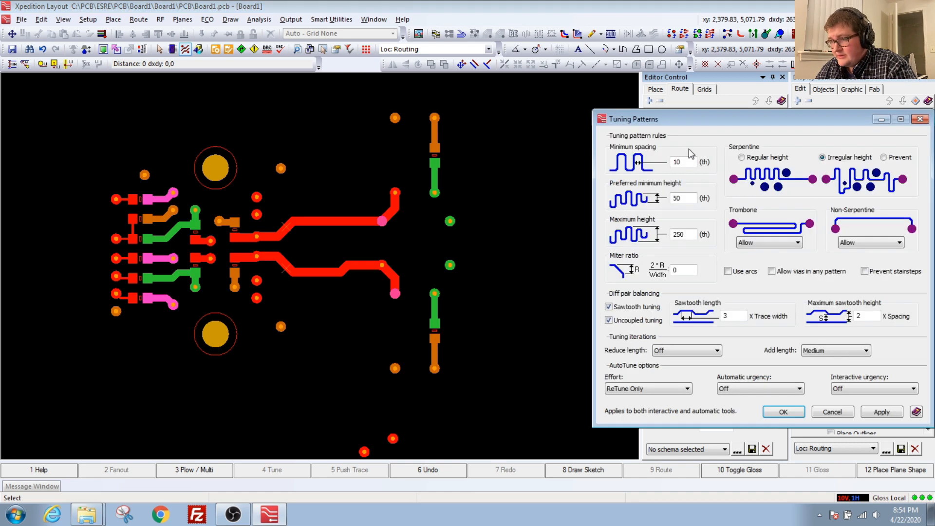
{"action": "left_click_drag", "start_coordinate": [644, 118], "coordinate": [504, 113]}
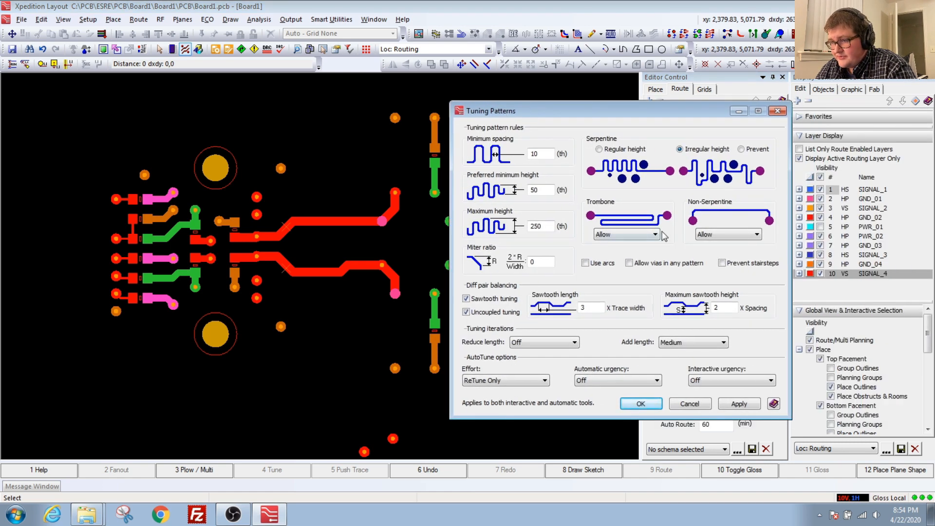
{"action": "left_click", "coordinate": [778, 112]}
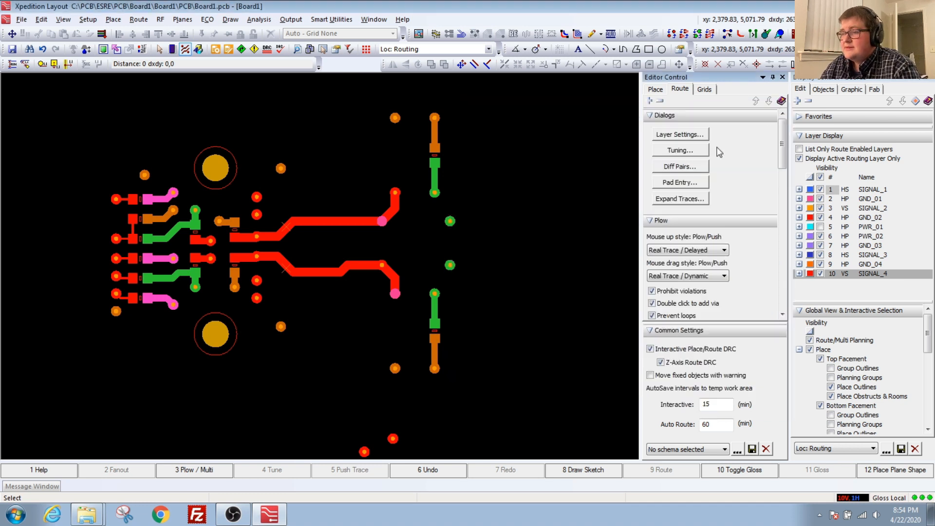
{"action": "left_click", "coordinate": [680, 168]}
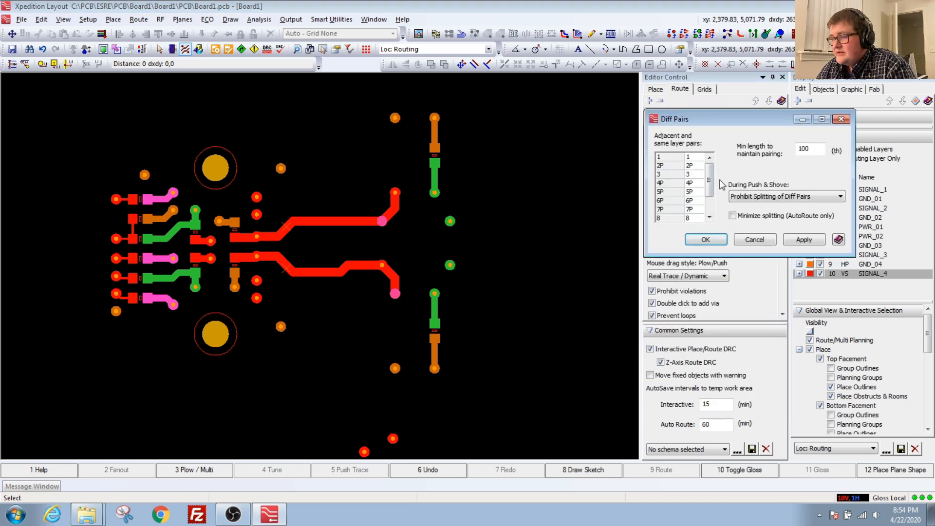
{"action": "left_click", "coordinate": [841, 120]}
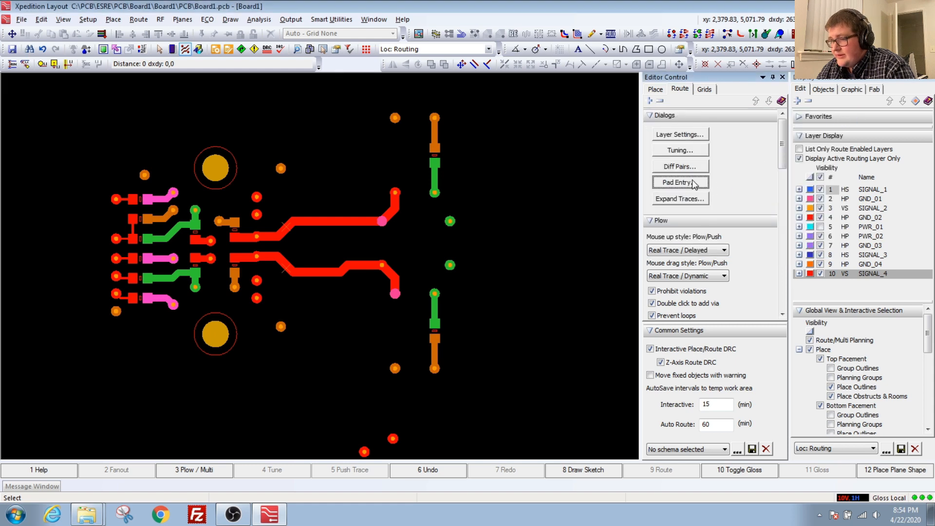
Examine the Pad Entry rules for the Rectangle 0.56x0.6 pad, including via under pad, cancel them, and review the Plow options.
{"action": "left_click", "coordinate": [694, 183]}
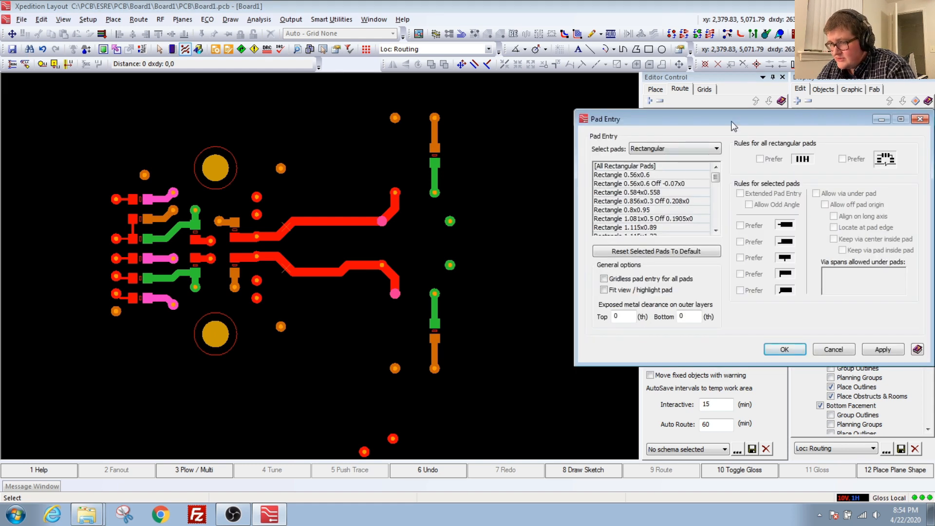
{"action": "left_click_drag", "start_coordinate": [733, 127], "coordinate": [656, 126]}
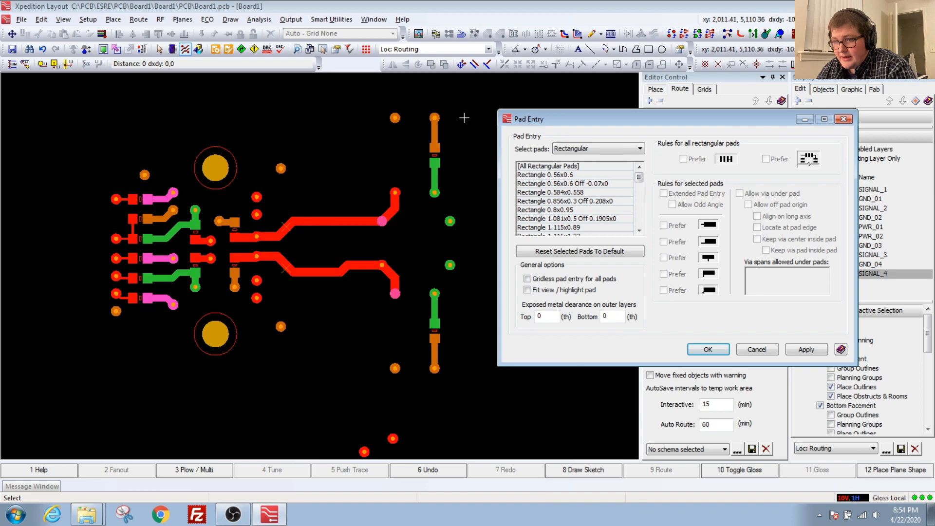
{"action": "scroll", "coordinate": [267, 259], "scroll_direction": "up", "scroll_amount": 5}
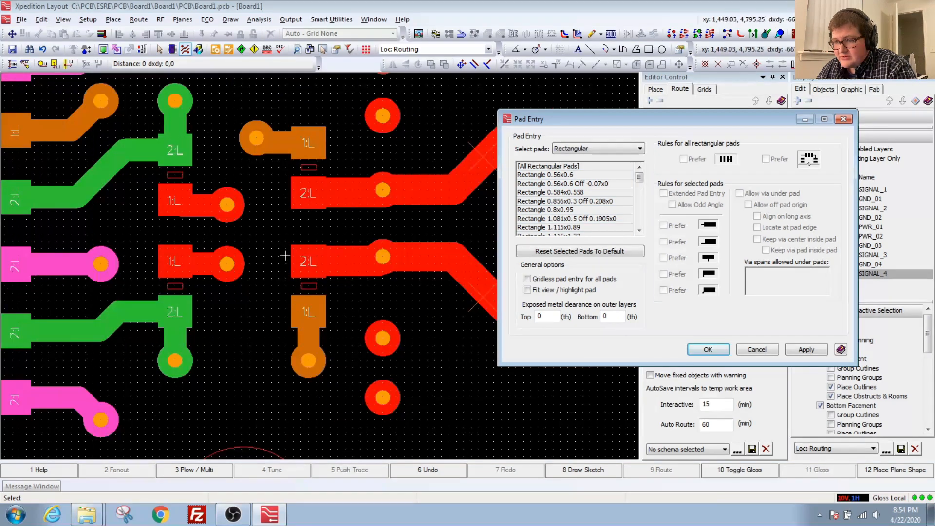
{"action": "middle_click_drag", "start_coordinate": [286, 256], "coordinate": [309, 172]}
{"action": "left_click", "coordinate": [297, 226]}
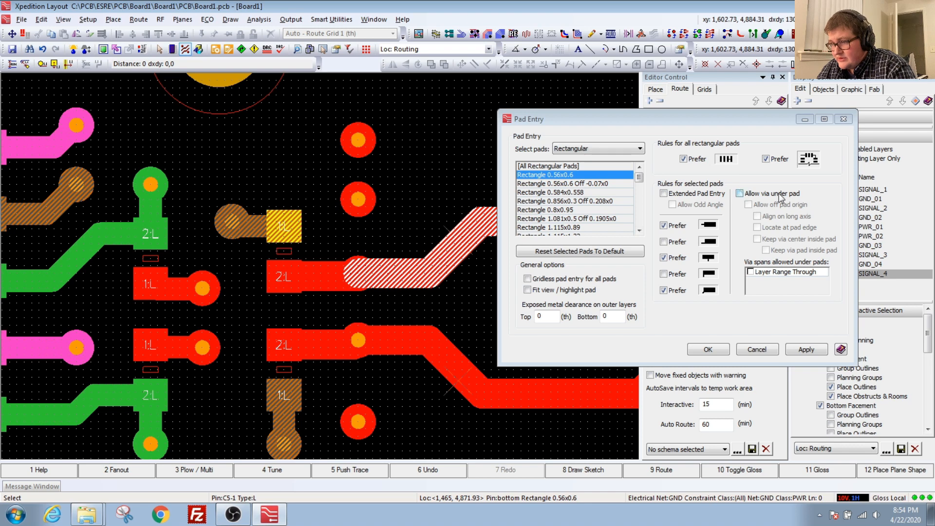
{"action": "left_click", "coordinate": [739, 193]}
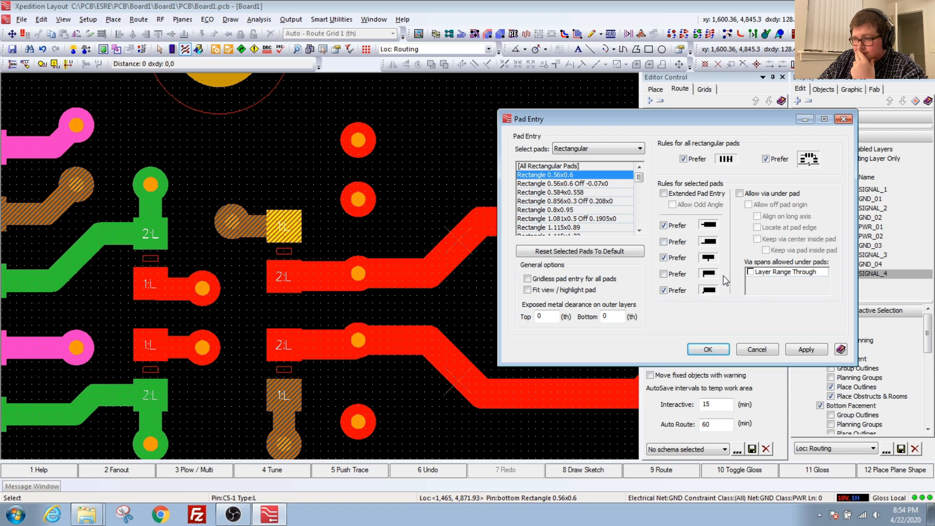
{"action": "left_click", "coordinate": [756, 349]}
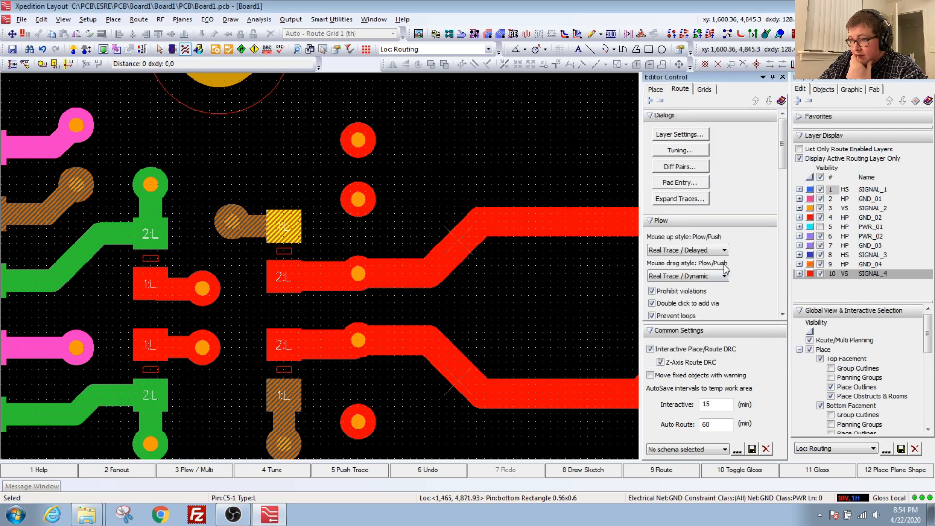
{"action": "scroll", "coordinate": [781, 187], "scroll_direction": "down", "scroll_amount": 5}
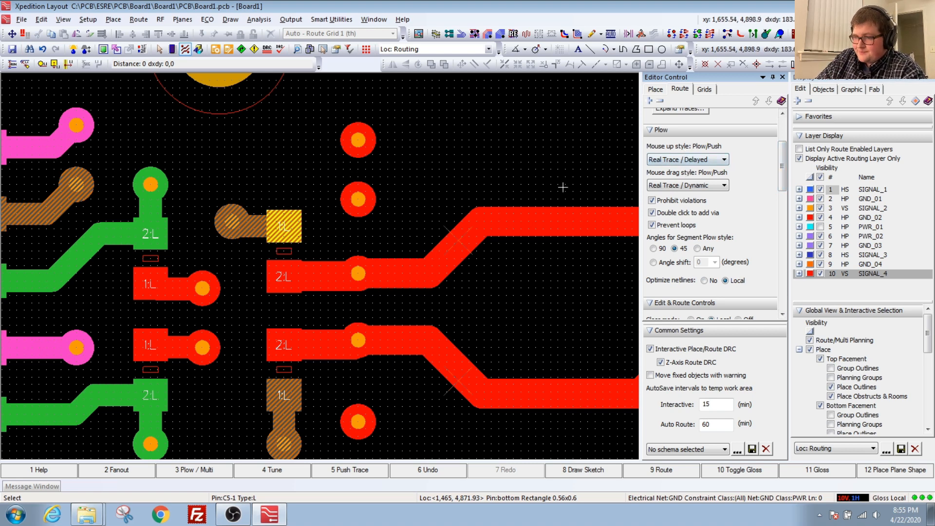
Try to pull the uppermost red via sideways to the right above the upper red trace, and undo the change.
{"action": "left_click", "coordinate": [453, 190]}
{"action": "left_click", "coordinate": [414, 261]}
{"action": "left_click", "coordinate": [398, 245]}
{"action": "left_click", "coordinate": [360, 154]}
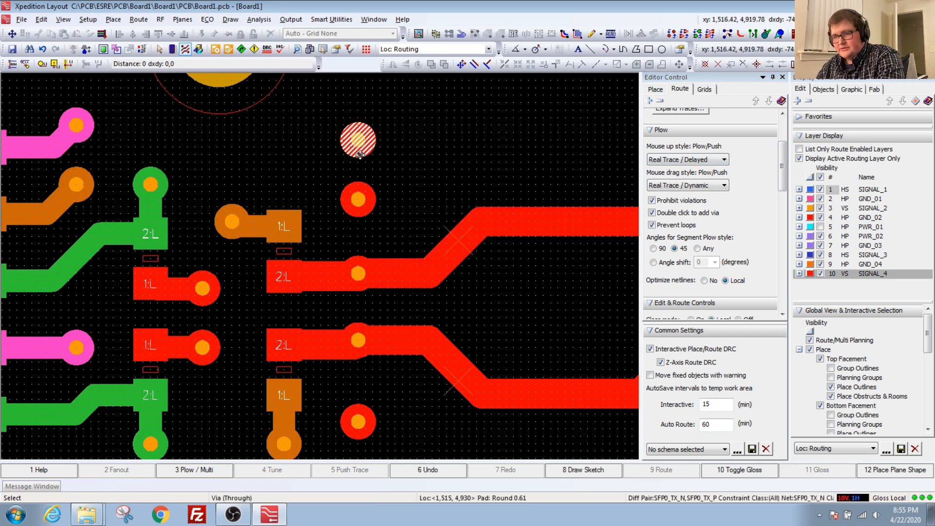
{"action": "left_click", "coordinate": [360, 155]}
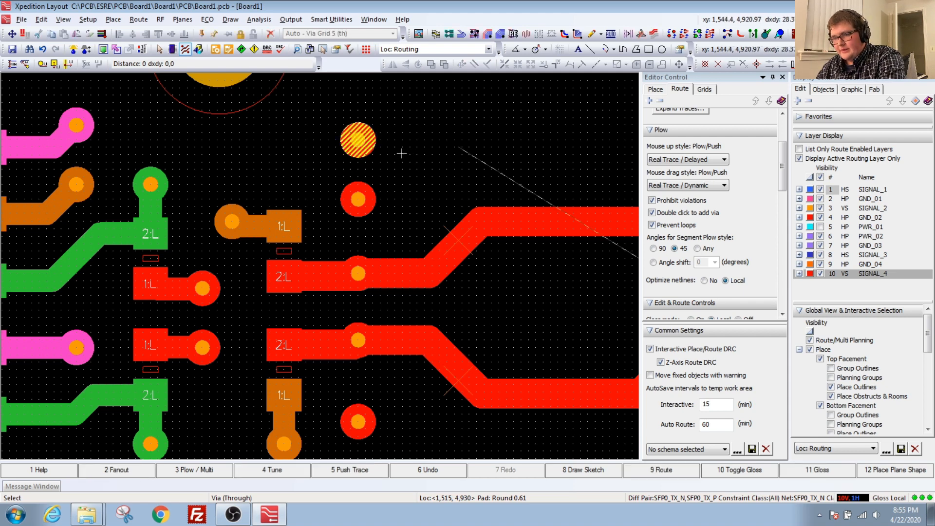
{"action": "left_click", "coordinate": [373, 145]}
{"action": "left_click_drag", "start_coordinate": [372, 145], "coordinate": [468, 145]}
{"action": "key", "text": "ctrl+z"}
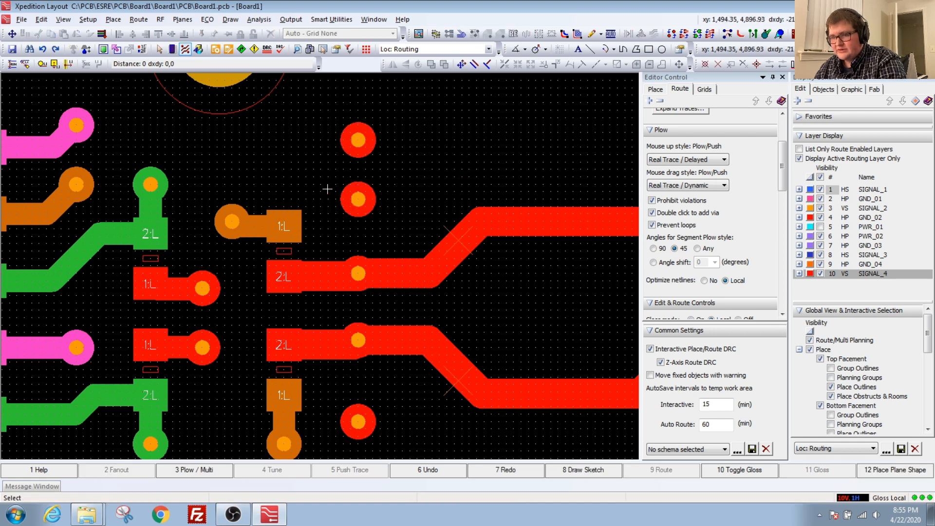
Return to the Place settings and make SIGNAL_1 the active routing layer.
{"action": "scroll", "coordinate": [327, 189], "scroll_direction": "down", "scroll_amount": 3}
{"action": "middle_click_drag", "start_coordinate": [394, 214], "coordinate": [451, 238]}
{"action": "middle_click_drag", "start_coordinate": [383, 230], "coordinate": [359, 217]}
{"action": "scroll", "coordinate": [352, 210], "scroll_direction": "down", "scroll_amount": 3}
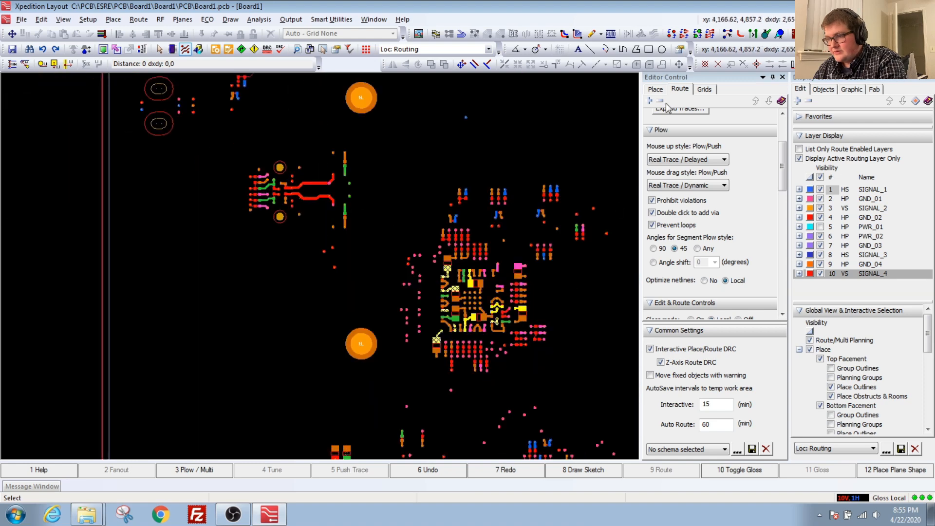
{"action": "scroll", "coordinate": [662, 118], "scroll_direction": "up", "scroll_amount": 1}
{"action": "left_click", "coordinate": [654, 91]}
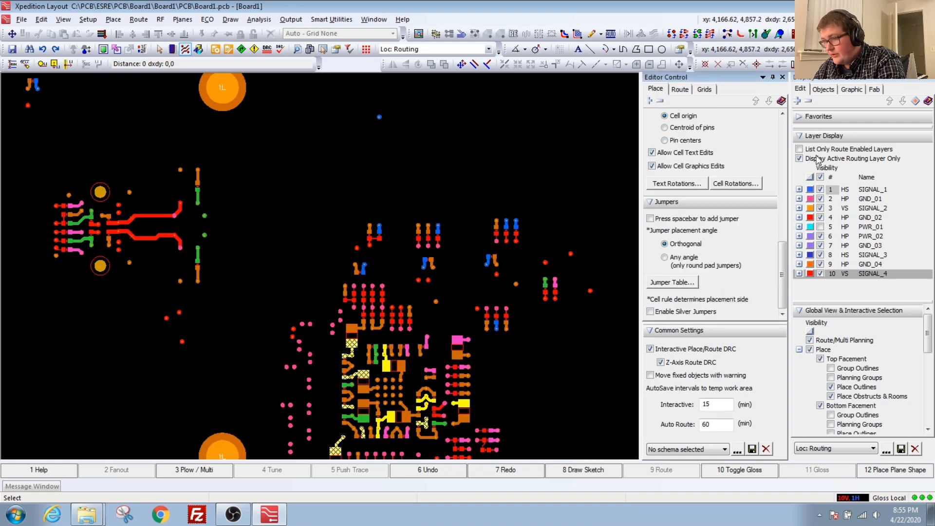
{"action": "left_click", "coordinate": [863, 191]}
{"action": "scroll", "coordinate": [386, 318], "scroll_direction": "down", "scroll_amount": 1}
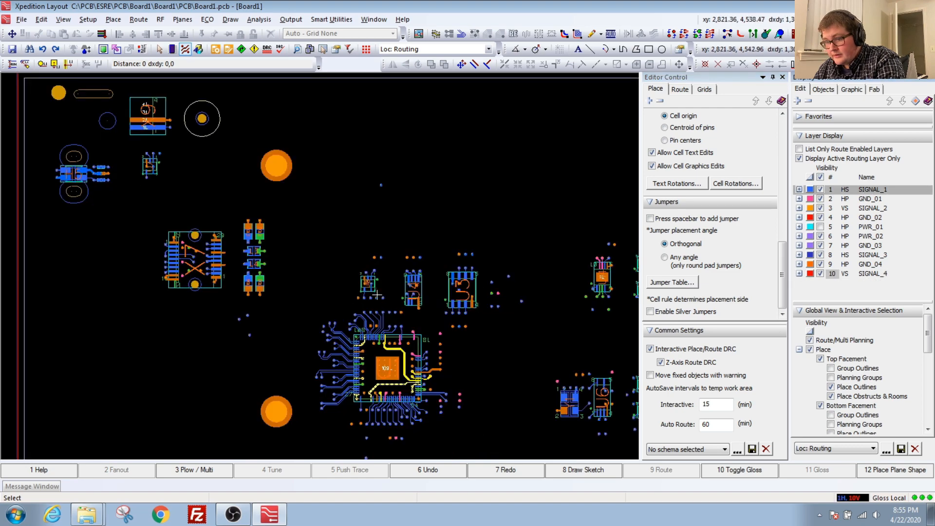
Route a short vertical trace stub straight down from the left pad of F2S, between resistors R23S and R22S.
{"action": "middle_click_drag", "start_coordinate": [377, 296], "coordinate": [407, 325]}
{"action": "middle_click_drag", "start_coordinate": [340, 231], "coordinate": [386, 290]}
{"action": "scroll", "coordinate": [351, 311], "scroll_direction": "up", "scroll_amount": 4}
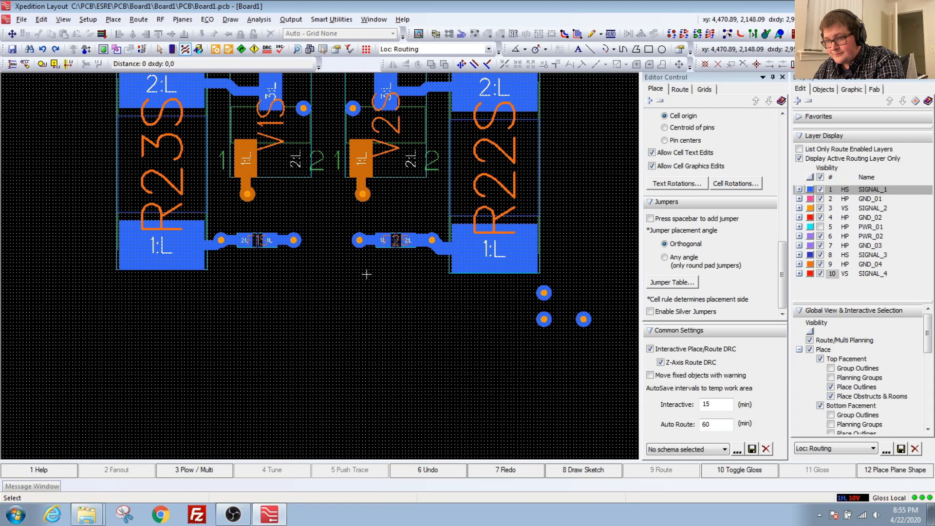
{"action": "scroll", "coordinate": [360, 239], "scroll_direction": "up", "scroll_amount": 1}
{"action": "left_click", "coordinate": [358, 241]}
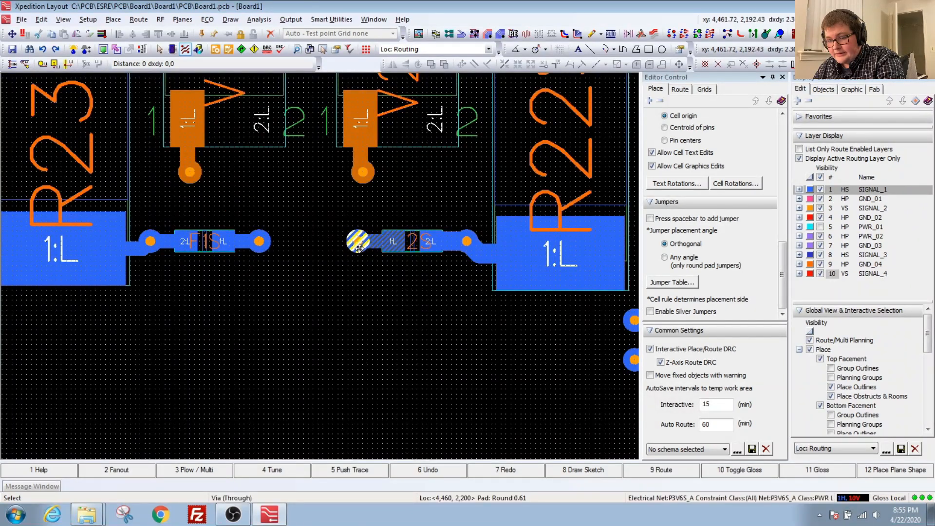
{"action": "key", "text": "F3"}
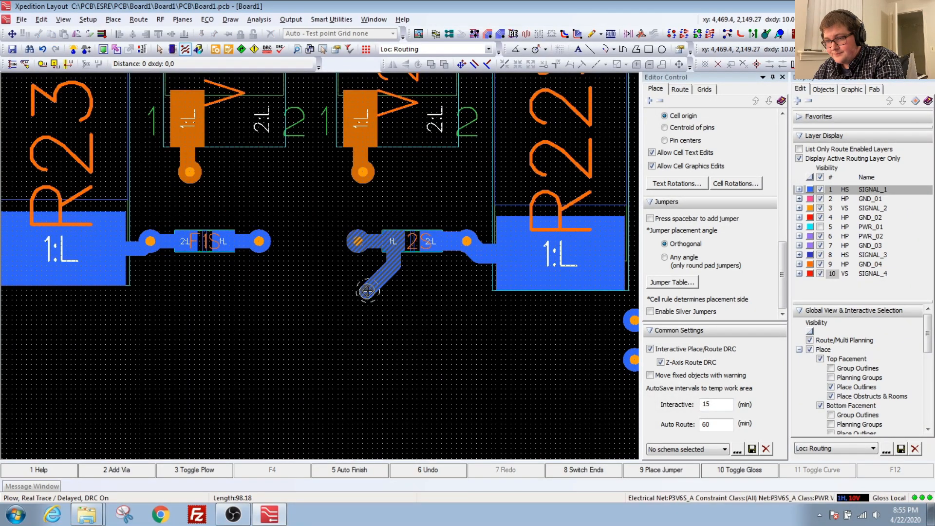
{"action": "scroll", "coordinate": [390, 284], "scroll_direction": "down", "scroll_amount": 1}
{"action": "mouse_move", "coordinate": [386, 294]}
{"action": "middle_mouse_down"}
{"action": "mouse_move", "coordinate": [378, 309]}
{"action": "mouse_move", "coordinate": [406, 270]}
{"action": "middle_mouse_up"}
{"action": "left_click", "coordinate": [398, 274]}
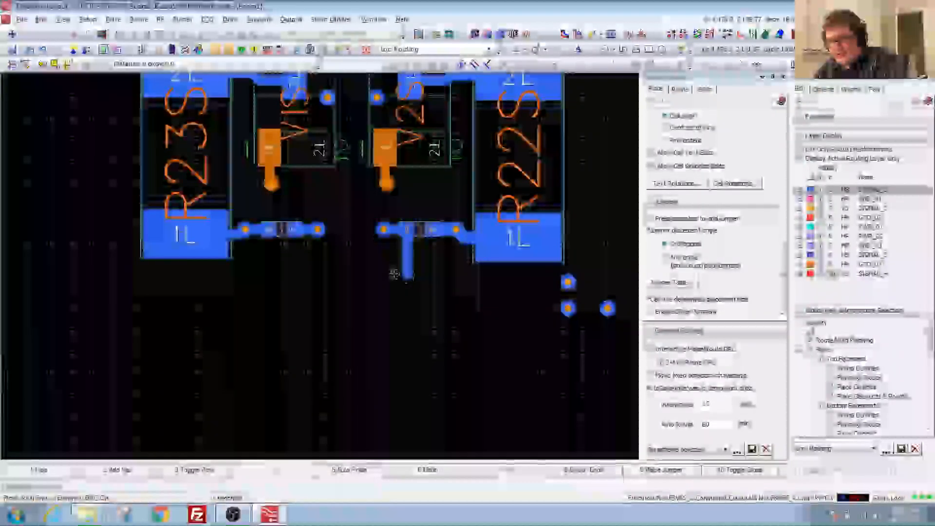
{"action": "key", "text": "Escape"}
{"action": "scroll", "coordinate": [403, 252], "scroll_direction": "up", "scroll_amount": 1}
{"action": "left_click", "coordinate": [403, 252]}
{"action": "left_click", "coordinate": [368, 275]}
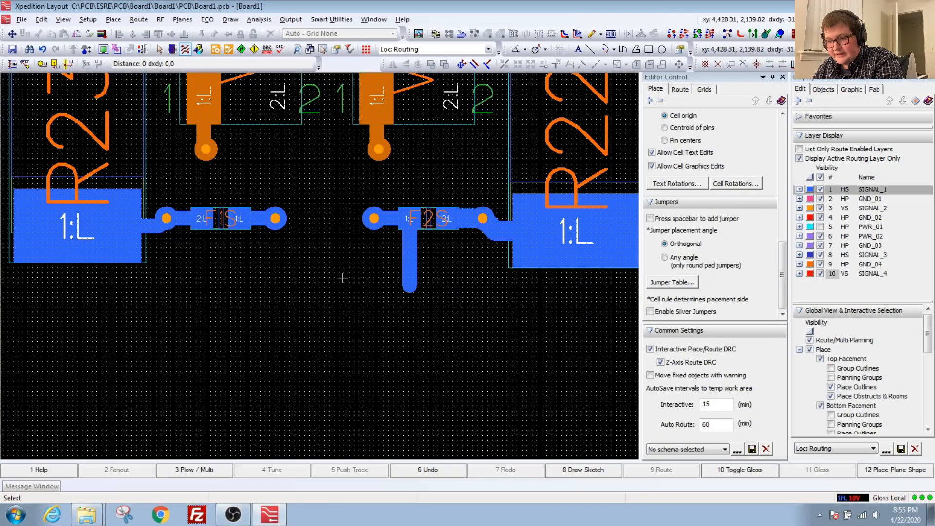
Start plowing from the lower end of the stub below F2S and bring up the Plow options in the Route settings.
{"action": "key", "text": "F3"}
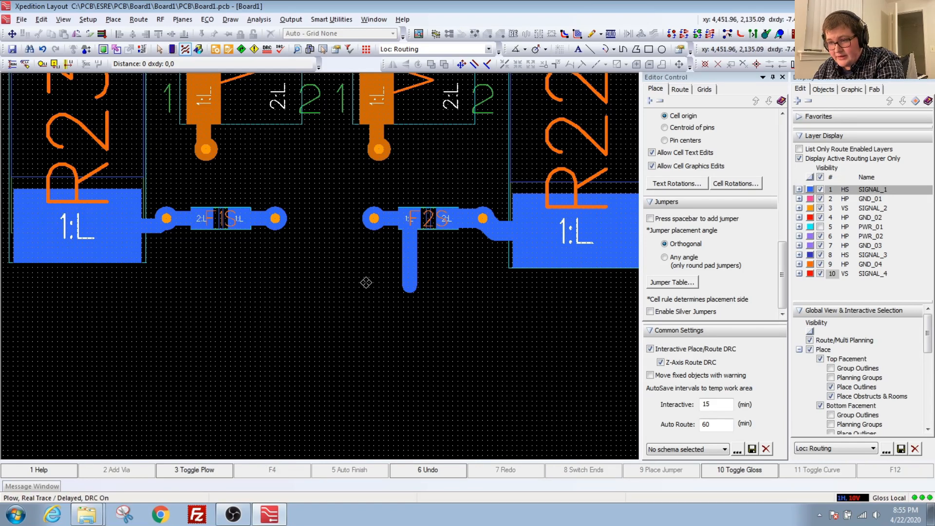
{"action": "left_click", "coordinate": [408, 286]}
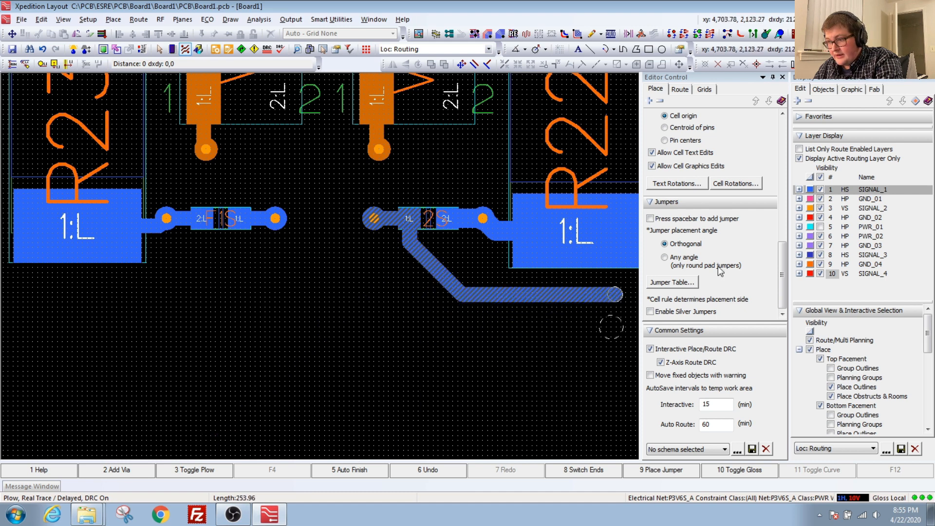
{"action": "left_click_drag", "start_coordinate": [784, 273], "coordinate": [782, 215]}
{"action": "left_click", "coordinate": [675, 92]}
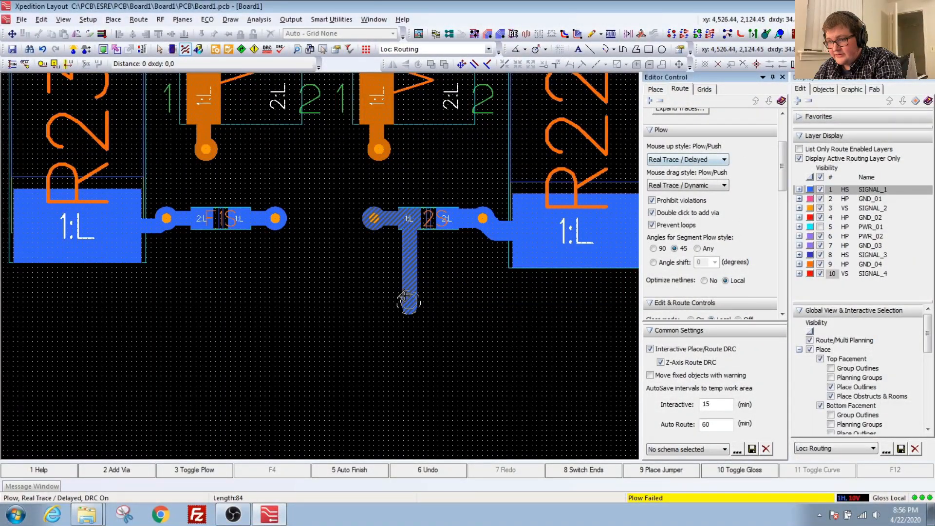
Cycle the mouse-up plow style through Real Trace / Dynamic, Segment / On Click and Real Trace / Delayed, ending on Hockey Stick / On Click.
{"action": "key", "text": "F3"}
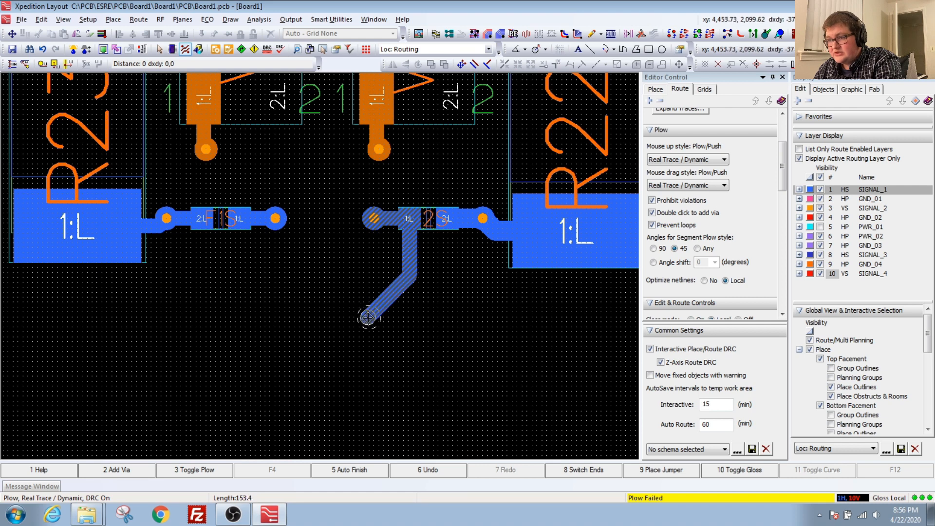
{"action": "key", "text": "F3"}
{"action": "key", "text": "F3"}
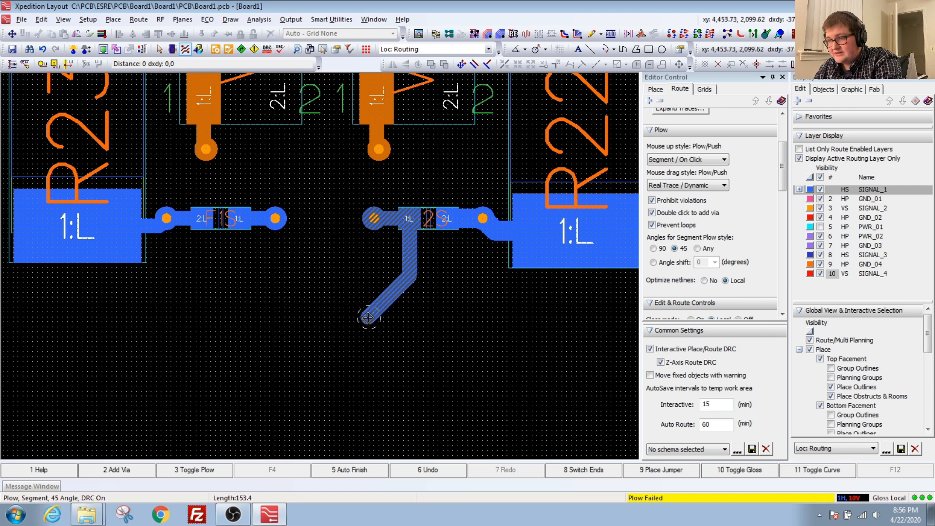
{"action": "key", "text": "F3"}
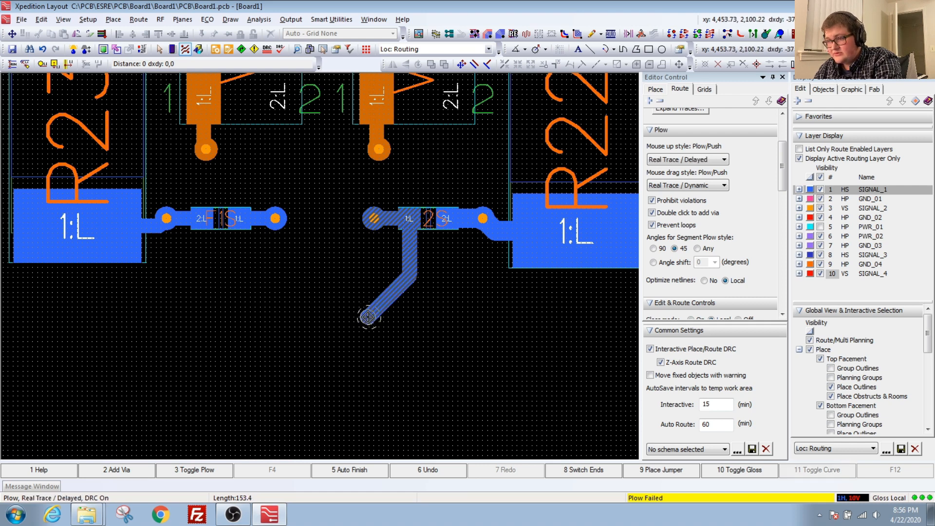
{"action": "key", "text": "F3"}
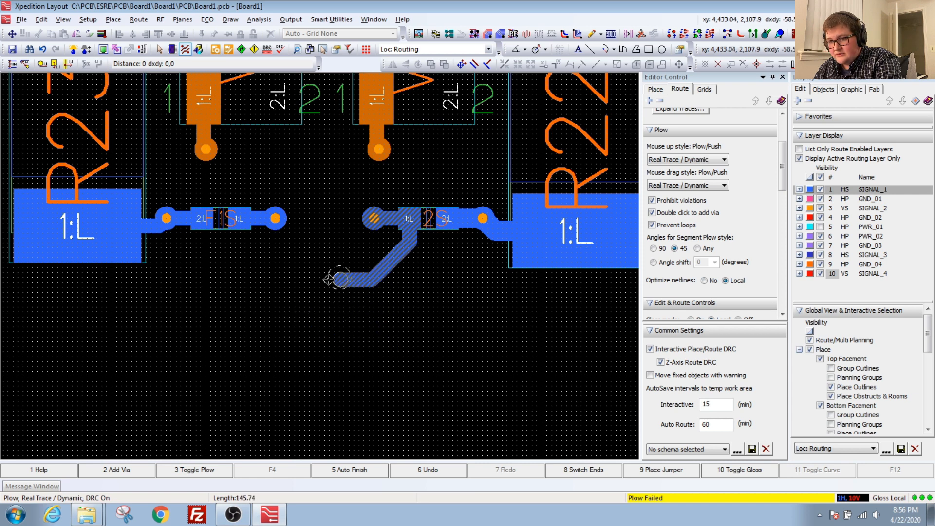
{"action": "key", "text": "F3"}
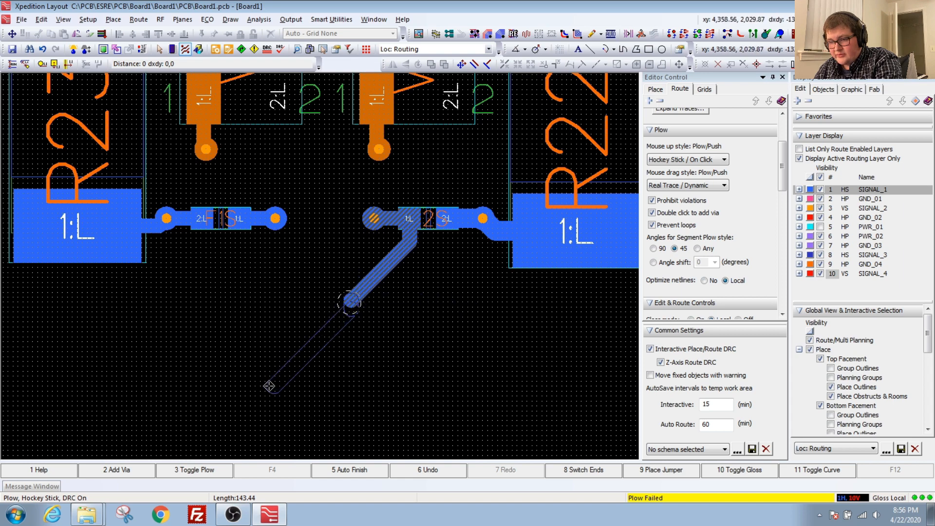
Route the F2S trace in Hockey Stick style as a zigzag running left, back right and left again below F1S.
{"action": "middle_click_drag", "start_coordinate": [164, 441], "coordinate": [188, 367]}
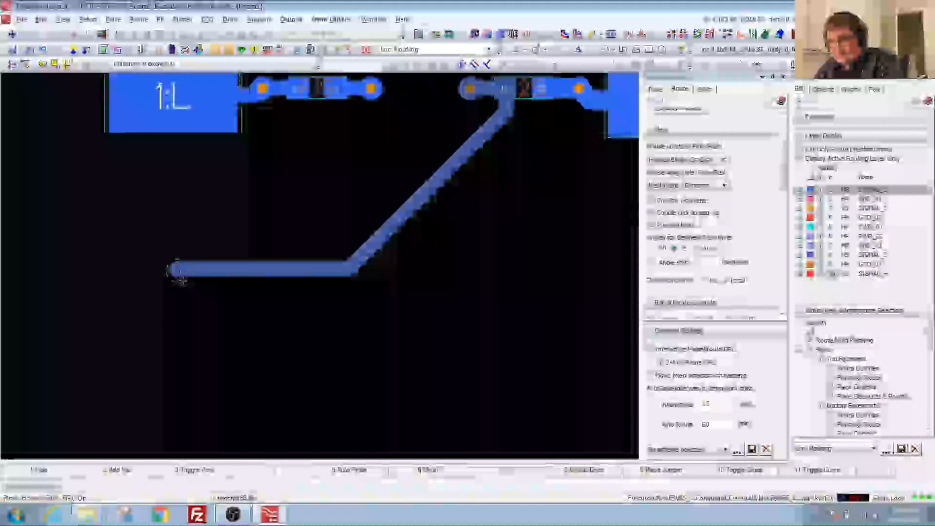
{"action": "left_click", "coordinate": [392, 335]}
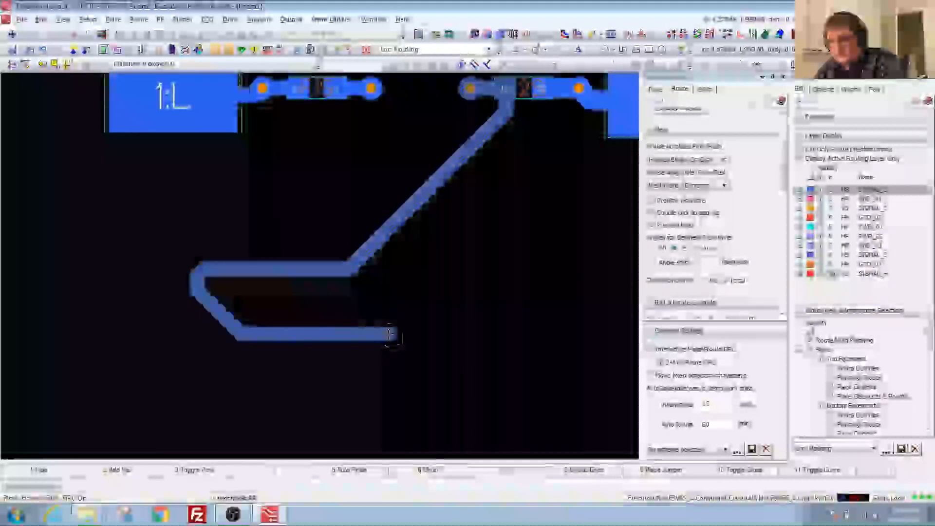
{"action": "middle_click_drag", "start_coordinate": [376, 396], "coordinate": [407, 353]}
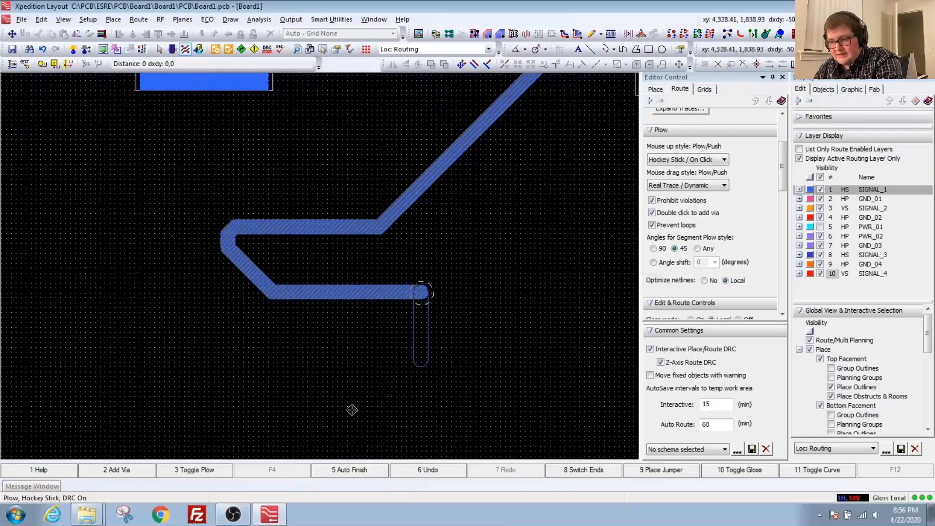
{"action": "left_click", "coordinate": [188, 359]}
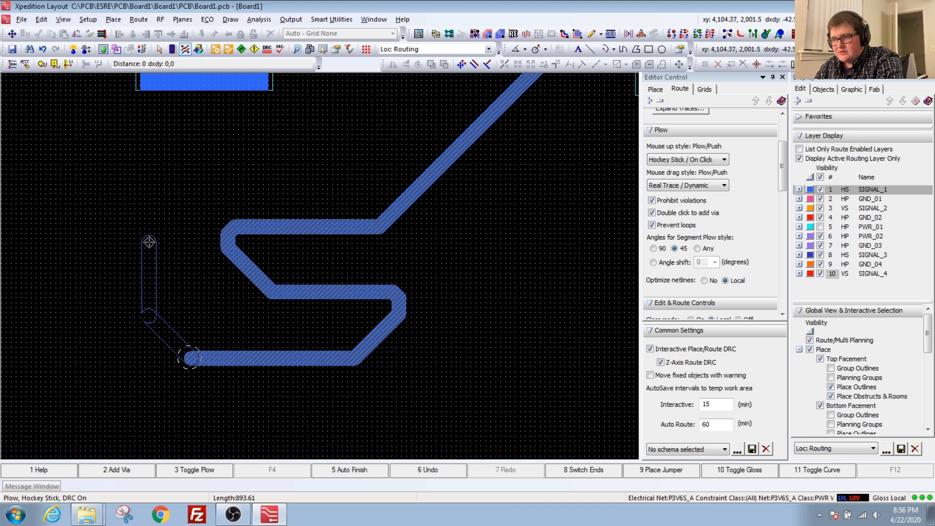
Switch the mouse-up plow style to Segment / On Click and extend the trace diagonally up-left, straight up and right to below R23S.
{"action": "key", "text": "F3"}
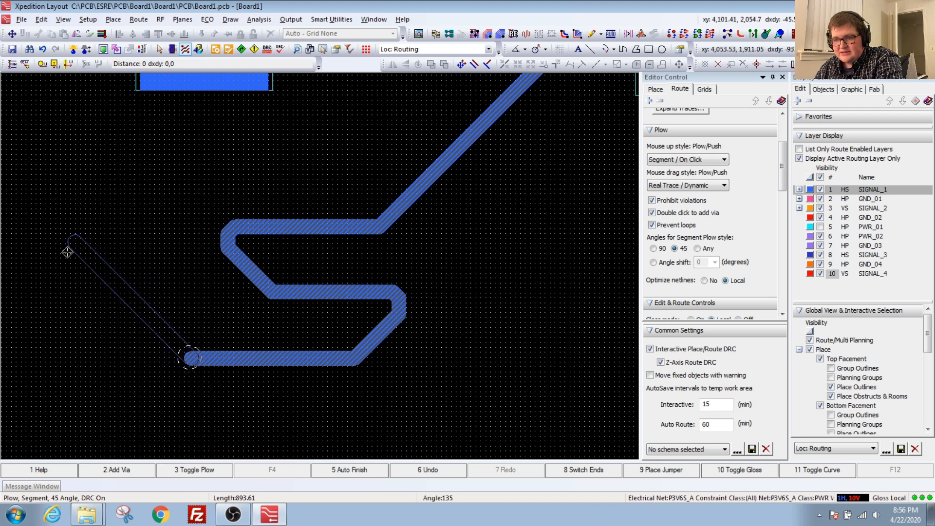
{"action": "key", "text": "F3"}
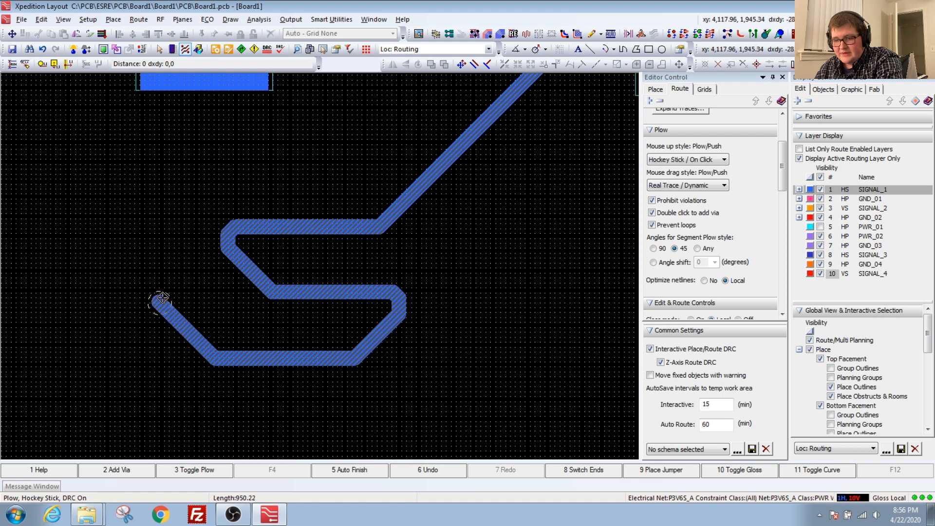
{"action": "key", "text": "F3"}
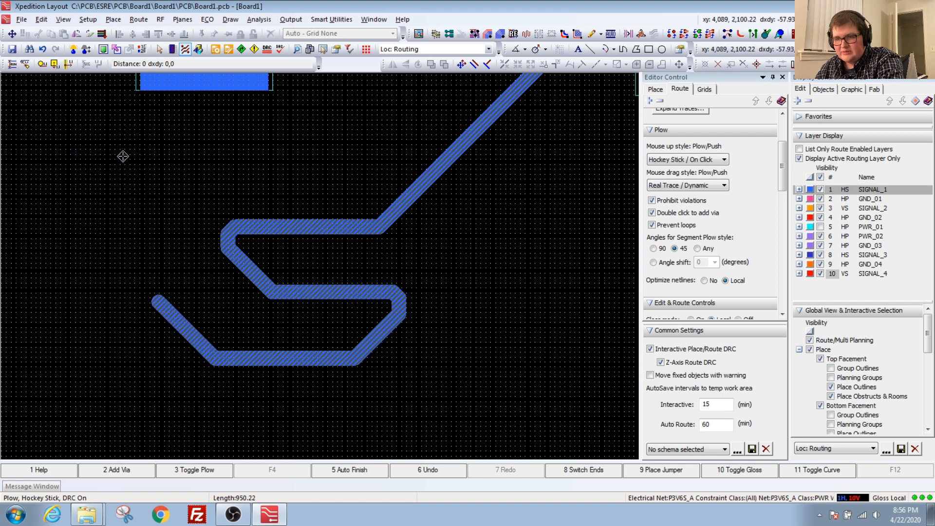
{"action": "key", "text": "F3"}
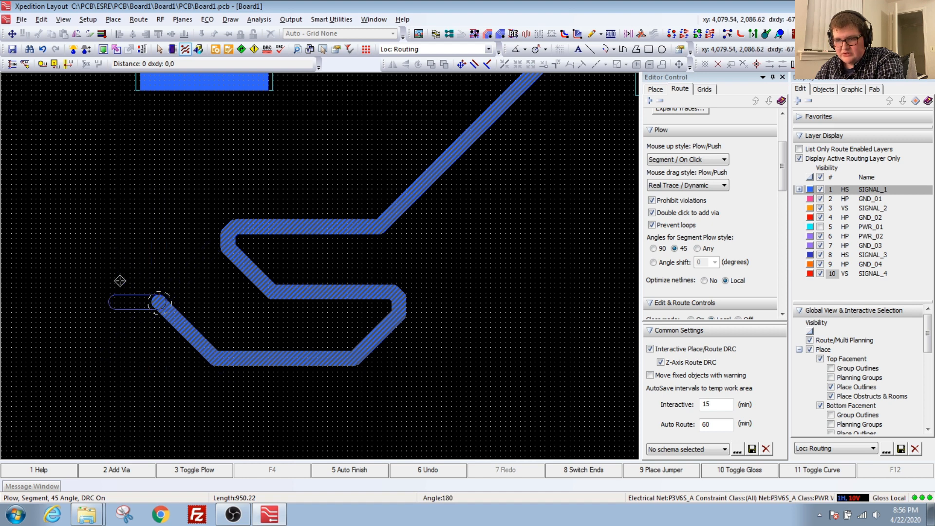
{"action": "left_click", "coordinate": [83, 233]}
{"action": "left_click", "coordinate": [92, 164]}
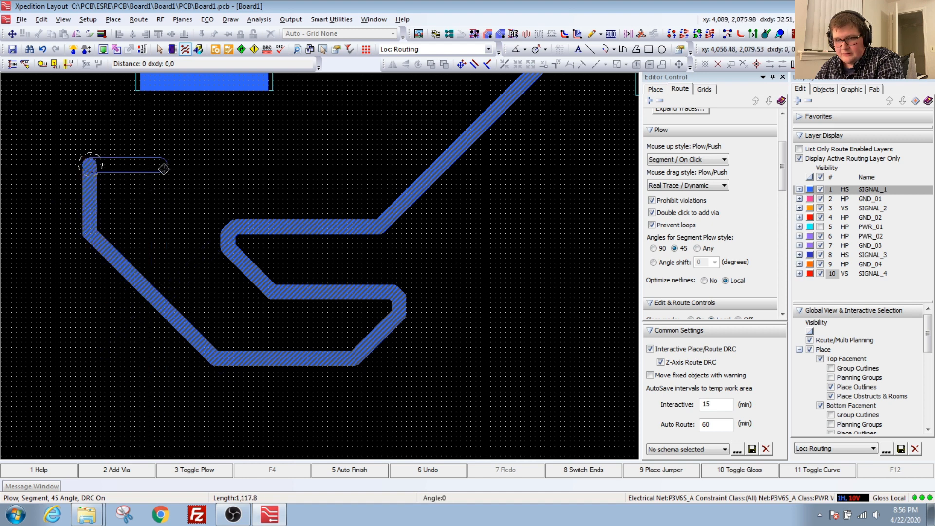
{"action": "left_click", "coordinate": [198, 164]}
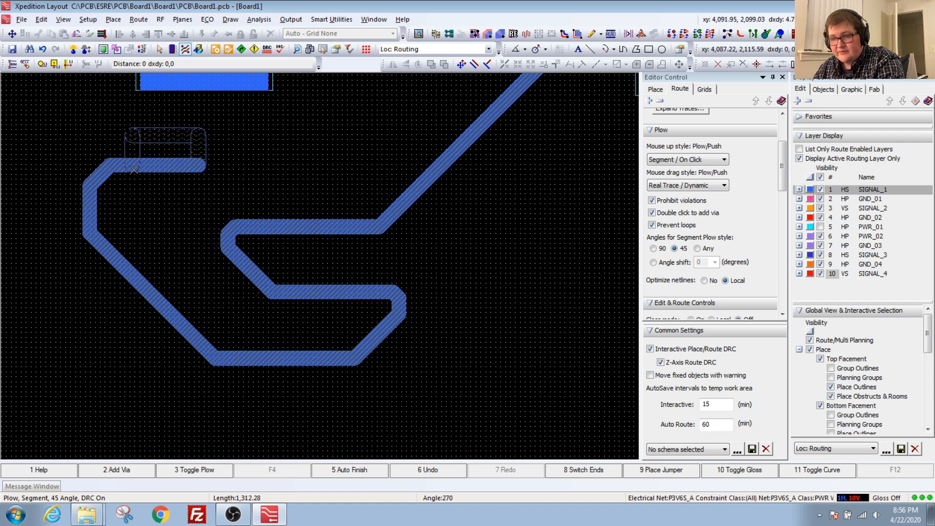
With gloss off, continue the trace in stepped segments forming an open C shape to the left of R23S, and end the route.
{"action": "left_click", "coordinate": [70, 111]}
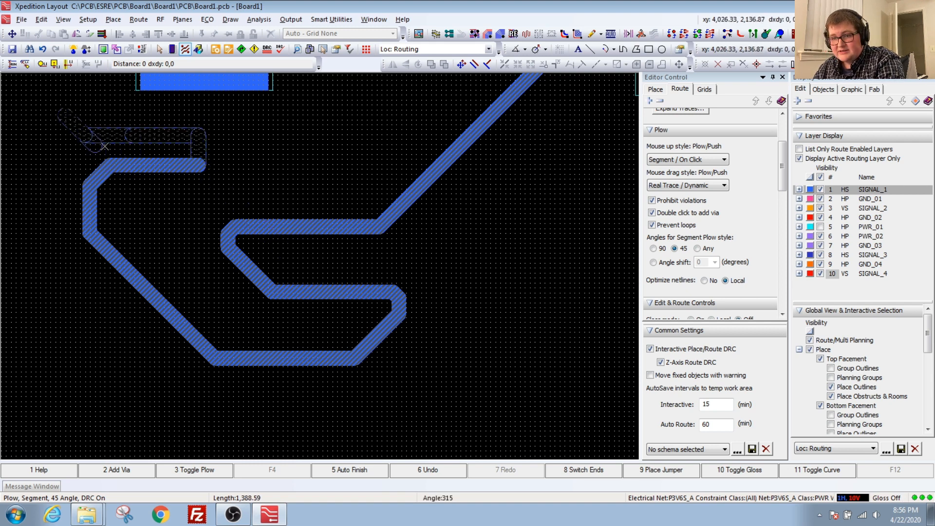
{"action": "middle_click_drag", "start_coordinate": [80, 119], "coordinate": [171, 248]}
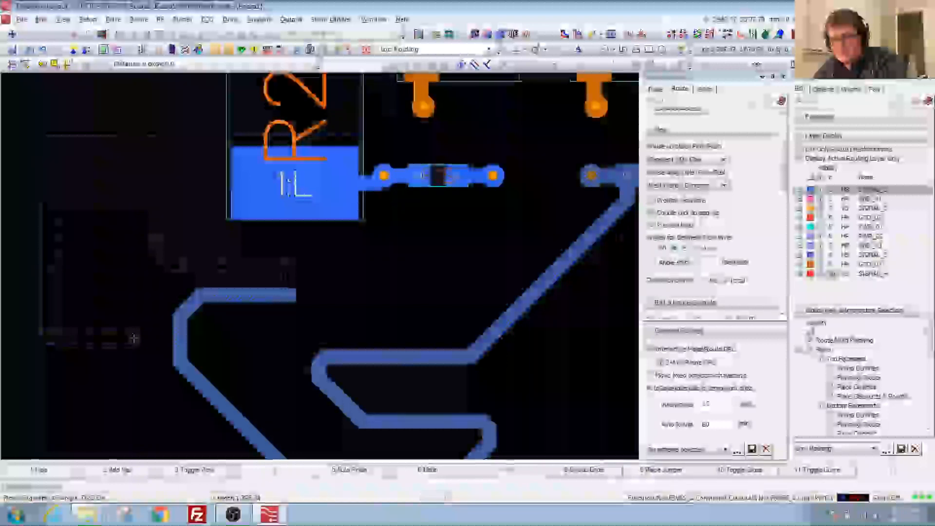
{"action": "key", "text": "Escape"}
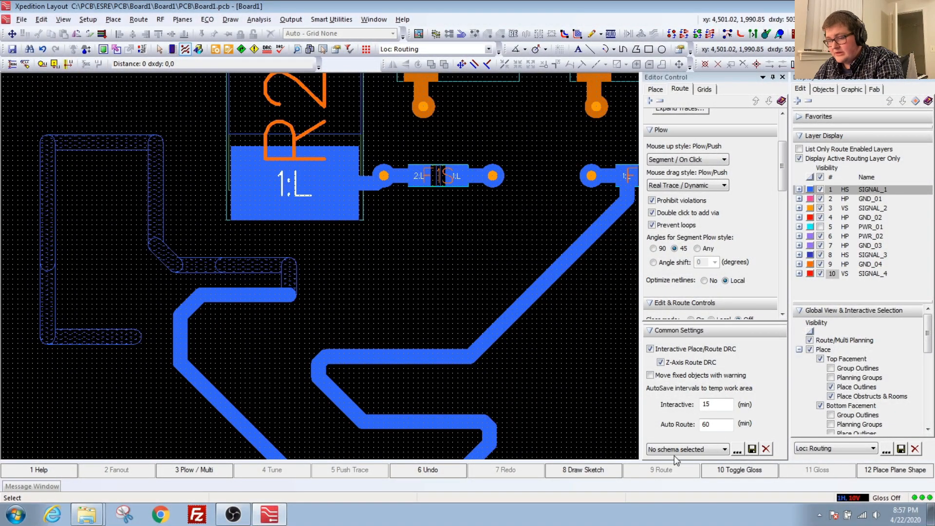
With gloss restored to Local, unfix the selected winding trace near R23S and gloss it.
{"action": "key", "text": "F10"}
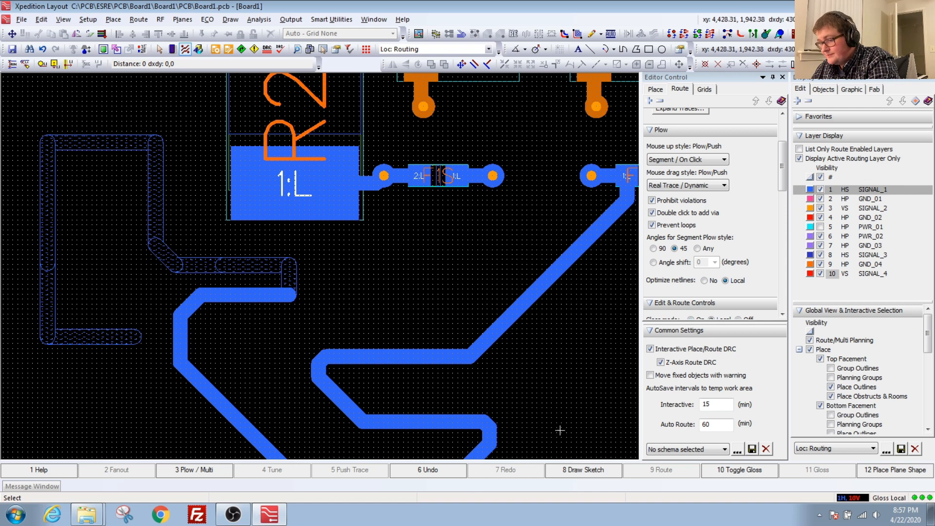
{"action": "middle_click_drag", "start_coordinate": [271, 378], "coordinate": [168, 389]}
{"action": "mouse_move", "coordinate": [129, 399]}
{"action": "left_mouse_down"}
{"action": "mouse_move", "coordinate": [209, 290]}
{"action": "mouse_move", "coordinate": [430, 152]}
{"action": "mouse_move", "coordinate": [427, 128]}
{"action": "left_mouse_up"}
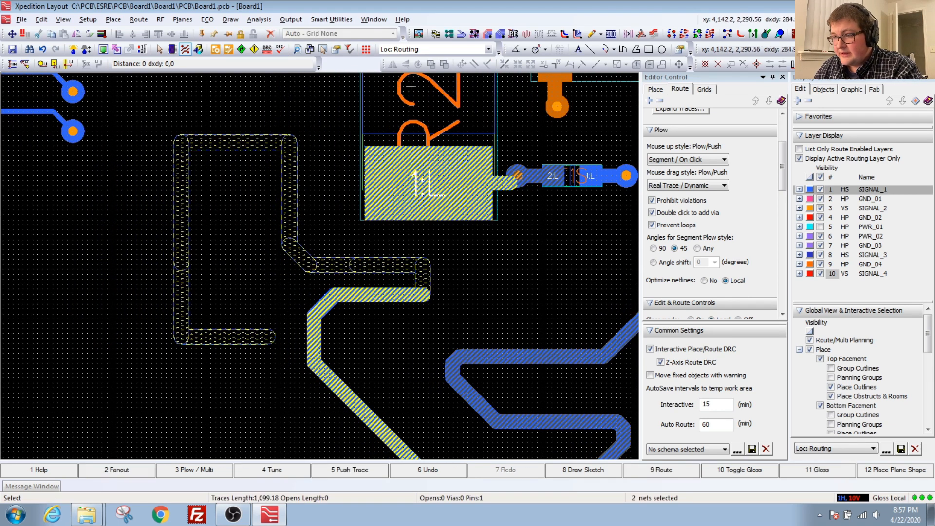
{"action": "left_click", "coordinate": [228, 33]}
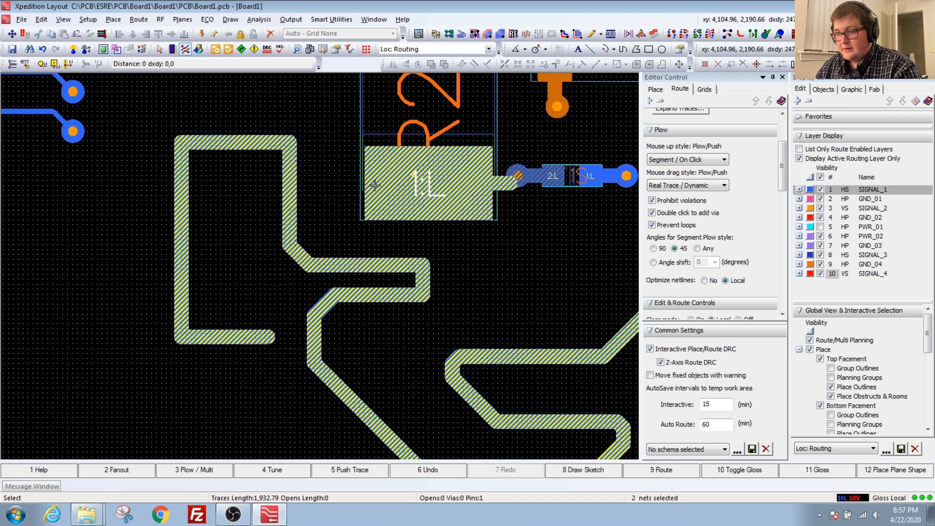
{"action": "key", "text": "F11"}
{"action": "left_click", "coordinate": [395, 260]}
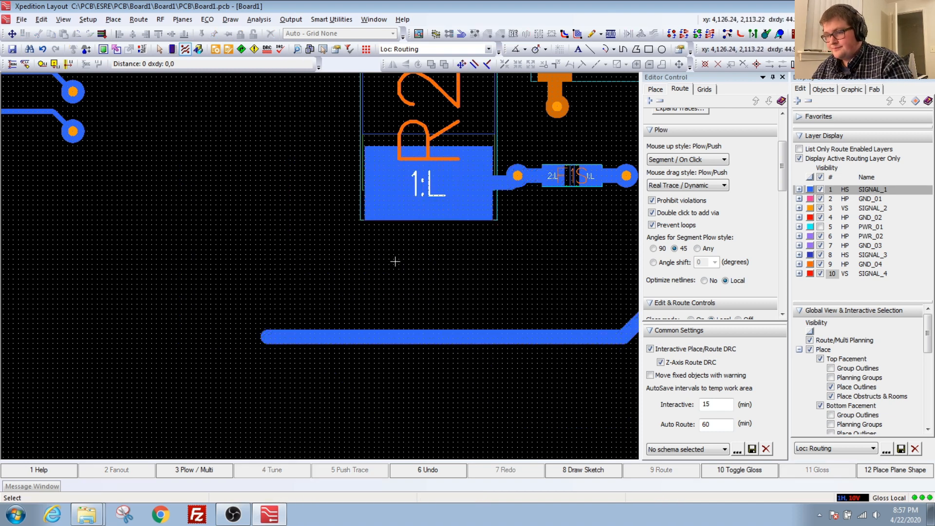
Delete the vertical, diagonal and long horizontal trace segments running from F2S's left pad.
{"action": "scroll", "coordinate": [399, 262], "scroll_direction": "down", "scroll_amount": 2}
{"action": "middle_click_drag", "start_coordinate": [407, 283], "coordinate": [490, 280]}
{"action": "scroll", "coordinate": [386, 323], "scroll_direction": "up", "scroll_amount": 2}
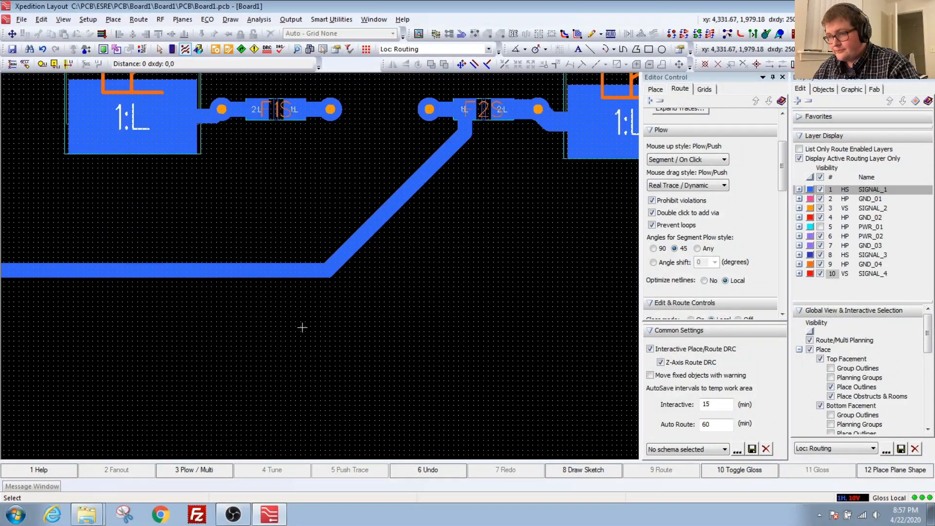
{"action": "mouse_move", "coordinate": [302, 328]}
{"action": "left_mouse_down"}
{"action": "mouse_move", "coordinate": [488, 147]}
{"action": "mouse_move", "coordinate": [495, 127]}
{"action": "left_mouse_up"}
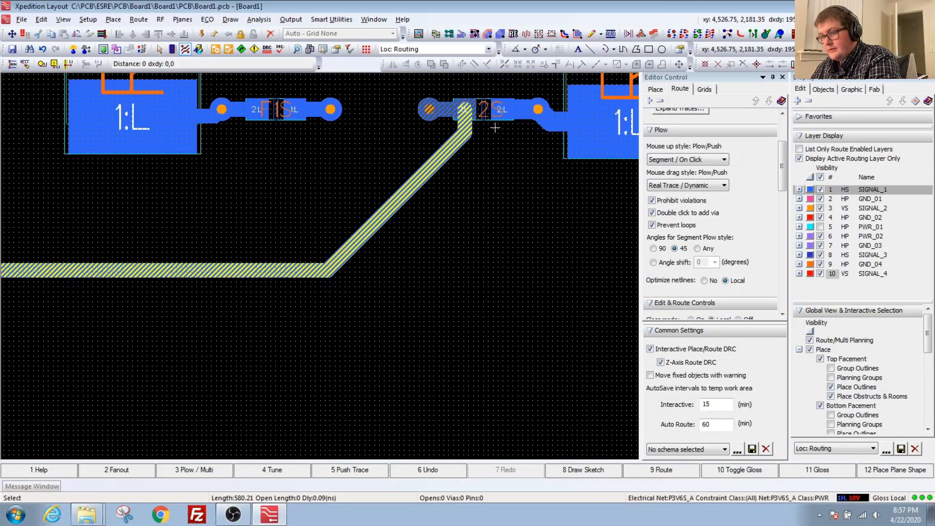
{"action": "key", "text": "Delete"}
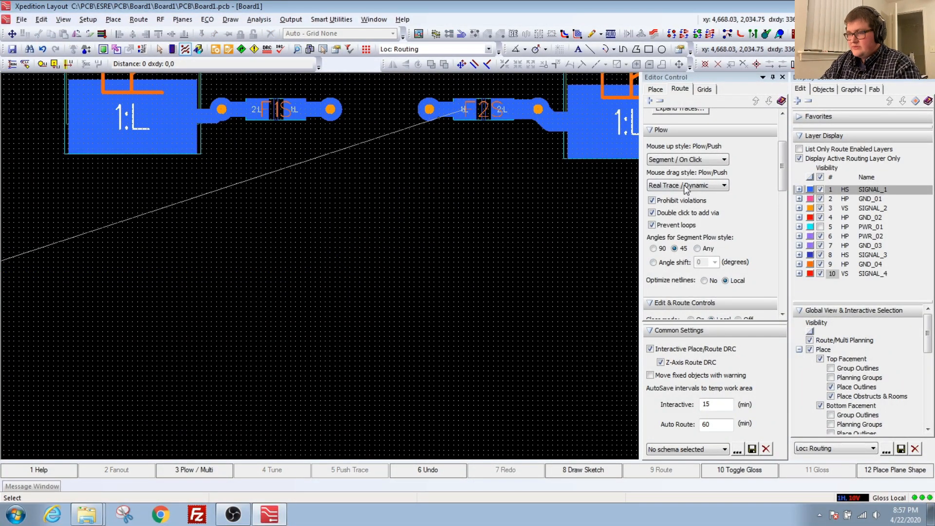
Set the mouse-up plow style to Real Trace / Dynamic and route a short stub from F2S's left pad, bending 45 degrees down-left.
{"action": "left_click", "coordinate": [682, 160]}
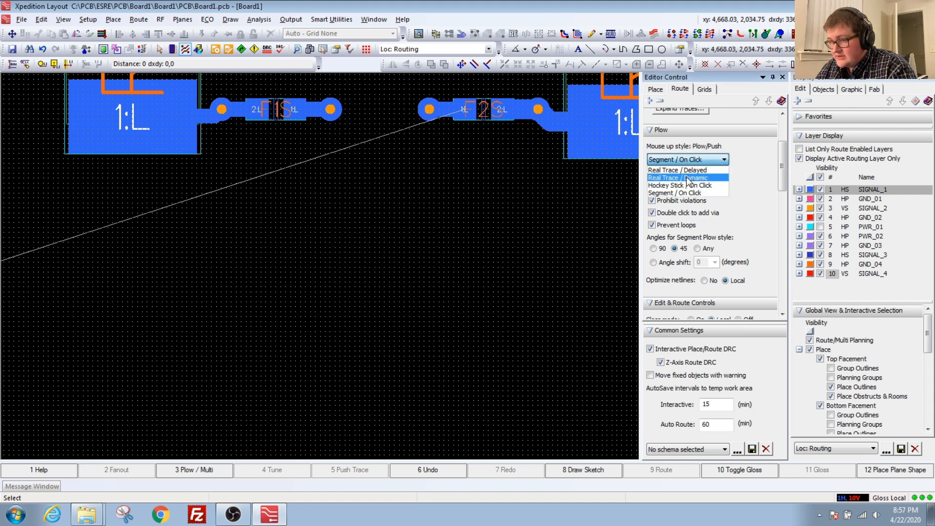
{"action": "left_click", "coordinate": [683, 178]}
{"action": "left_click", "coordinate": [464, 109]}
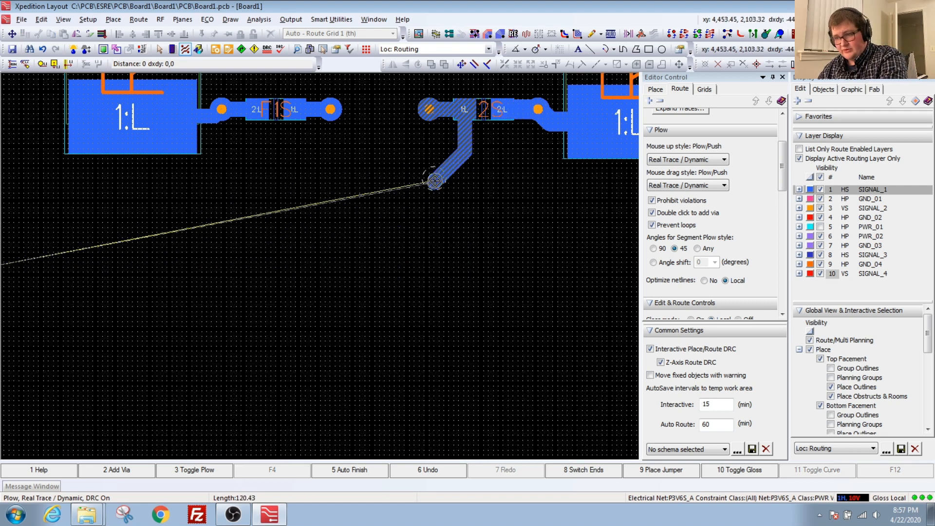
{"action": "left_click_drag", "start_coordinate": [409, 204], "coordinate": [434, 197]}
Delete the leftover isolated trace piece at the far end of the netline, below and left of R23S.
{"action": "scroll", "coordinate": [434, 197], "scroll_direction": "down", "scroll_amount": 2}
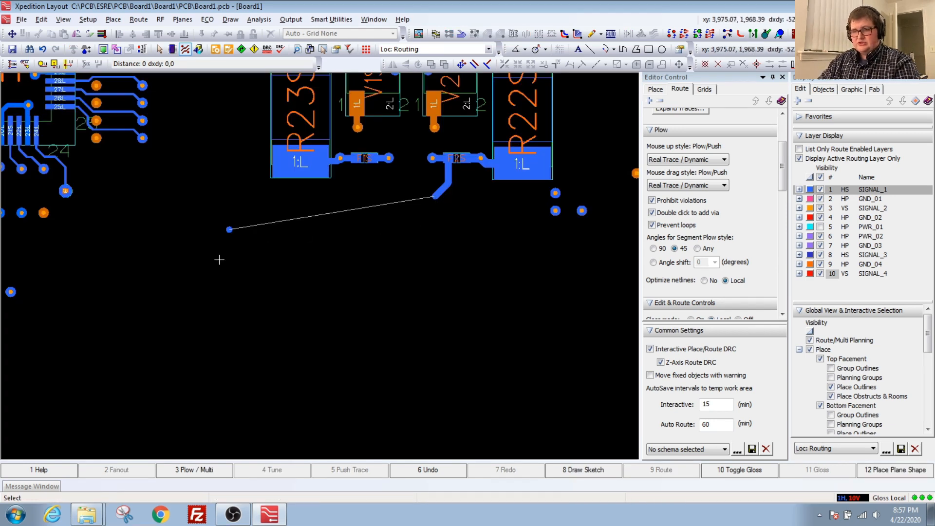
{"action": "left_click_drag", "start_coordinate": [219, 260], "coordinate": [254, 214]}
{"action": "key", "text": "Delete"}
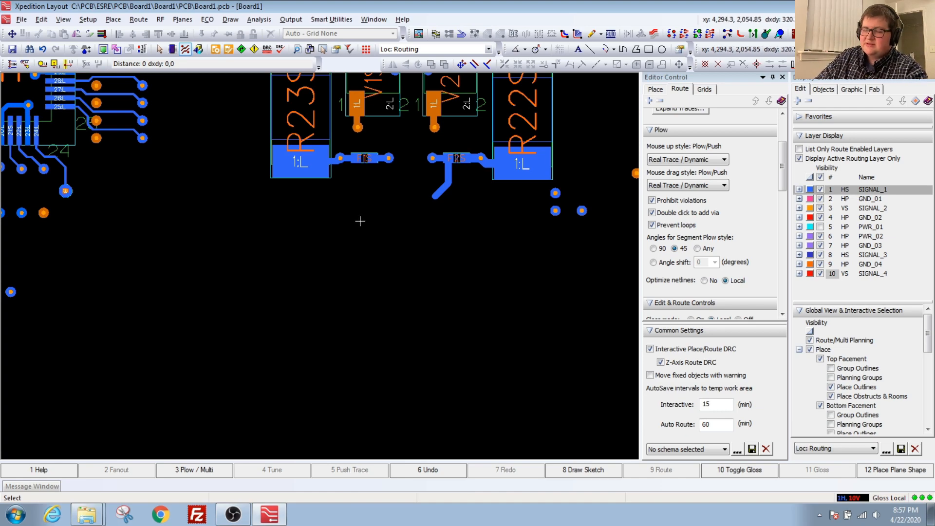
Try plowing a Real Trace / Dynamic trace from the fanout via of U11 pin 25 up past the neighbouring fanout vias and traces.
{"action": "scroll", "coordinate": [435, 196], "scroll_direction": "up", "scroll_amount": 1}
{"action": "scroll", "coordinate": [437, 221], "scroll_direction": "down", "scroll_amount": 2}
{"action": "scroll", "coordinate": [396, 246], "scroll_direction": "up", "scroll_amount": 4}
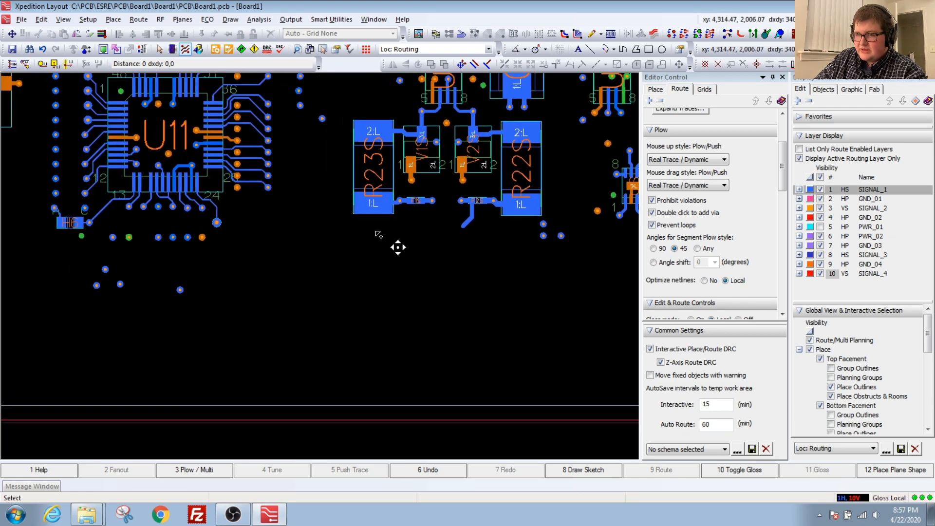
{"action": "left_click", "coordinate": [386, 162]}
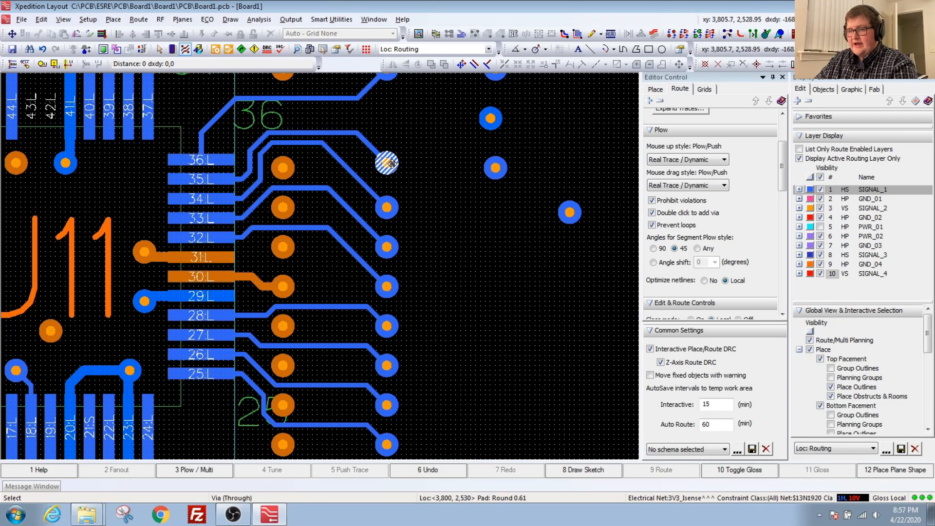
{"action": "scroll", "coordinate": [387, 164], "scroll_direction": "down", "scroll_amount": 2}
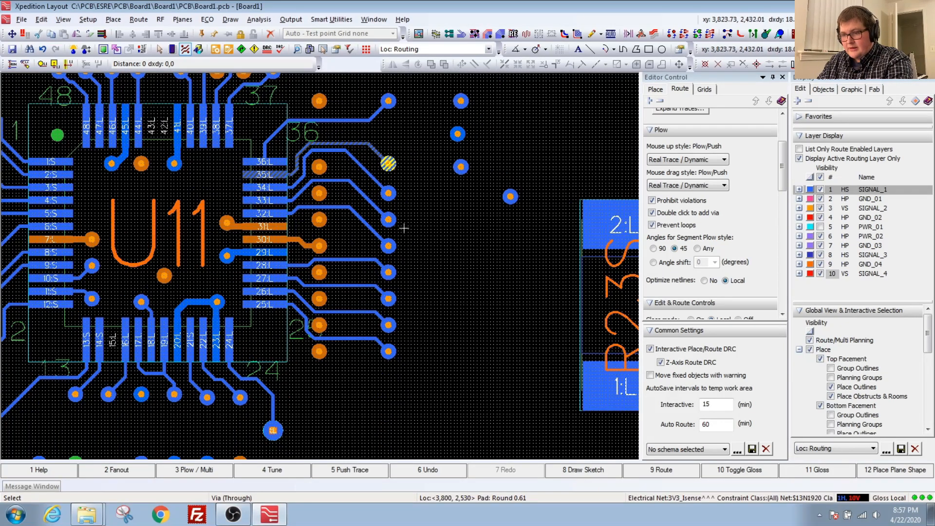
{"action": "left_click", "coordinate": [388, 350]}
{"action": "left_click", "coordinate": [388, 350]}
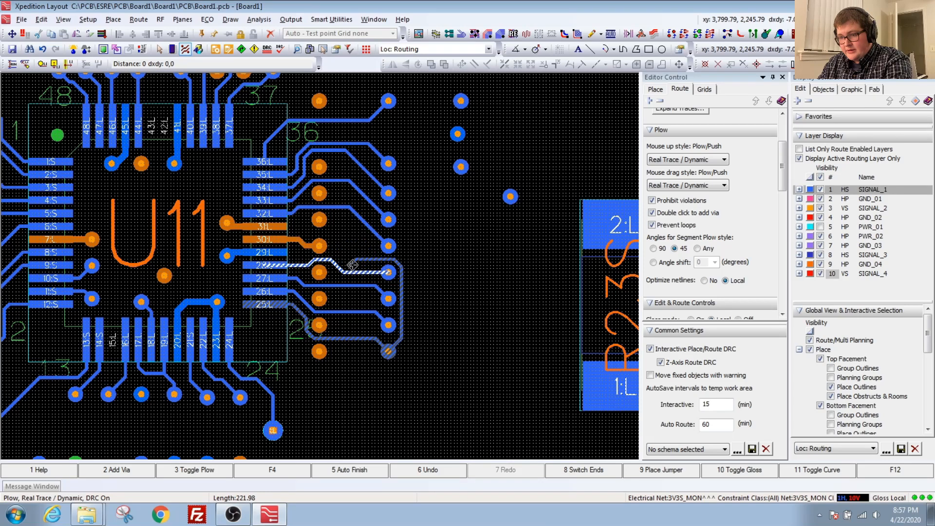
{"action": "scroll", "coordinate": [399, 254], "scroll_direction": "up", "scroll_amount": 3}
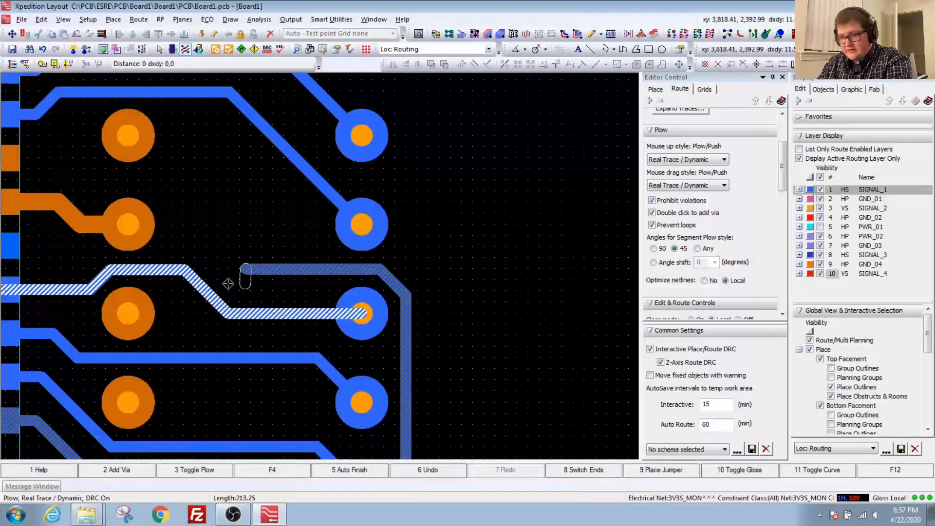
{"action": "scroll", "coordinate": [413, 255], "scroll_direction": "down", "scroll_amount": 2}
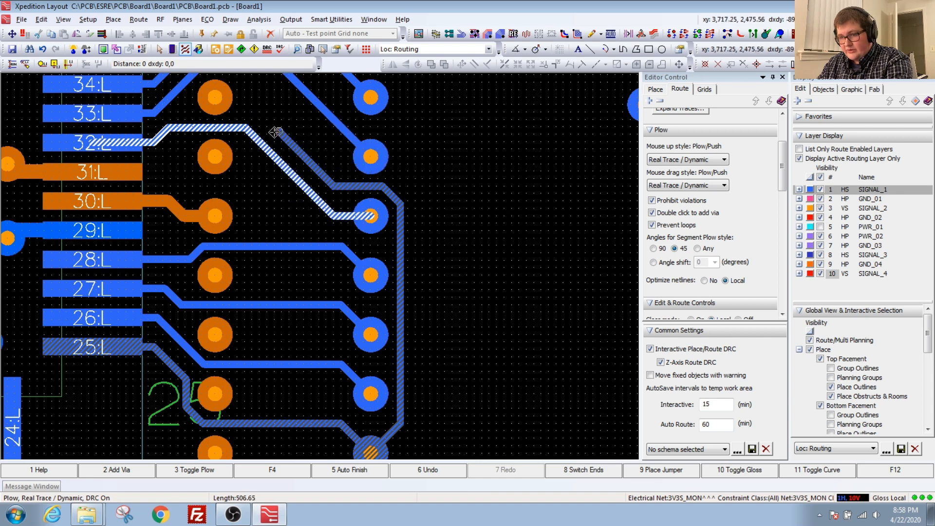
{"action": "scroll", "coordinate": [381, 208], "scroll_direction": "down", "scroll_amount": 2}
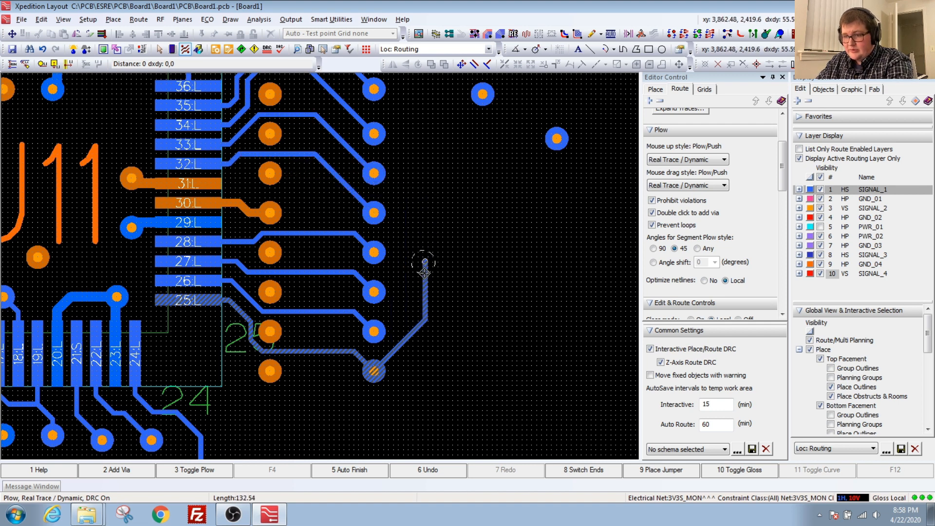
{"action": "key", "text": "Escape"}
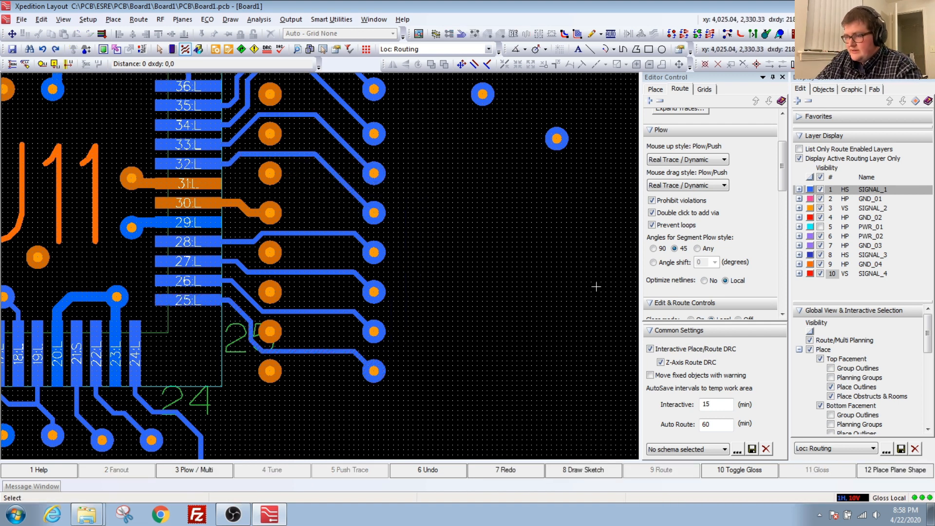
Review the remaining route settings in Editor Control, from Edit & Route Controls through Angles, Vias & Fanouts and Net Rules.
{"action": "scroll", "coordinate": [692, 198], "scroll_direction": "down", "scroll_amount": 1}
{"action": "scroll", "coordinate": [696, 199], "scroll_direction": "up", "scroll_amount": 1}
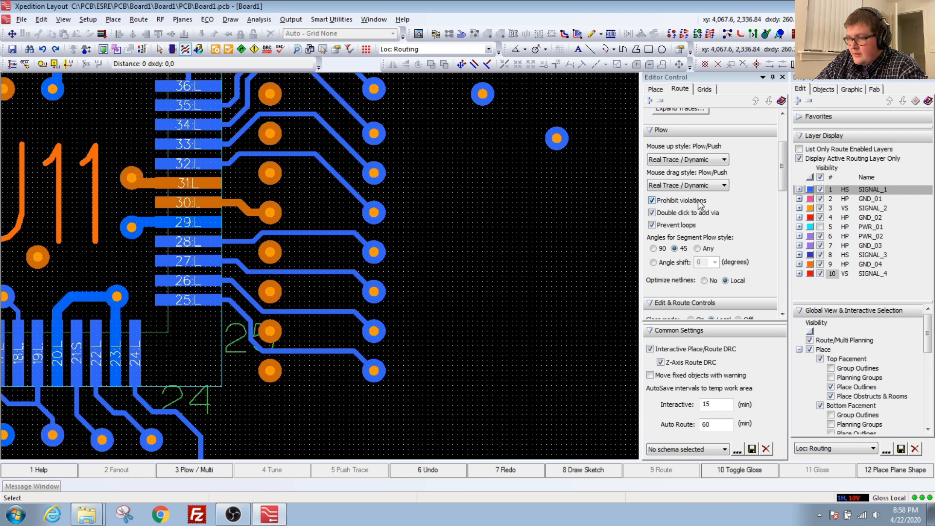
{"action": "left_click_drag", "start_coordinate": [783, 162], "coordinate": [784, 198]}
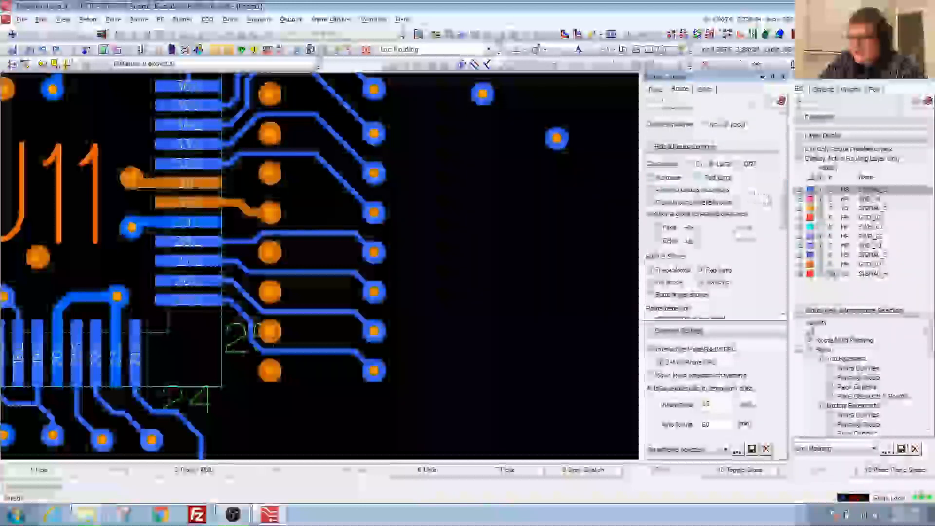
{"action": "left_click_drag", "start_coordinate": [780, 204], "coordinate": [784, 244]}
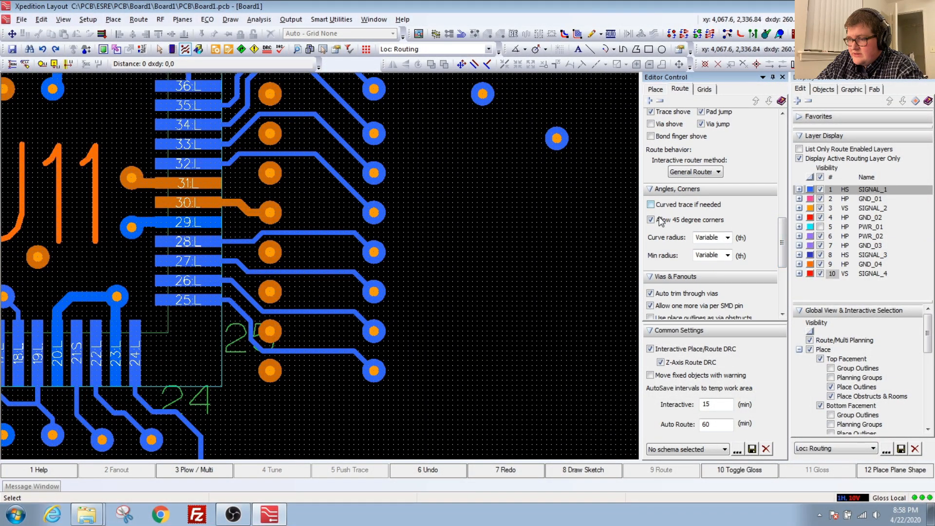
{"action": "left_click_drag", "start_coordinate": [783, 246], "coordinate": [787, 292]}
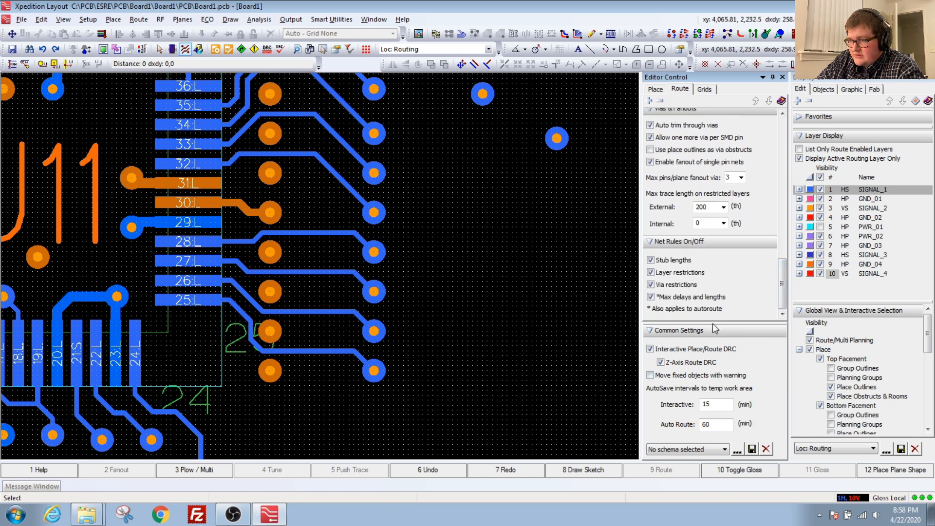
Review the part, route and other grid settings in Editor Control, and close it.
{"action": "left_click", "coordinate": [703, 89]}
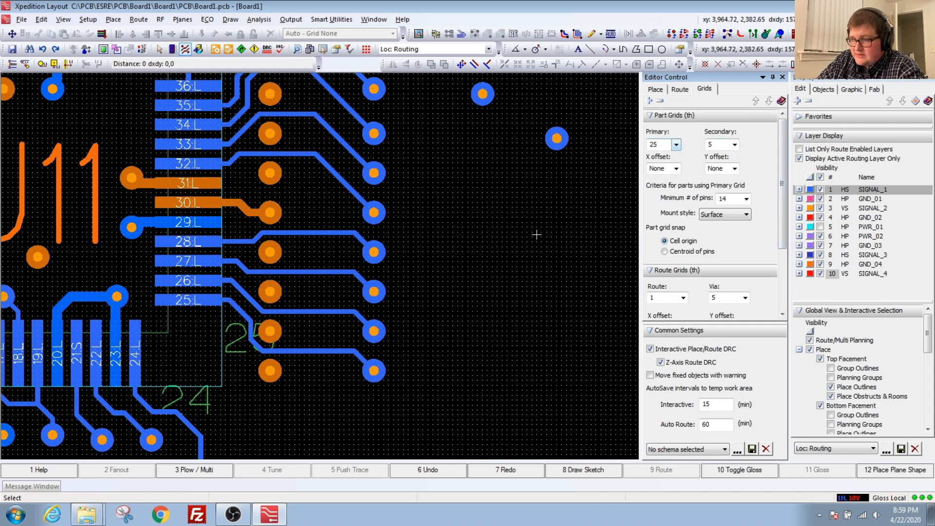
{"action": "scroll", "coordinate": [781, 179], "scroll_direction": "down", "scroll_amount": 5}
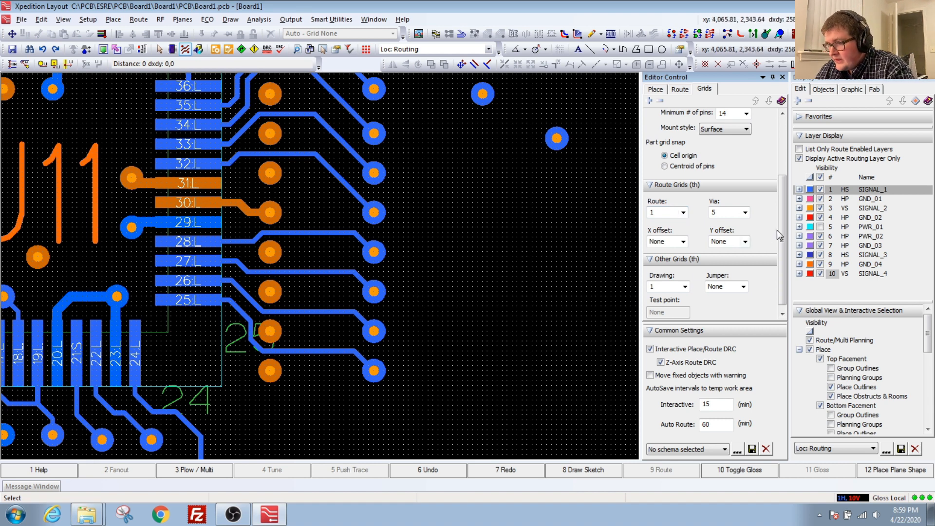
{"action": "left_click_drag", "start_coordinate": [779, 235], "coordinate": [781, 182]}
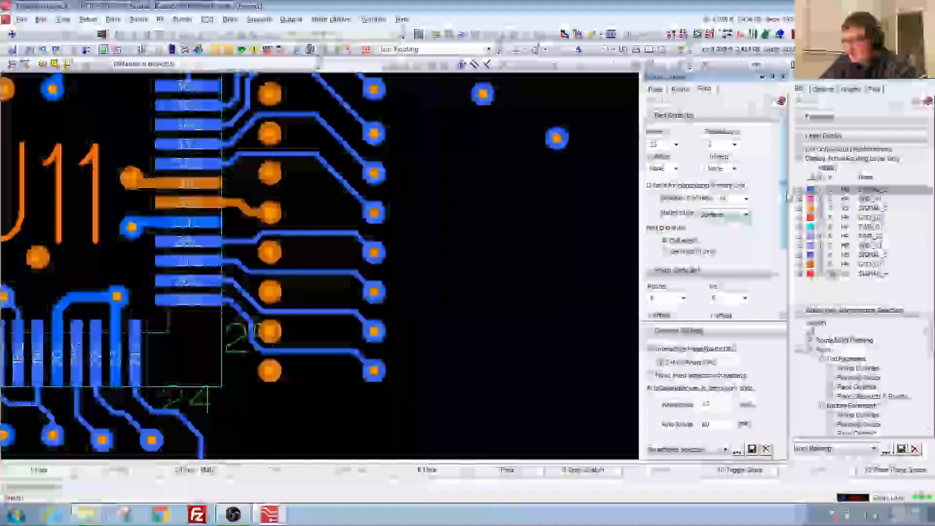
{"action": "left_click_drag", "start_coordinate": [785, 195], "coordinate": [776, 258]}
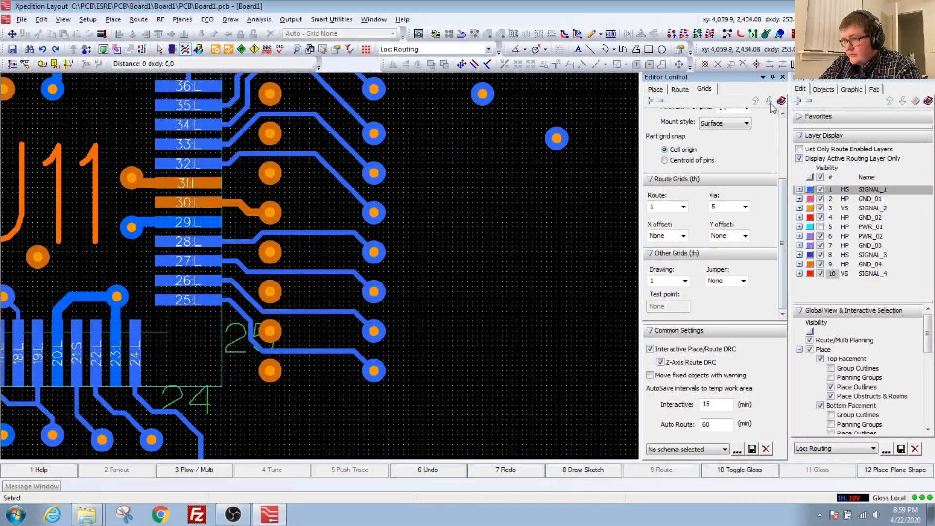
{"action": "left_click", "coordinate": [783, 77]}
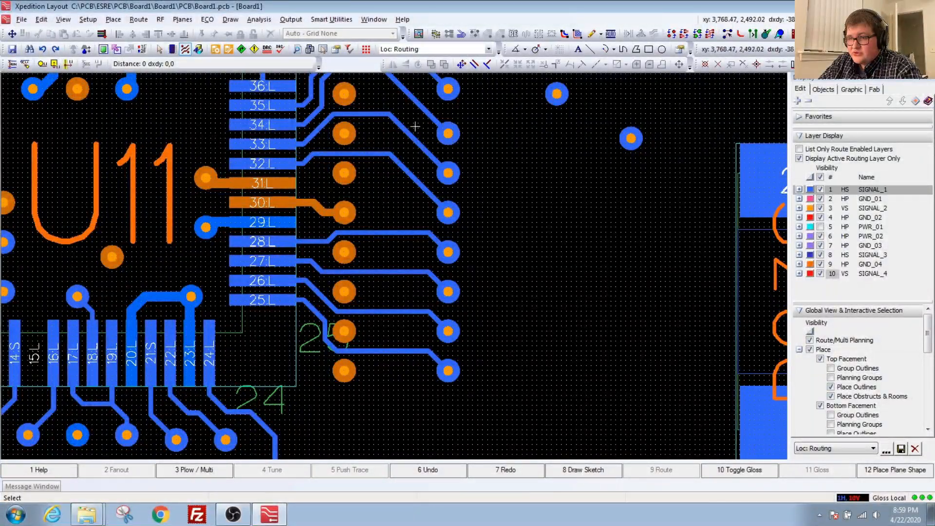
Open Hazard Explorer, undock it into a floating window and enlarge it.
{"action": "left_click", "coordinate": [254, 50]}
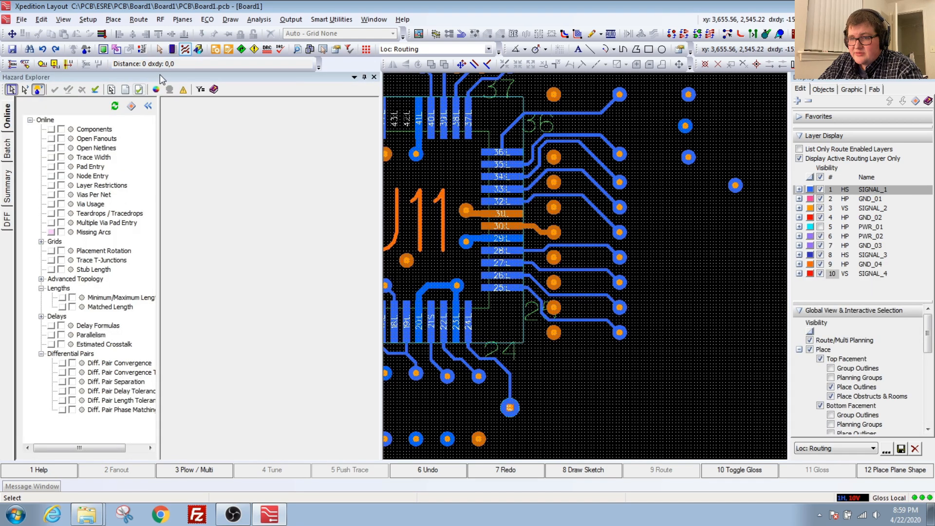
{"action": "left_click_drag", "start_coordinate": [161, 76], "coordinate": [333, 38]}
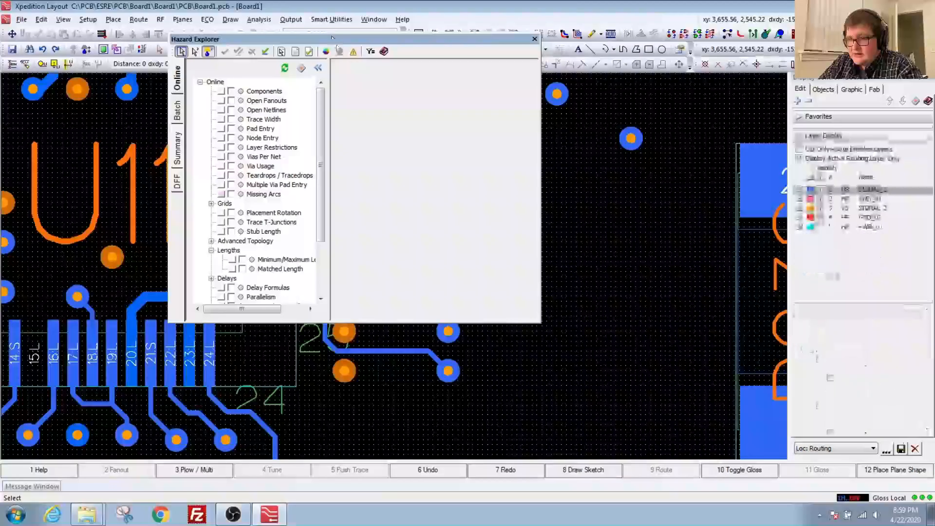
{"action": "left_click_drag", "start_coordinate": [540, 323], "coordinate": [691, 413]}
Compare the Batch and Online hazard categories in Hazard Explorer.
{"action": "left_click", "coordinate": [177, 113]}
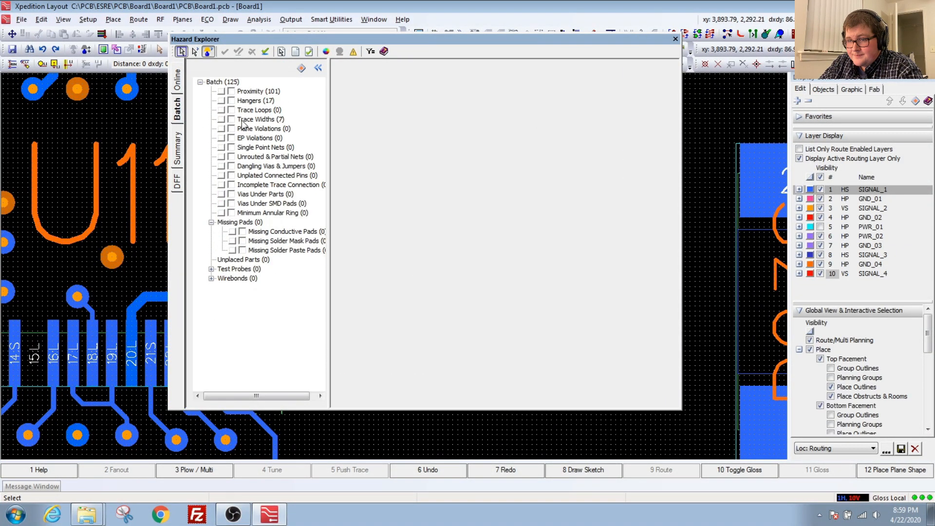
{"action": "left_click", "coordinate": [177, 83]}
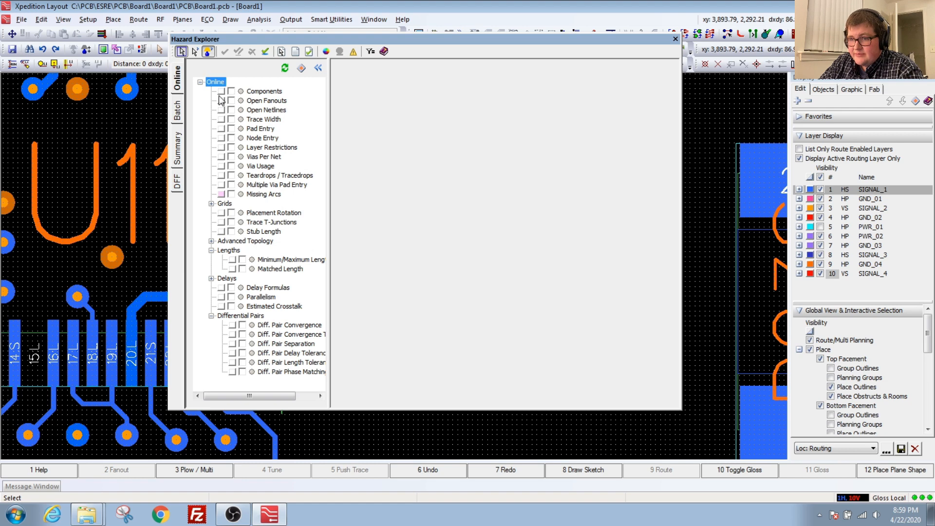
{"action": "left_click", "coordinate": [178, 112]}
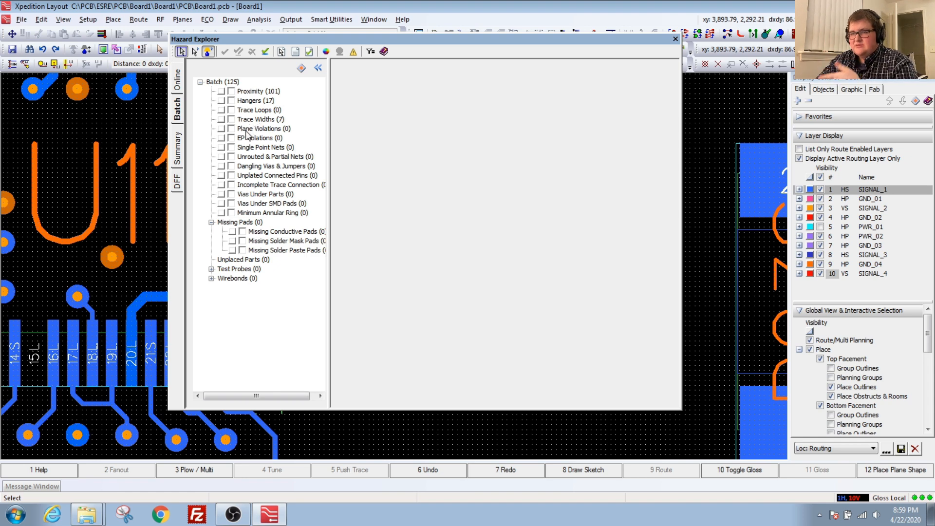
Enable the Components and Open Fanouts online hazards, and inspect the open netline, trace width and open fanout lists before closing Hazard Explorer.
{"action": "left_click", "coordinate": [178, 84]}
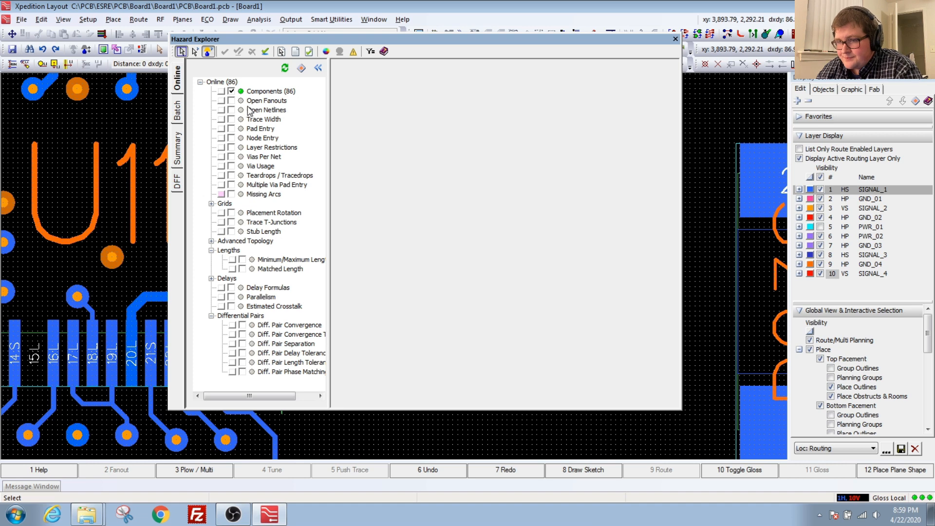
{"action": "left_click", "coordinate": [232, 100]}
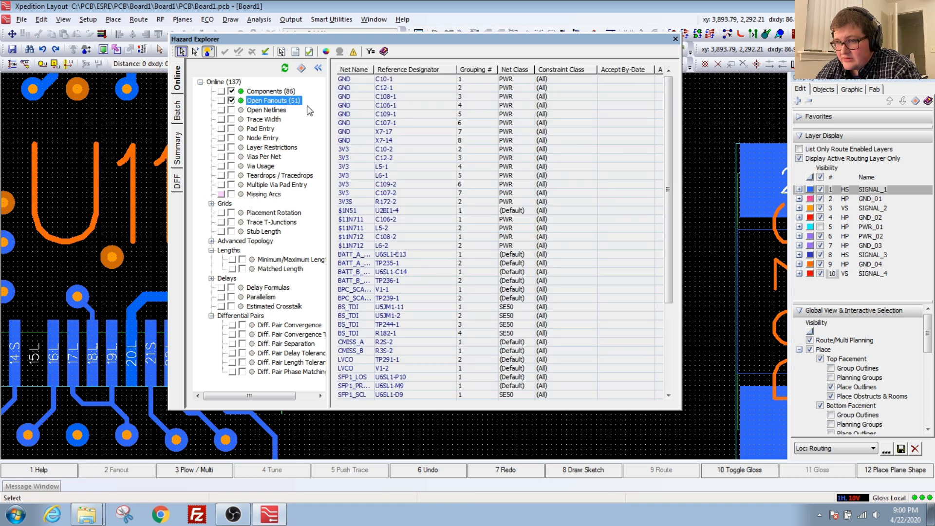
{"action": "left_click", "coordinate": [256, 111]}
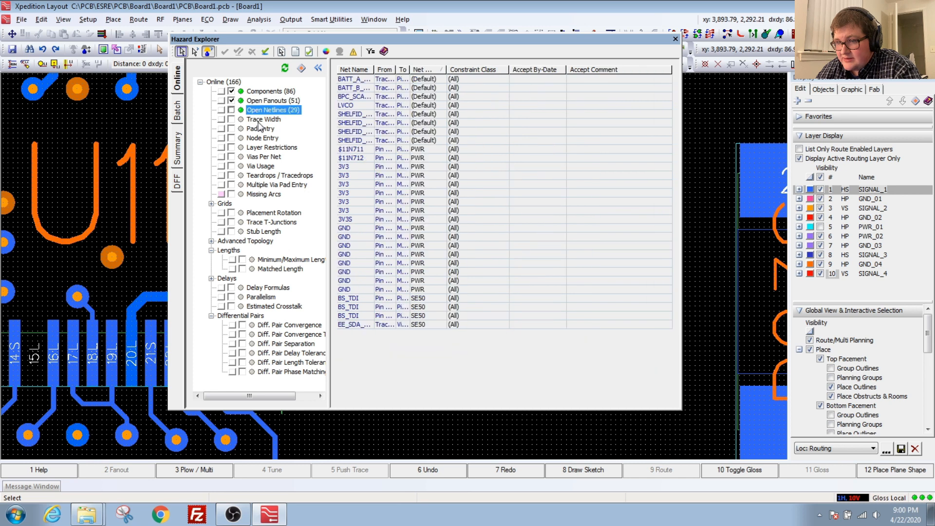
{"action": "left_click", "coordinate": [259, 120]}
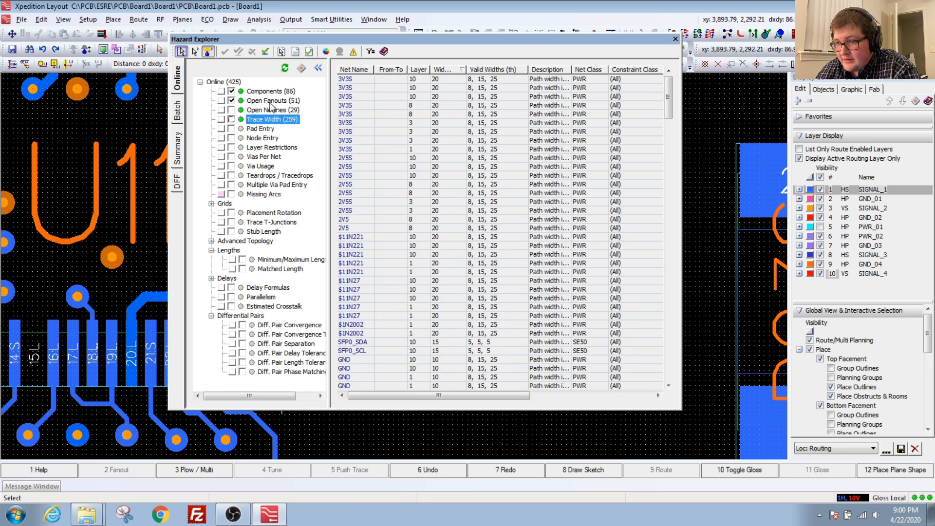
{"action": "left_click", "coordinate": [267, 100]}
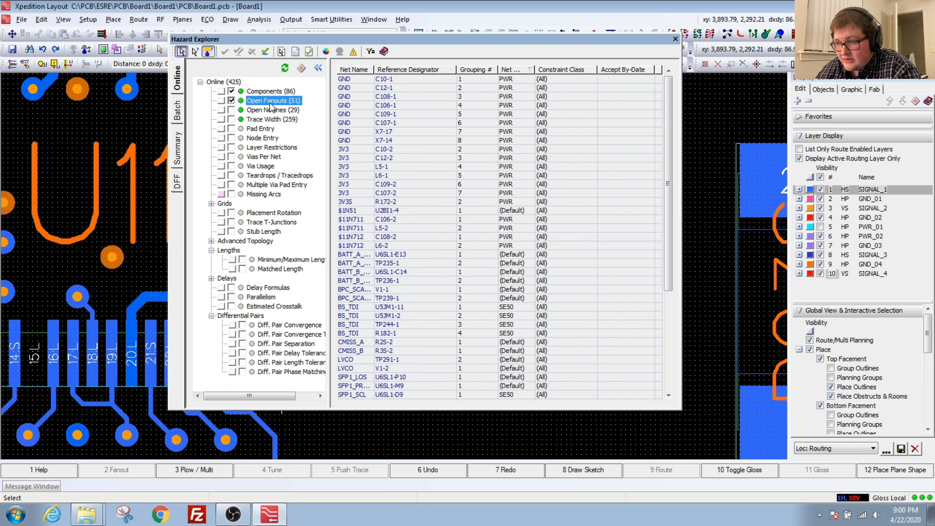
{"action": "left_click", "coordinate": [675, 39]}
Turn off Display Active Routing Layer Only so all routing layers show around the unrouted component group beside U17 and U15.
{"action": "scroll", "coordinate": [434, 255], "scroll_direction": "down", "scroll_amount": 5}
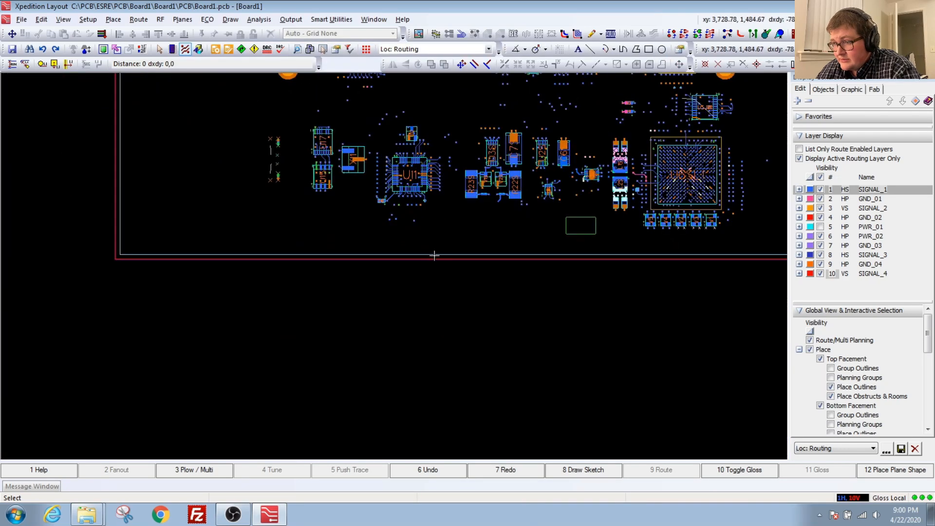
{"action": "scroll", "coordinate": [434, 256], "scroll_direction": "down", "scroll_amount": 1}
{"action": "scroll", "coordinate": [368, 239], "scroll_direction": "up", "scroll_amount": 1}
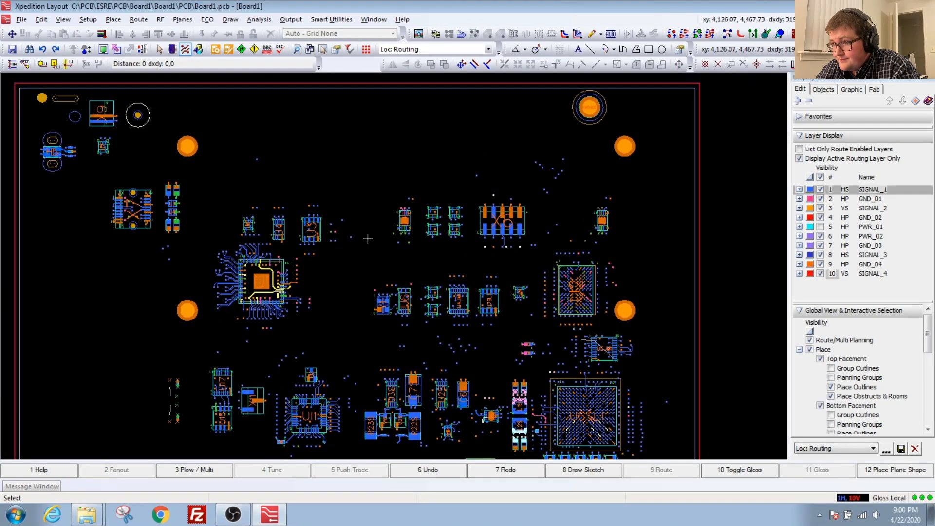
{"action": "scroll", "coordinate": [367, 238], "scroll_direction": "down", "scroll_amount": 2}
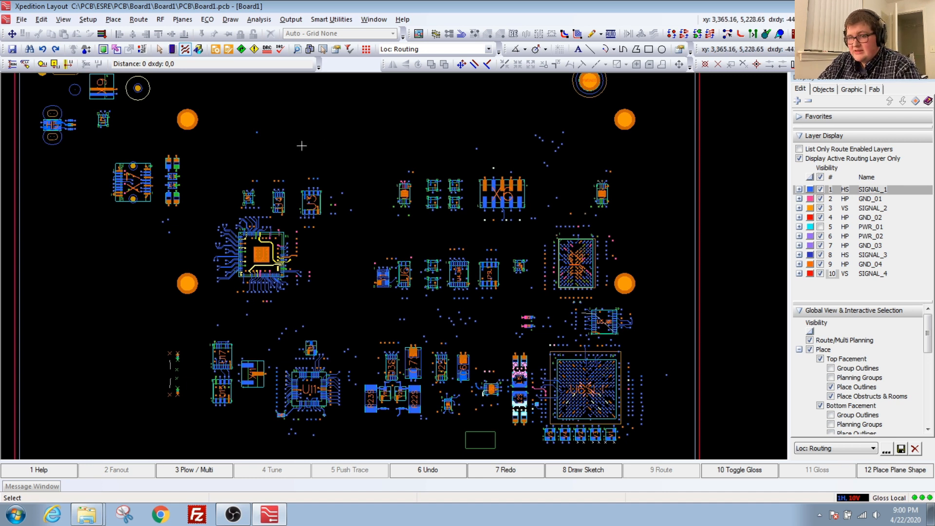
{"action": "scroll", "coordinate": [418, 187], "scroll_direction": "down", "scroll_amount": 2}
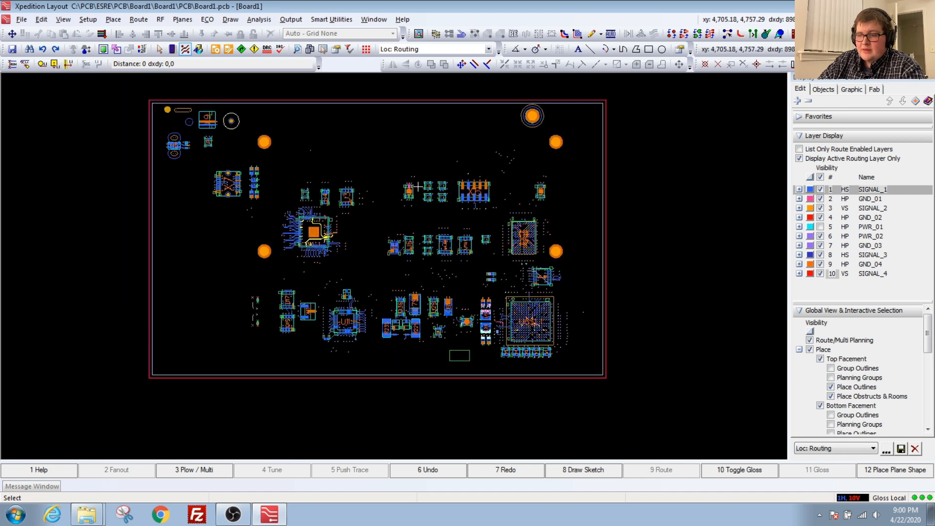
{"action": "middle_click_drag", "start_coordinate": [391, 194], "coordinate": [365, 213]}
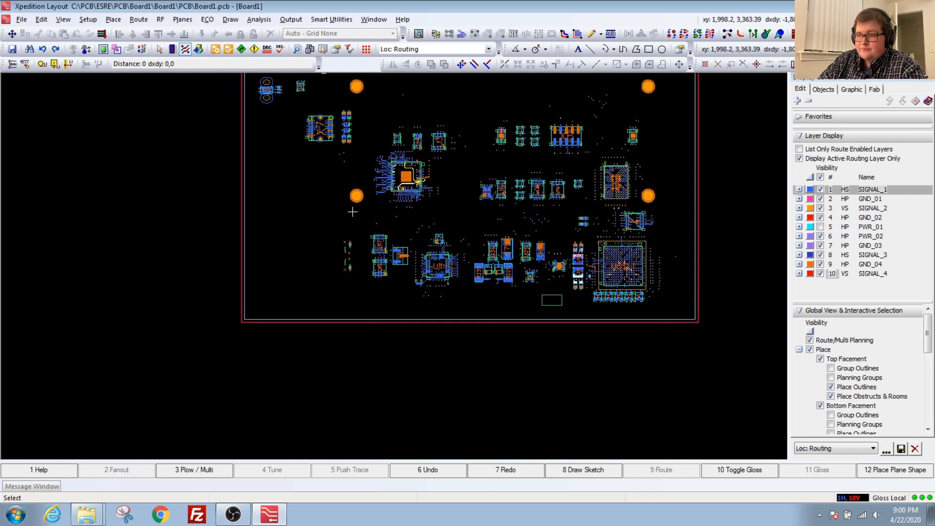
{"action": "scroll", "coordinate": [286, 211], "scroll_direction": "up", "scroll_amount": 2}
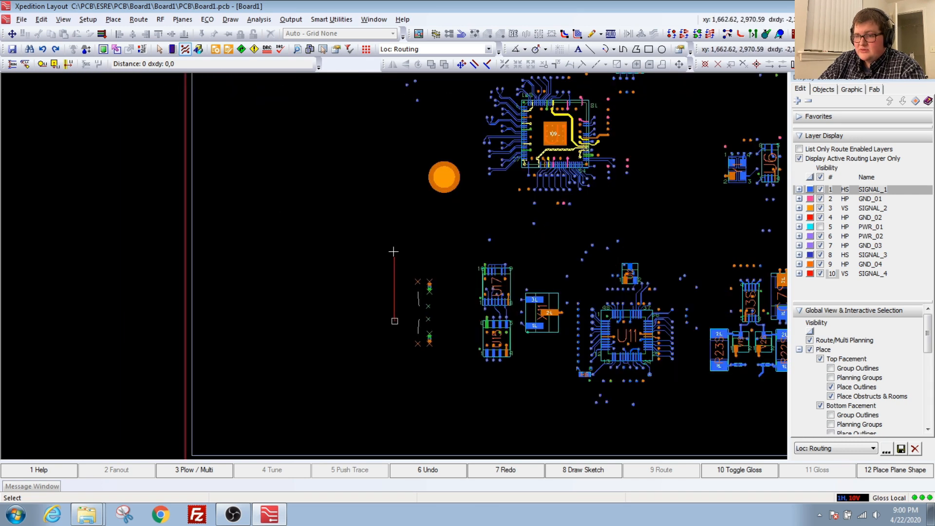
{"action": "right_click_drag", "start_coordinate": [347, 187], "coordinate": [348, 190]}
{"action": "right_click_drag", "start_coordinate": [390, 336], "coordinate": [388, 272]}
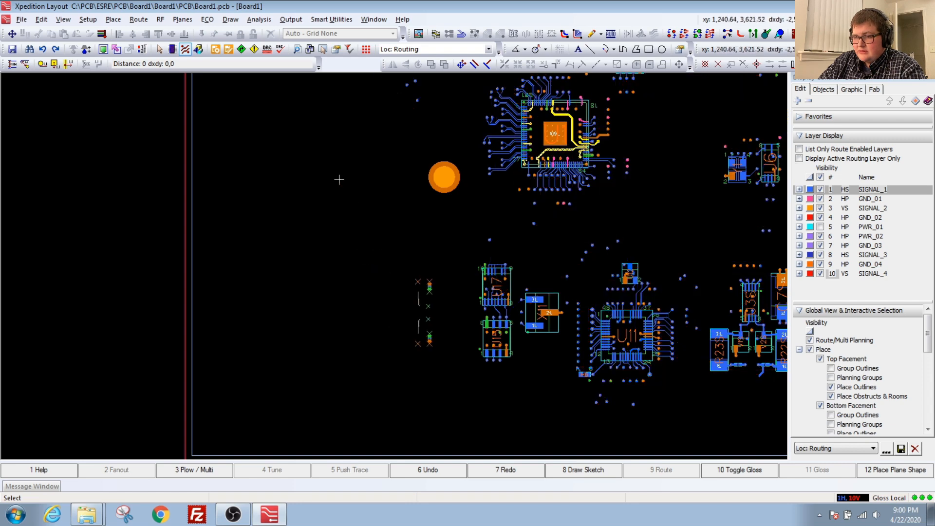
{"action": "right_click_drag", "start_coordinate": [355, 176], "coordinate": [355, 184]}
{"action": "scroll", "coordinate": [454, 311], "scroll_direction": "up", "scroll_amount": 3}
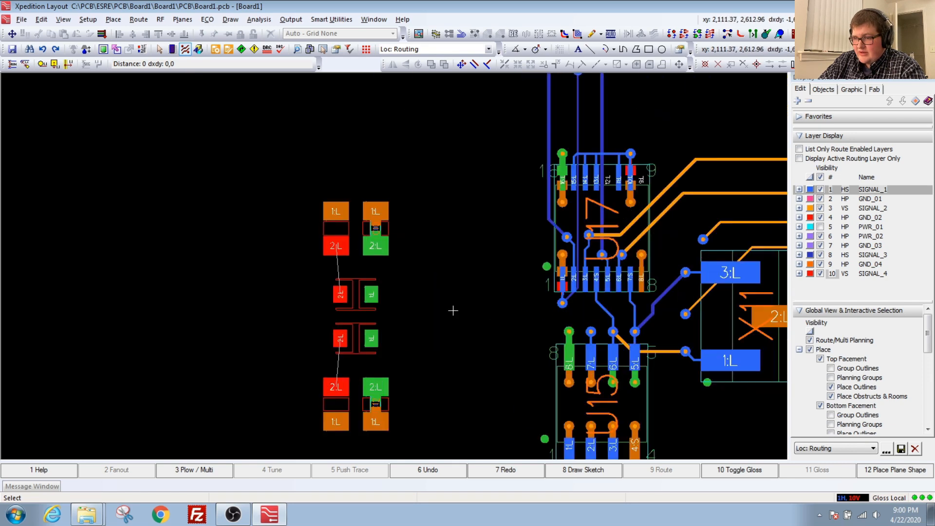
Turn Display Active Routing Layer Only on and back off with stroke gestures to compare the two layer views.
{"action": "scroll", "coordinate": [360, 278], "scroll_direction": "down", "scroll_amount": 3}
{"action": "middle_click_drag", "start_coordinate": [377, 281], "coordinate": [420, 283]}
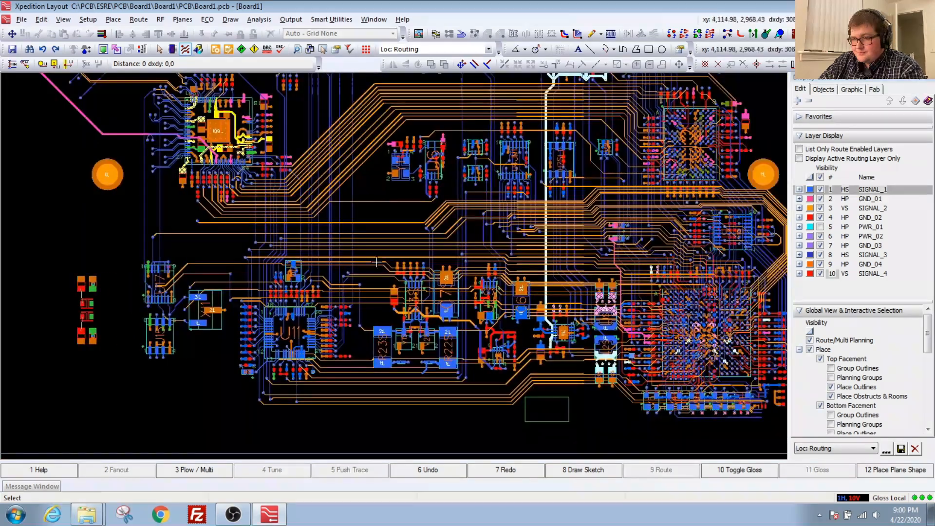
{"action": "scroll", "coordinate": [368, 230], "scroll_direction": "up", "scroll_amount": 3}
{"action": "scroll", "coordinate": [370, 229], "scroll_direction": "down", "scroll_amount": 3}
{"action": "middle_click_drag", "start_coordinate": [369, 229], "coordinate": [262, 280]}
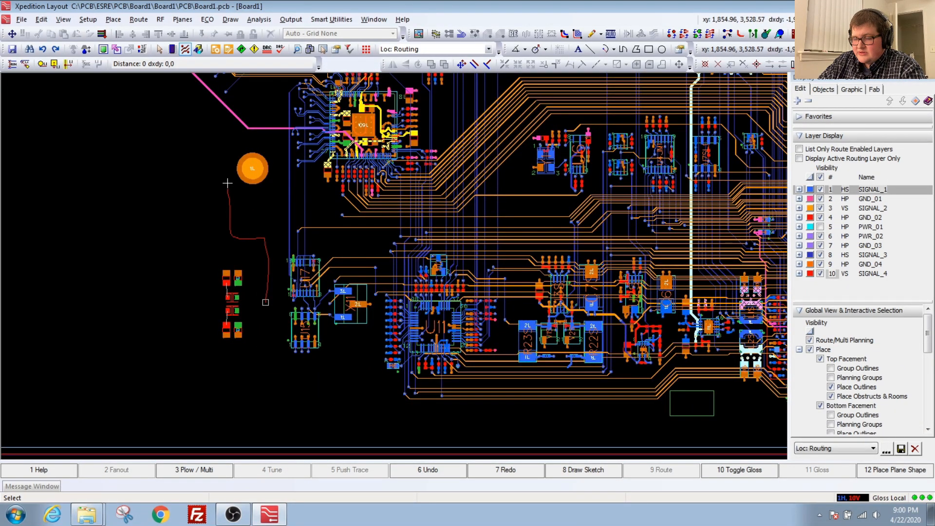
{"action": "right_click_drag", "start_coordinate": [227, 183], "coordinate": [228, 183]}
{"action": "right_click_drag", "start_coordinate": [188, 374], "coordinate": [155, 276]}
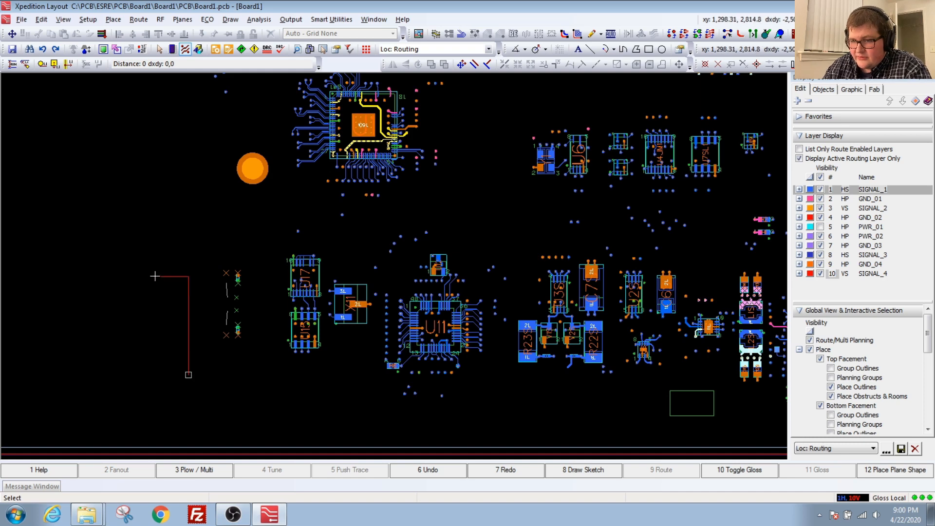
{"action": "right_click_drag", "start_coordinate": [147, 206], "coordinate": [147, 207]}
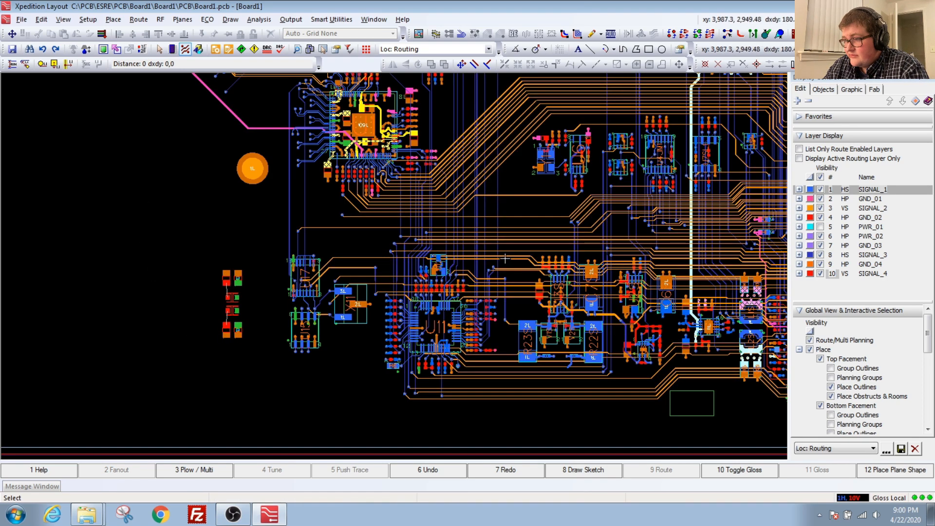
Repeat the stroke gesture beside the unrouted component group to toggle the active-routing-layer-only display until all layers show again.
{"action": "mouse_move", "coordinate": [188, 355]}
{"action": "left_mouse_down"}
{"action": "mouse_move", "coordinate": [185, 275]}
{"action": "mouse_move", "coordinate": [145, 234]}
{"action": "mouse_move", "coordinate": [145, 209]}
{"action": "left_mouse_up"}
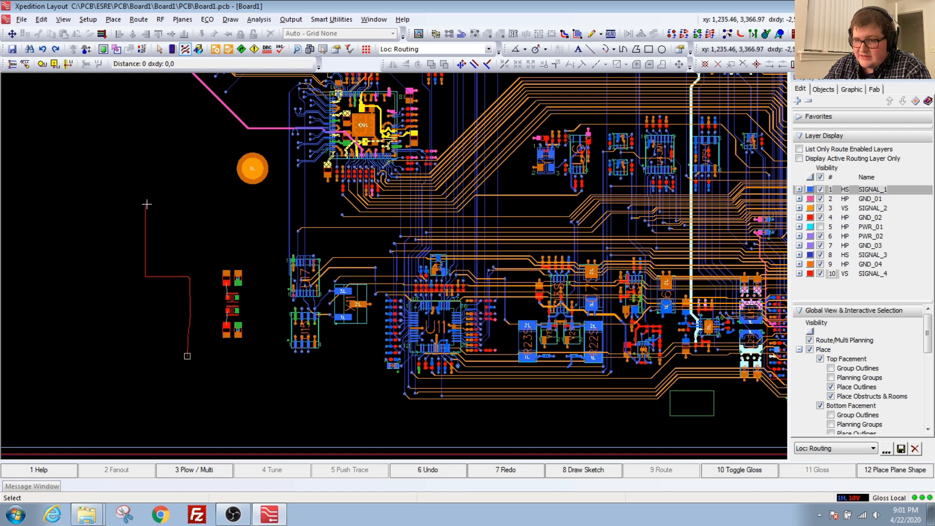
{"action": "right_click_drag", "start_coordinate": [147, 204], "coordinate": [148, 203]}
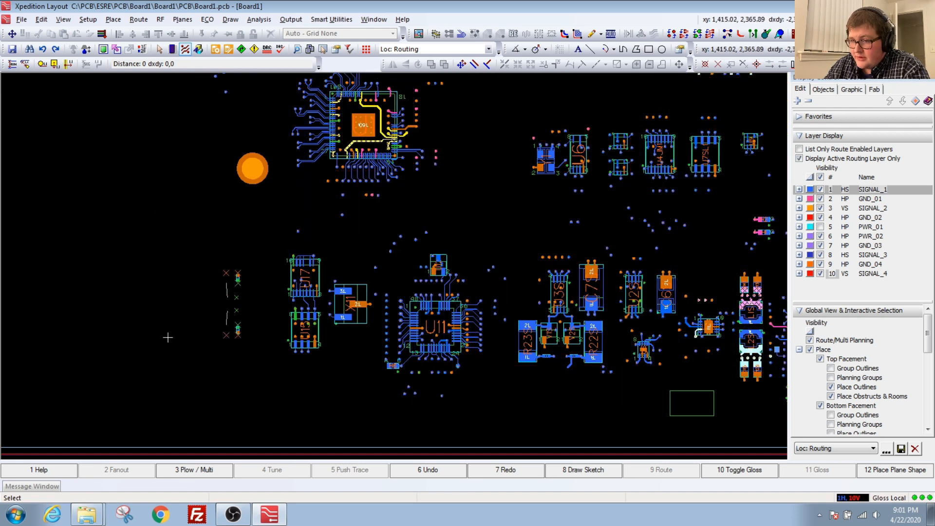
{"action": "right_click_drag", "start_coordinate": [140, 369], "coordinate": [138, 235]}
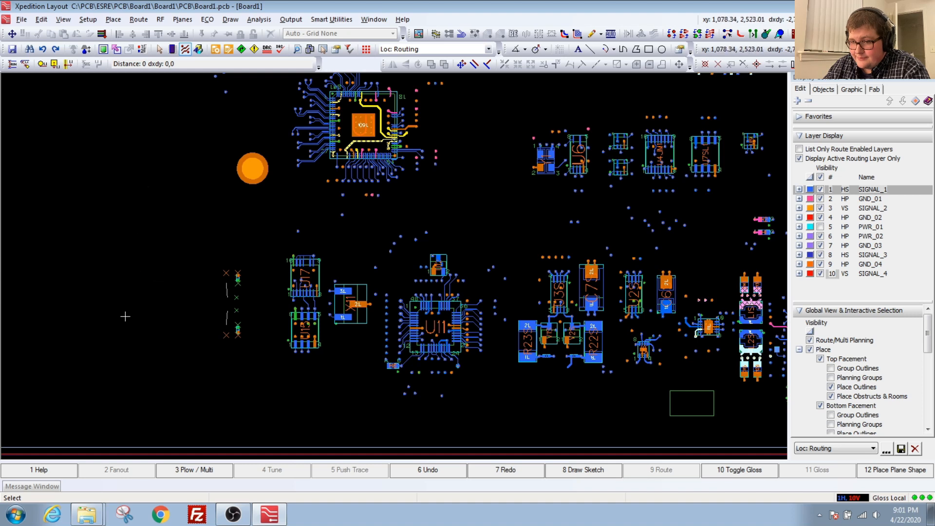
{"action": "mouse_move", "coordinate": [104, 365]}
{"action": "right_mouse_down"}
{"action": "mouse_move", "coordinate": [130, 292]}
{"action": "mouse_move", "coordinate": [103, 263]}
{"action": "mouse_move", "coordinate": [148, 148]}
{"action": "right_mouse_up"}
{"action": "mouse_move", "coordinate": [99, 365]}
{"action": "right_mouse_down"}
{"action": "mouse_move", "coordinate": [118, 338]}
{"action": "mouse_move", "coordinate": [87, 267]}
{"action": "mouse_move", "coordinate": [148, 144]}
{"action": "right_mouse_up"}
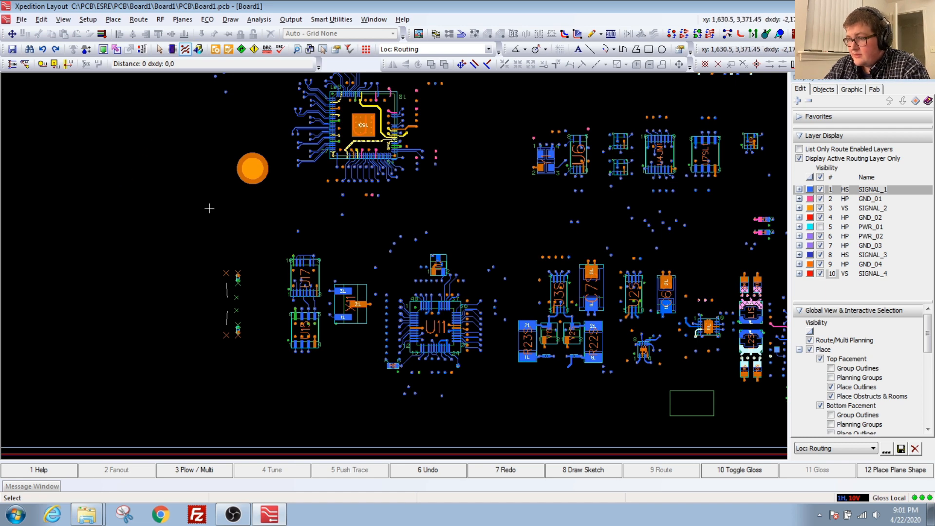
{"action": "mouse_move", "coordinate": [188, 354]}
{"action": "right_mouse_down"}
{"action": "mouse_move", "coordinate": [198, 260]}
{"action": "mouse_move", "coordinate": [154, 112]}
{"action": "right_mouse_up"}
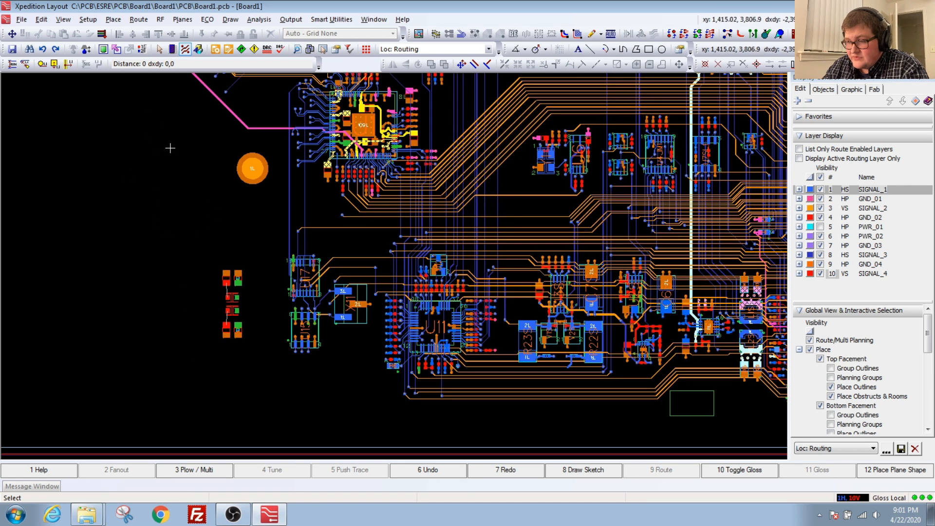
Try further stroke gestures, including an L-shaped one, in the empty board area beside the mounting hole.
{"action": "scroll", "coordinate": [171, 205], "scroll_direction": "down", "scroll_amount": 1}
{"action": "mouse_move", "coordinate": [173, 188]}
{"action": "right_mouse_down"}
{"action": "mouse_move", "coordinate": [109, 215]}
{"action": "mouse_move", "coordinate": [171, 217]}
{"action": "mouse_move", "coordinate": [142, 215]}
{"action": "right_mouse_up"}
{"action": "scroll", "coordinate": [143, 214], "scroll_direction": "up", "scroll_amount": 2}
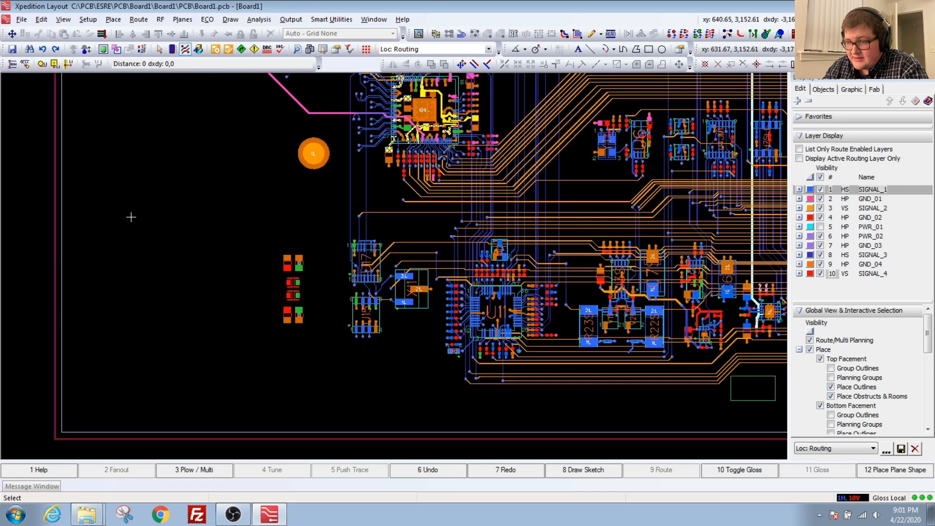
{"action": "mouse_move", "coordinate": [134, 159]}
{"action": "right_mouse_down"}
{"action": "mouse_move", "coordinate": [136, 192]}
{"action": "mouse_move", "coordinate": [262, 167]}
{"action": "right_mouse_up"}
{"action": "left_click", "coordinate": [282, 183]}
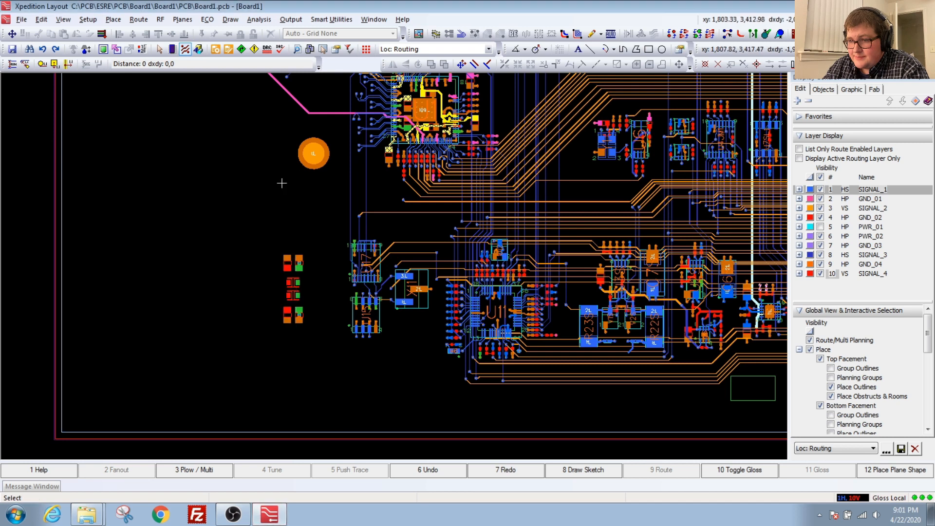
{"action": "mouse_move", "coordinate": [158, 141]}
{"action": "right_mouse_down"}
{"action": "mouse_move", "coordinate": [147, 249]}
{"action": "mouse_move", "coordinate": [265, 239]}
{"action": "right_mouse_up"}
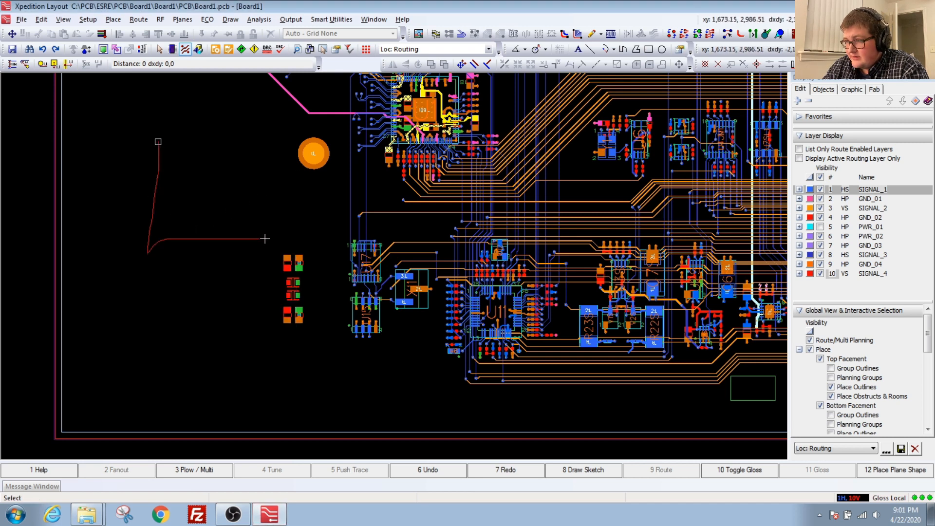
{"action": "right_click_drag", "start_coordinate": [265, 238], "coordinate": [264, 237]}
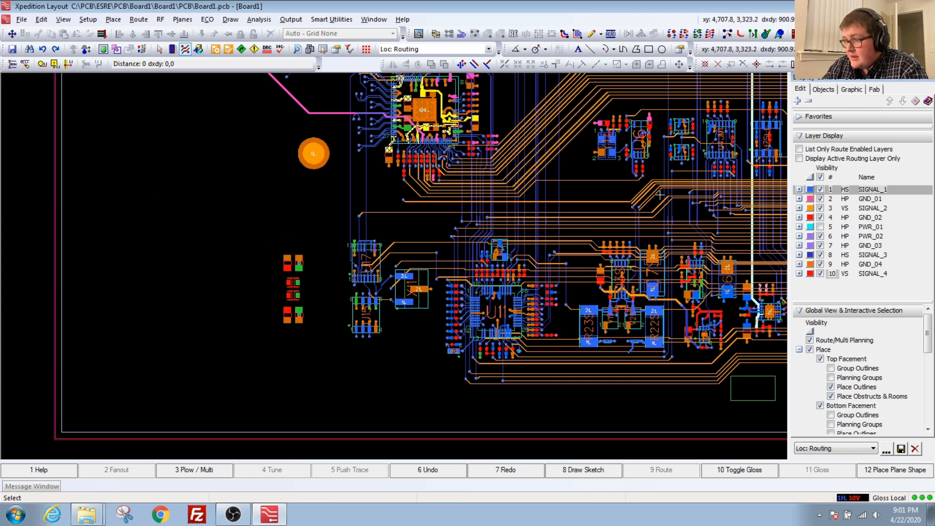
Close Display Control, bring the whole board into view and look over the available routing commands.
{"action": "left_click", "coordinate": [926, 83]}
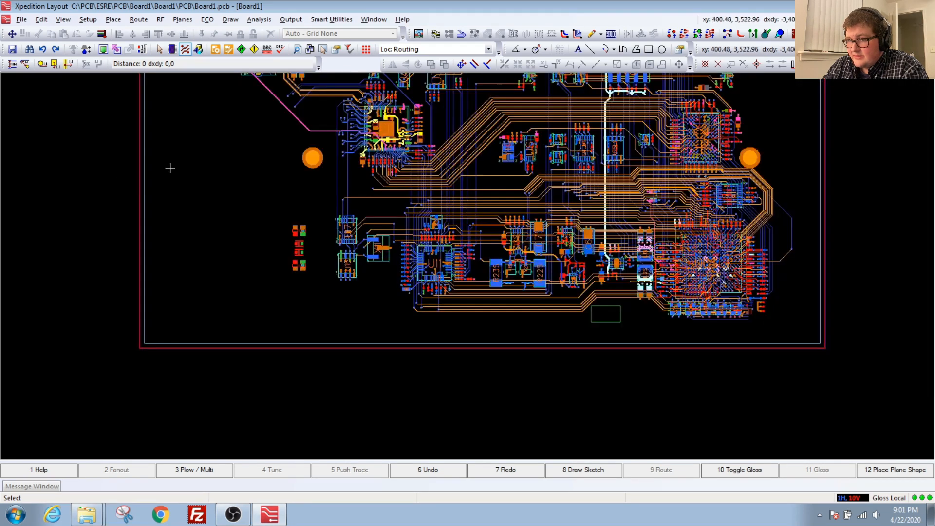
{"action": "scroll", "coordinate": [185, 172], "scroll_direction": "down", "scroll_amount": 3}
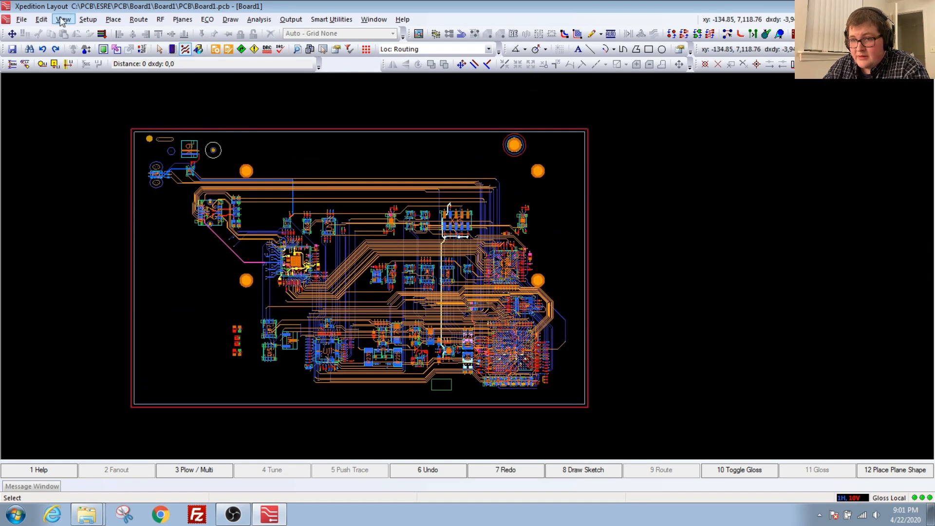
{"action": "left_click", "coordinate": [62, 21]}
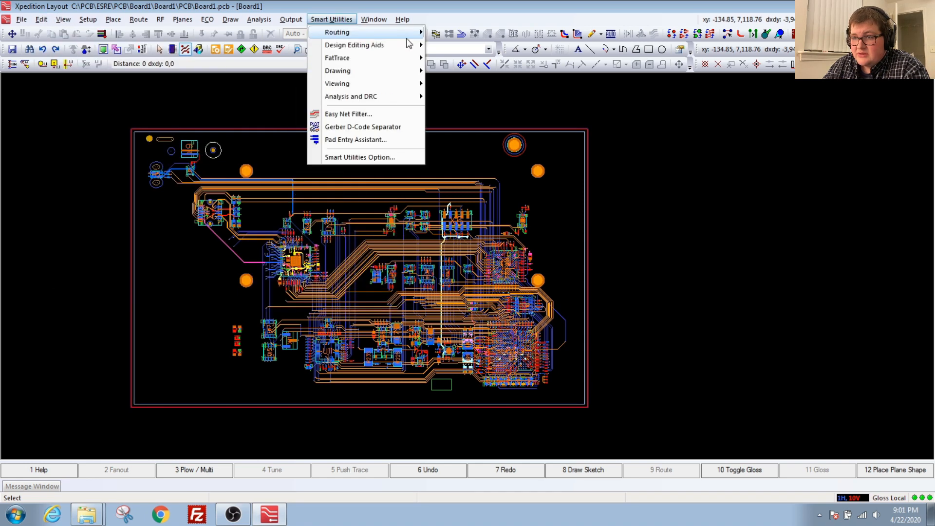
{"action": "left_click", "coordinate": [329, 7]}
{"action": "left_click", "coordinate": [138, 20]}
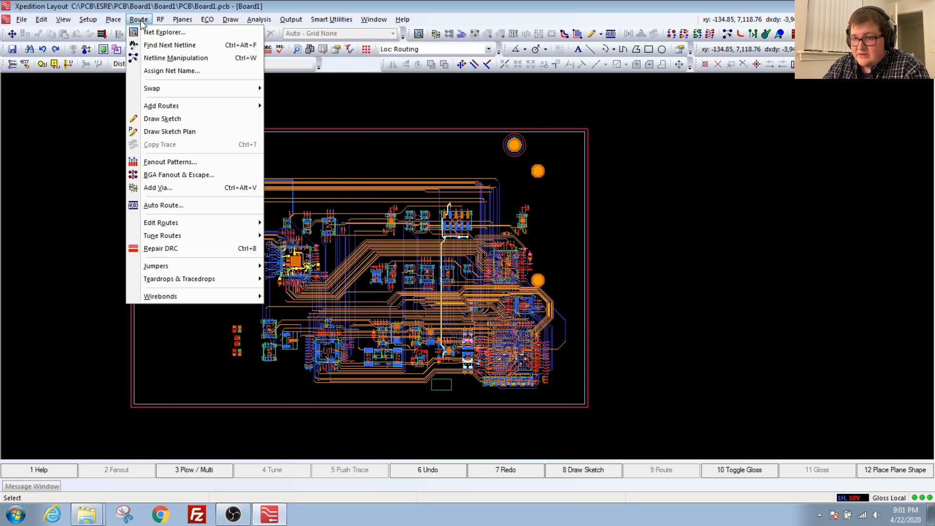
{"action": "left_click", "coordinate": [303, 92]}
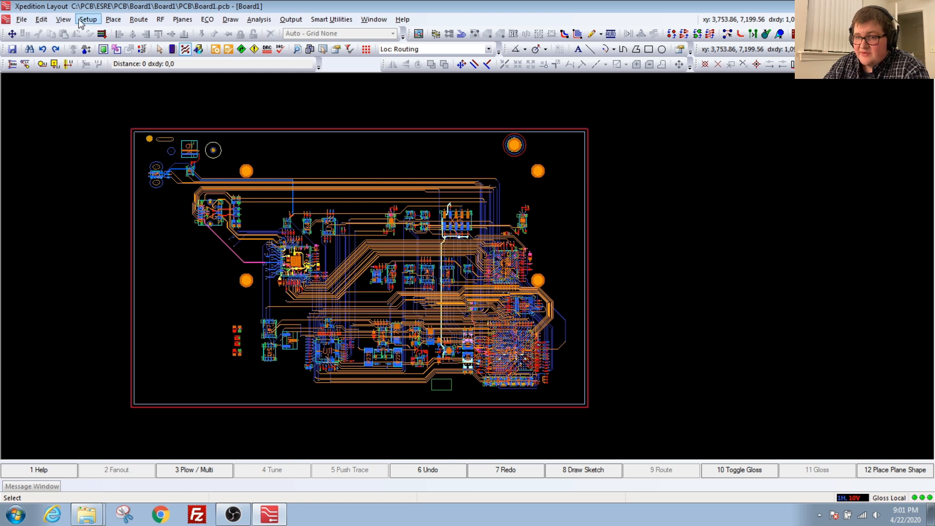
Review the file-level commands, including Team Design and the import and export formats.
{"action": "left_click", "coordinate": [21, 20]}
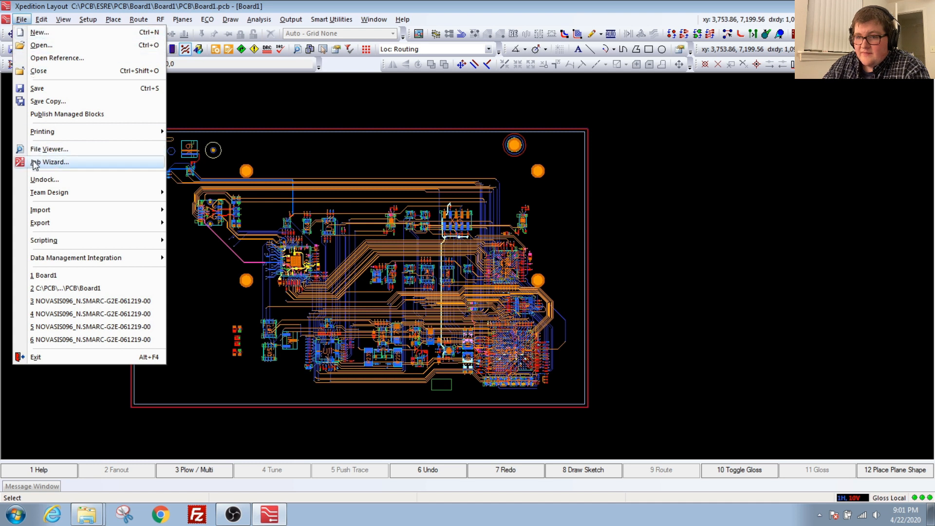
{"action": "mouse_move", "coordinate": [36, 195]}
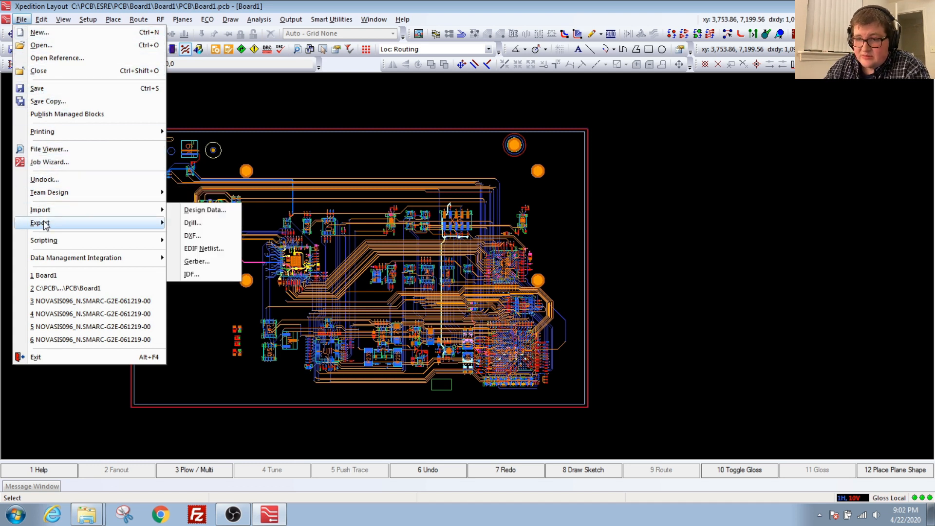
{"action": "mouse_move", "coordinate": [51, 213]}
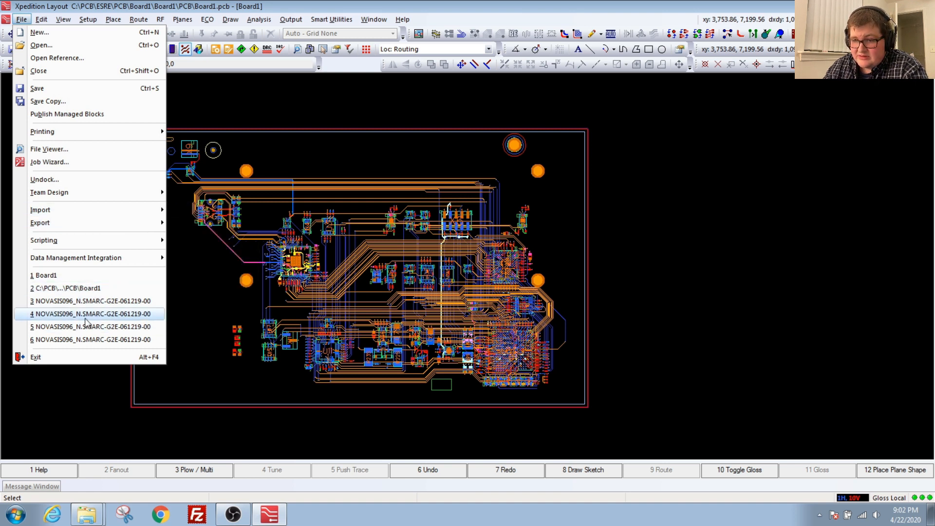
Review the editing commands, including Rotate, Fix & Lock, Snap, Modify, Properties and Copy Bitmap to Clipboard.
{"action": "mouse_move", "coordinate": [41, 21]}
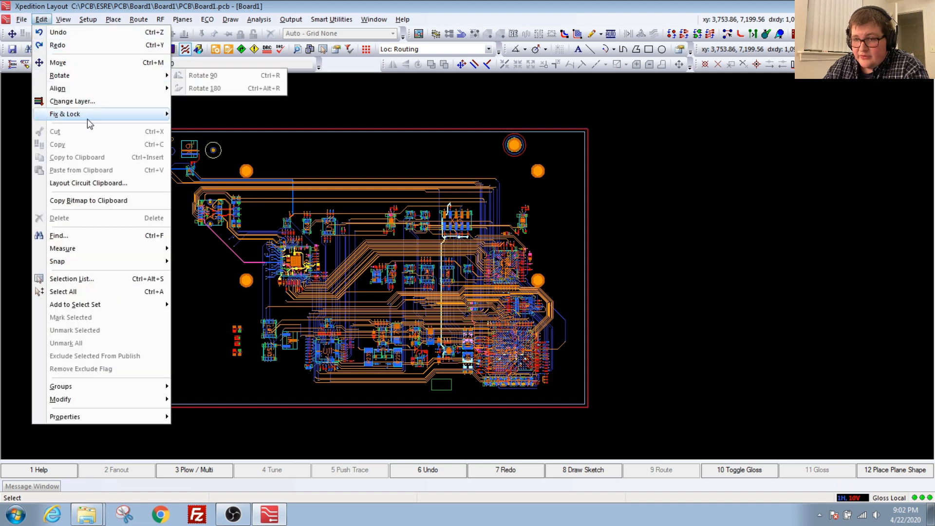
{"action": "mouse_move", "coordinate": [197, 23]}
{"action": "left_click", "coordinate": [76, 10]}
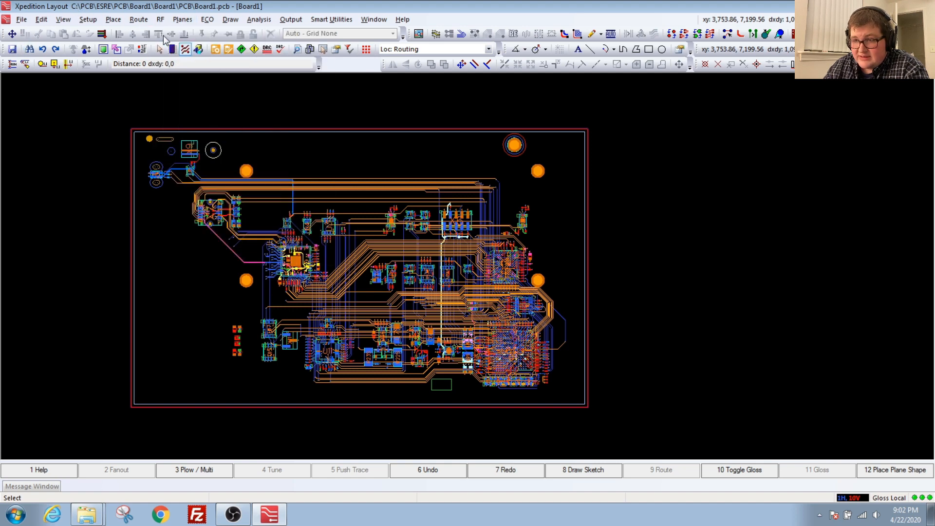
{"action": "left_click", "coordinate": [41, 20]}
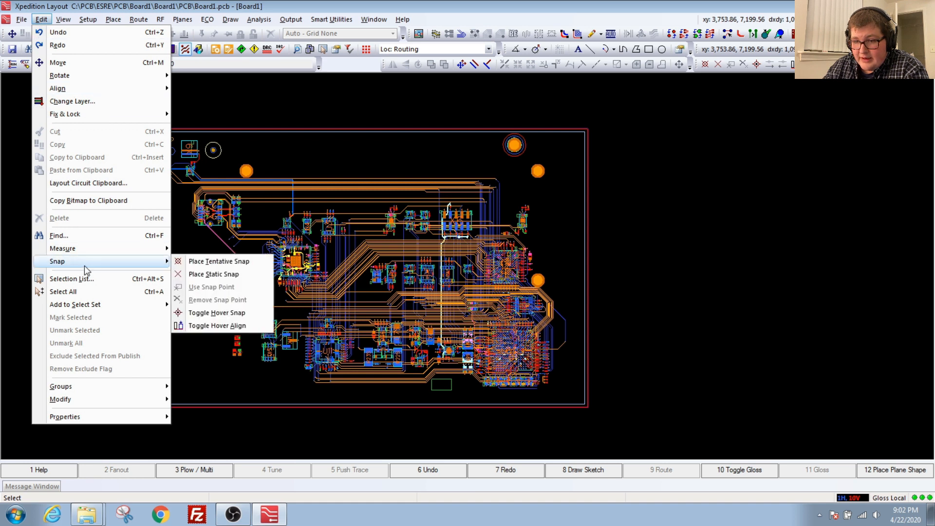
{"action": "mouse_move", "coordinate": [89, 404]}
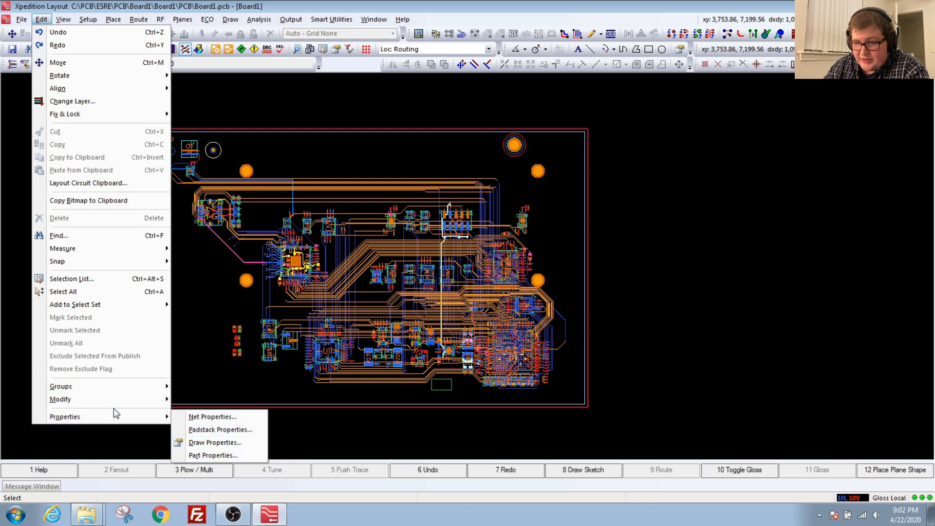
{"action": "mouse_move", "coordinate": [108, 382]}
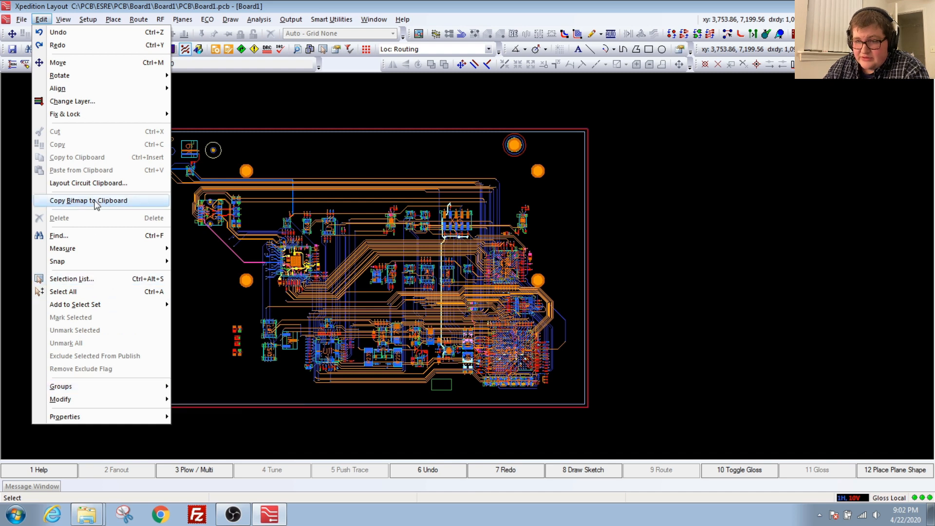
Review the view commands, including the list of available toolbars and the Mouse Mapping options.
{"action": "mouse_move", "coordinate": [67, 20]}
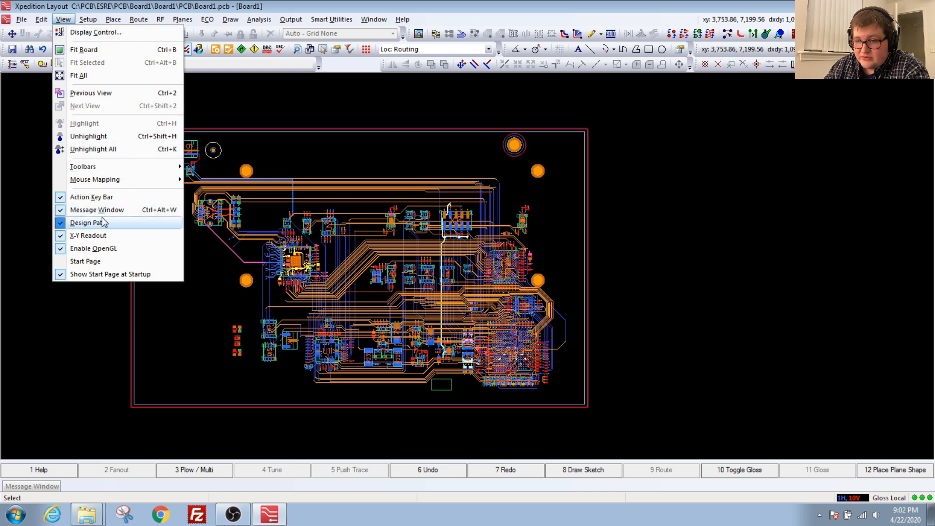
{"action": "mouse_move", "coordinate": [97, 166]}
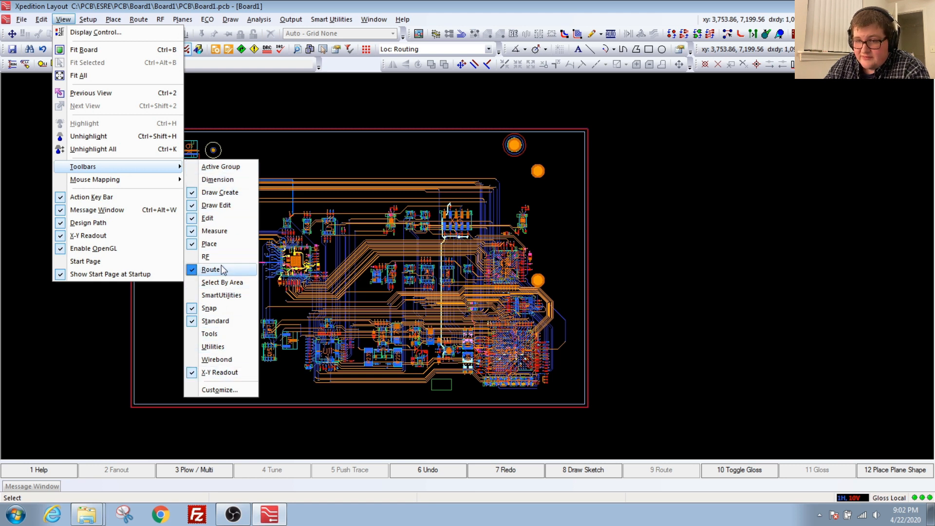
{"action": "mouse_move", "coordinate": [119, 180]}
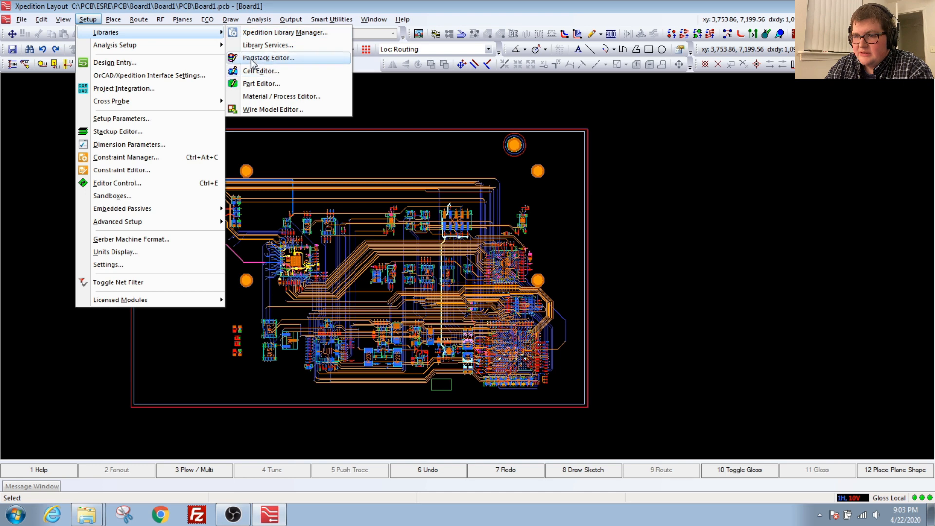
Review the library and analysis setup commands, then check the annotation status and options in Project Integration and close it.
{"action": "left_click", "coordinate": [89, 19]}
{"action": "left_click", "coordinate": [89, 20]}
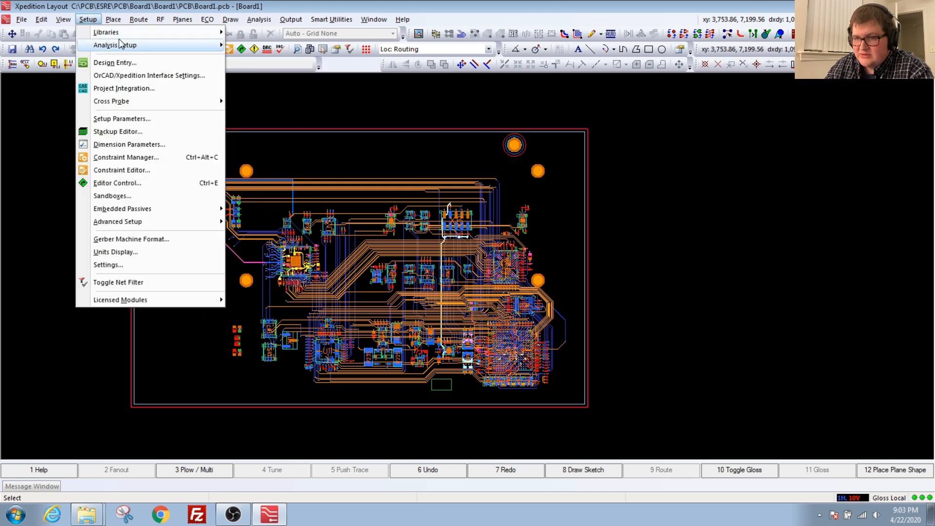
{"action": "mouse_move", "coordinate": [121, 43]}
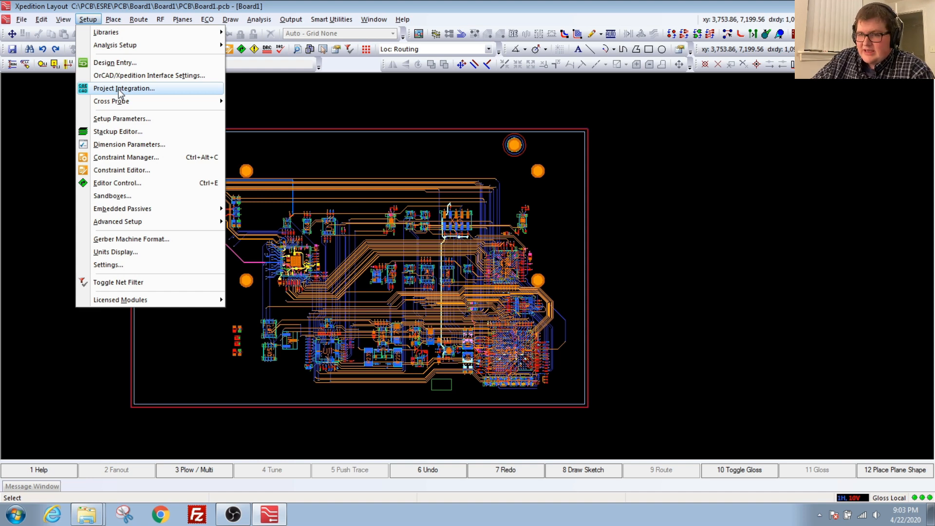
{"action": "left_click", "coordinate": [120, 88]}
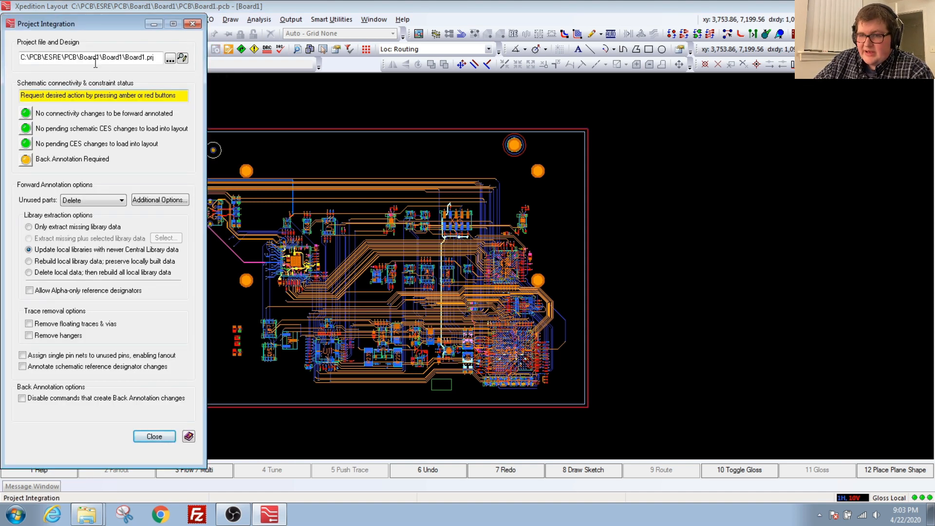
{"action": "left_click", "coordinate": [193, 24]}
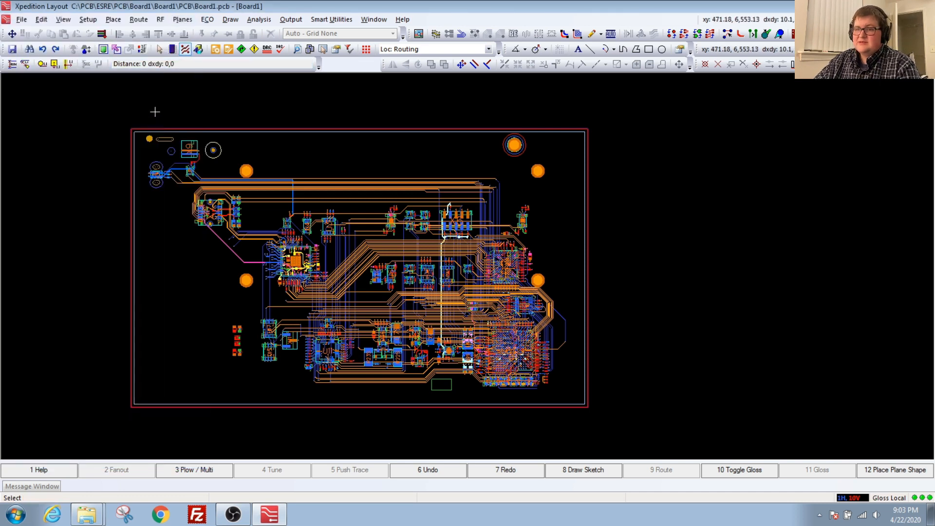